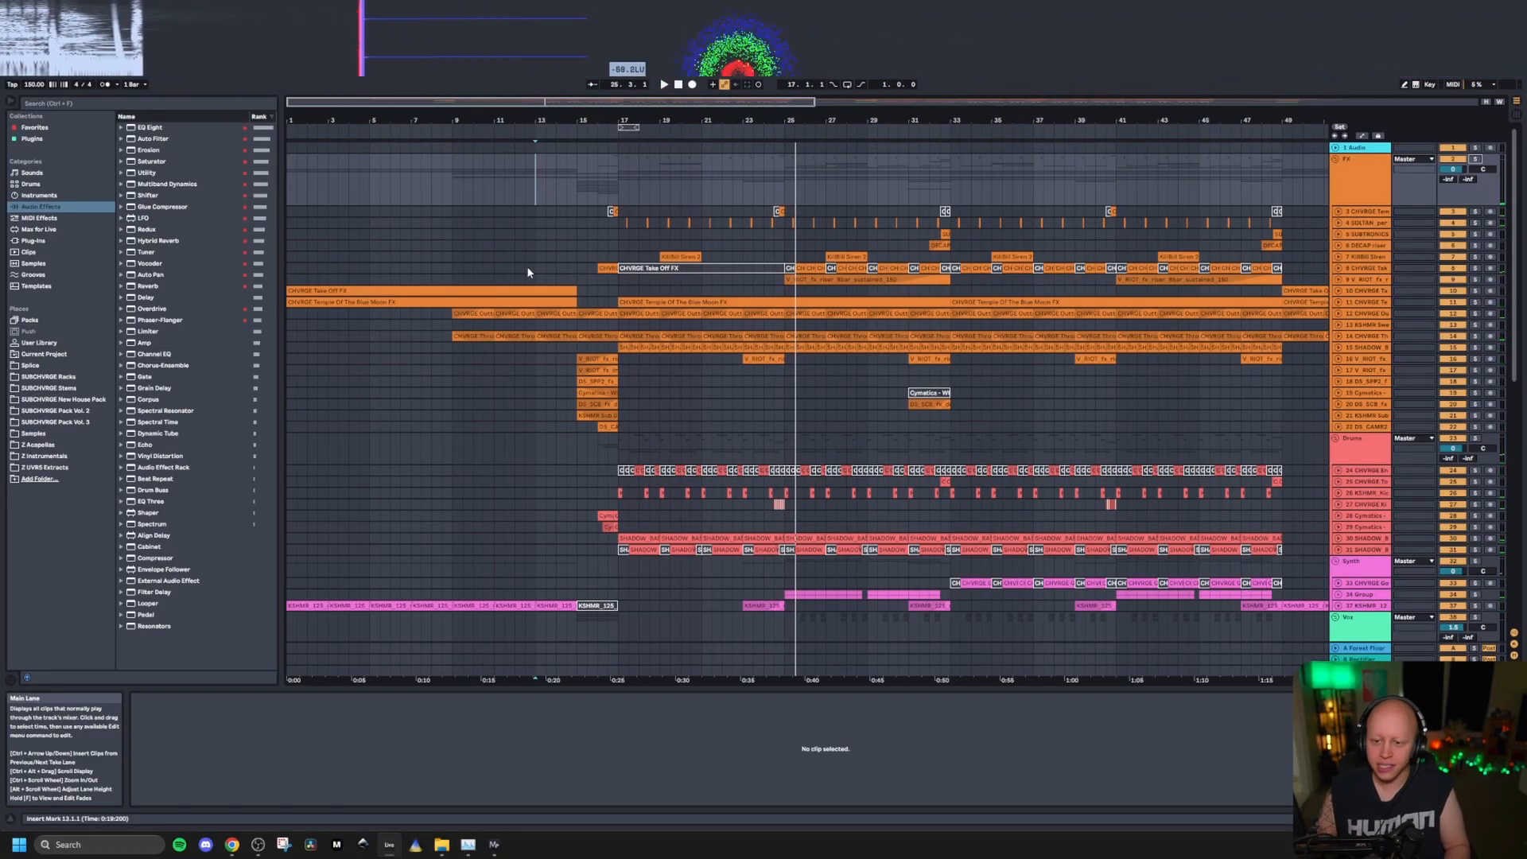
Step: Play the arrangement from bar 1 and look over the track groups from FX down to Basses
left_click(288, 281)
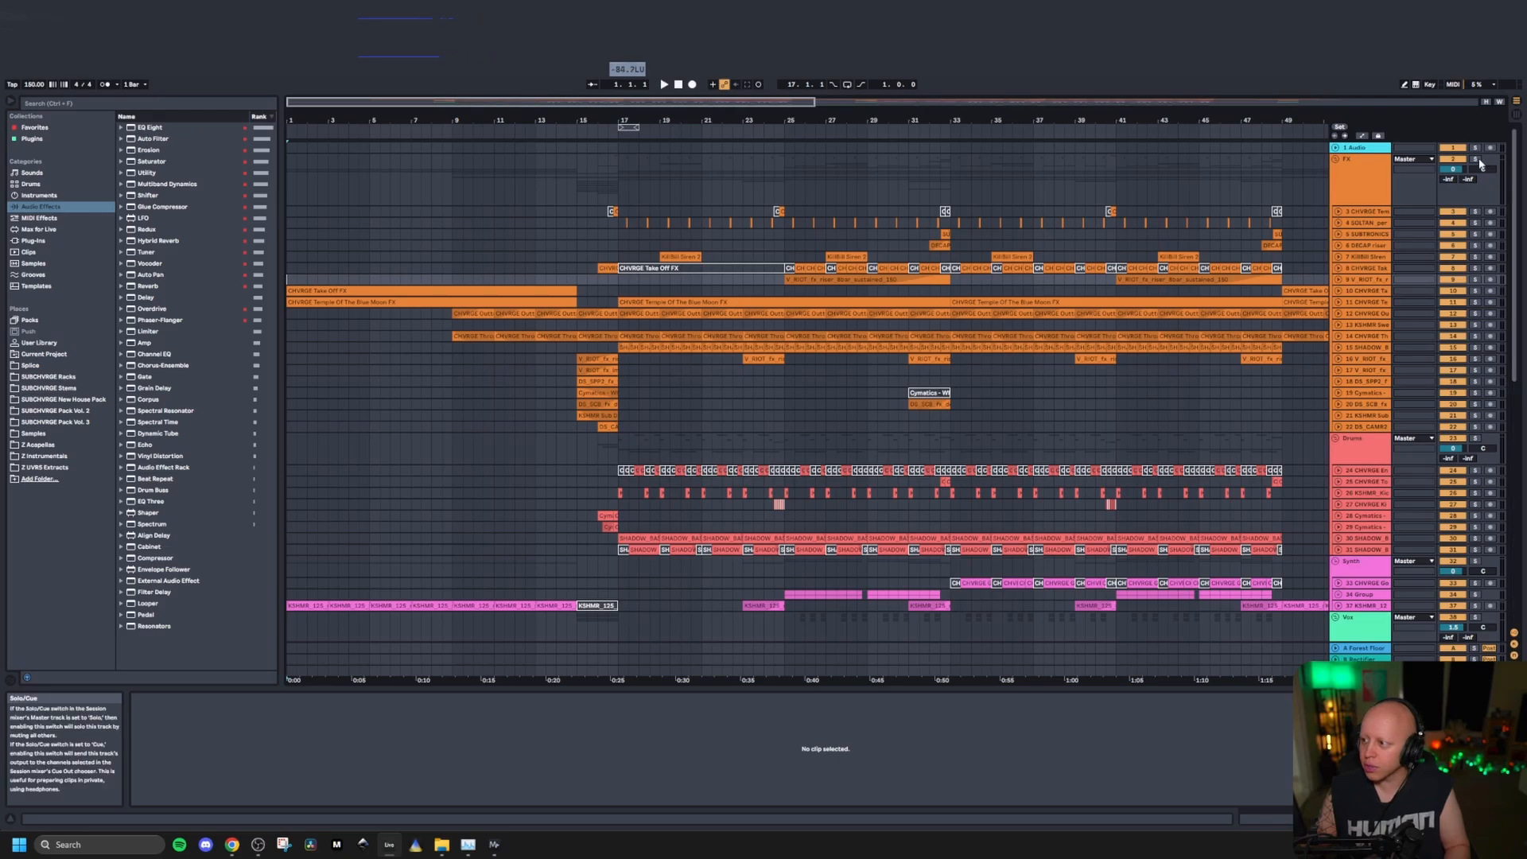
scroll(1297, 324, "down", 5)
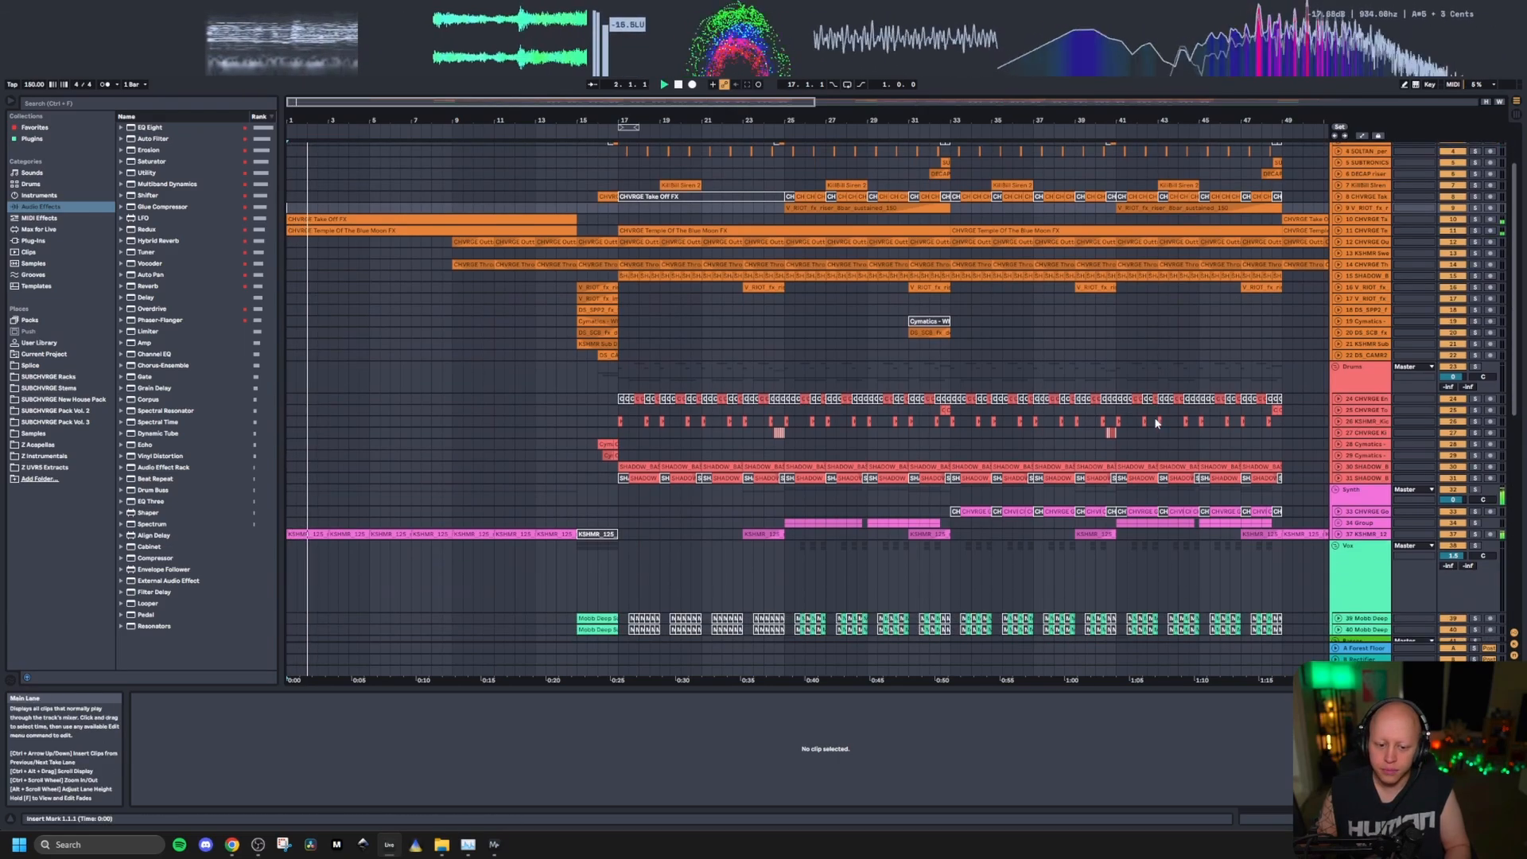
scroll(1154, 417, "up", 4)
scroll(1382, 386, "down", 8)
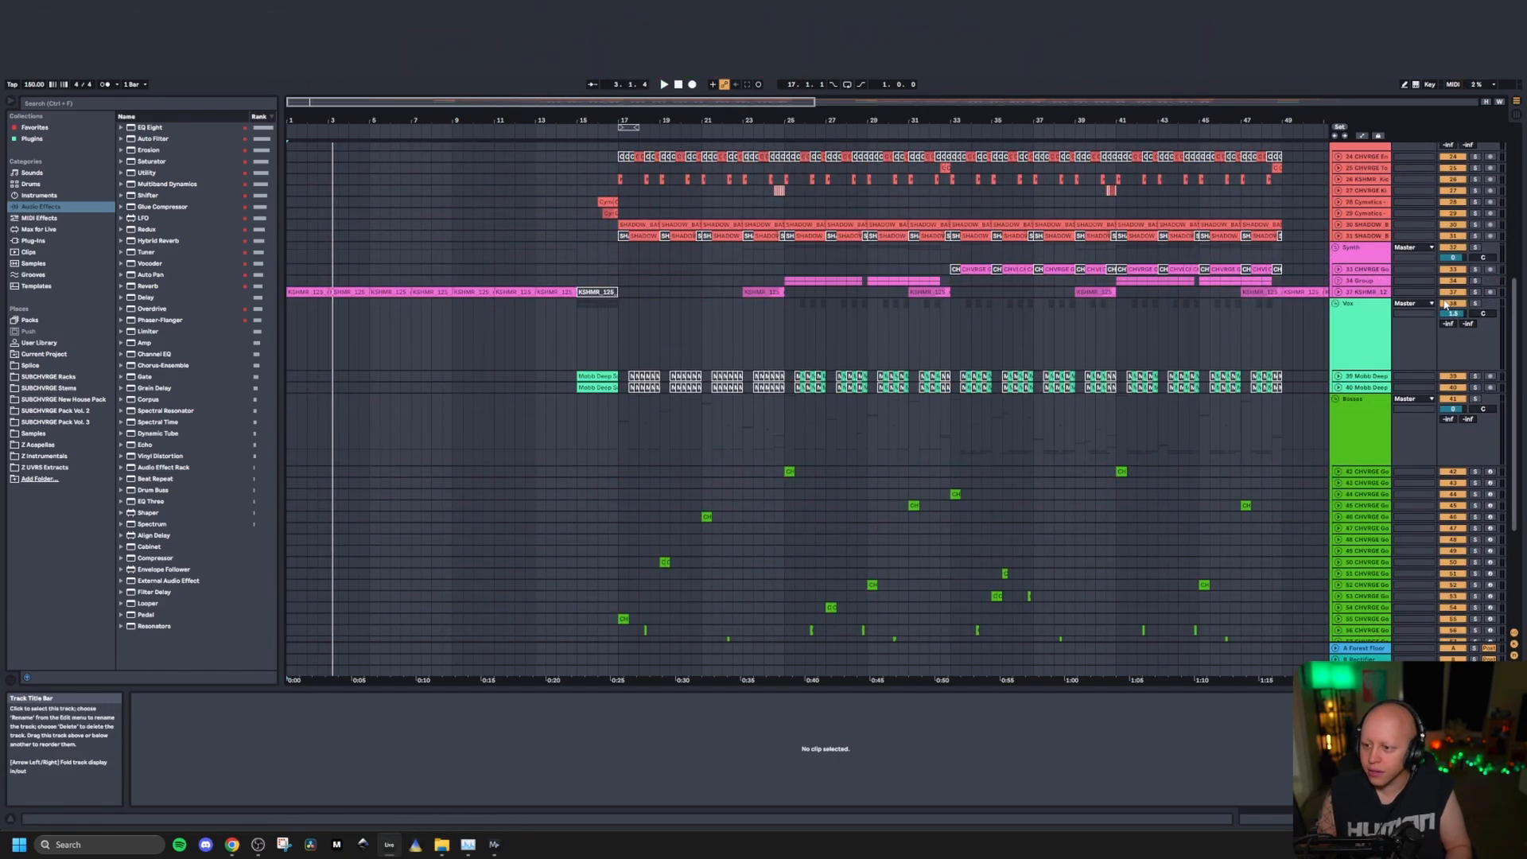
Step: Unfold and solo the KSHMR loop track in the Synth group, play it from bar 1, and show its EQ Eight
left_click(1339, 293)
left_click(1475, 293)
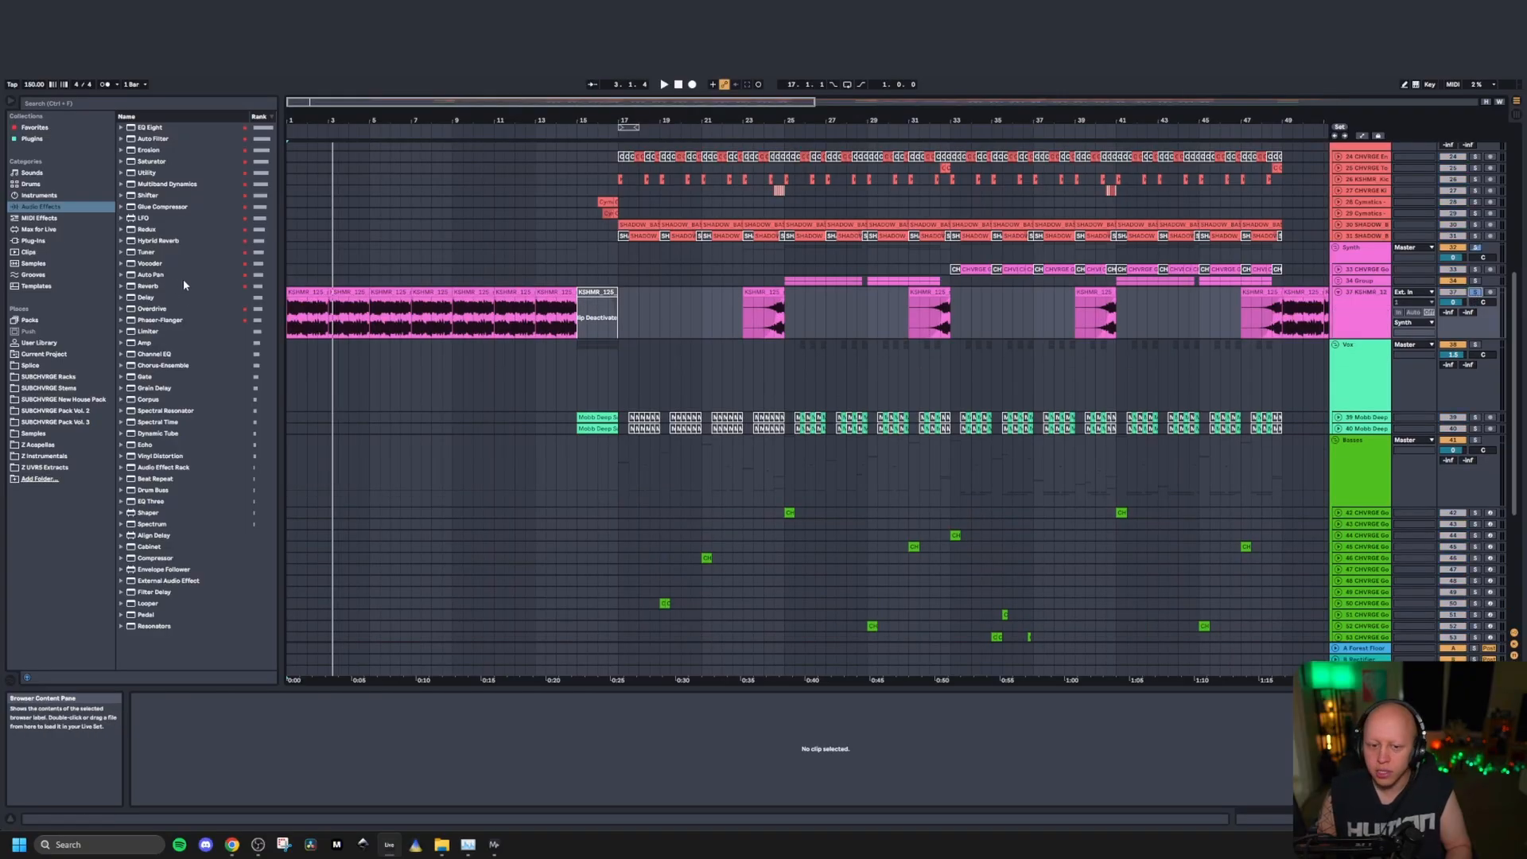
left_click(298, 290)
key("space")
double_click(1380, 309)
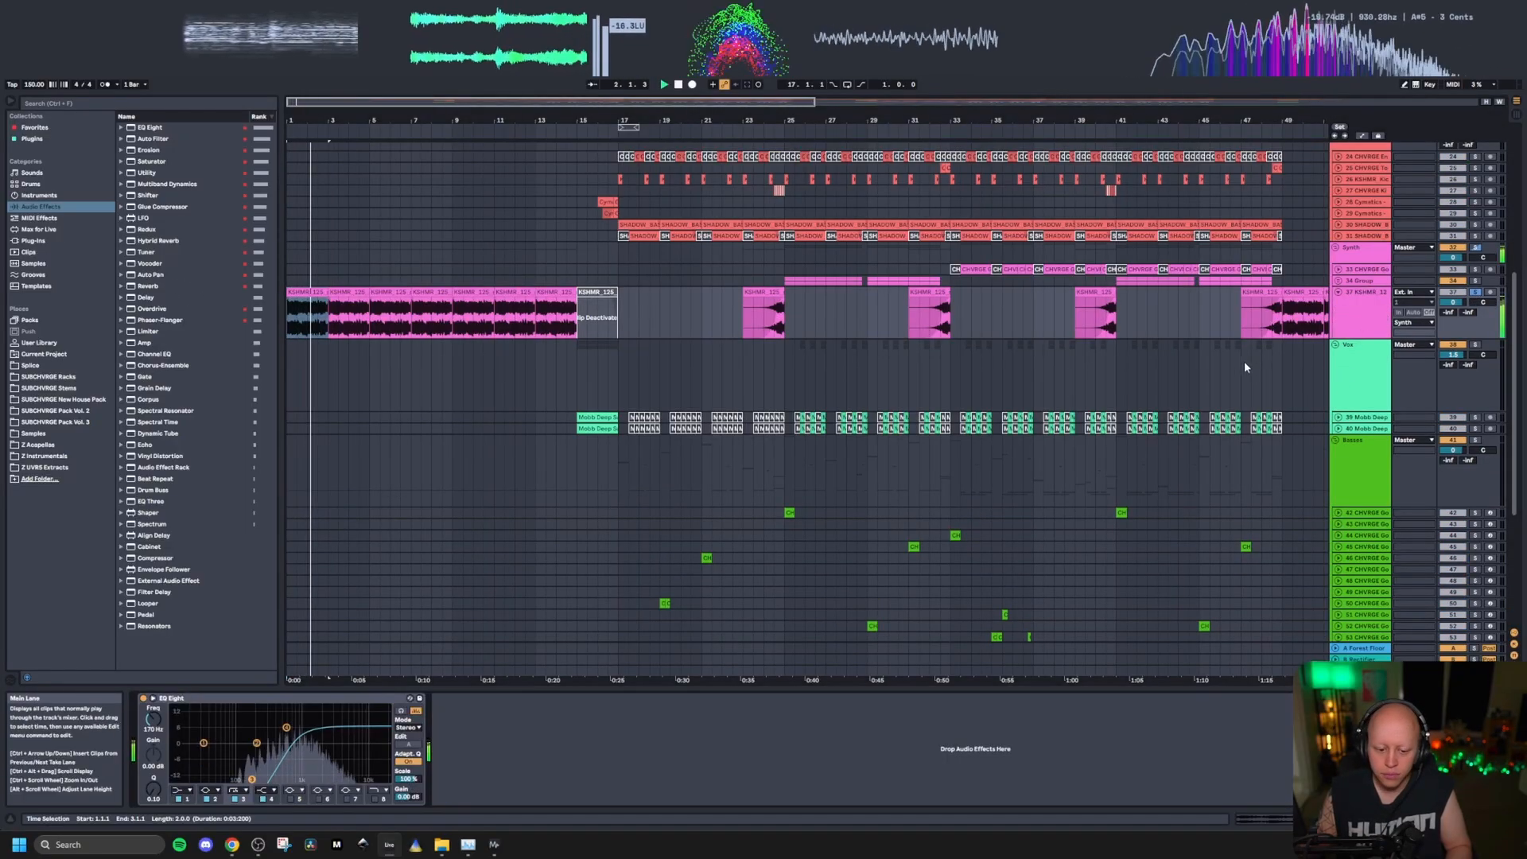
Step: Open the KSHMR songstarter loop clip's properties and inspect its waveform in the intro
double_click(320, 293)
scroll(305, 310, "up", 5)
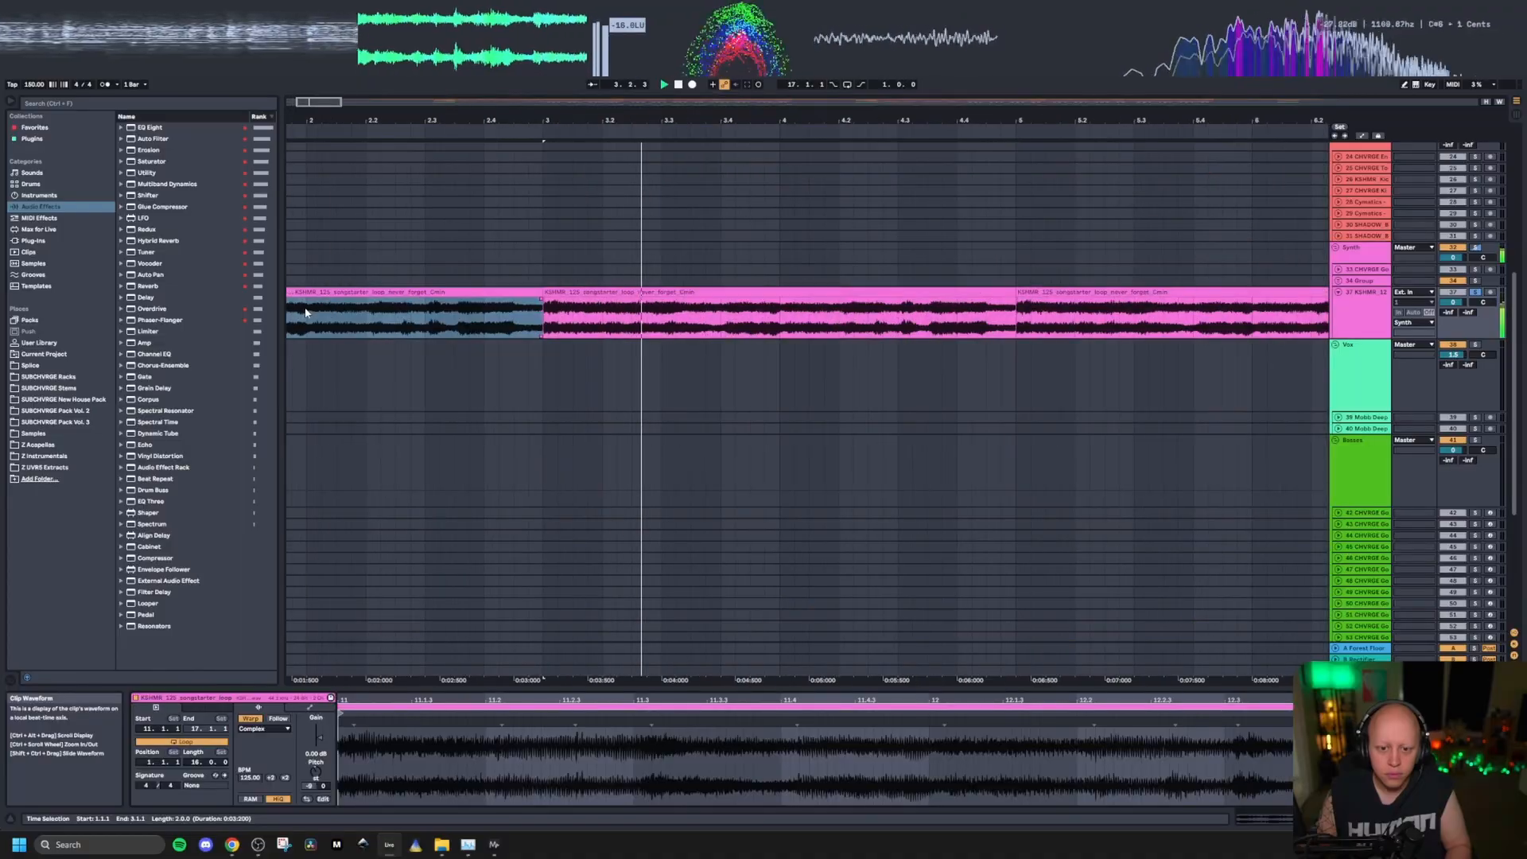
scroll(306, 311, "down", 10)
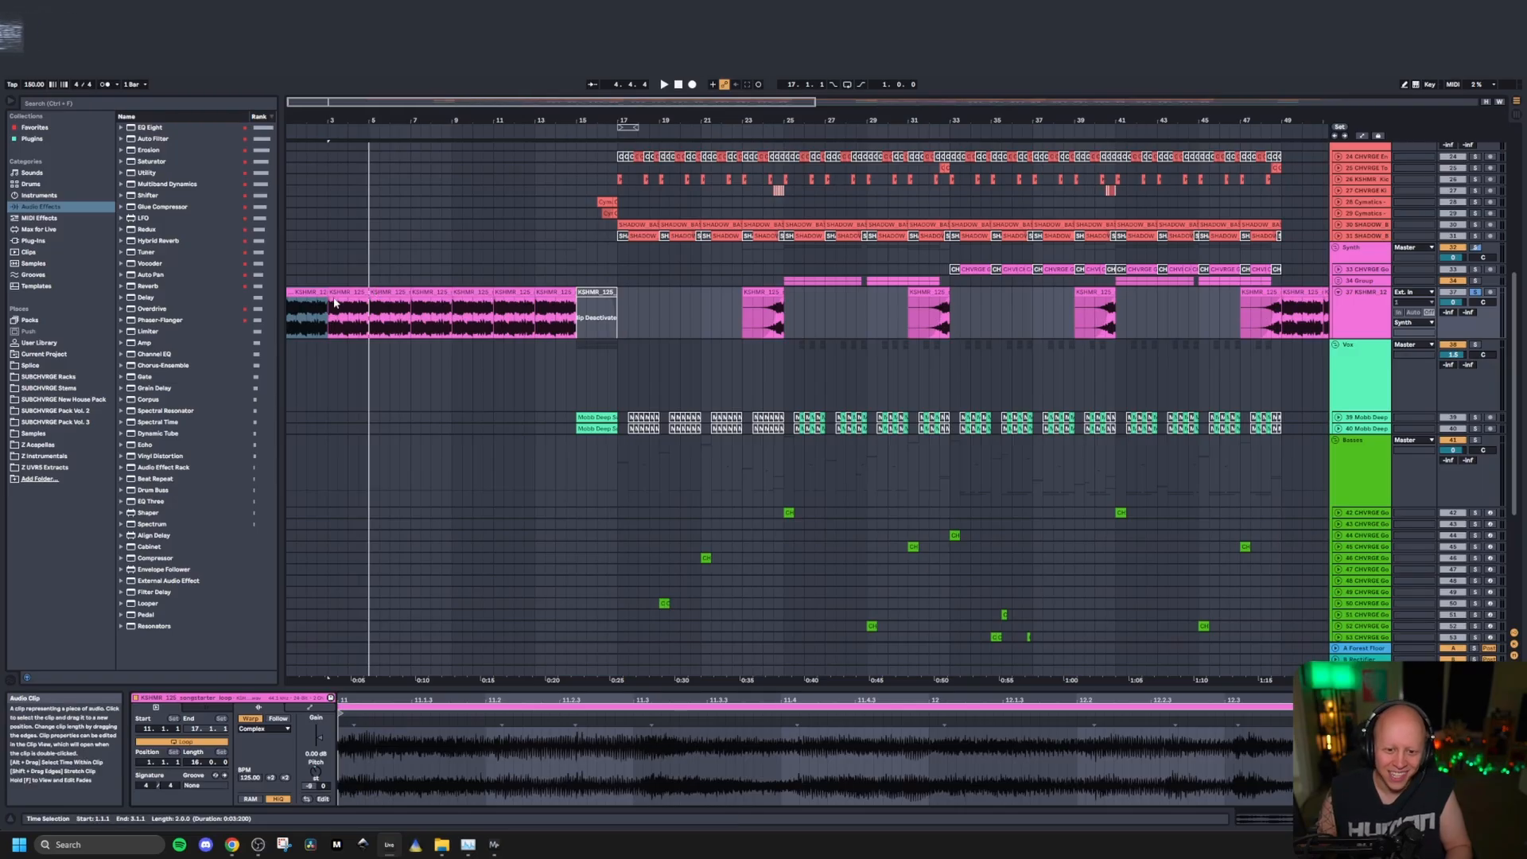
Step: Solo the Take Off FX and Temple Of The Blue Moon FX tracks together, play them from the start, and unfold both
scroll(334, 310, "up", 5)
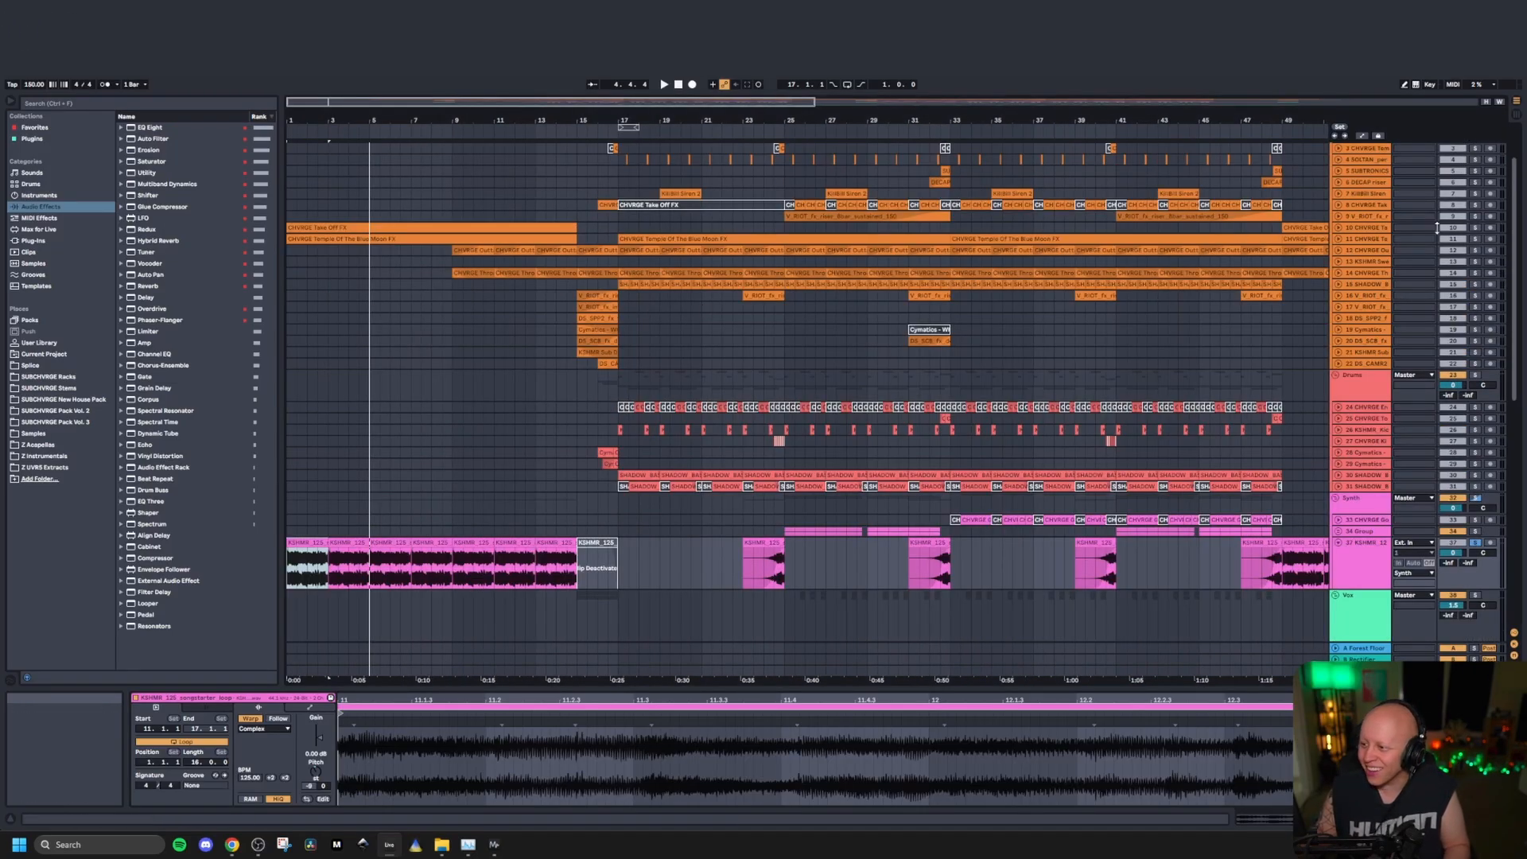
left_click(1362, 240)
left_click(1365, 229, "shift")
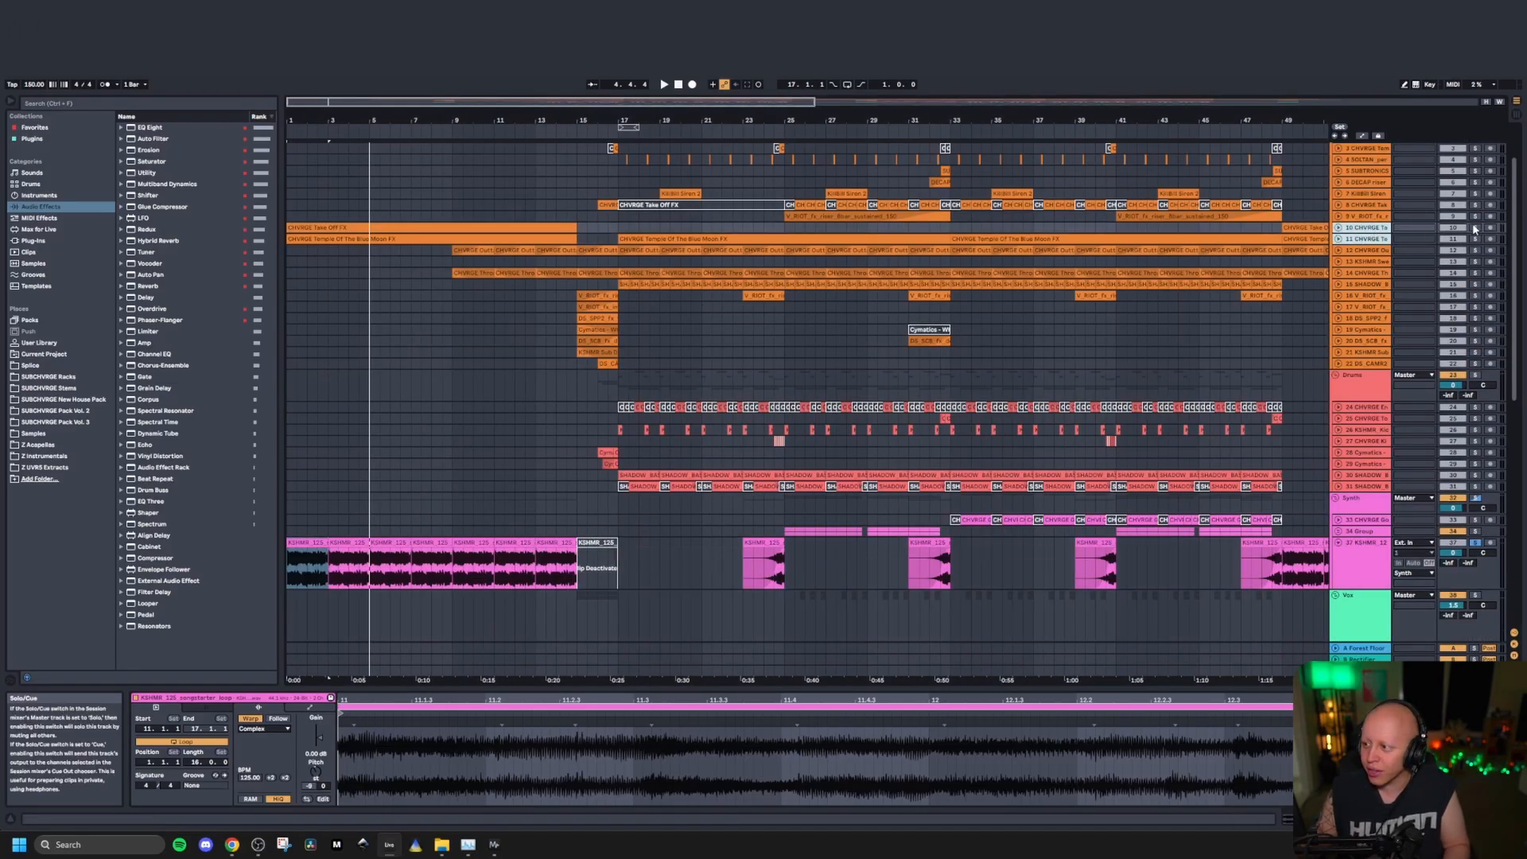
key("space")
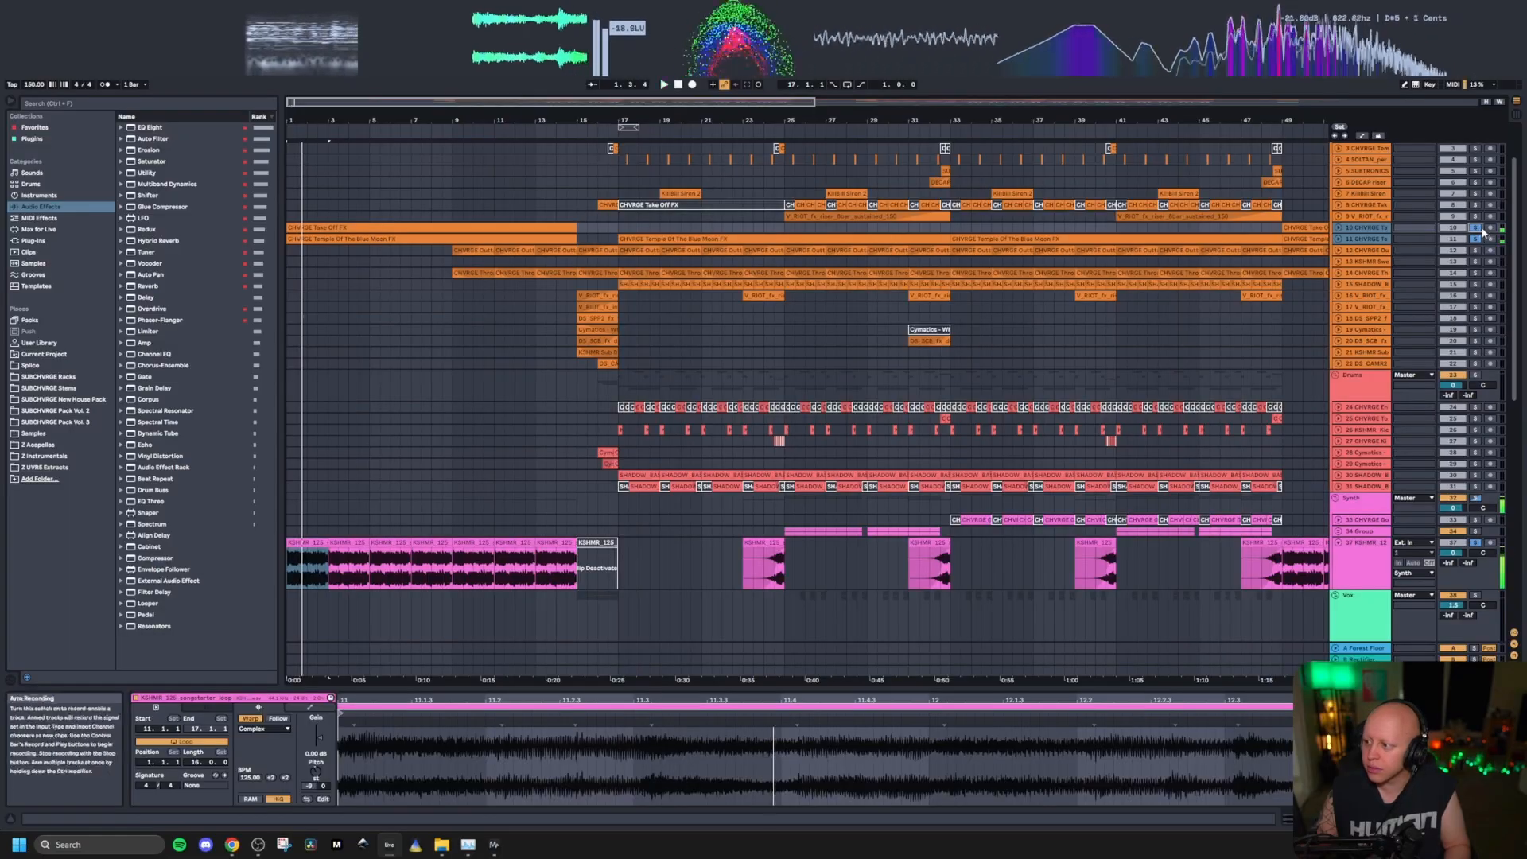
left_click(1339, 227)
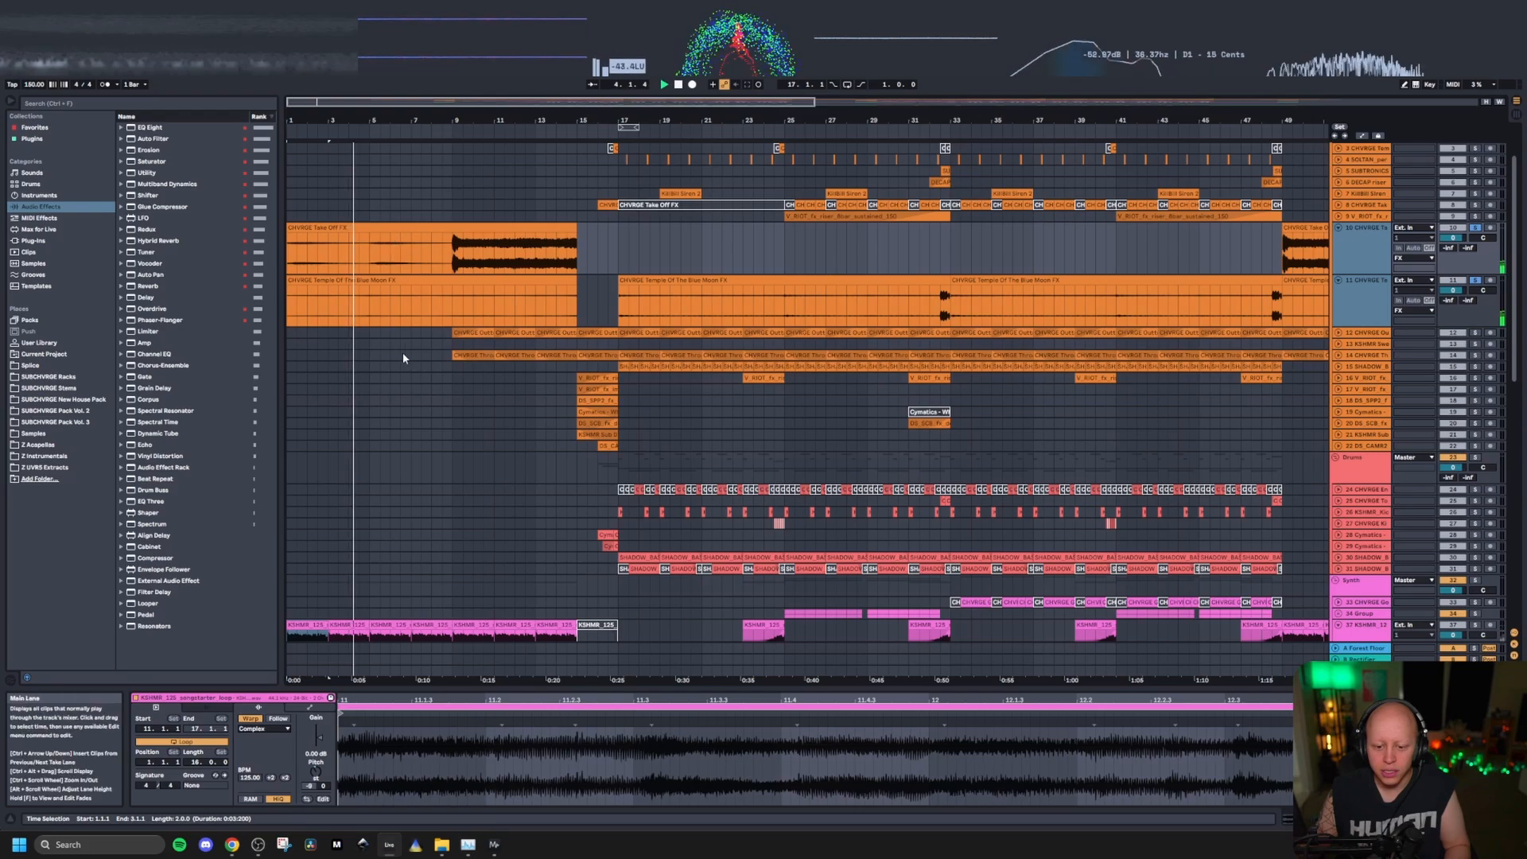
Step: Unfold the soloed Goto Travesty bass track, play its first clip from bar 1, and show the track's device chain
scroll(406, 358, "down", 5)
scroll(418, 374, "down", 9)
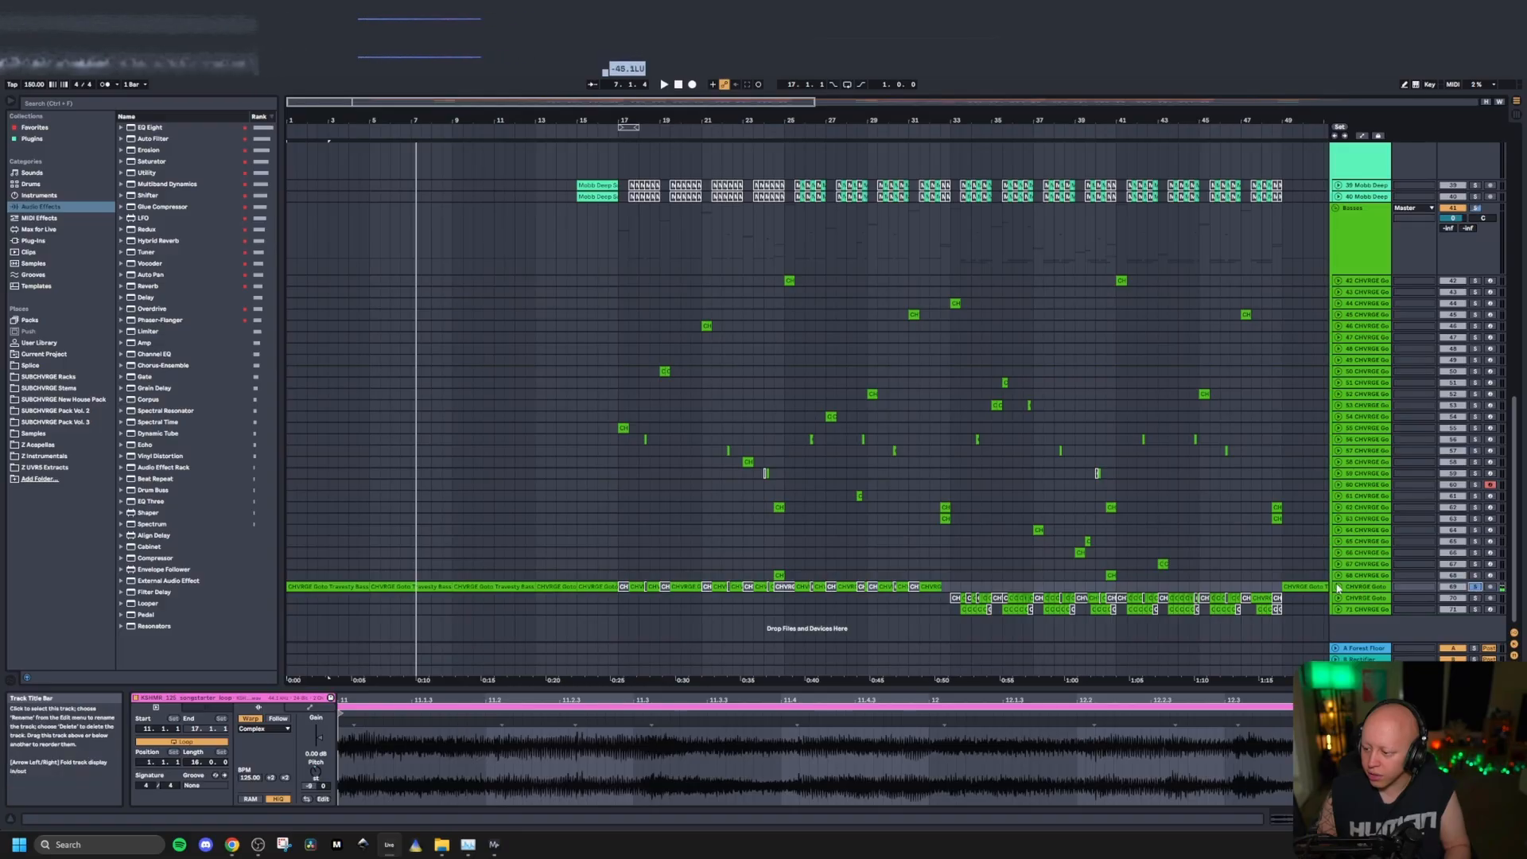
left_click(1338, 587)
left_click(312, 588)
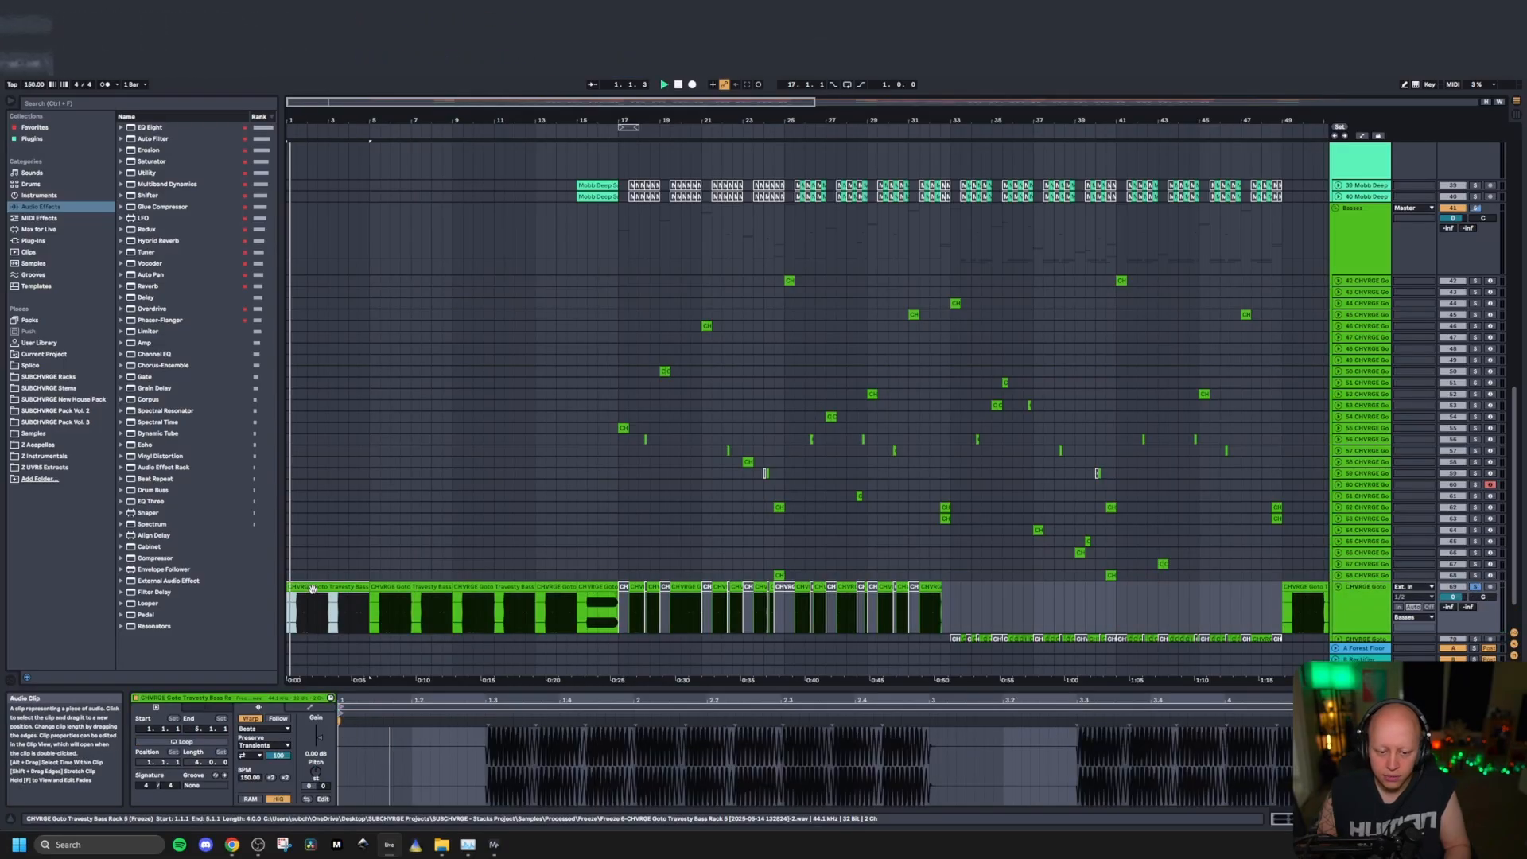
left_click(1369, 620)
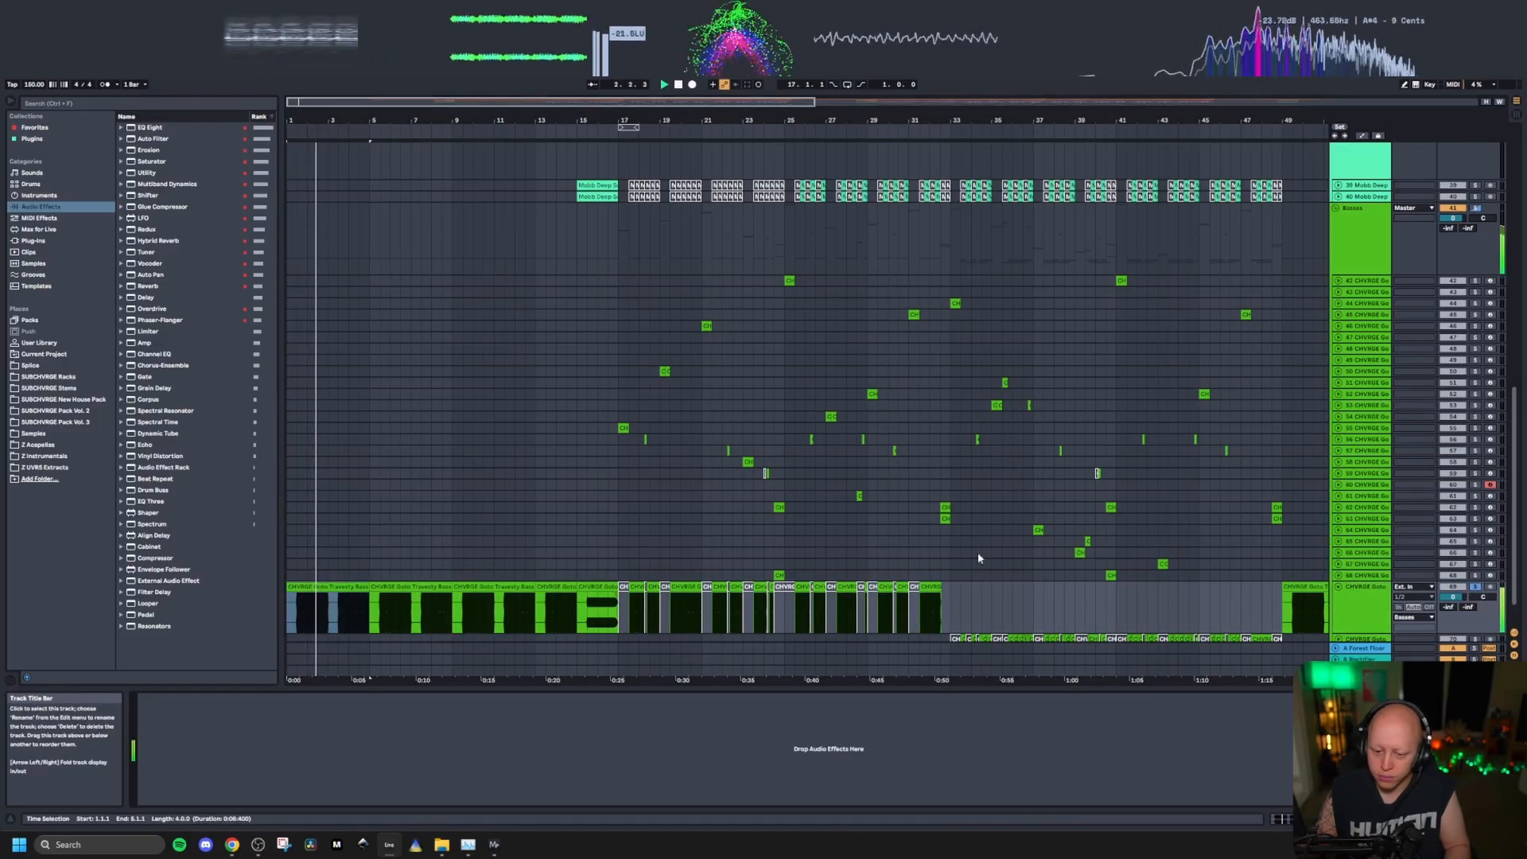
Step: Audition the active Goto Travesty bass clip that starts at bar 17.3
scroll(636, 620, "up", 5)
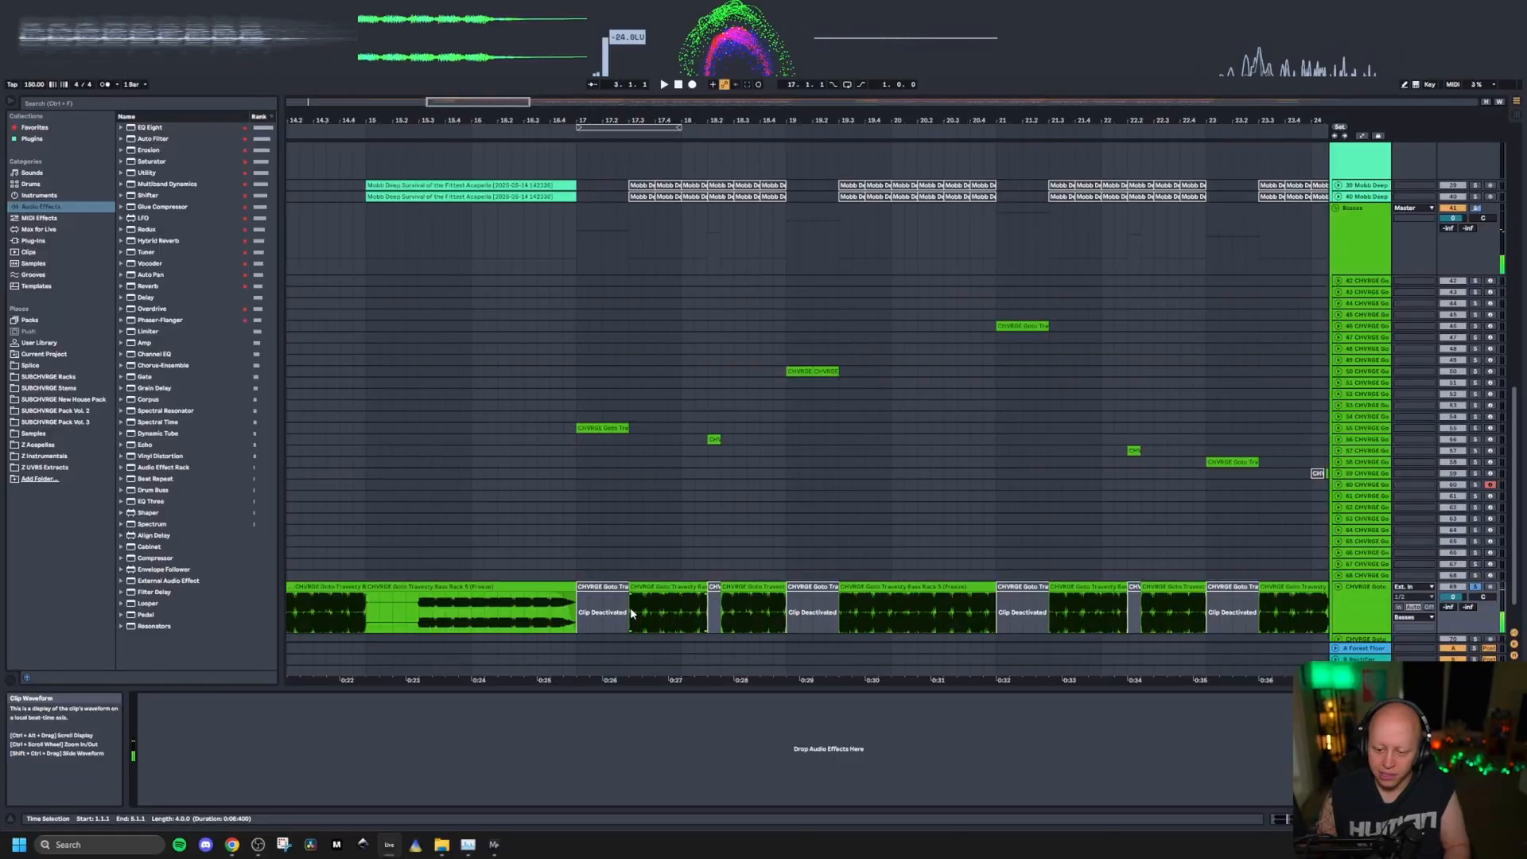
left_click(633, 611)
key("space")
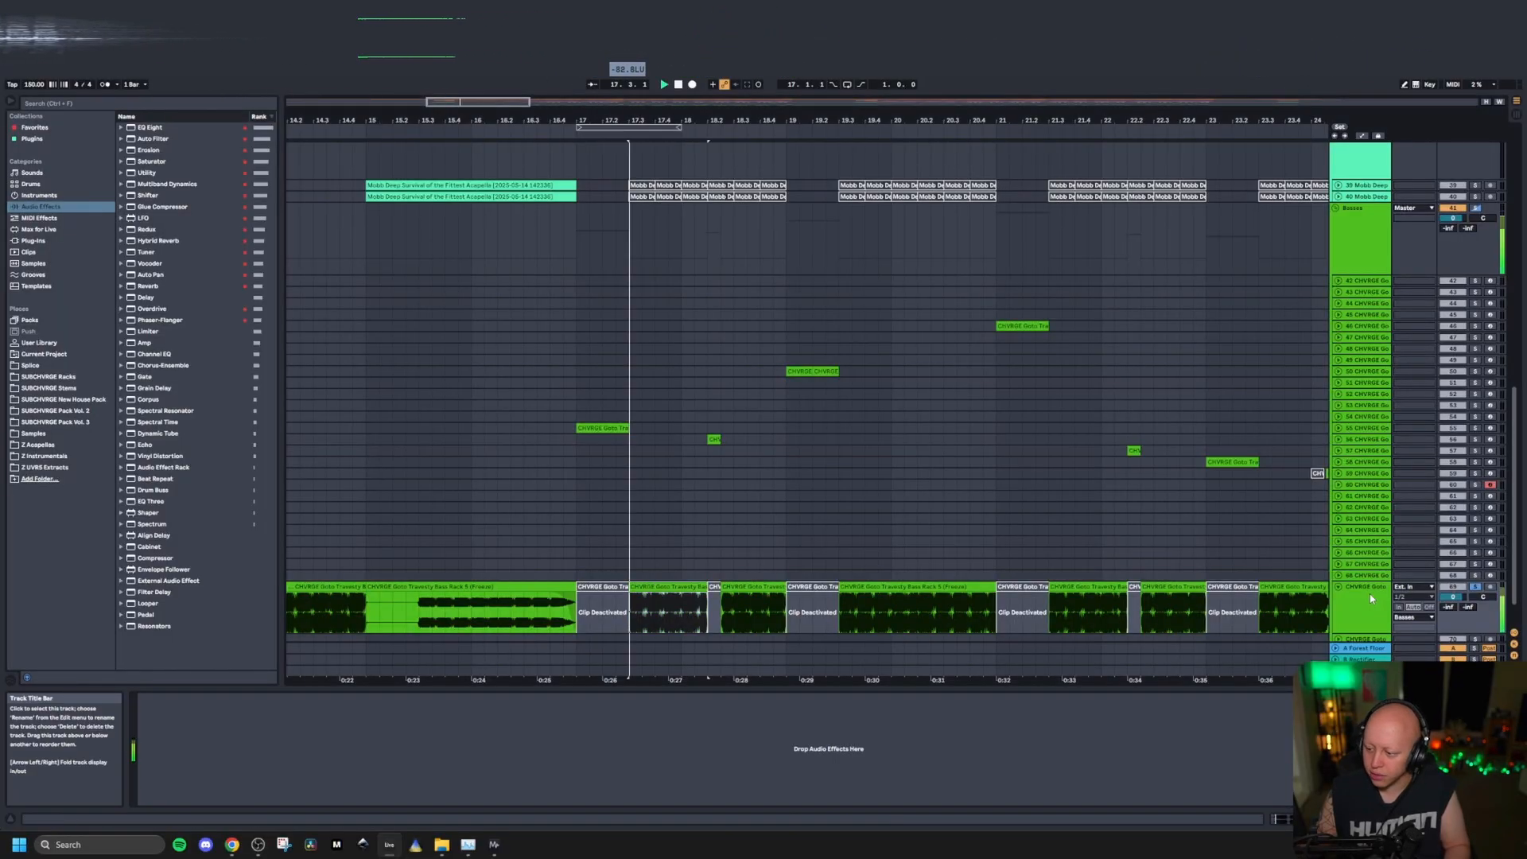
scroll(634, 622, "down", 3)
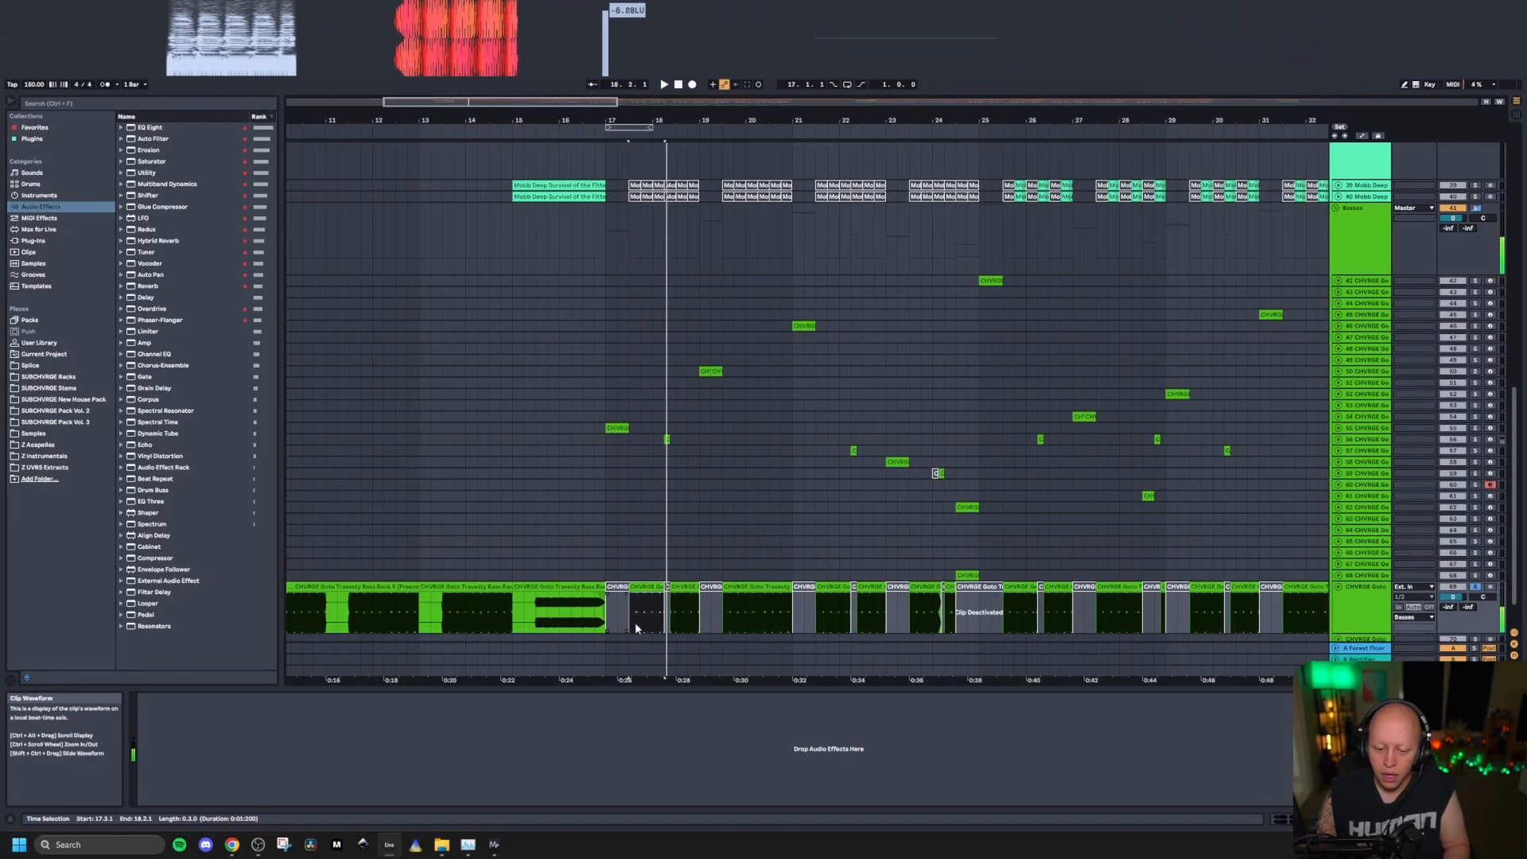
left_click(1339, 605)
Step: Select the first four-bar Goto Travesty bass clip at bar 1 and examine its waveform and repeats across the arrangement
scroll(296, 603, "down", 4)
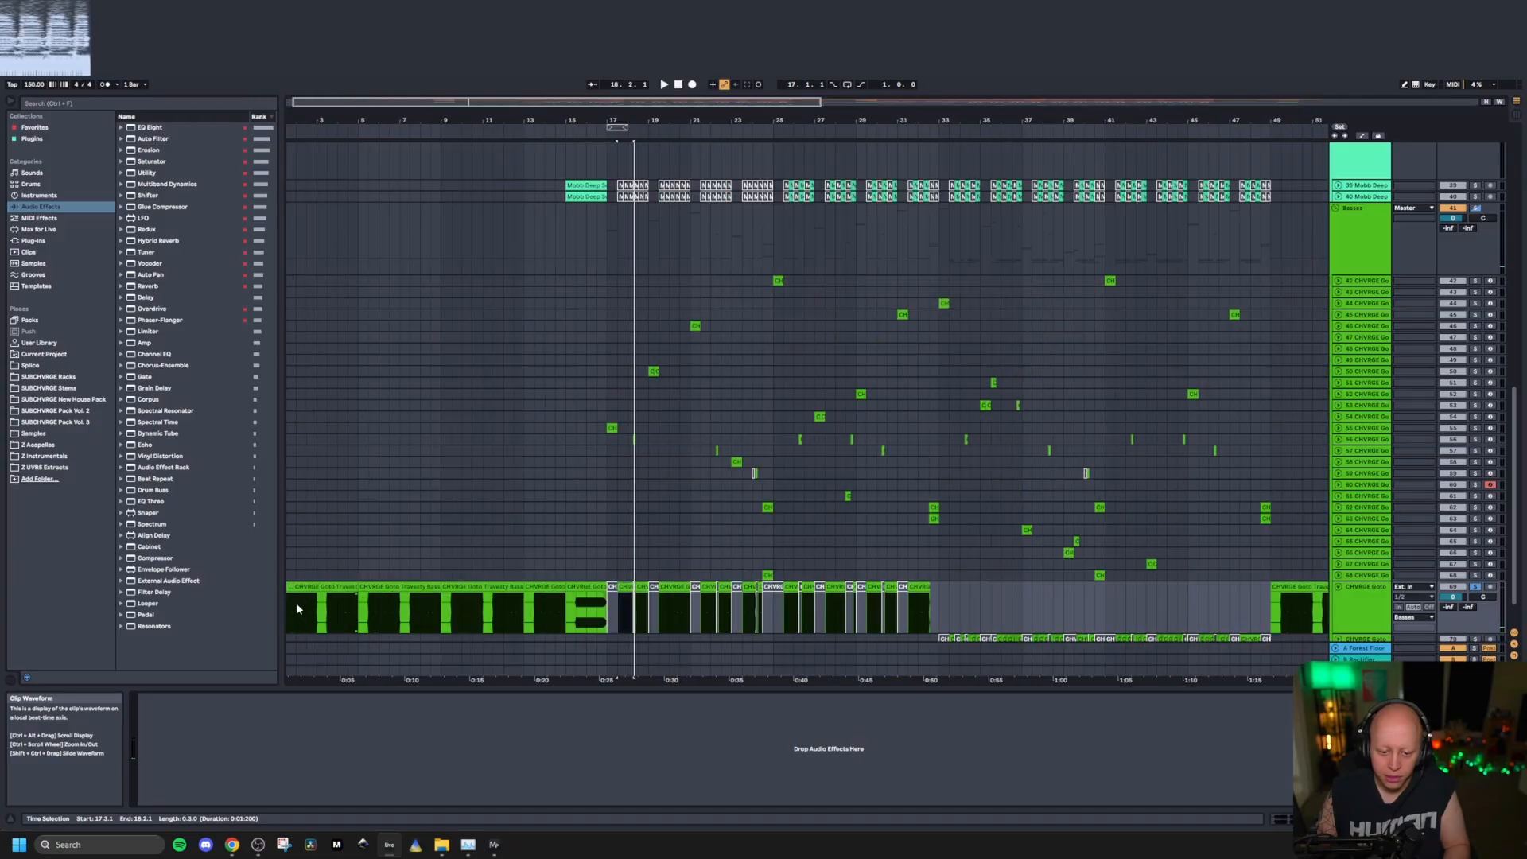
scroll(314, 609, "left", 2)
scroll(302, 615, "down", 3)
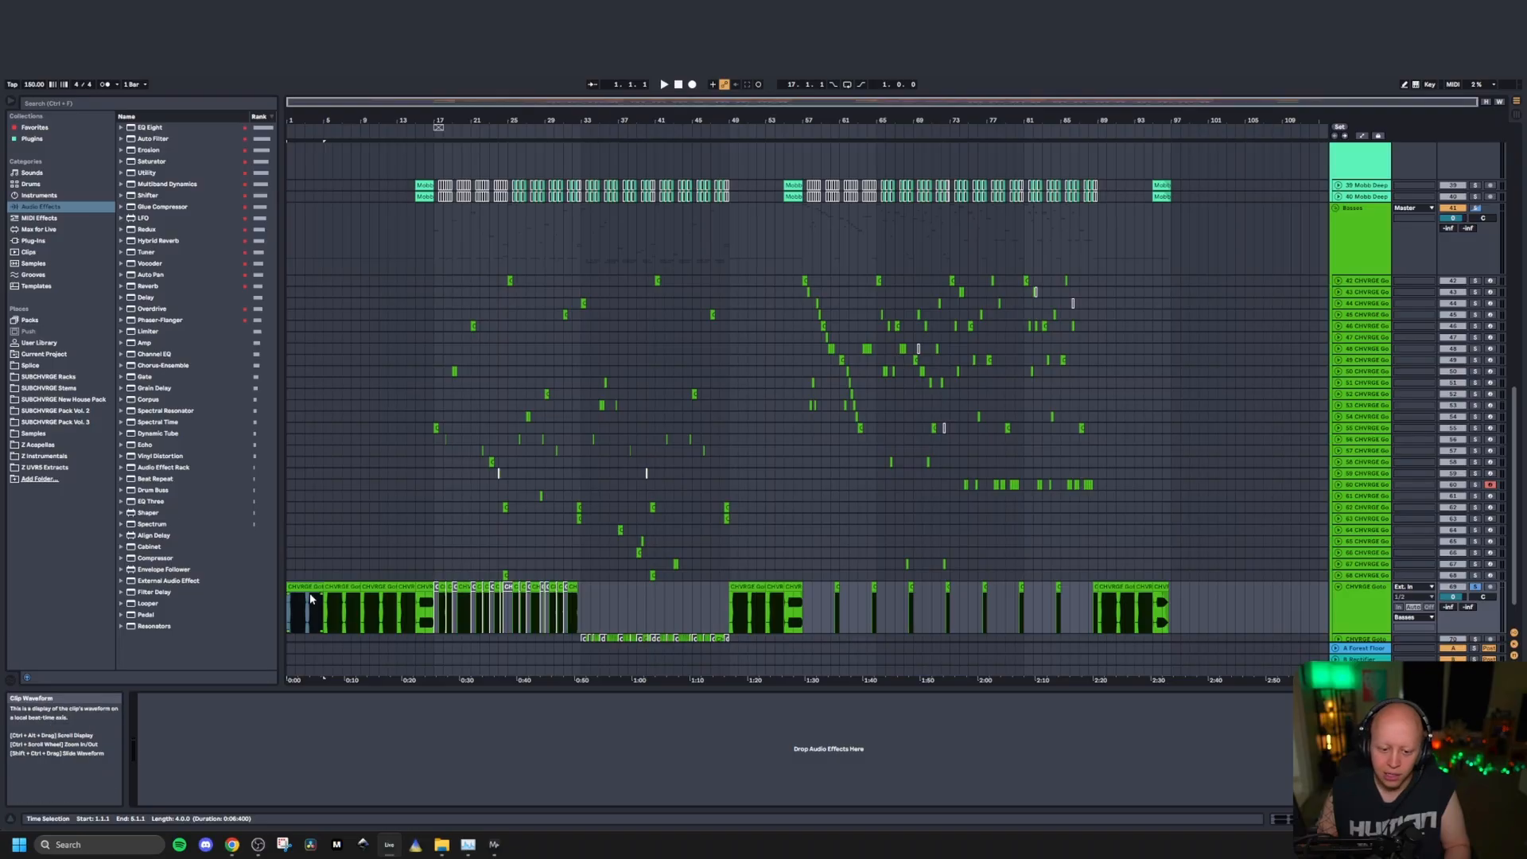
left_click(309, 620)
scroll(309, 619, "up", 5)
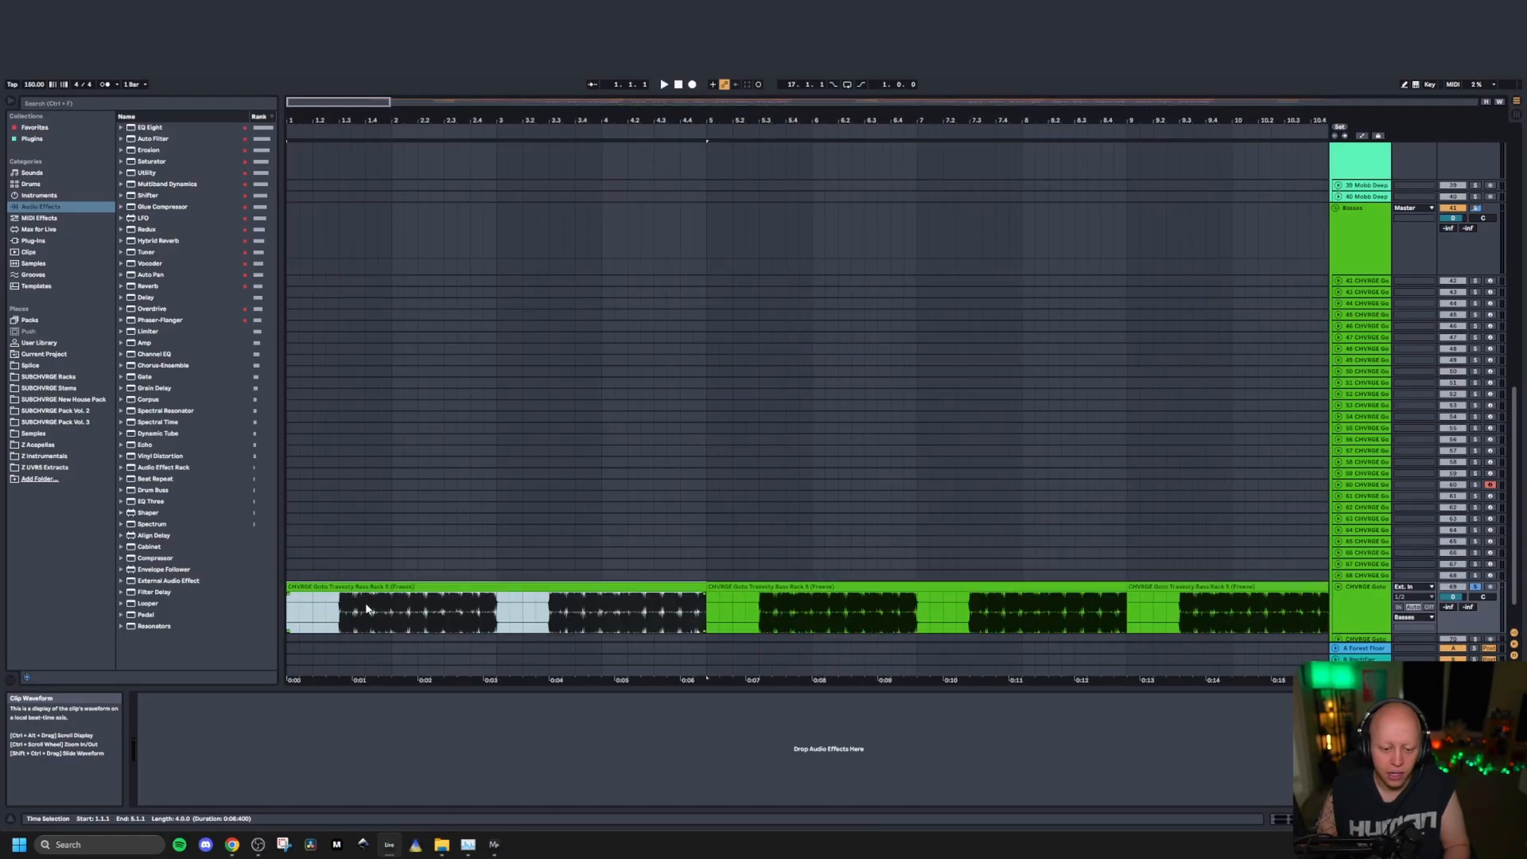
scroll(366, 609, "down", 3)
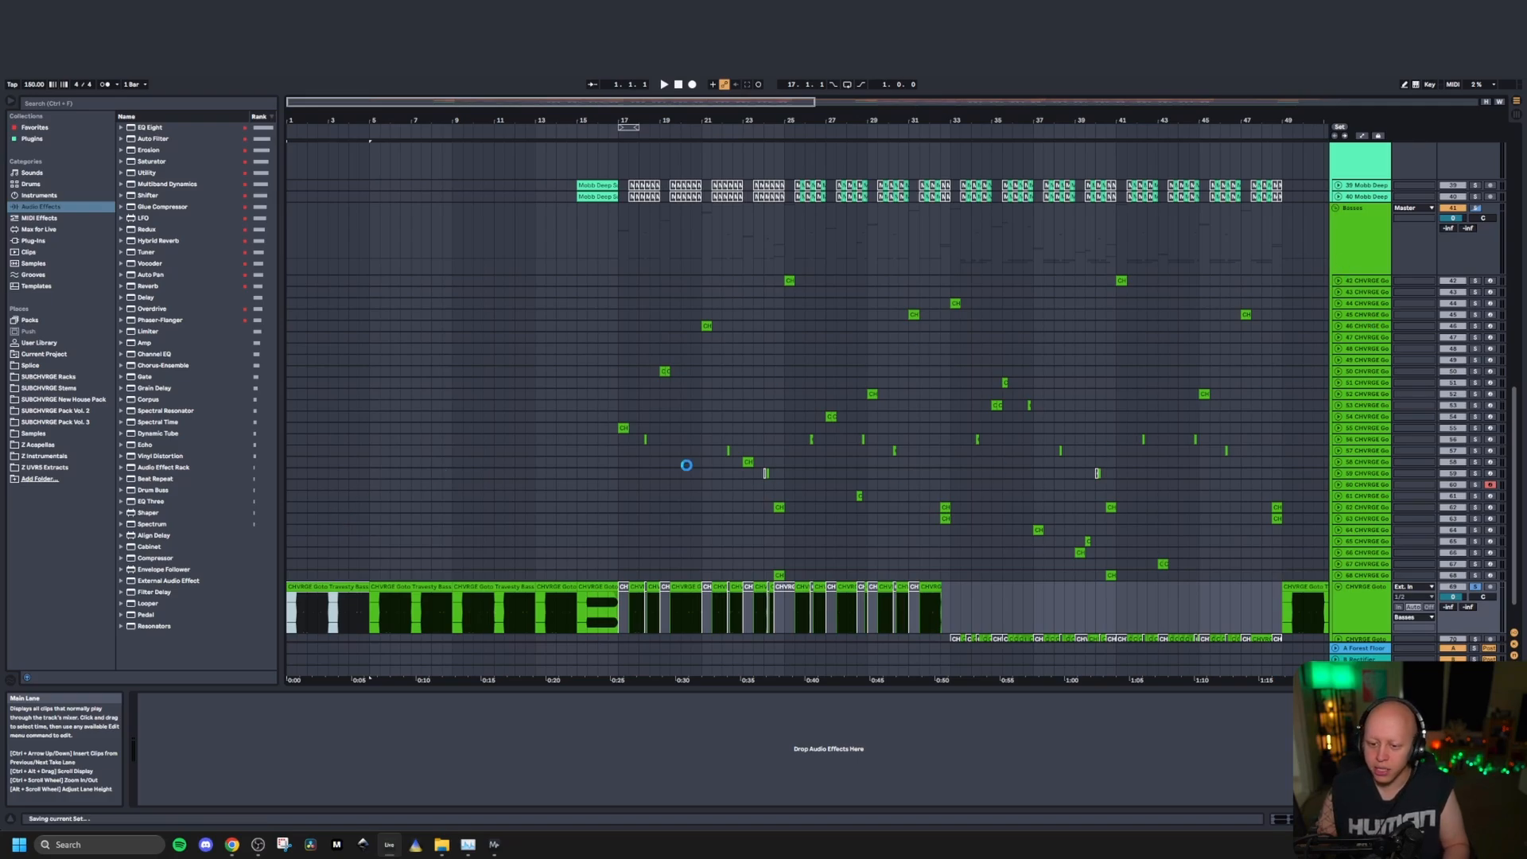
scroll(463, 407, "down", 3)
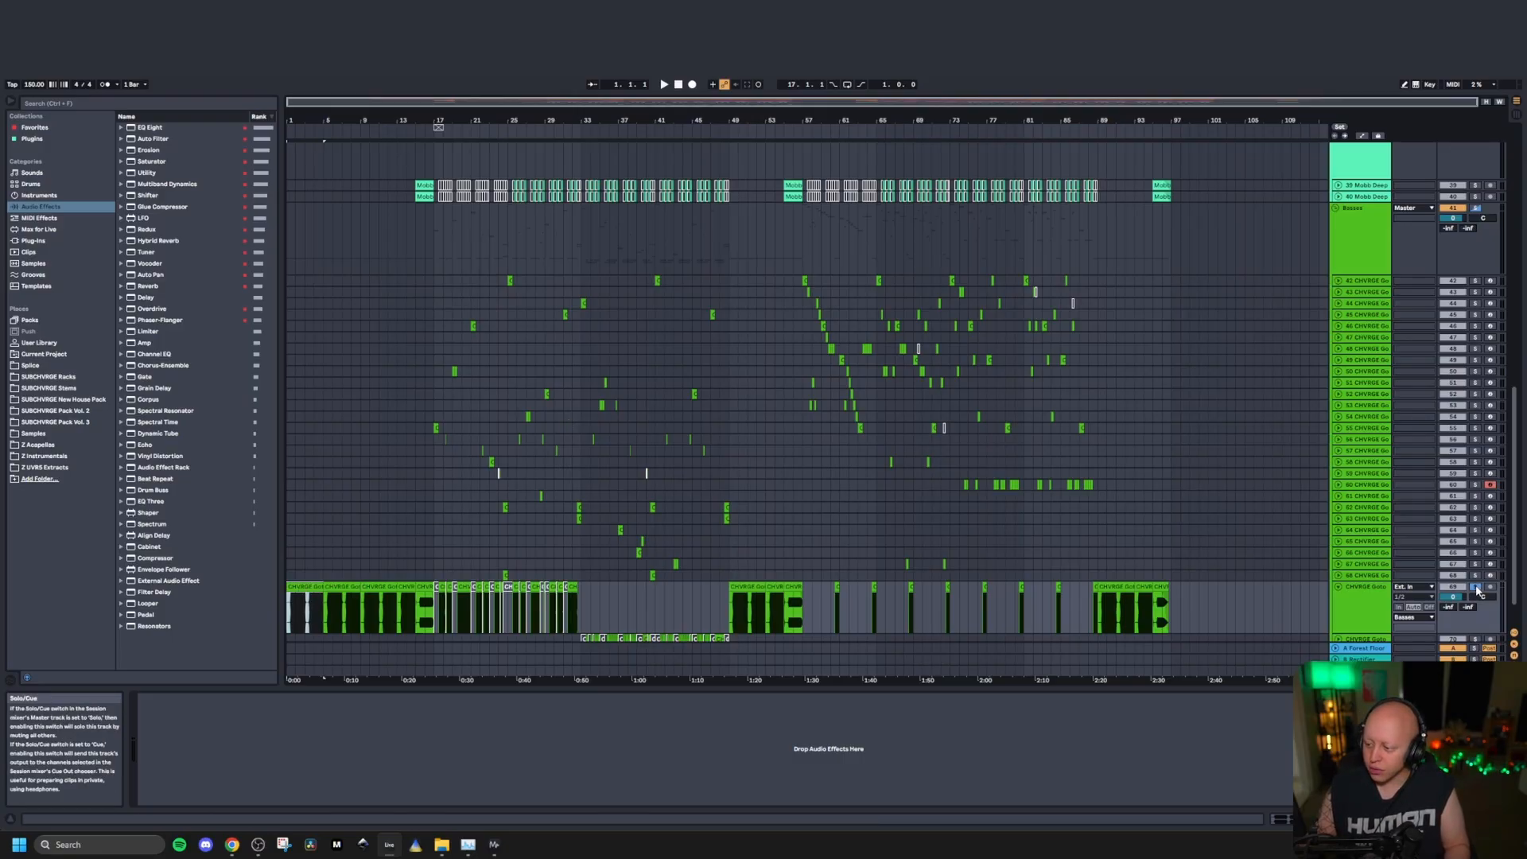
Step: Play the full mix from bar 9 without any solo and look through the tracks up to the FX group
key("space")
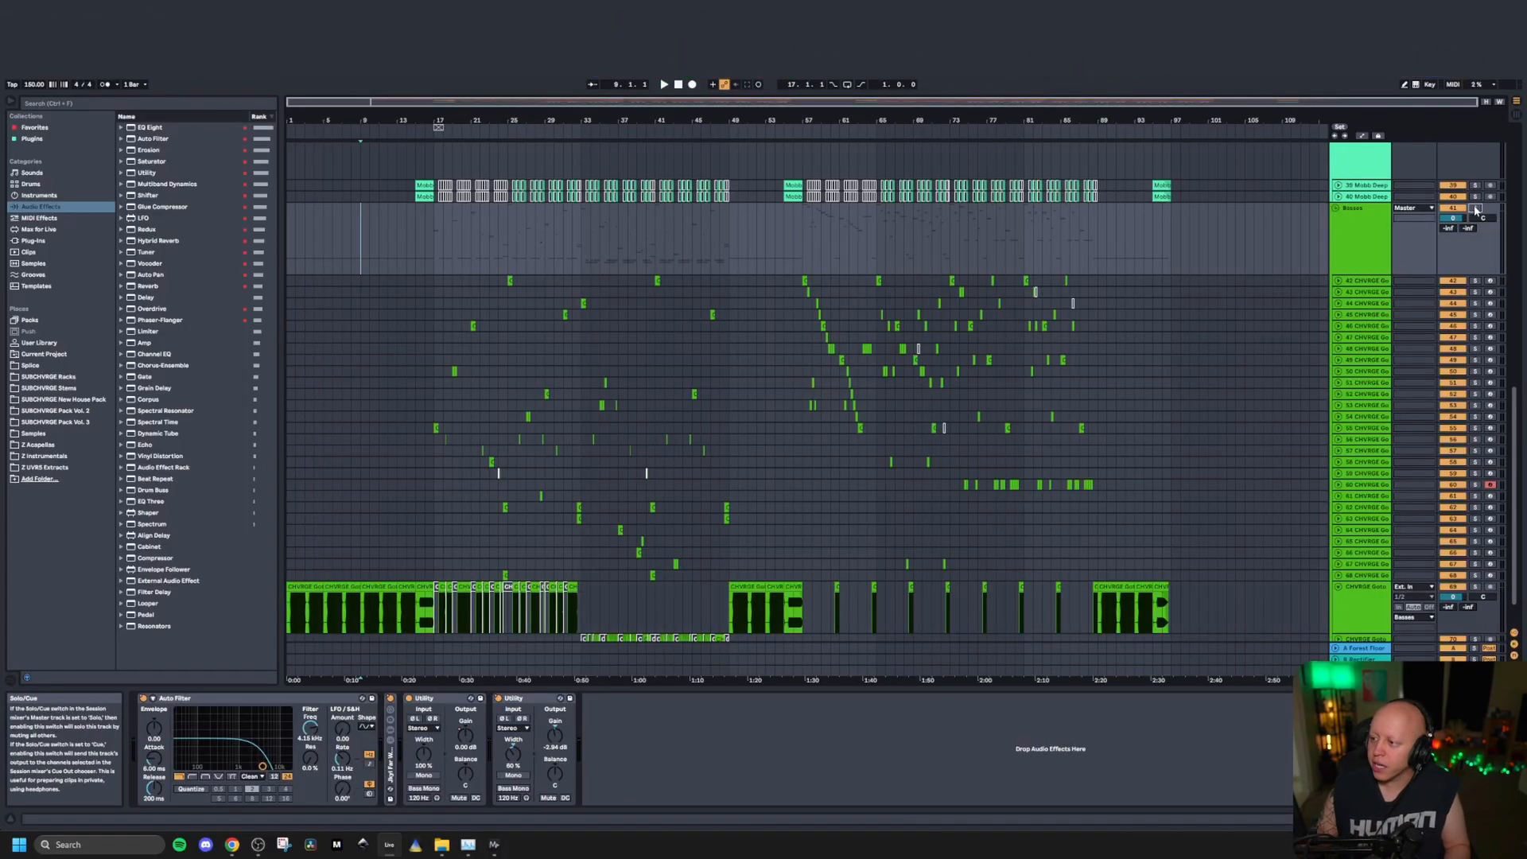
scroll(360, 259, "up", 3)
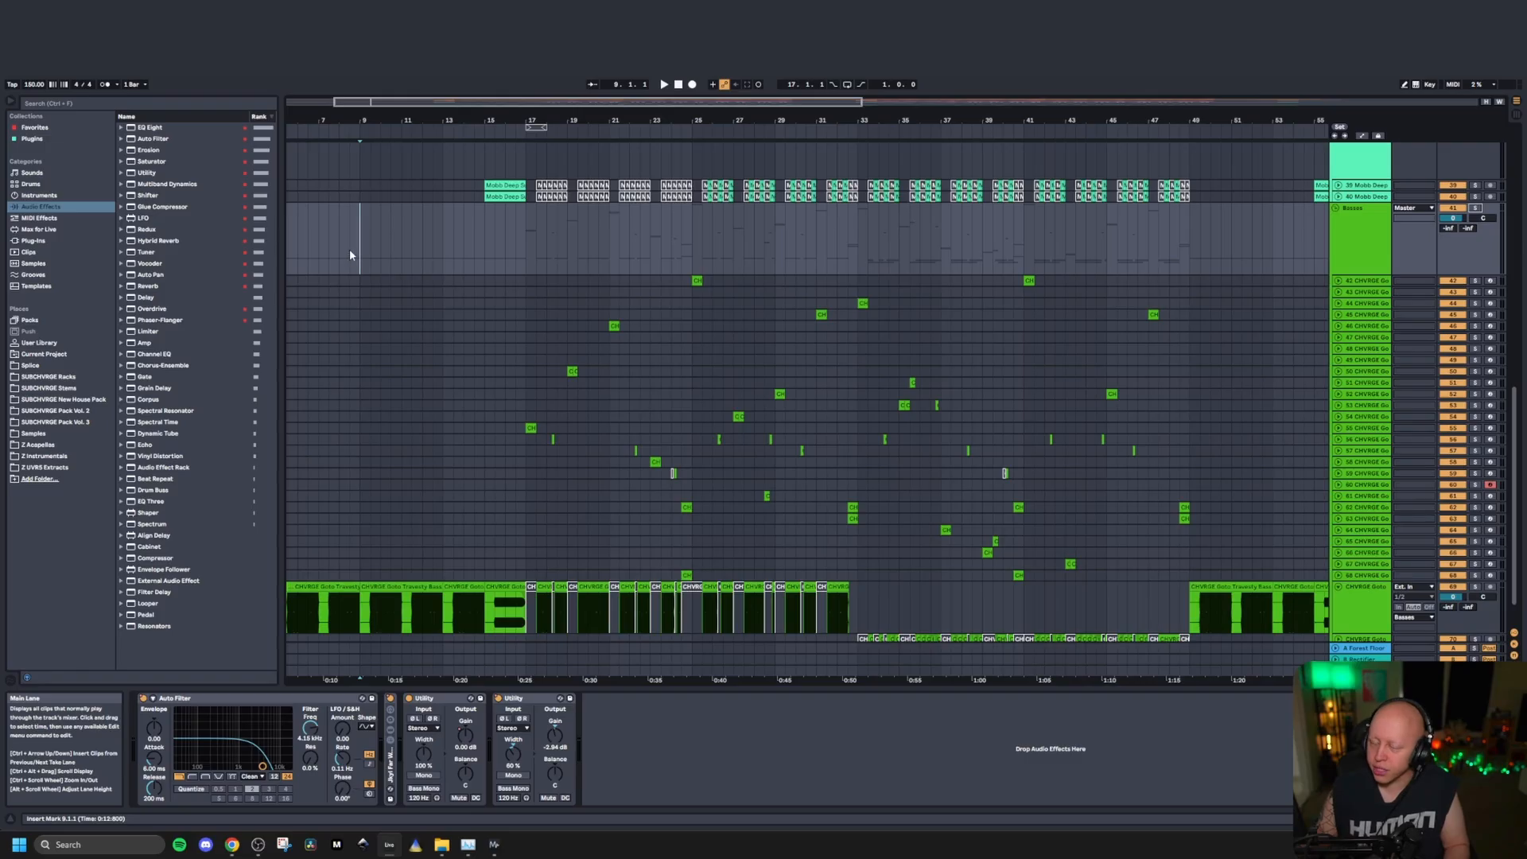
key("space")
scroll(349, 253, "up", 10)
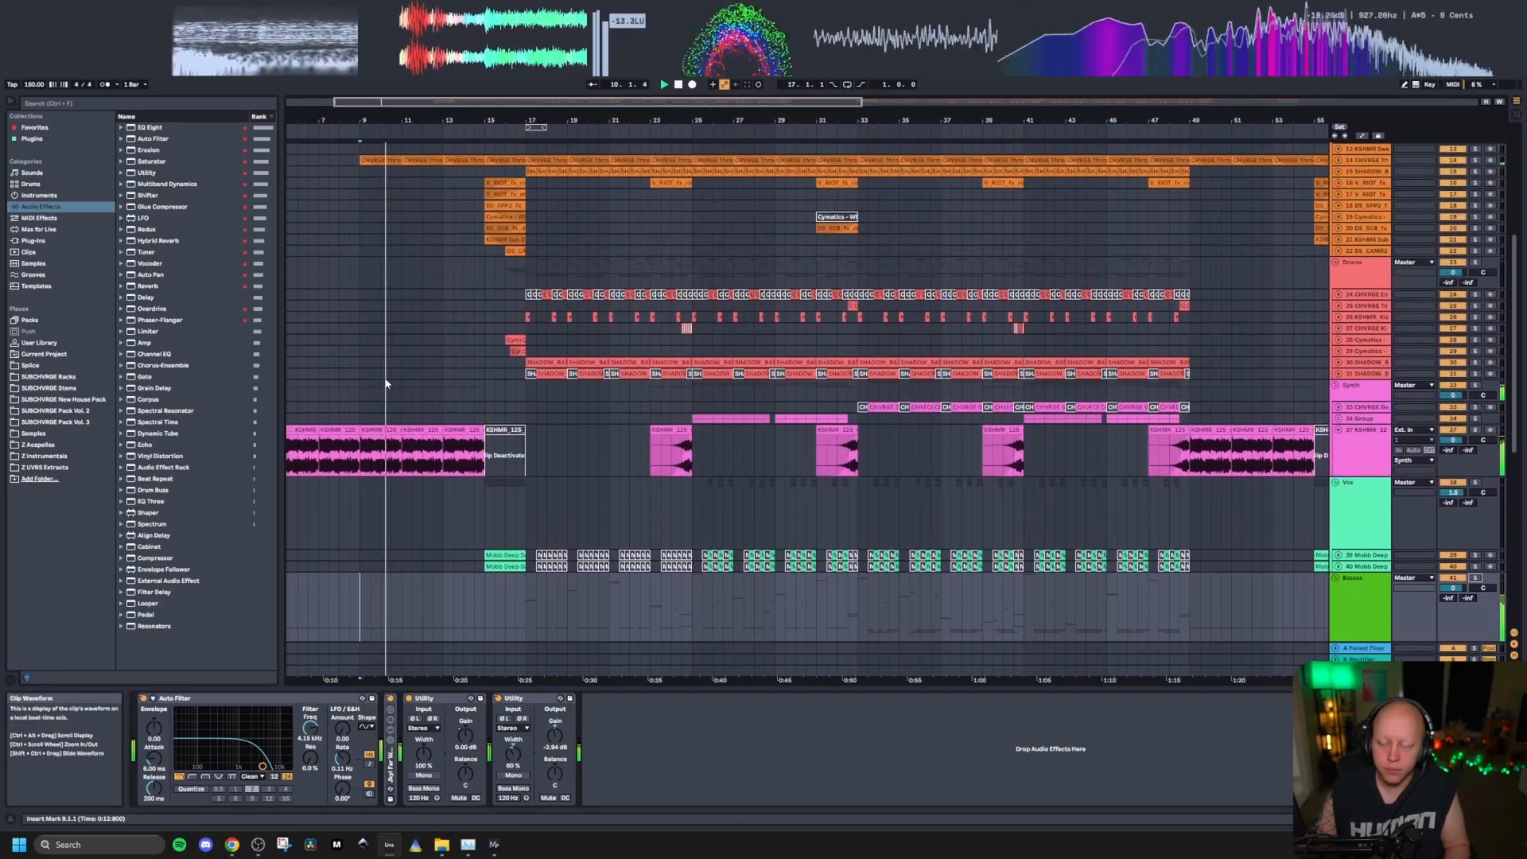
scroll(363, 373, "up", 3)
key("space")
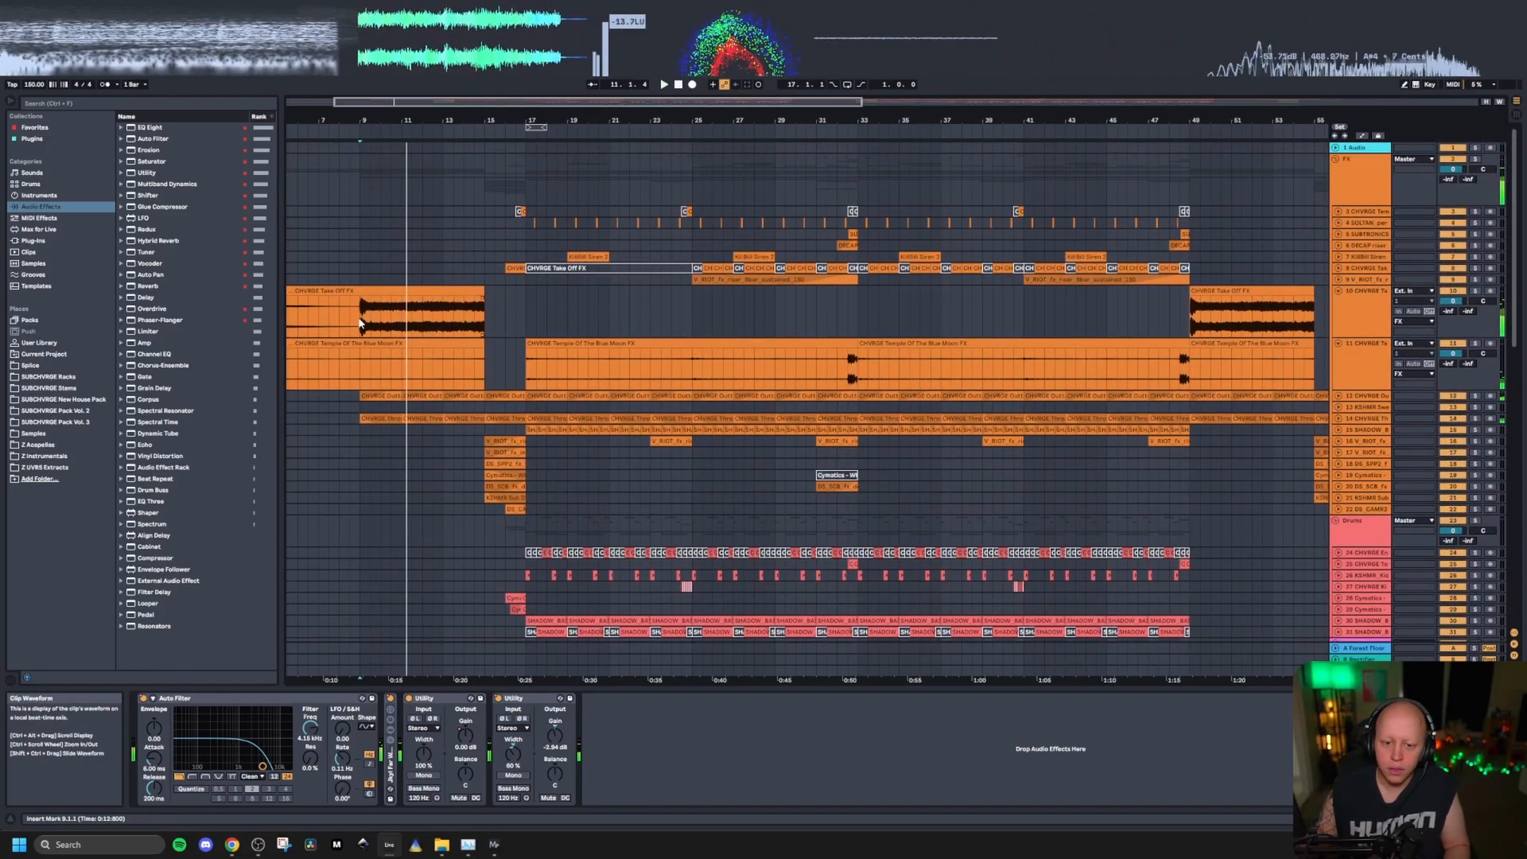
Step: Audition the soloed Take Off FX clip from bar 9 and again from bar 13.3
left_click(361, 325)
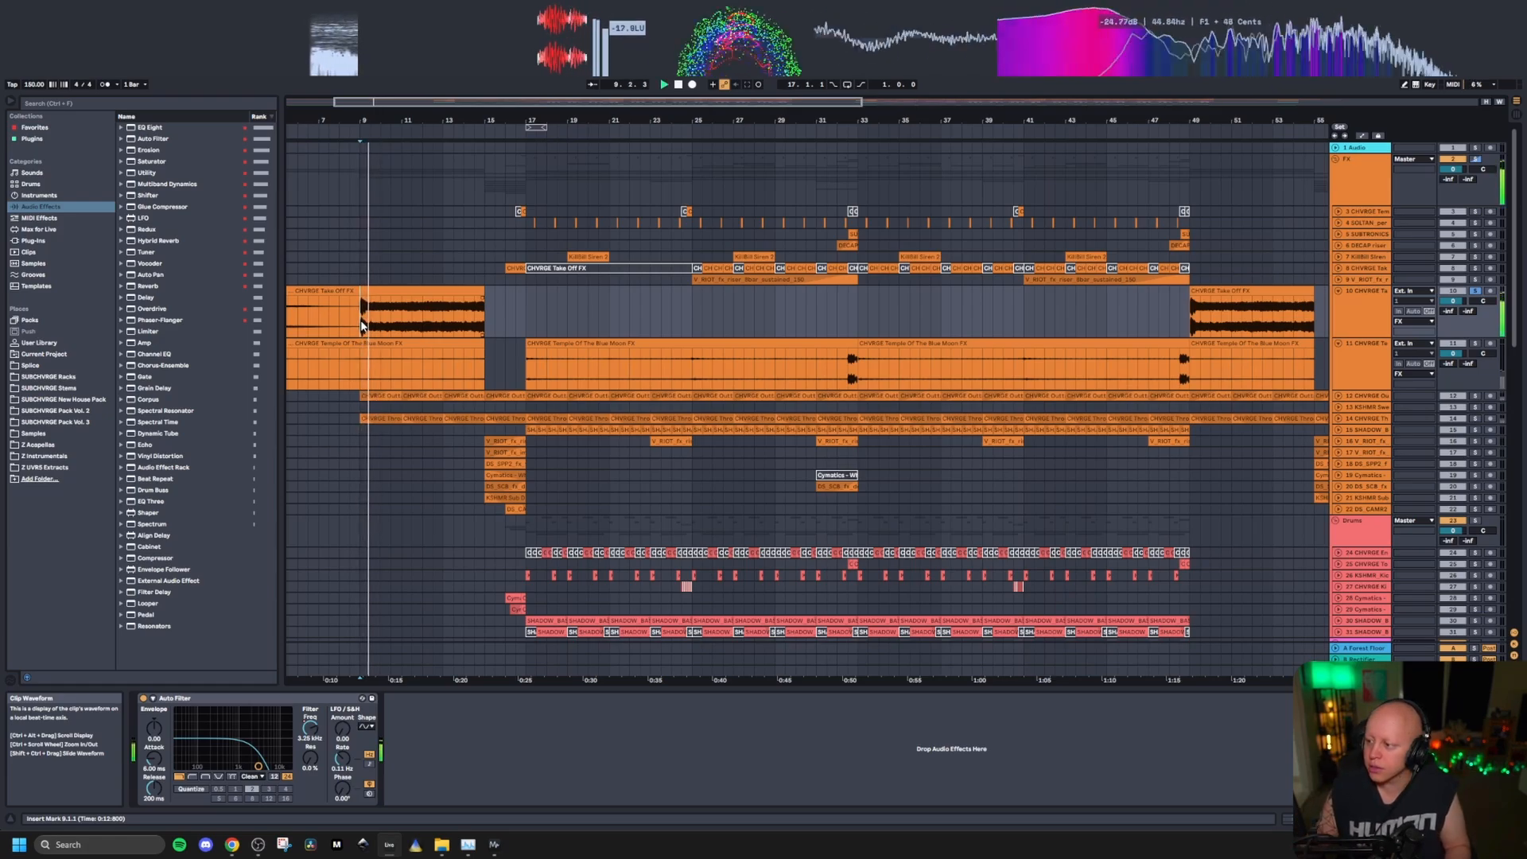
left_click(456, 318)
key("space")
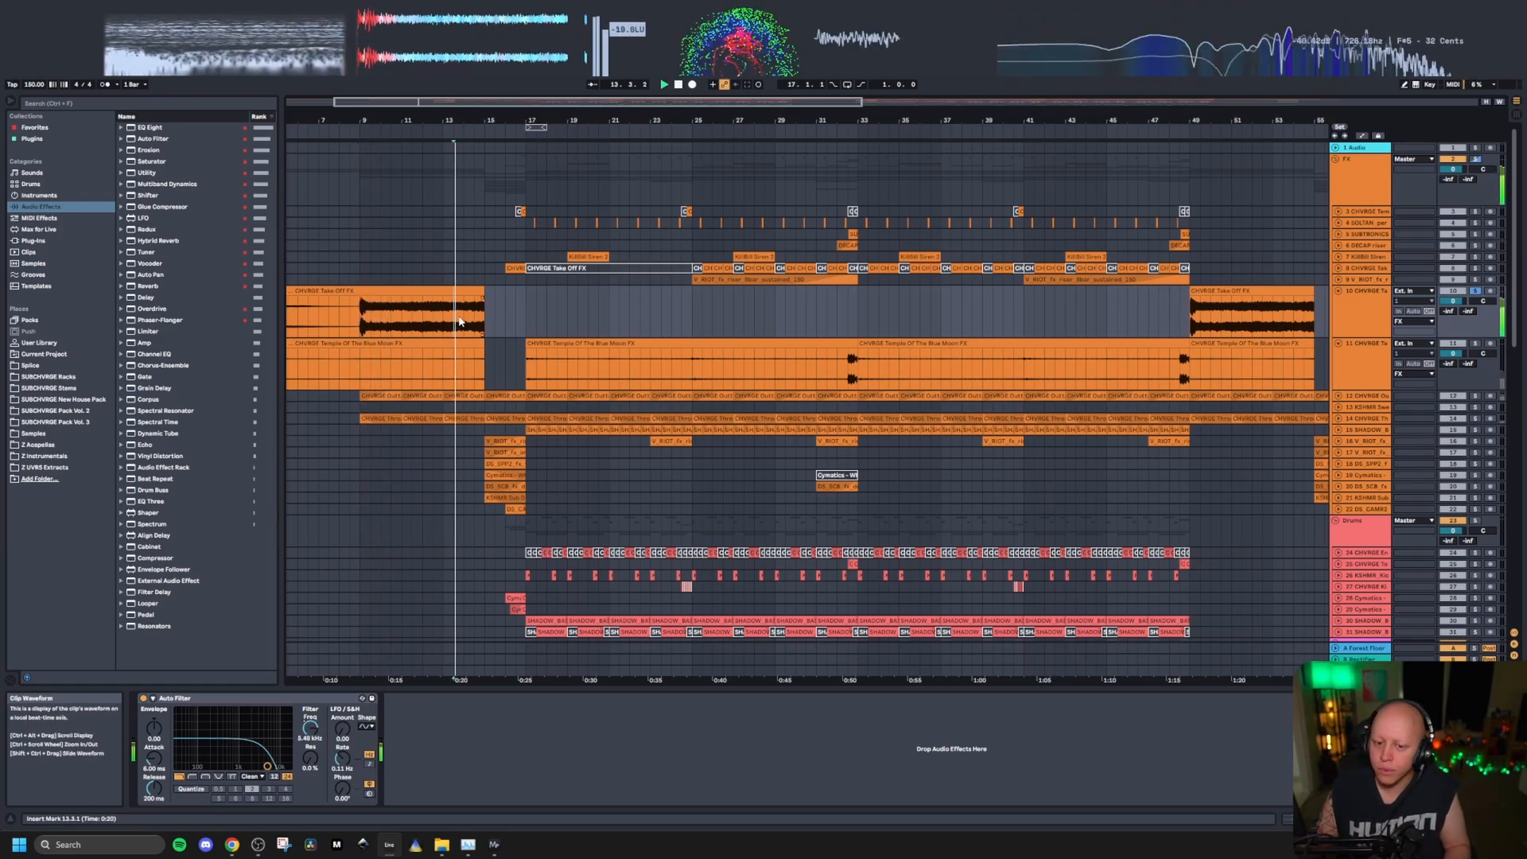
key("space")
key("space")
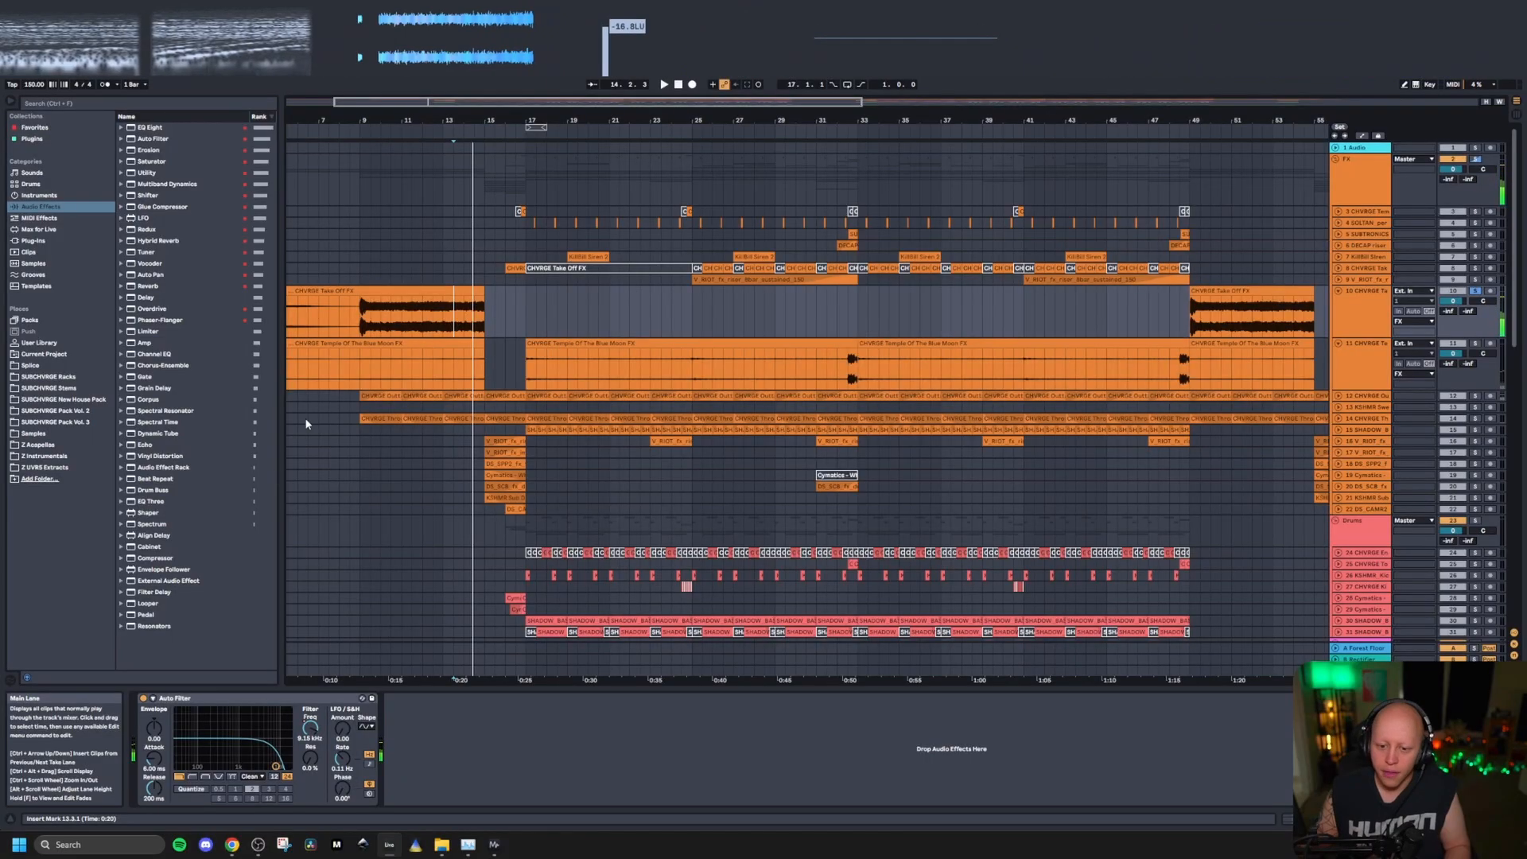
Step: Unfold FX tracks 12 and 14, solo track 12, and audition its two-bar clip at bar 13
left_click(1368, 396)
left_click(1365, 419, "ctrl")
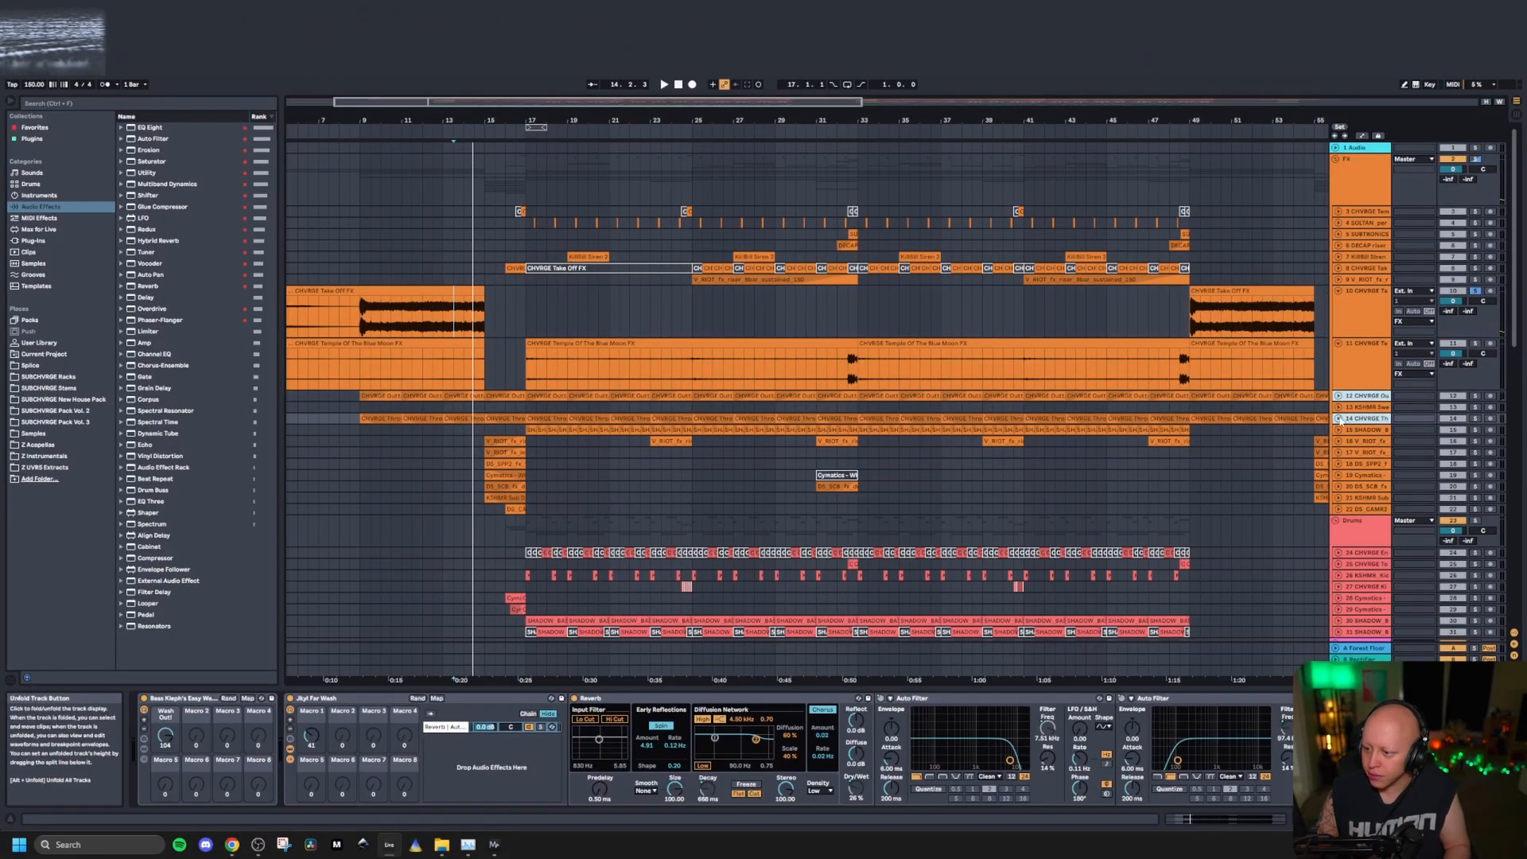
left_click(1338, 418)
left_click(448, 395)
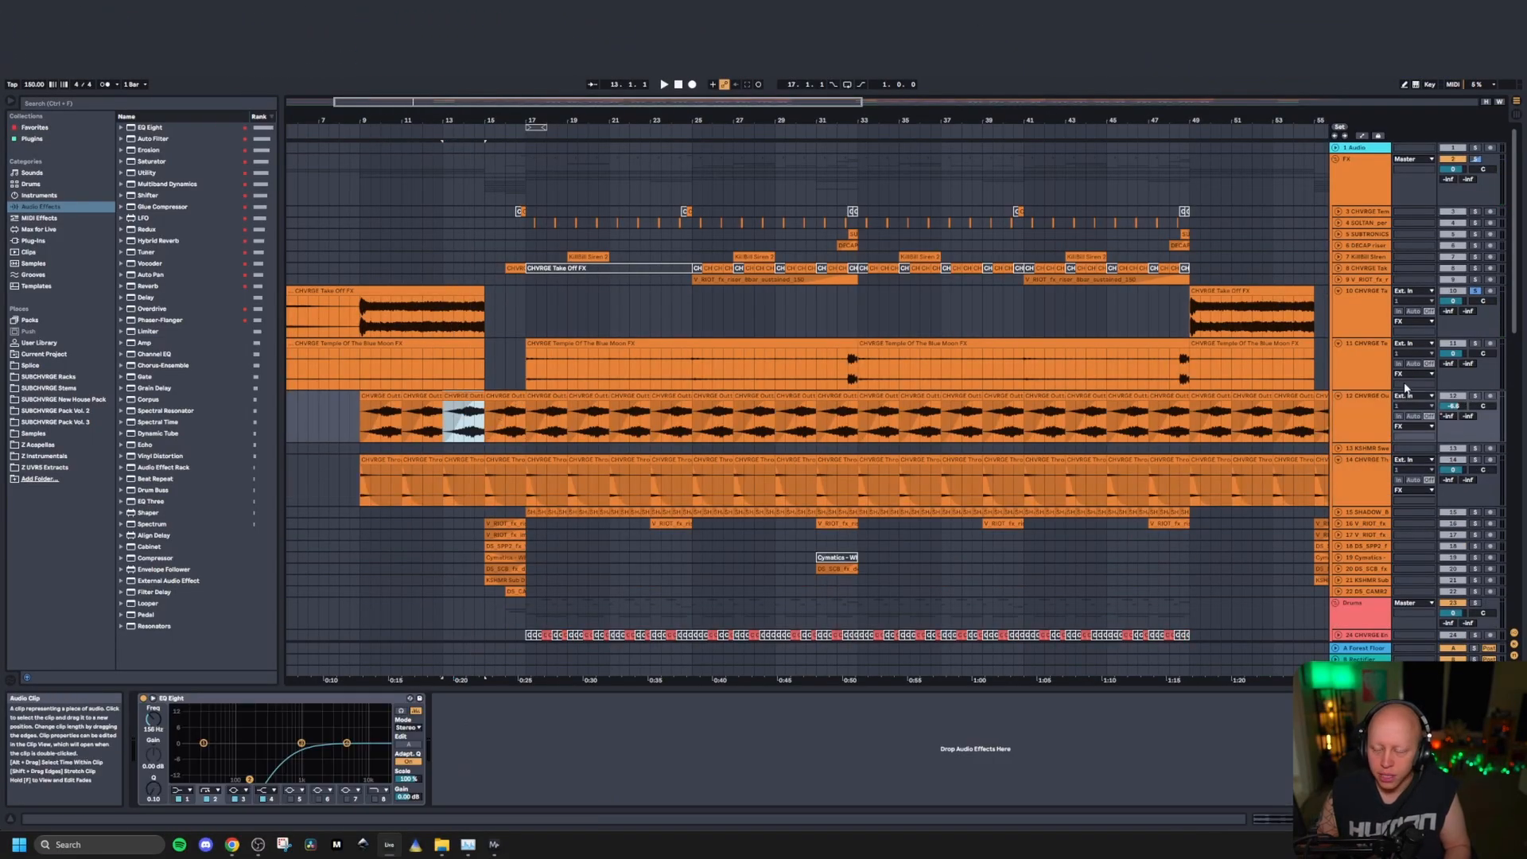
left_click(1475, 396)
key("space")
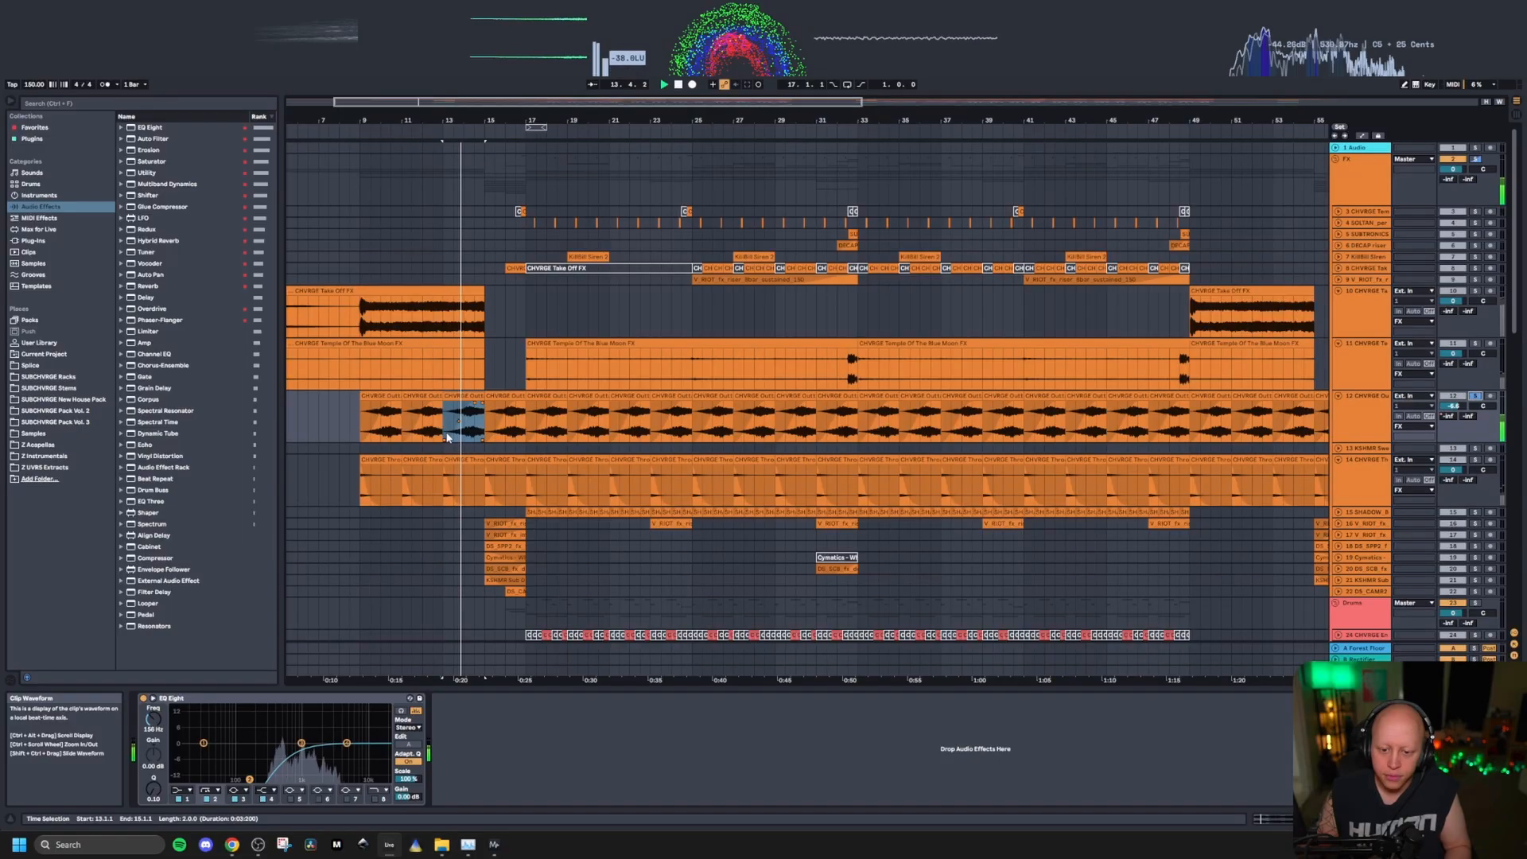
key("space")
Step: Audition the Throat White Noise FX clip at bar 13 on track 14, and look over the surrounding FX tracks
scroll(467, 437, "up", 2)
left_click(528, 460)
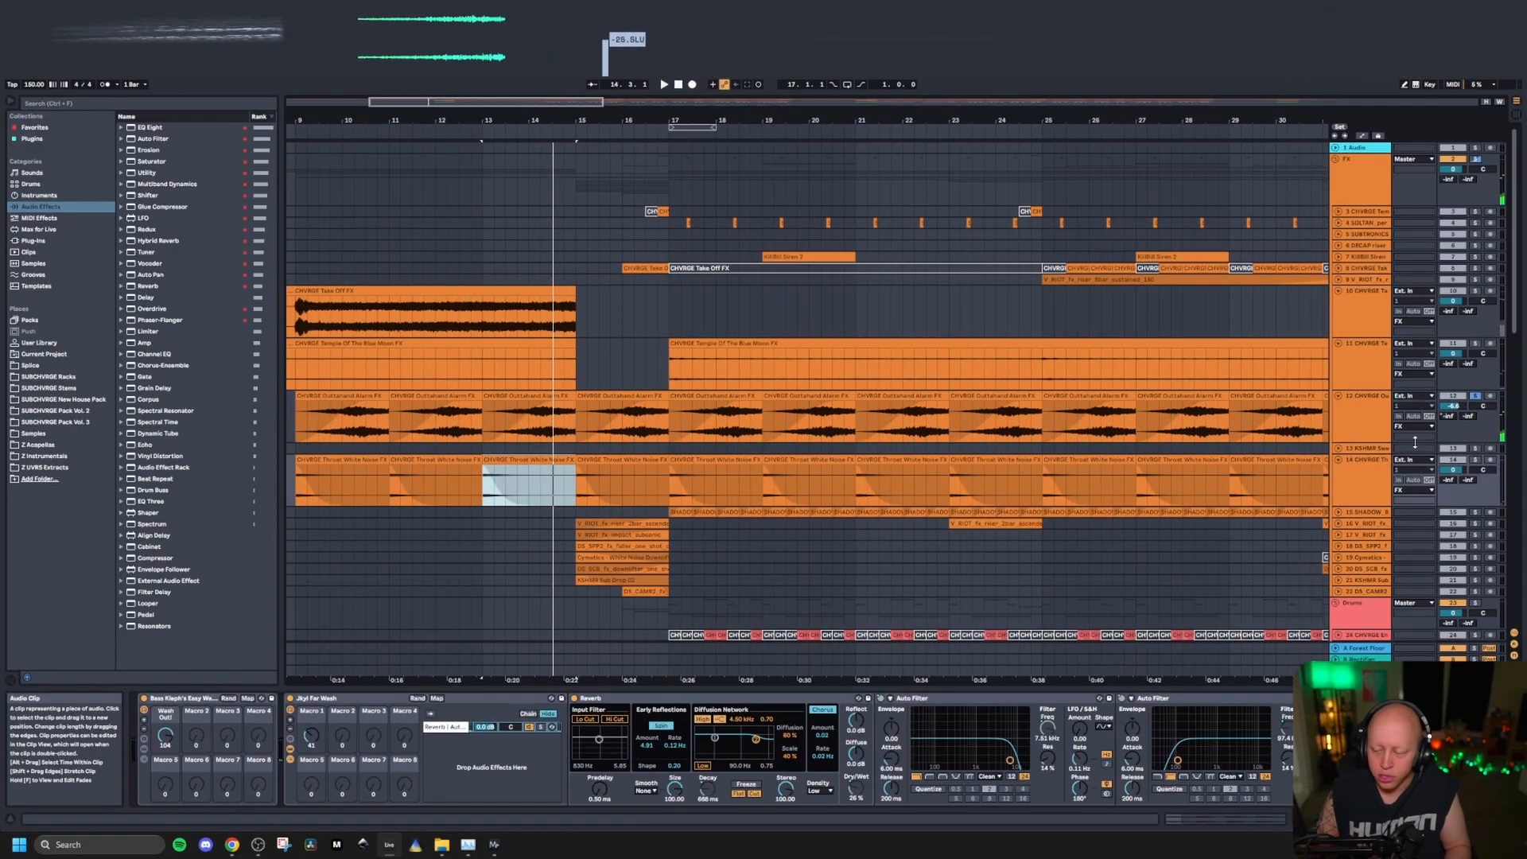
left_click(526, 462)
key("space")
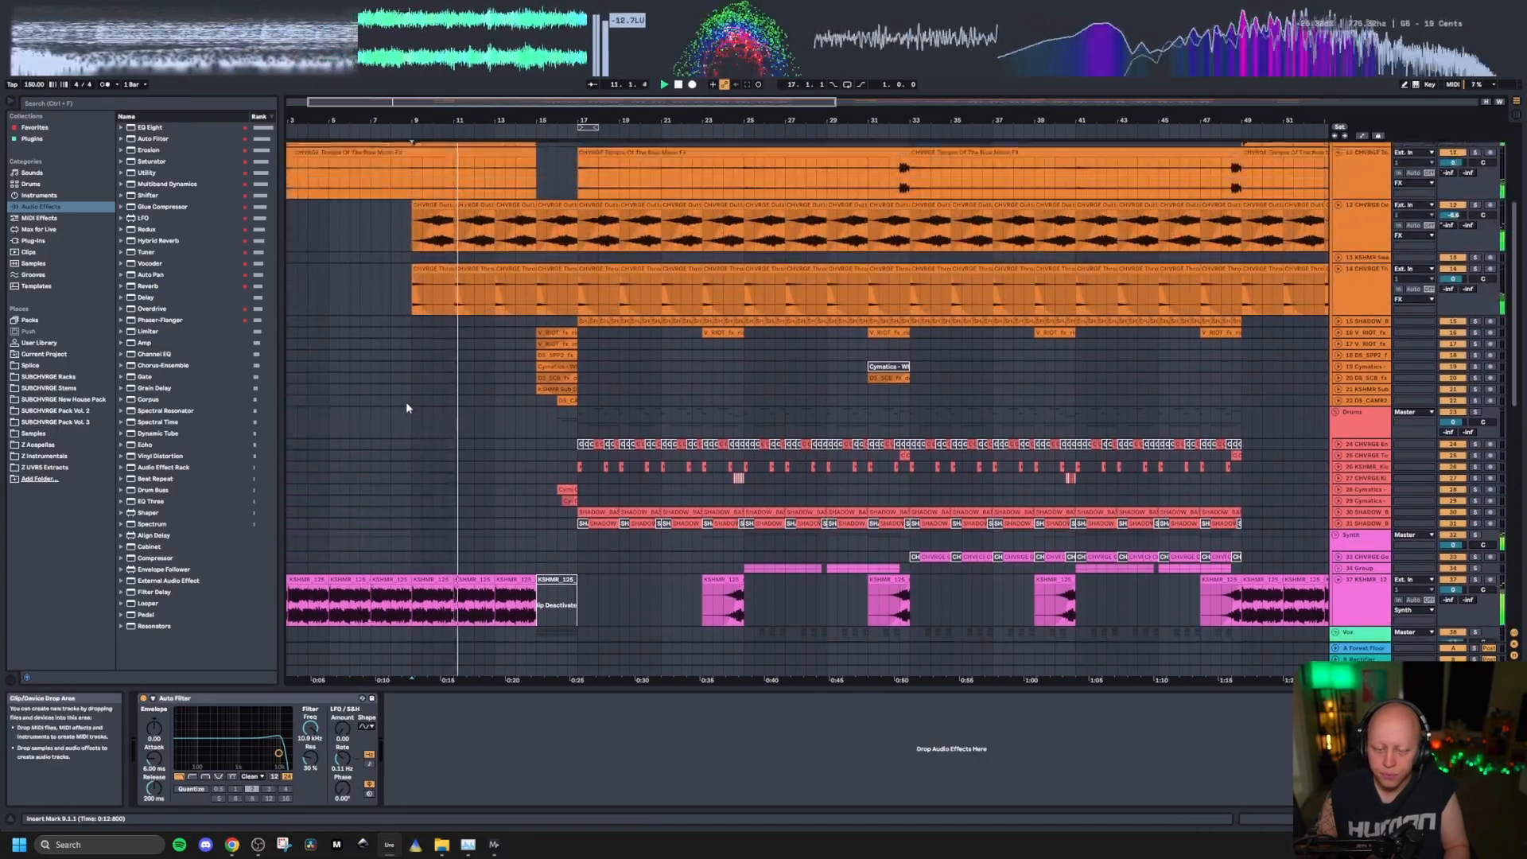
scroll(410, 406, "up", 3)
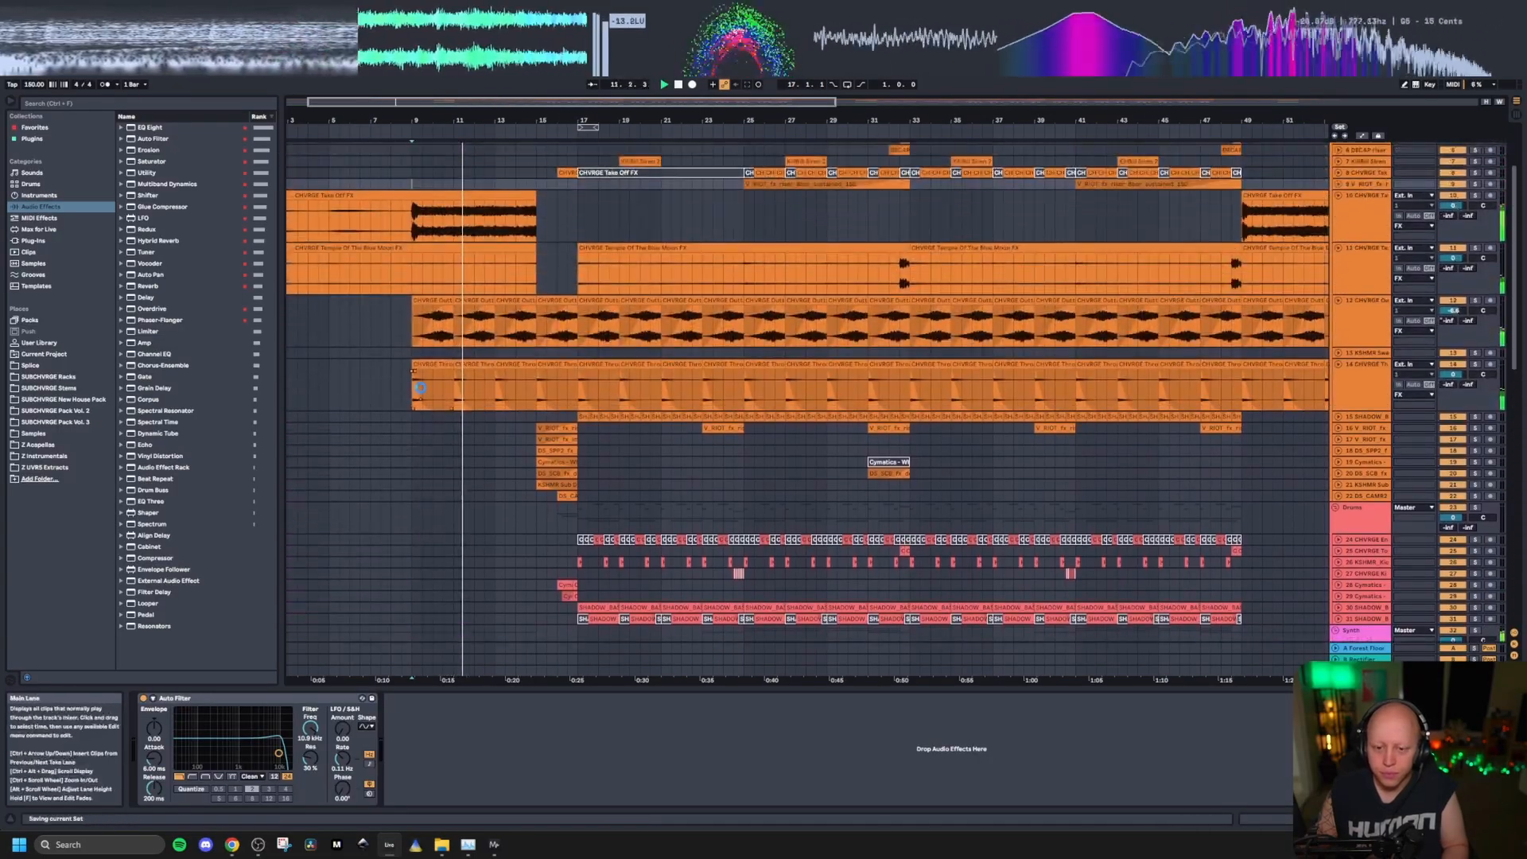
Step: Save the set and place the playback start at bar 15, where the Take Off FX clip ends
key("ctrl+s")
scroll(444, 398, "up", 4)
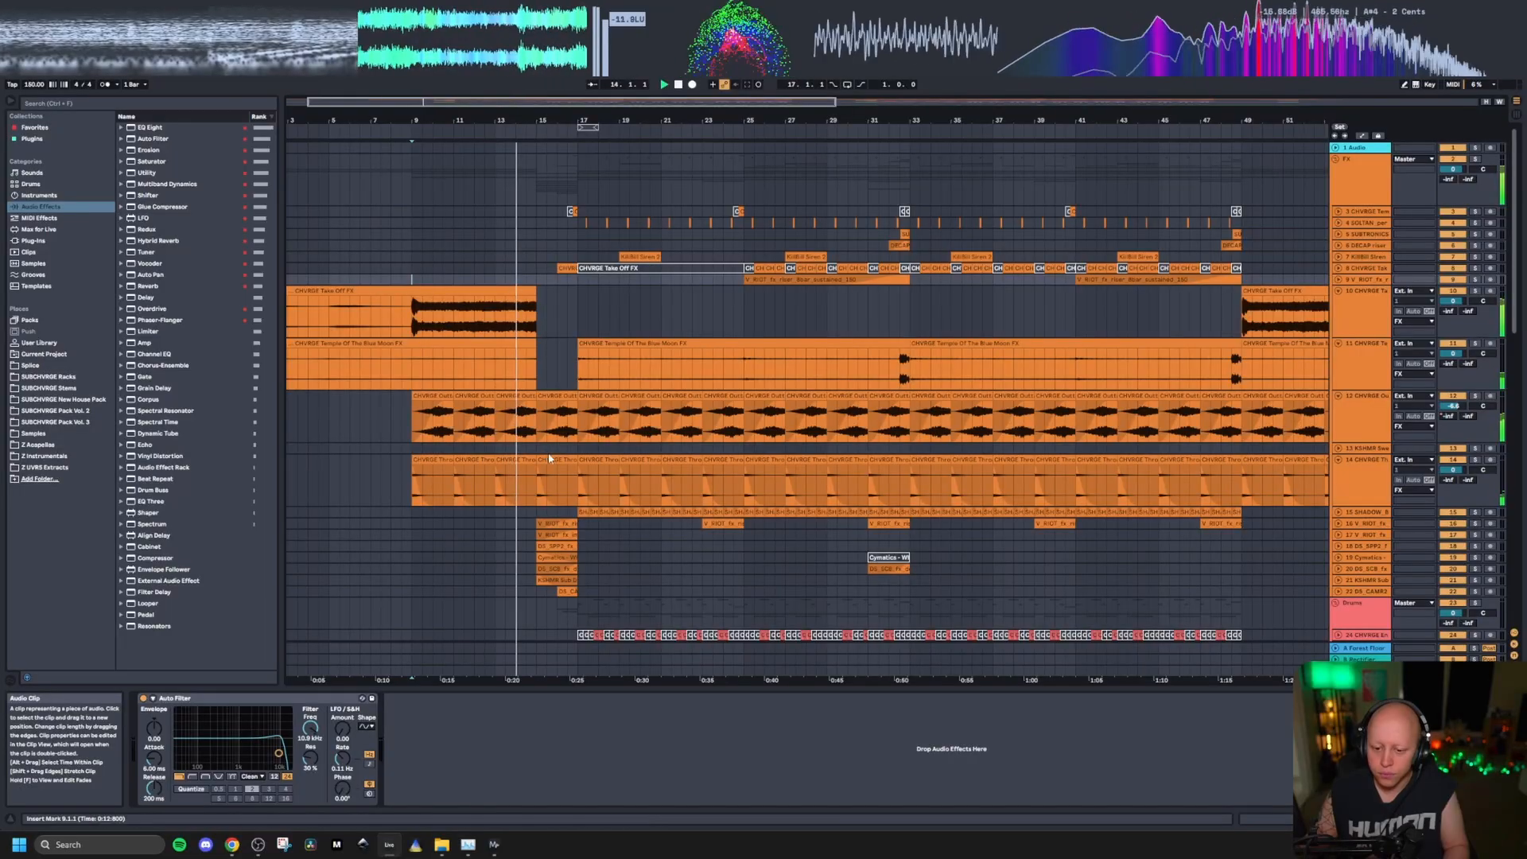
left_click(537, 275)
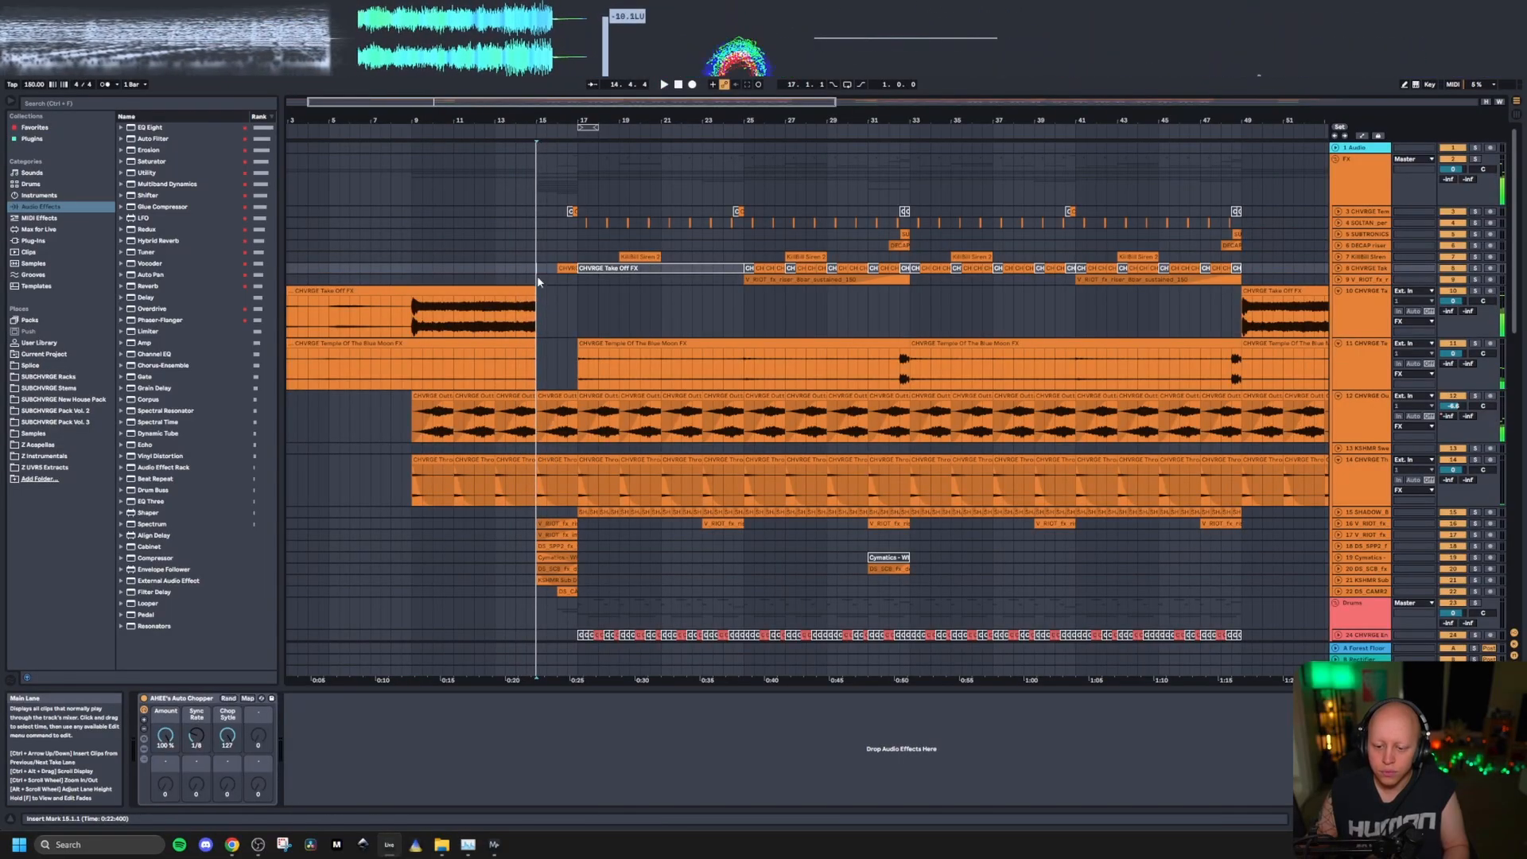
Step: Select FX tracks 16 to 21 and unfold them to show the riser, impact, faller and downlifter clips at bar 15
scroll(537, 276, "up", 3)
scroll(786, 458, "down", 1)
scroll(785, 457, "down", 3)
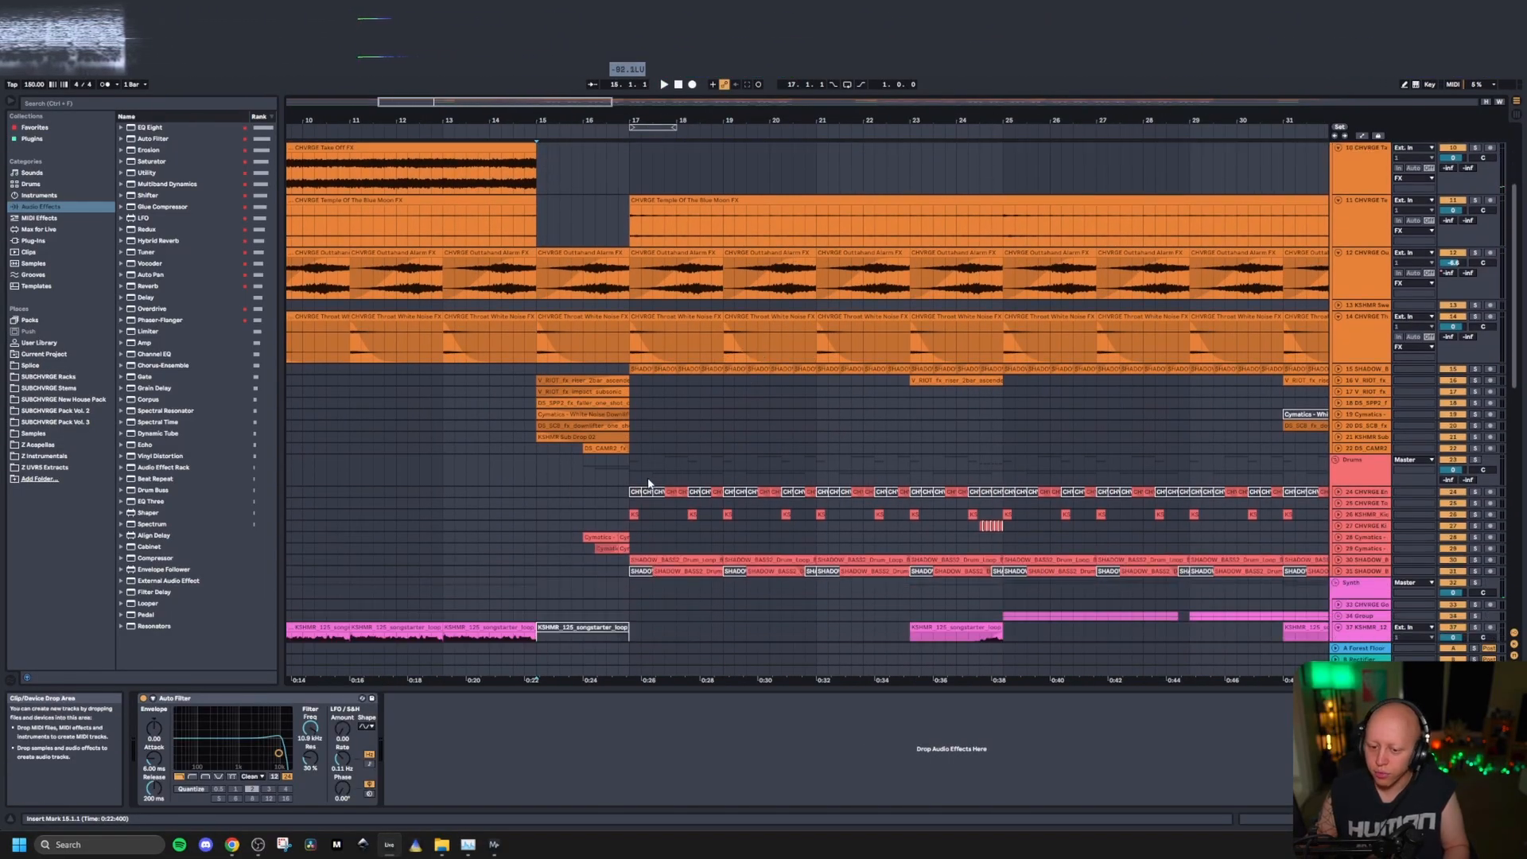
left_click(1360, 360)
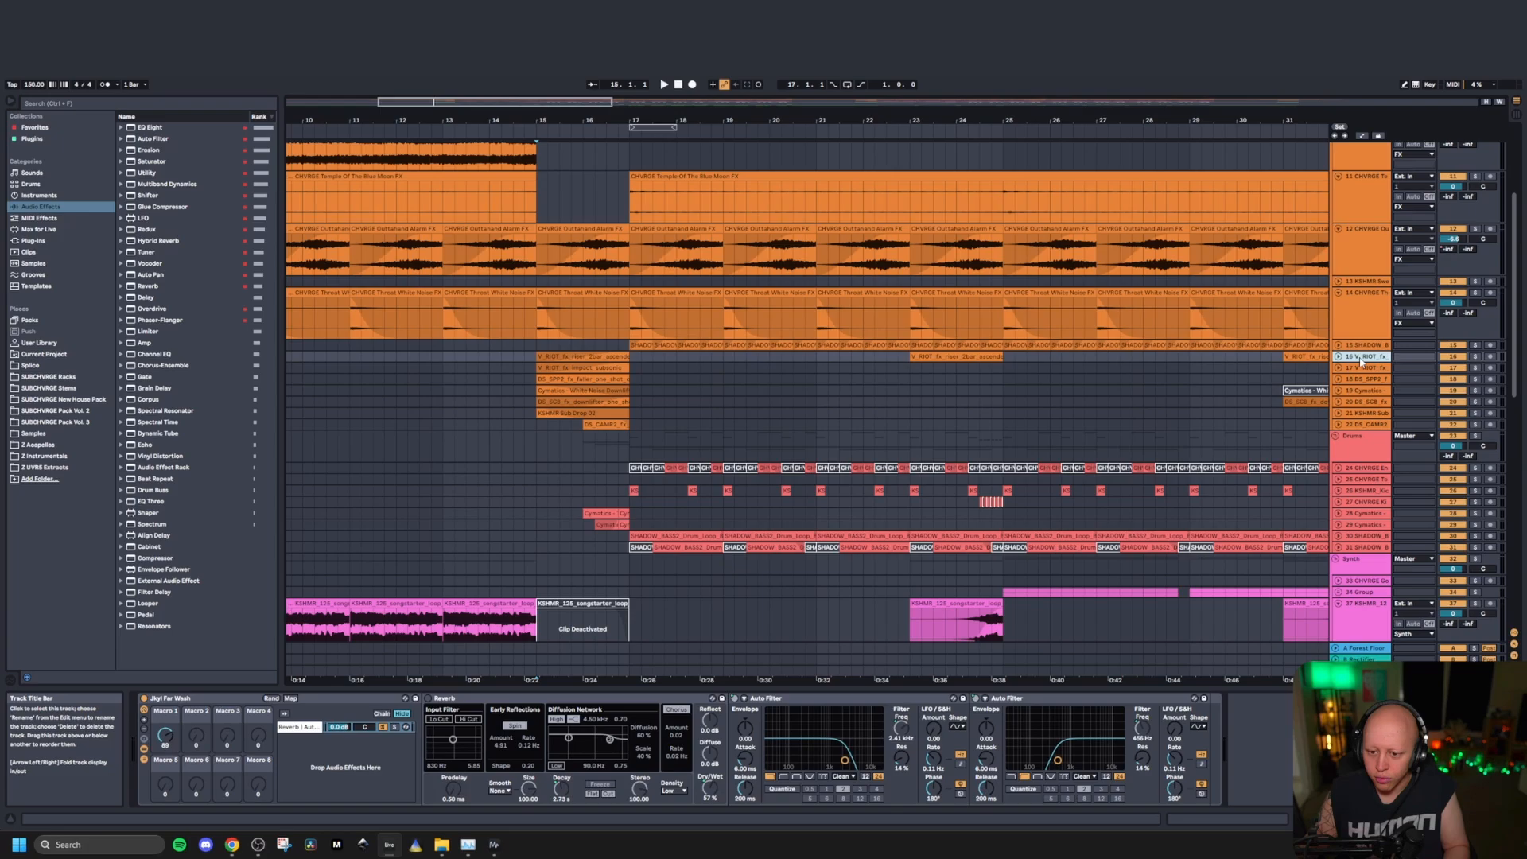
left_click(1366, 412)
left_click(1339, 414)
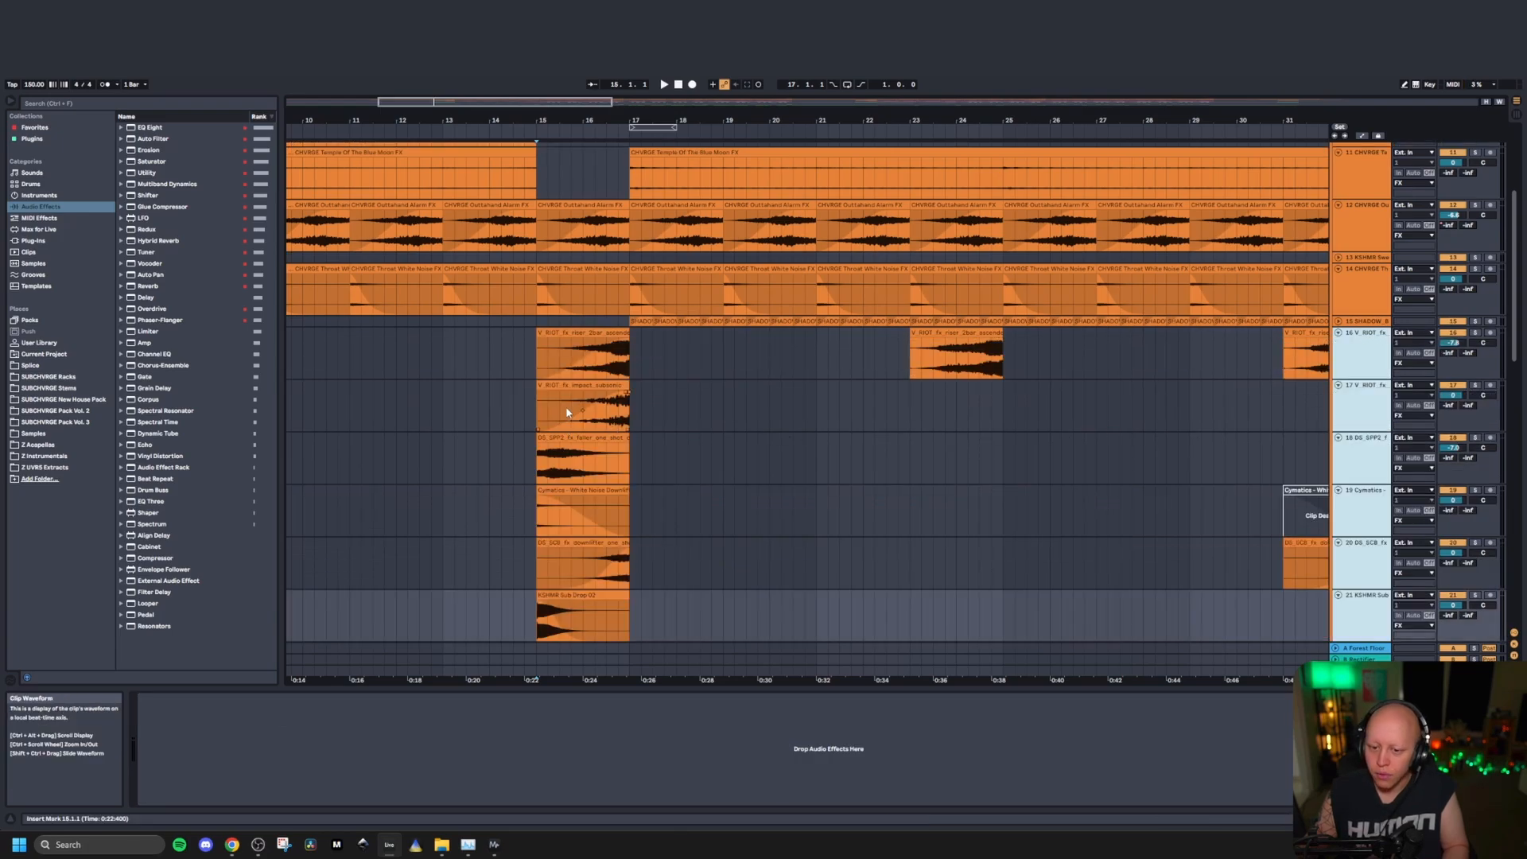
Step: Solo FX tracks 16 to 21 together, audition their clips from bar 15, and turn the solo off
scroll(1523, 276, "down", 1)
left_click(1476, 275)
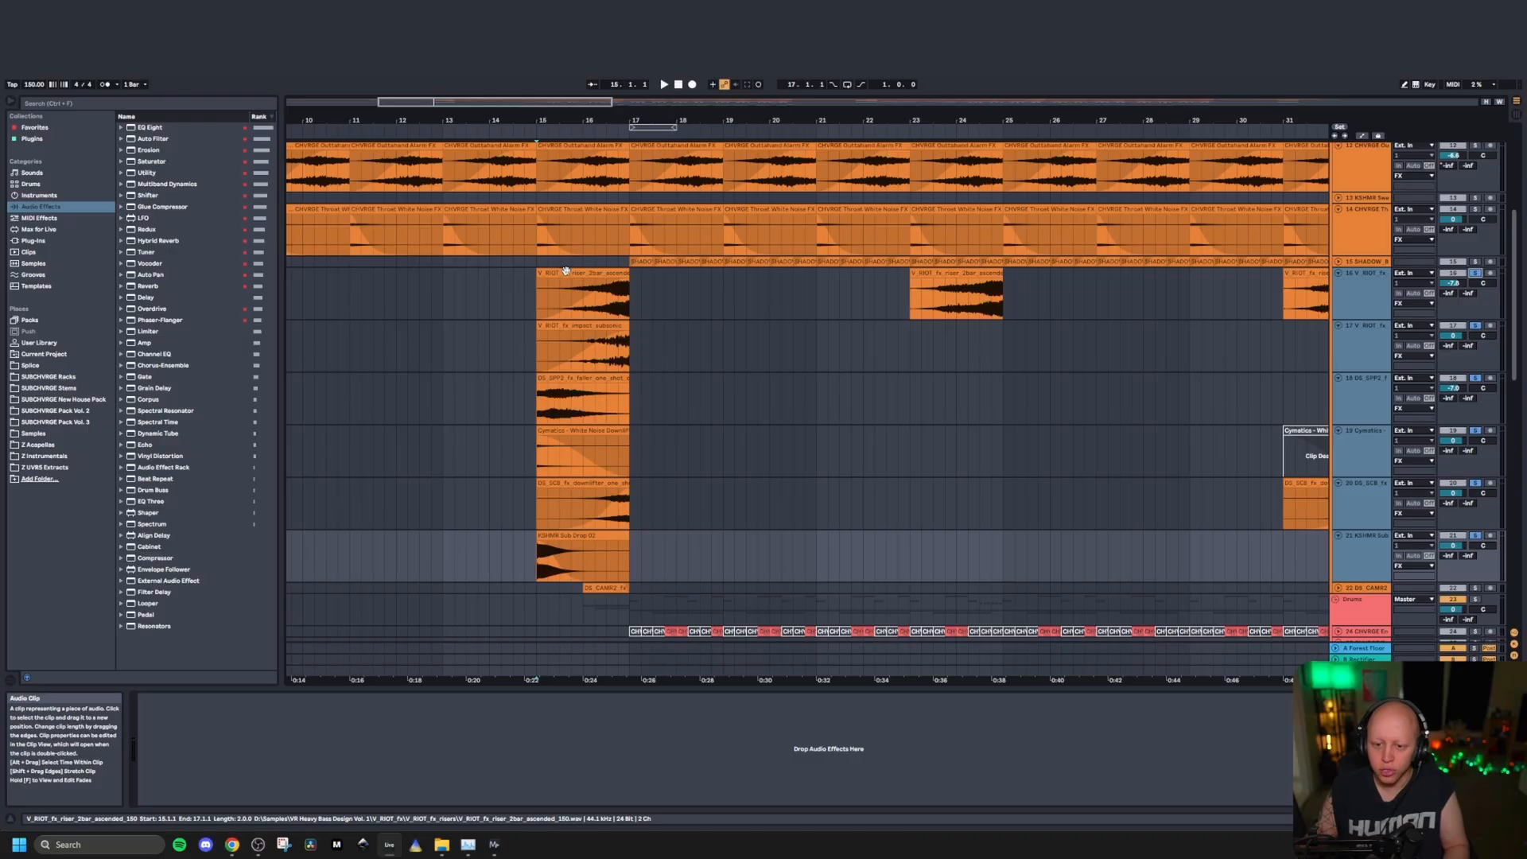
key("space")
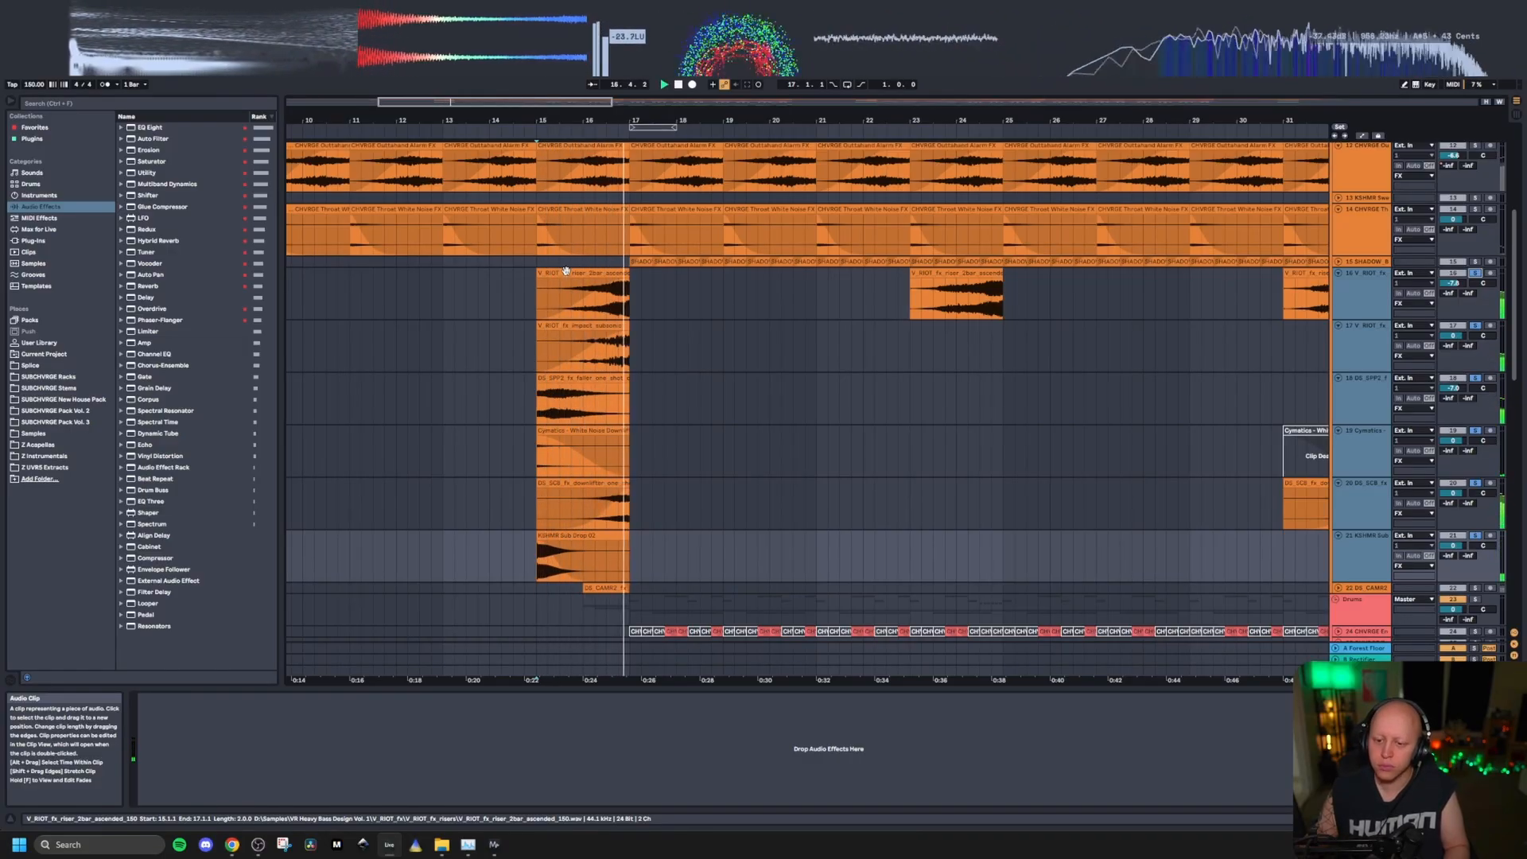
key("space")
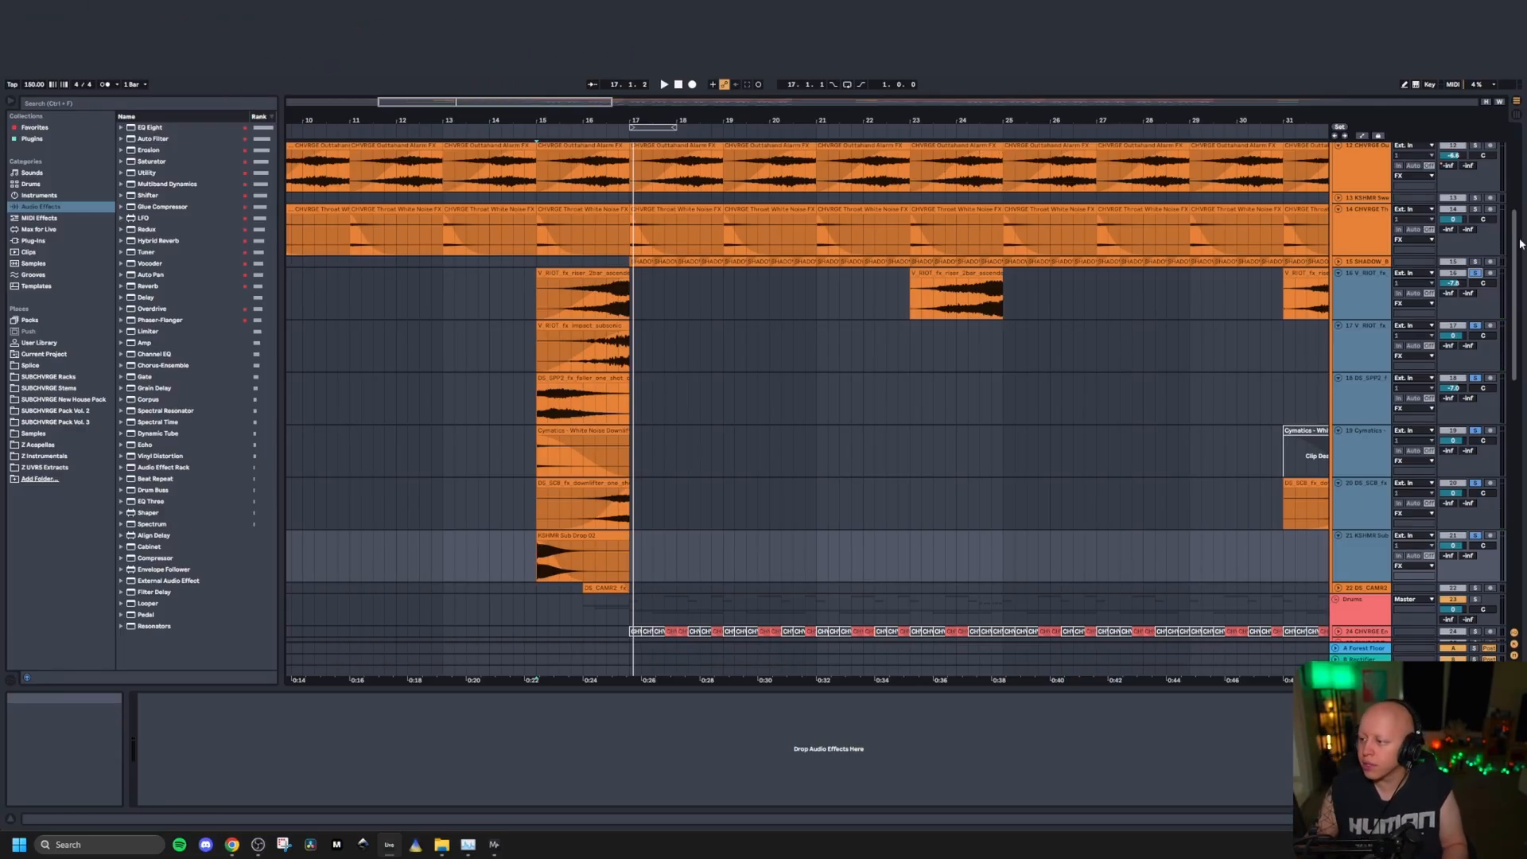
left_click(1360, 298)
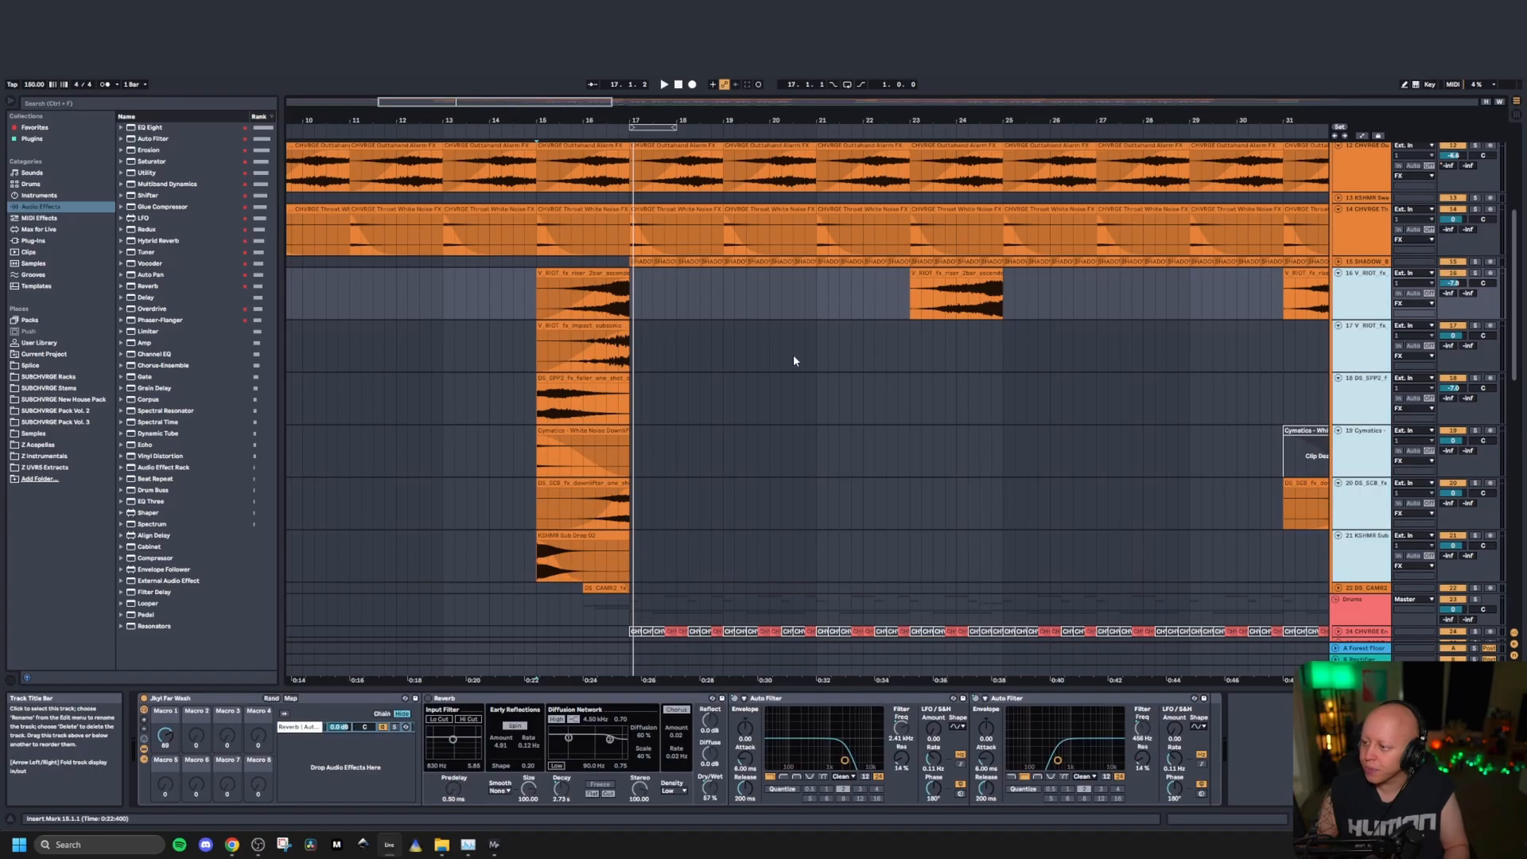
Step: Solo the Vox group and audition the vocal clips from bar 15
left_click(540, 298)
scroll(664, 558, "down", 5)
scroll(667, 562, "down", 5)
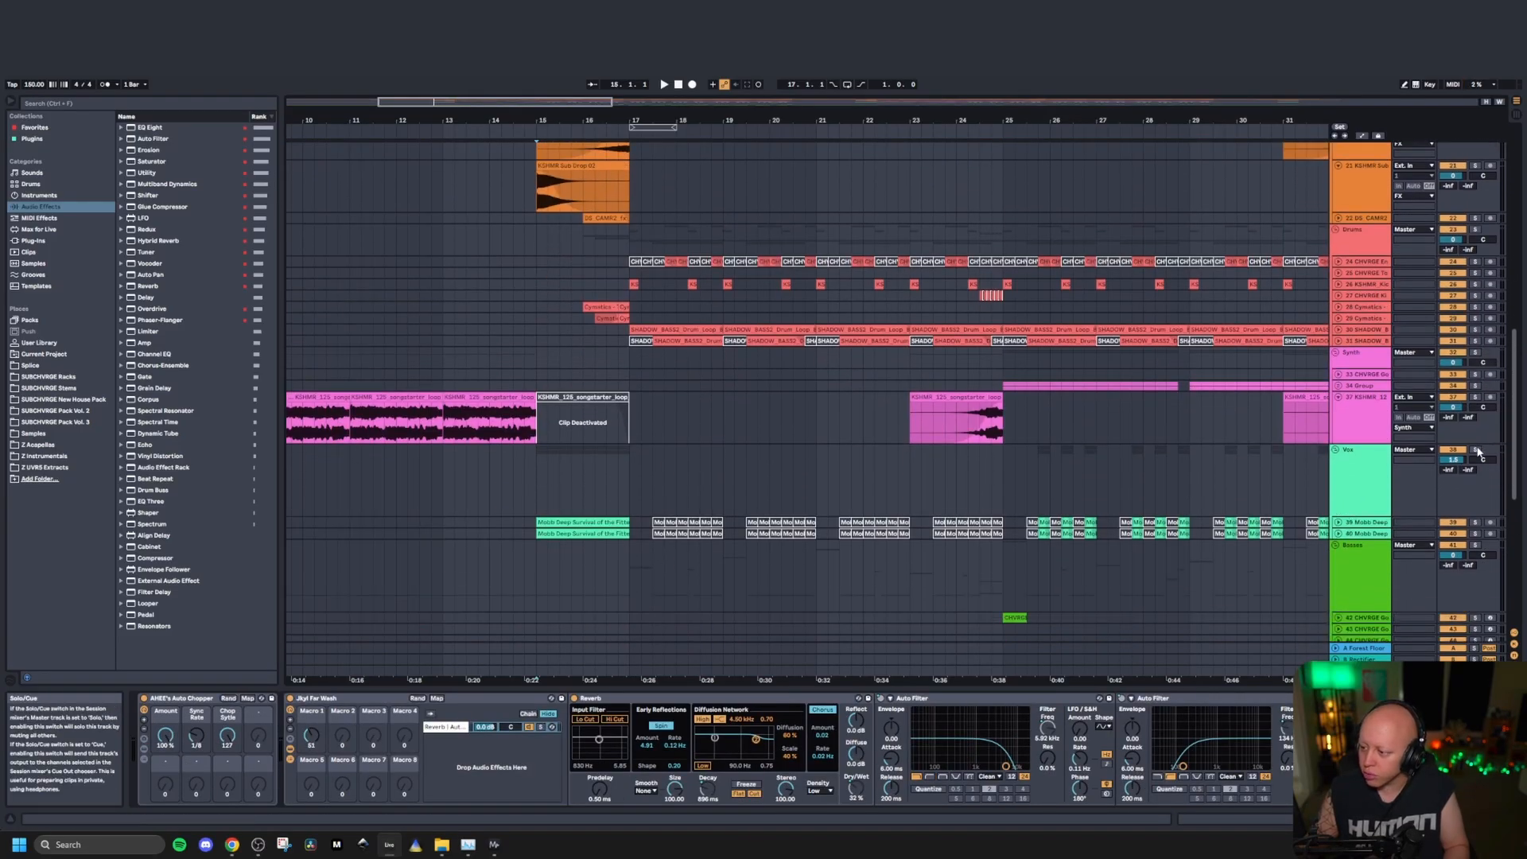
left_click(1475, 450)
key("space")
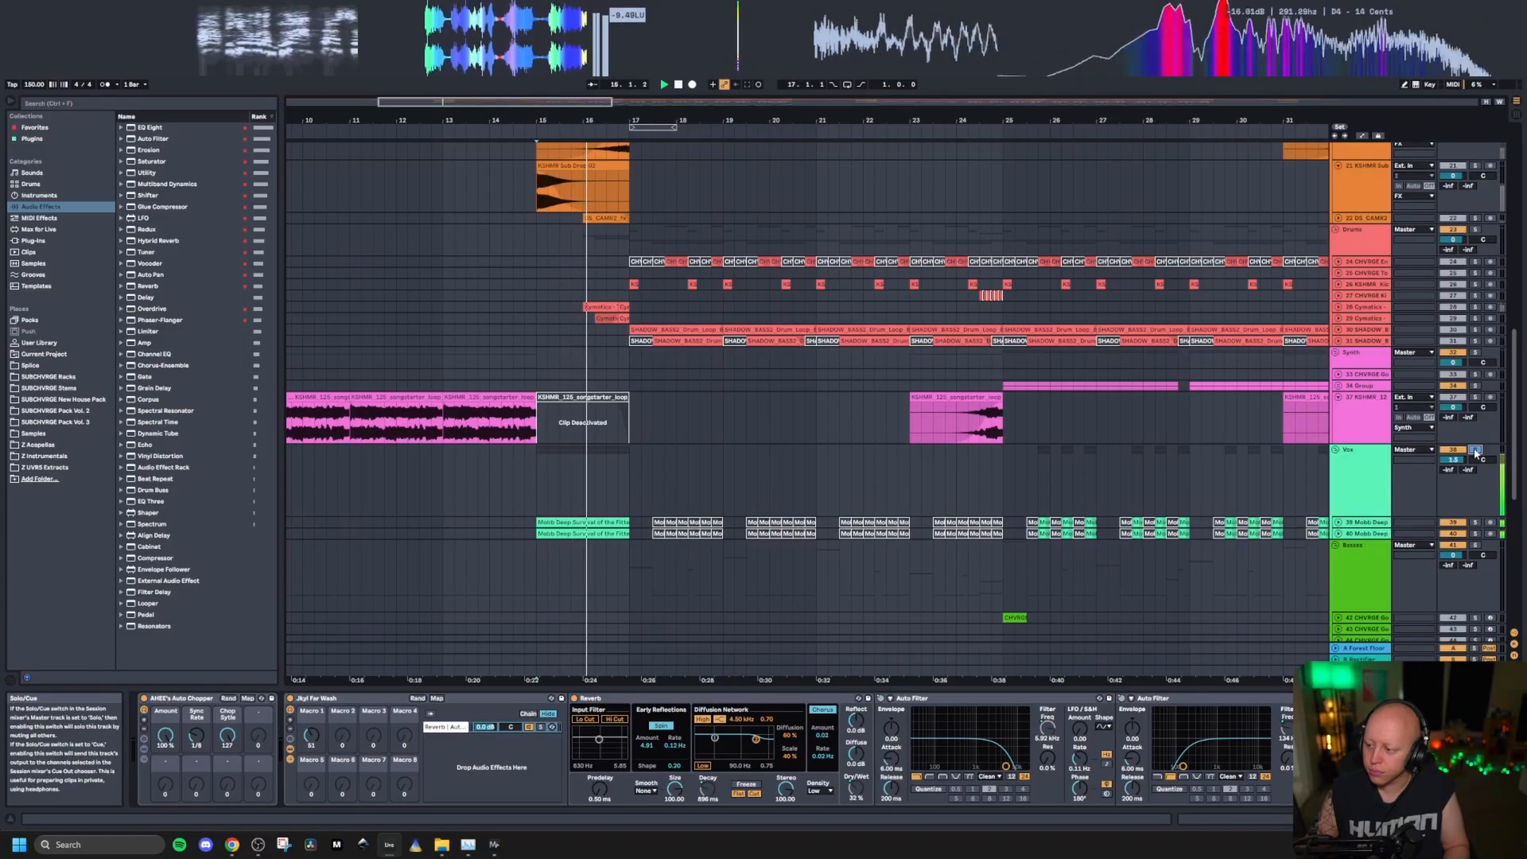
Step: Turn off the Vox solo, set the playback start to bar 17, fold FX tracks 3 to 22, and save the set
scroll(546, 542, "up", 2)
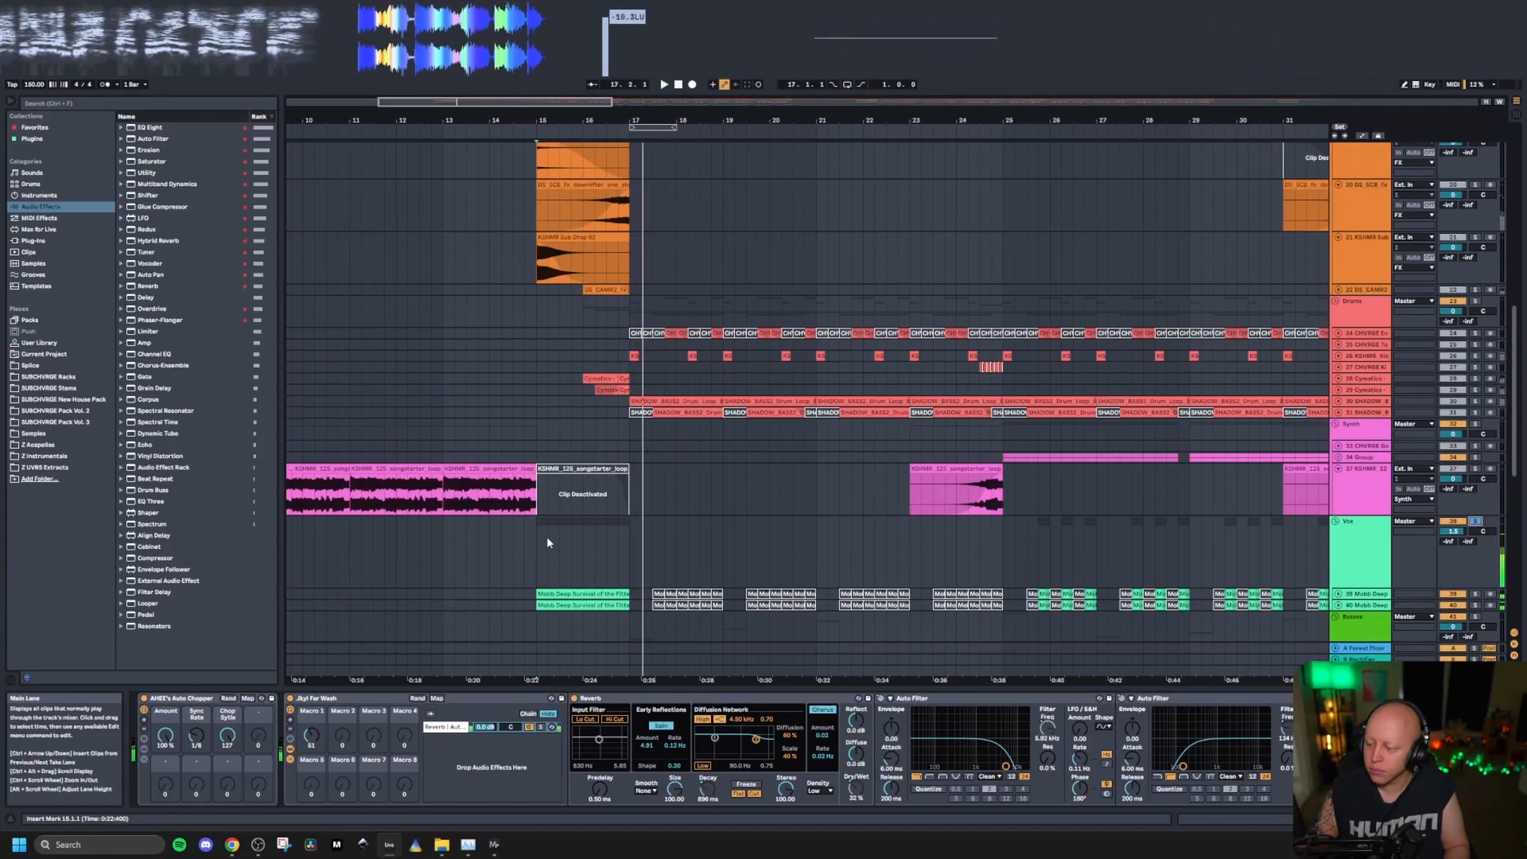
scroll(547, 542, "up", 2)
scroll(701, 514, "up", 4)
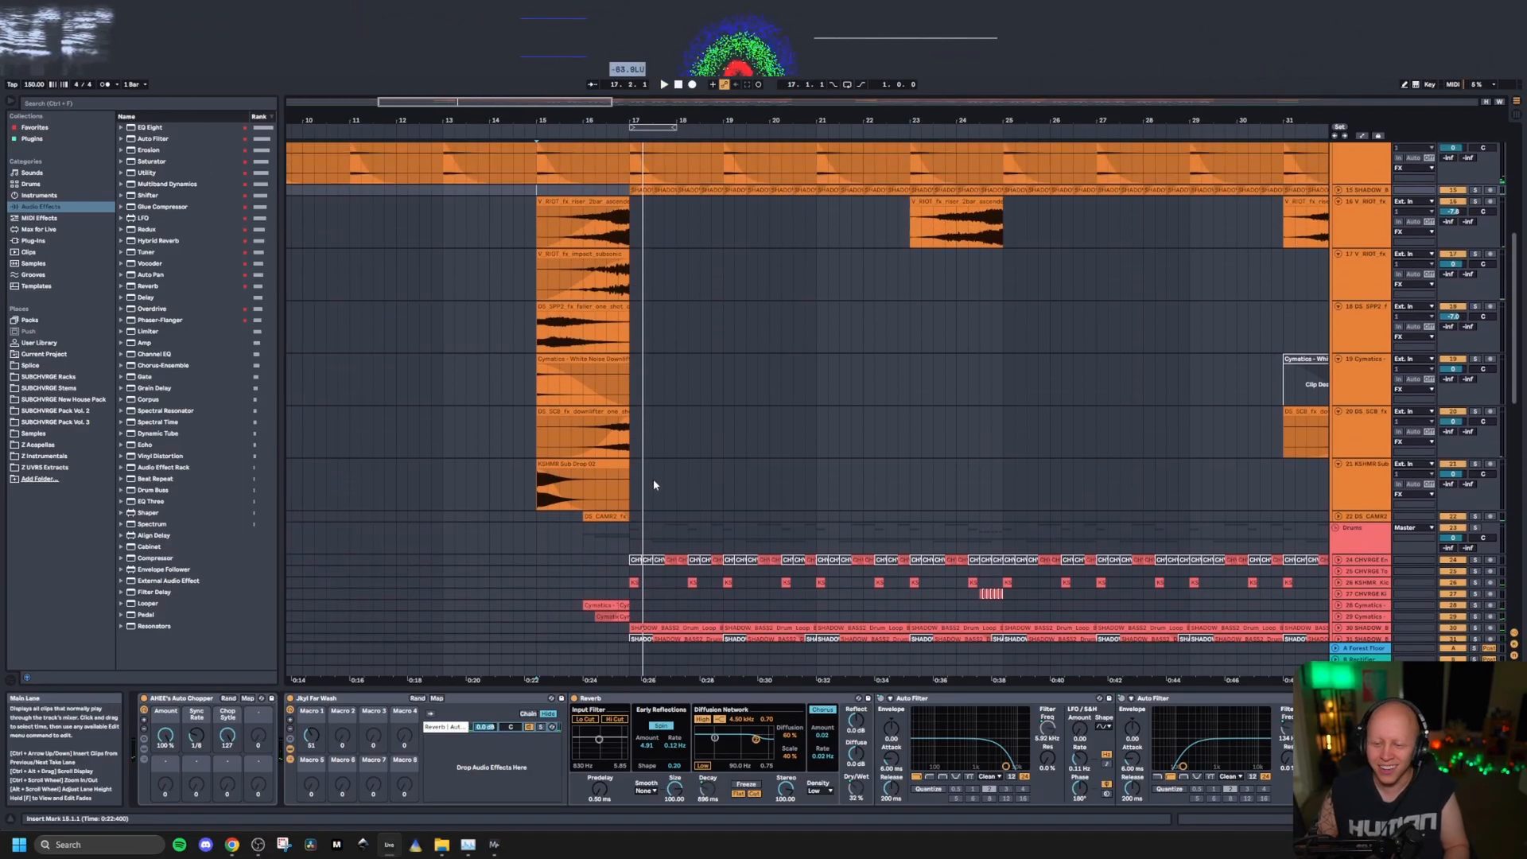
scroll(655, 479, "up", 4)
scroll(663, 438, "down", 7)
left_click(436, 190)
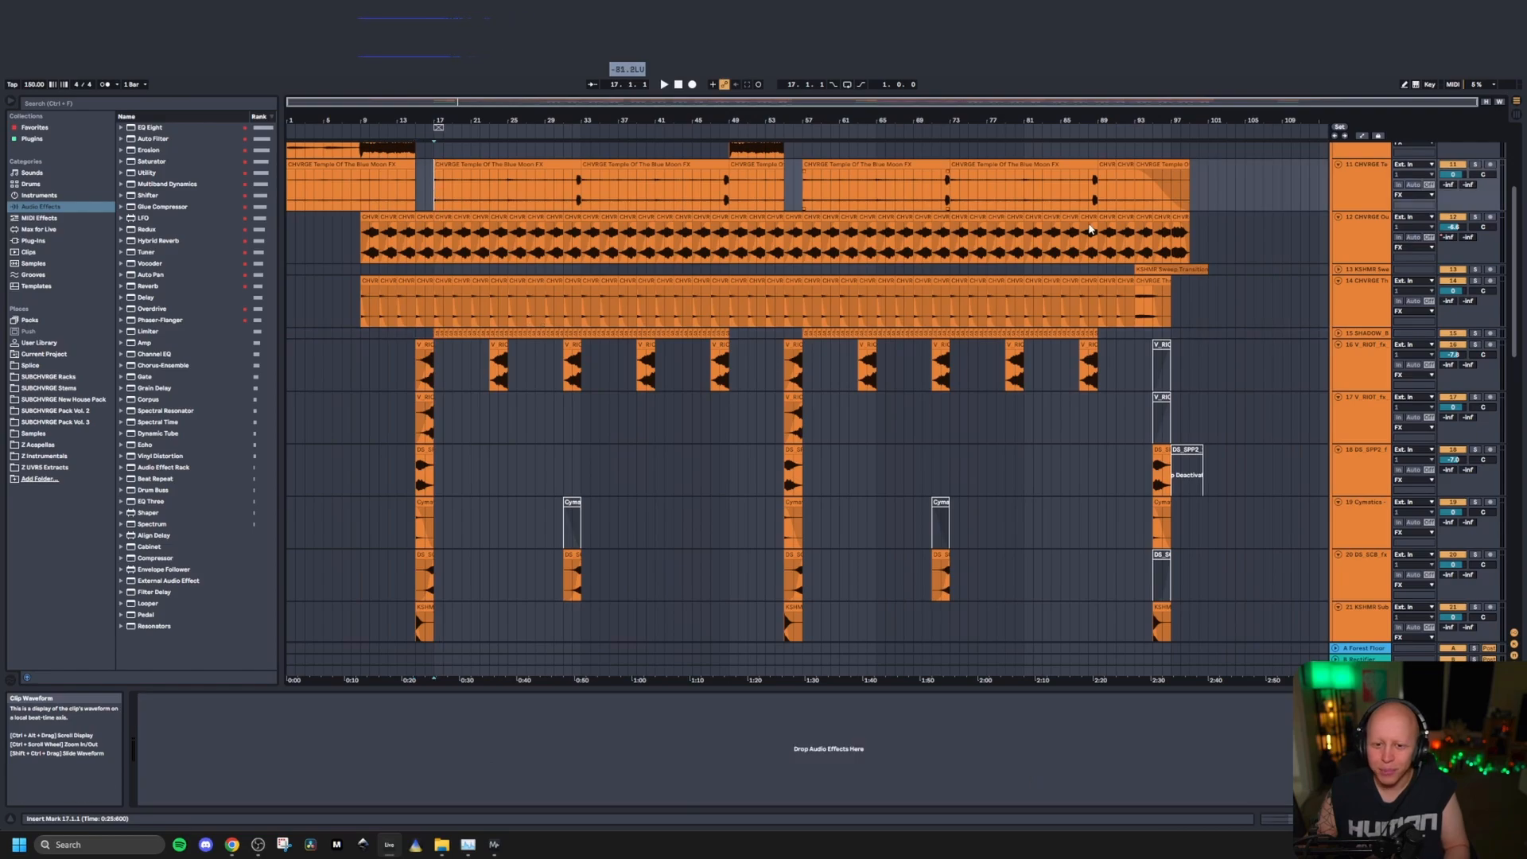
left_click(1365, 229)
key("h")
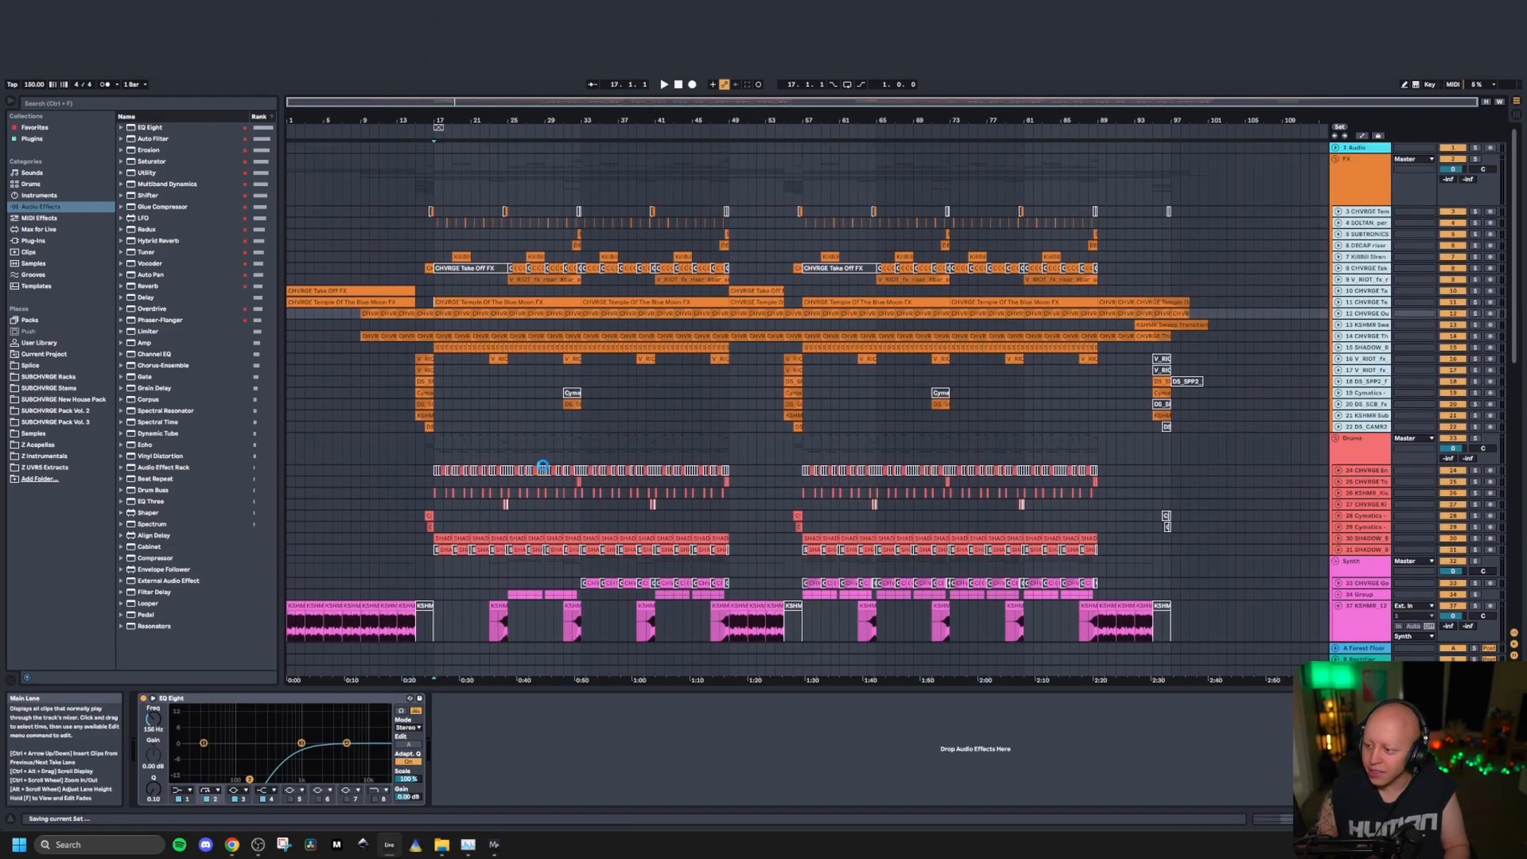
Step: Solo the Drums group and audition it from bar 16, through the fill into the drop
scroll(437, 453, "down", 2)
left_click(436, 393)
scroll(413, 400, "up", 4)
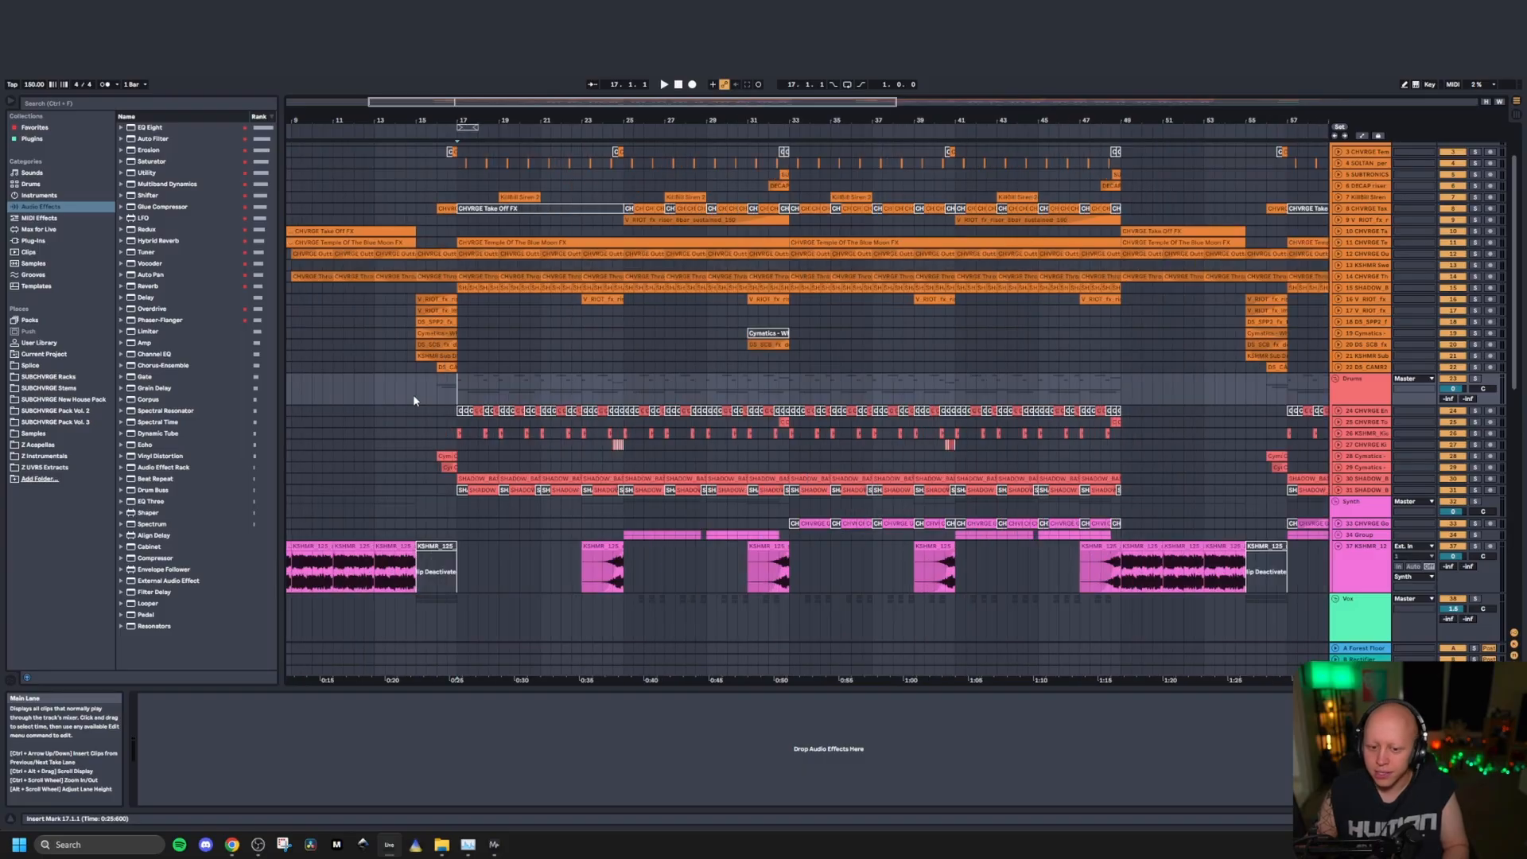
scroll(446, 421, "up", 3)
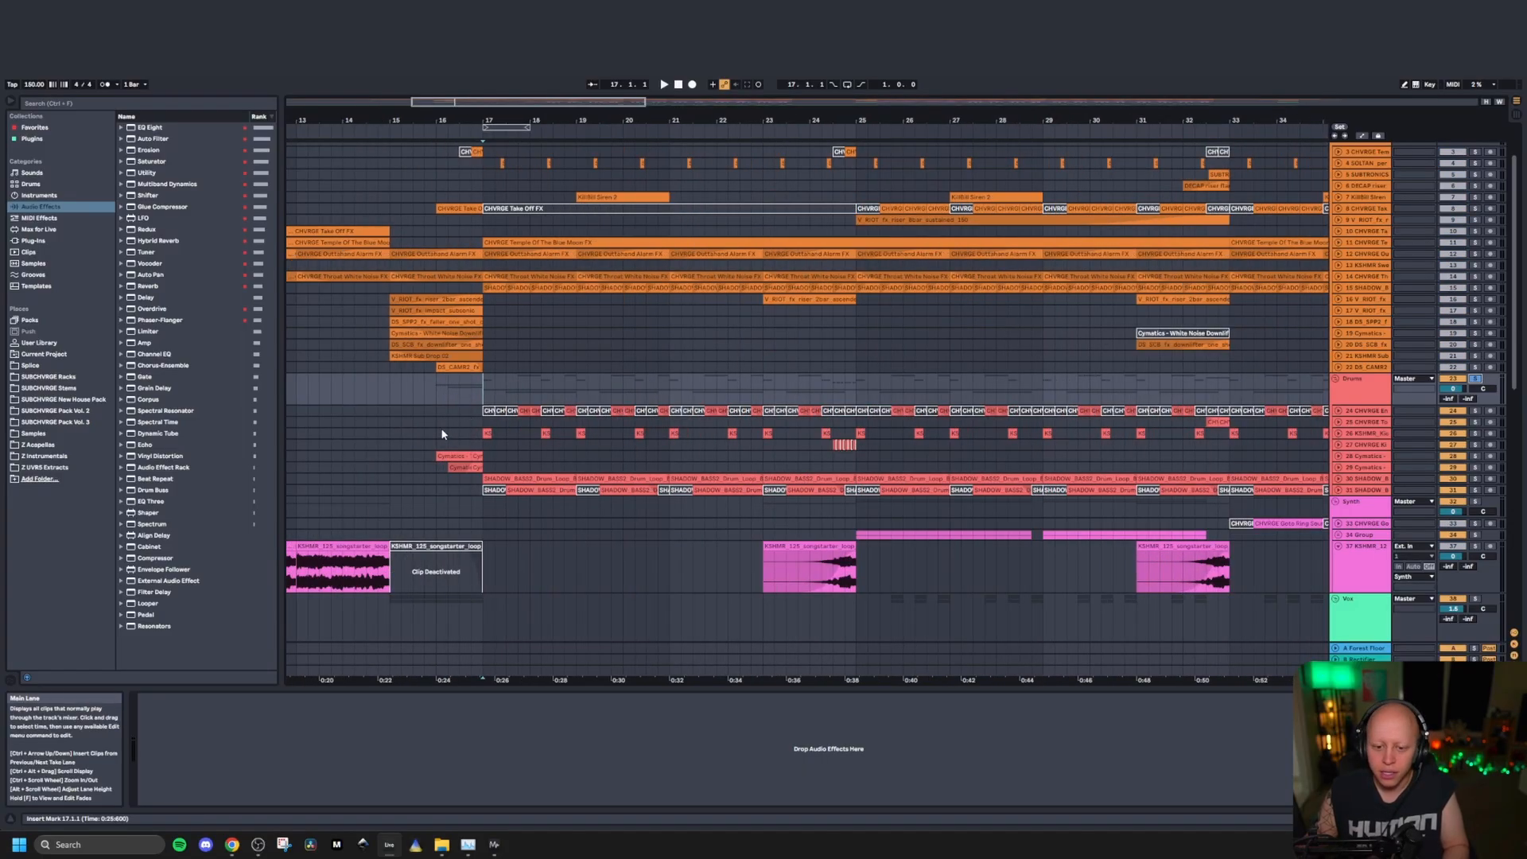
left_click(435, 444)
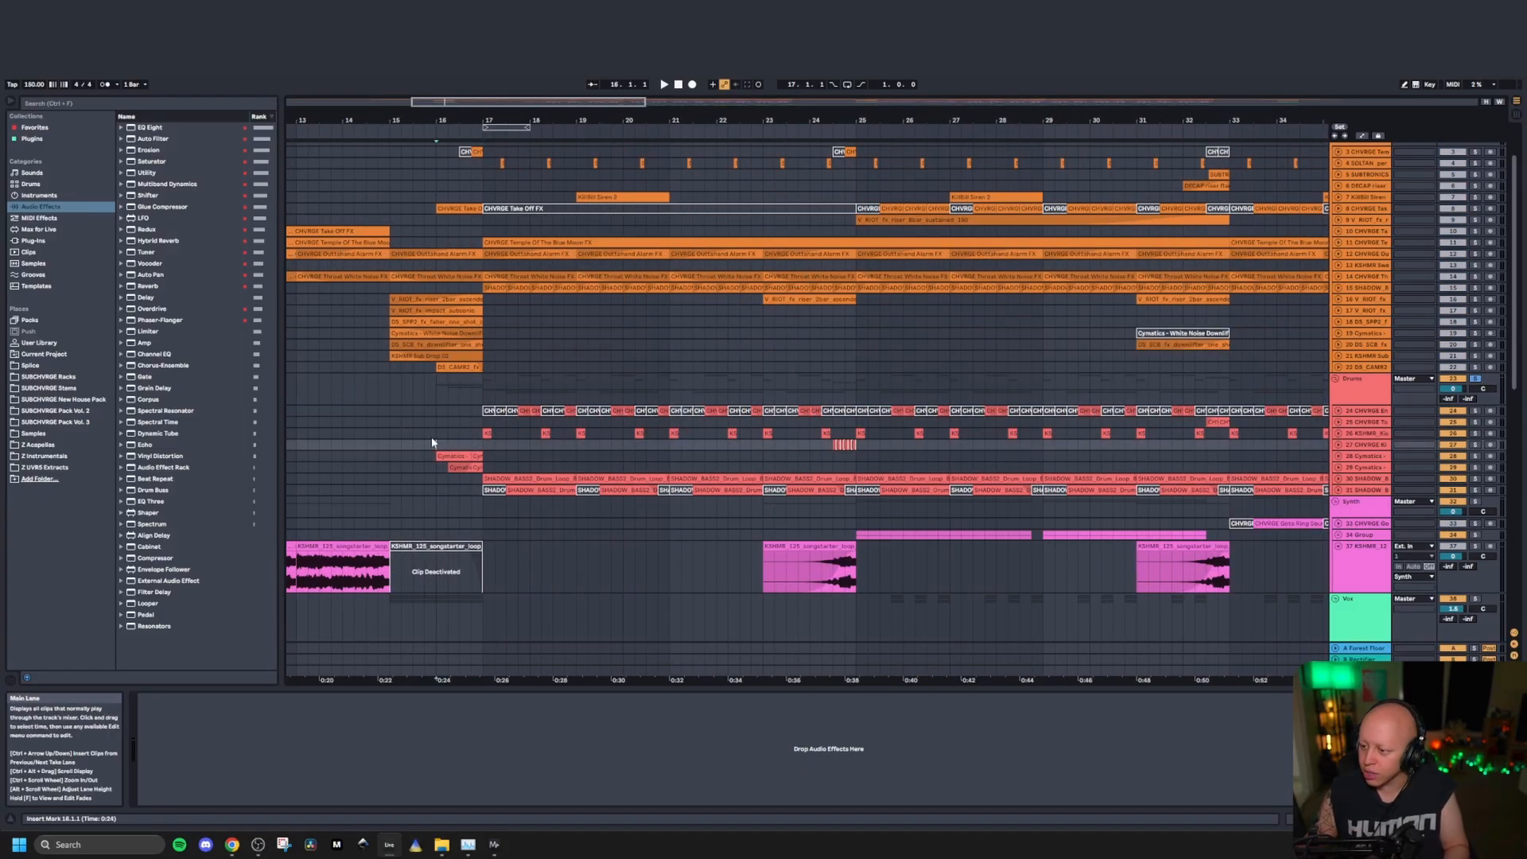
key("space")
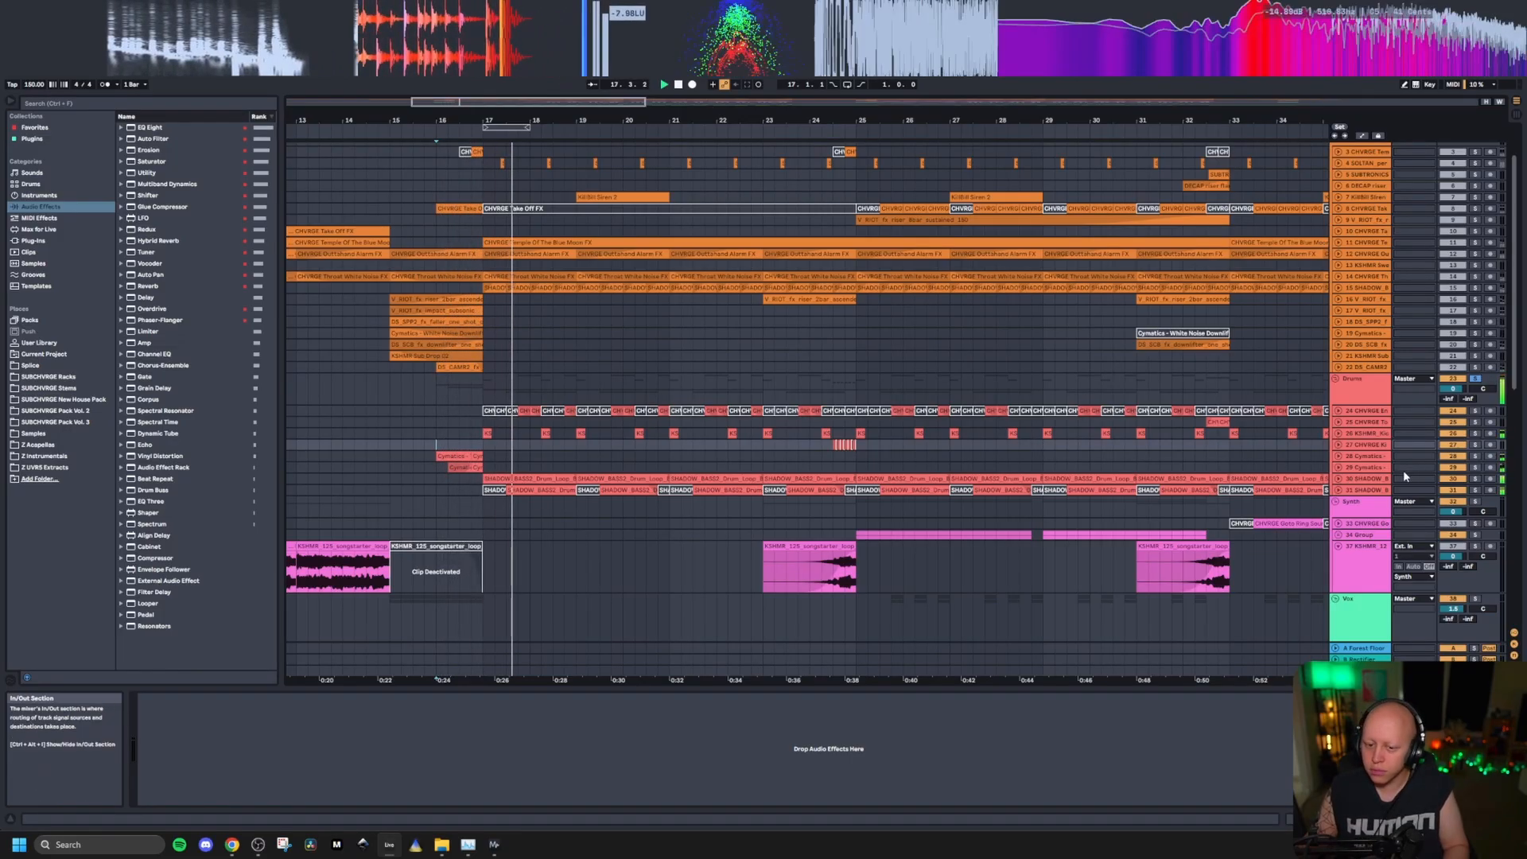
Step: Set the playback start to bar 17 and unfold drum tracks 24 to 31 to inspect their clips
left_click(486, 424)
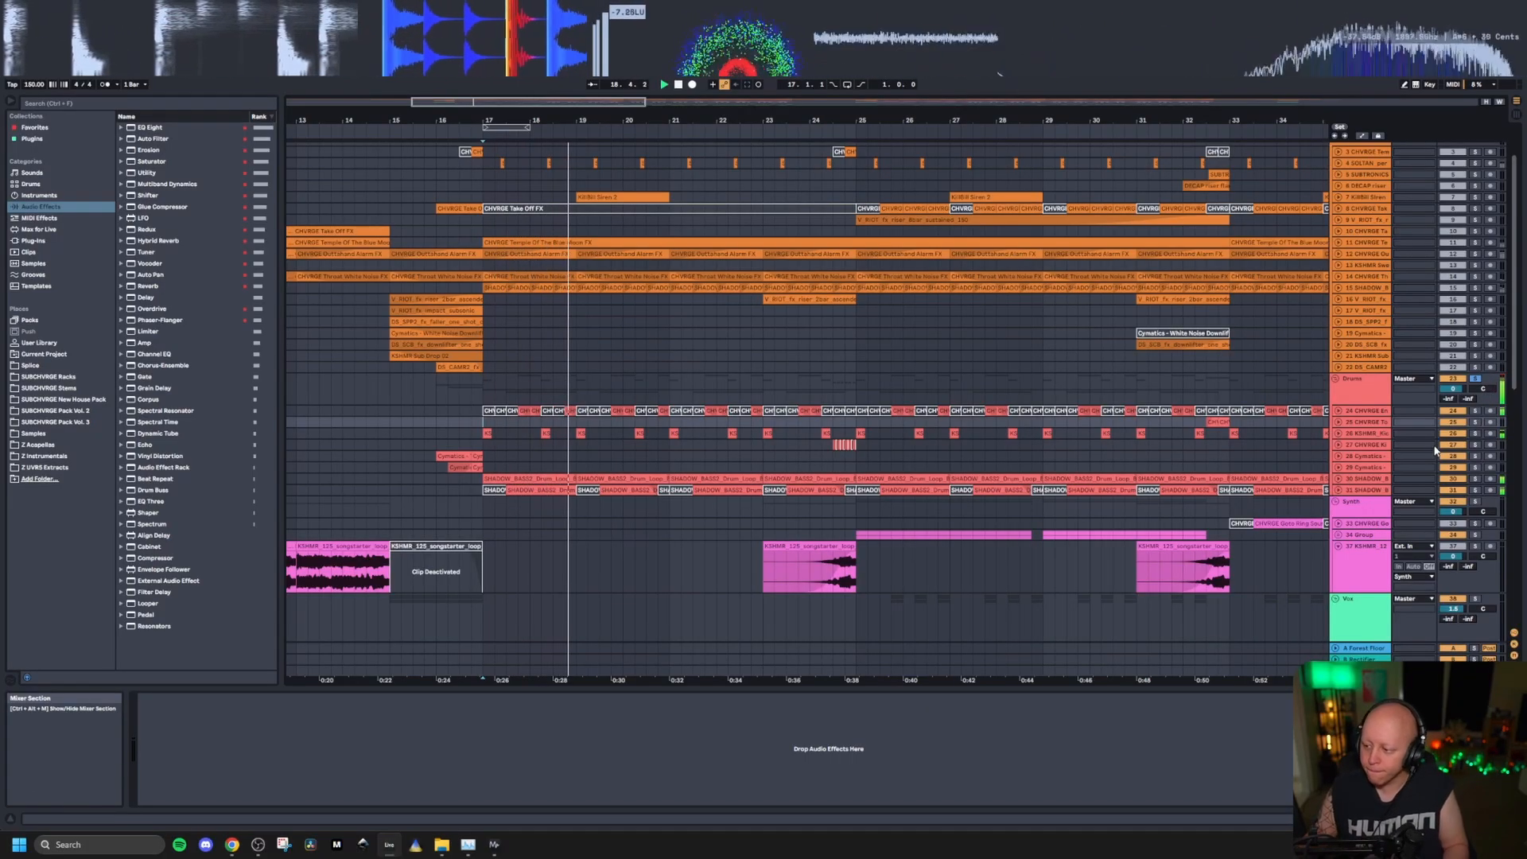
left_click(1350, 458)
key("u")
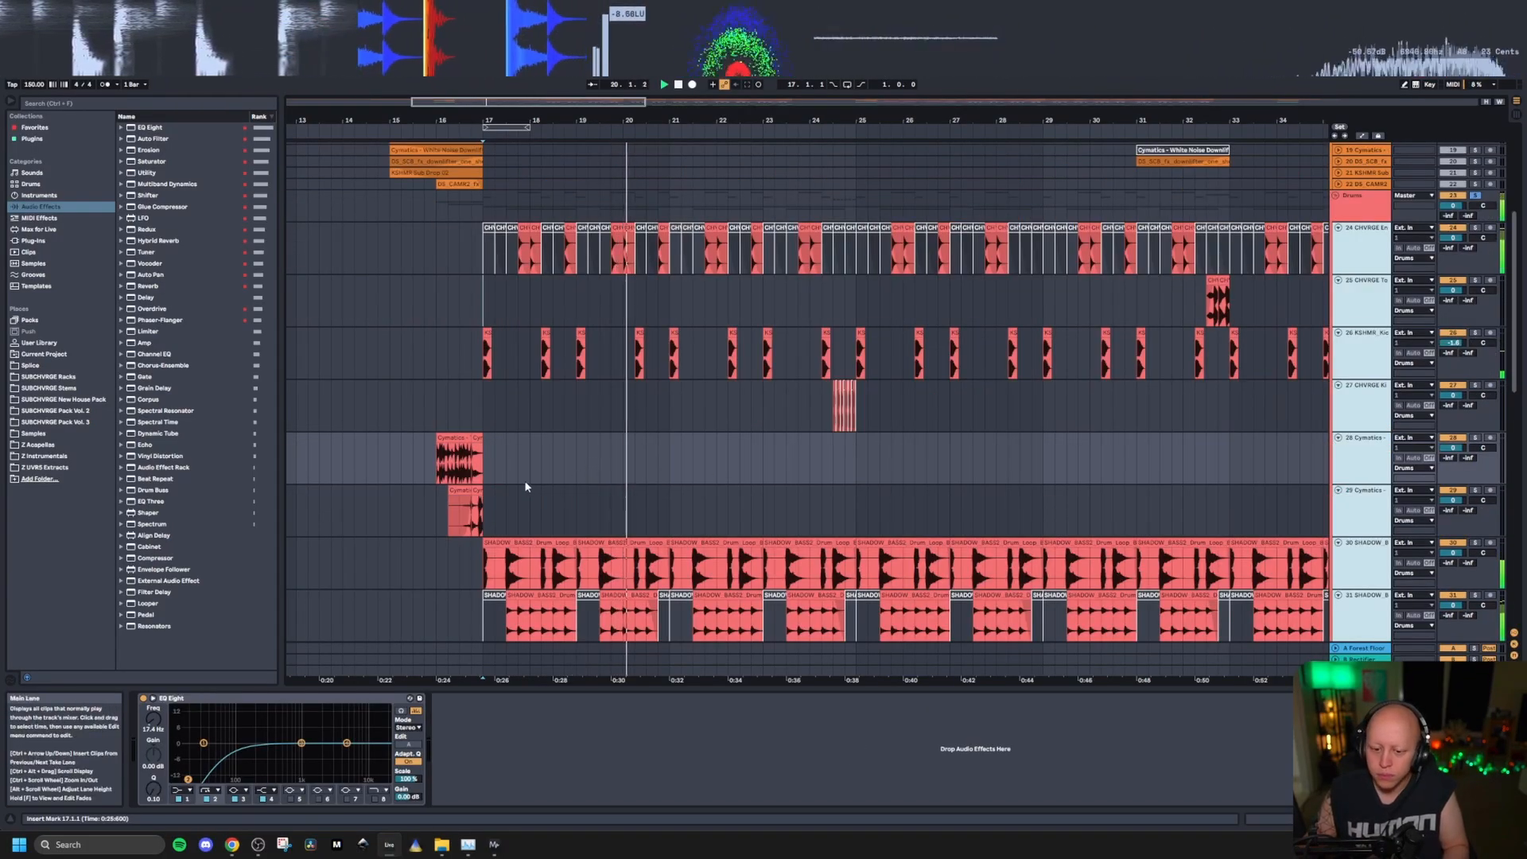
scroll(500, 463, "up", 3)
scroll(497, 471, "down", 1)
scroll(496, 473, "down", 2)
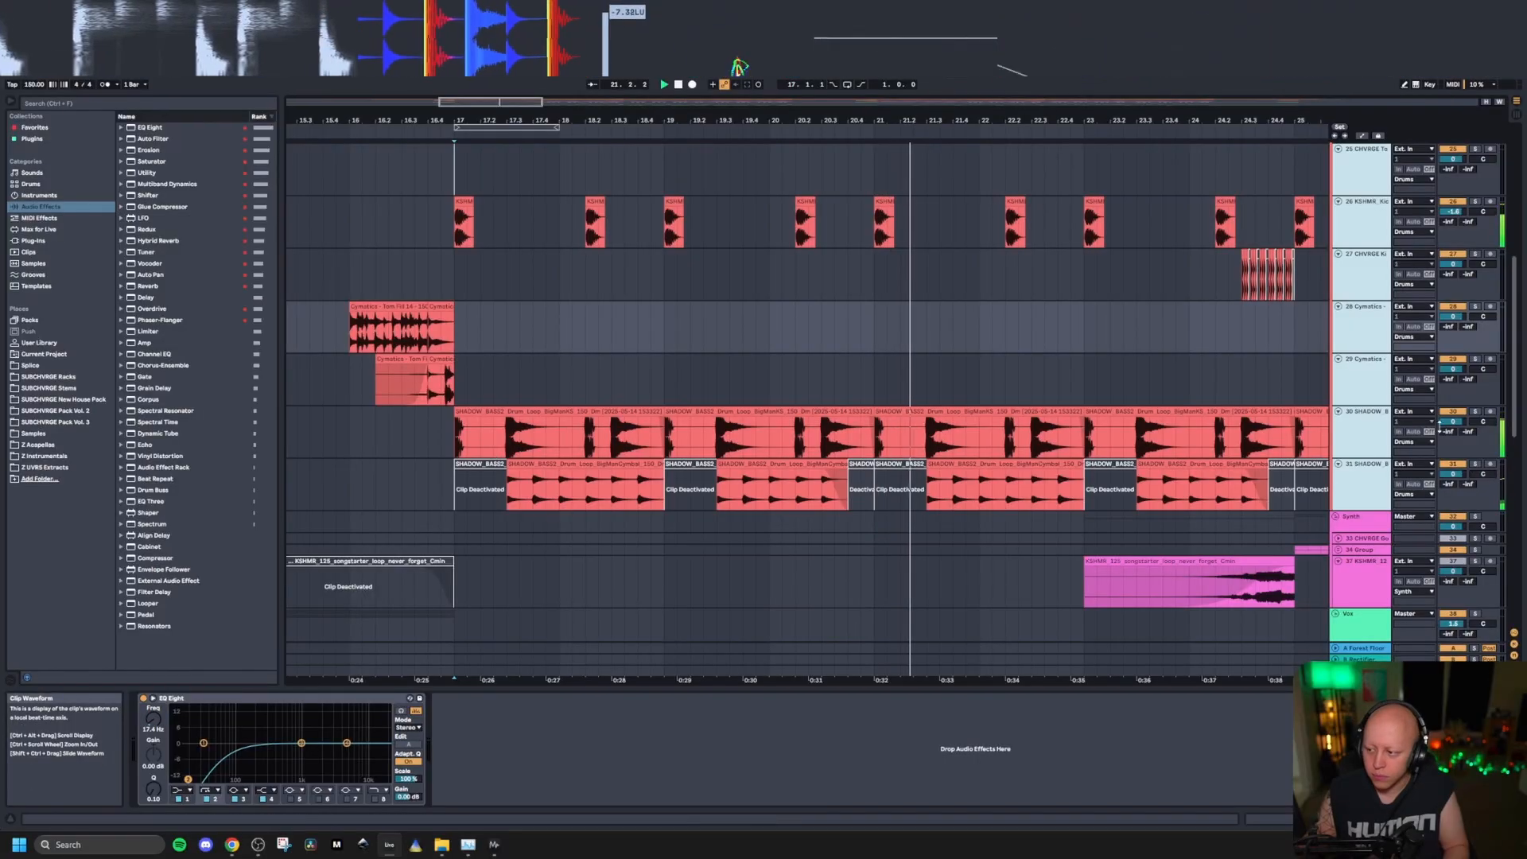
Step: Solo drum loop track 30 and audition its first clip from bar 17
left_click(1368, 443)
left_click(1367, 443)
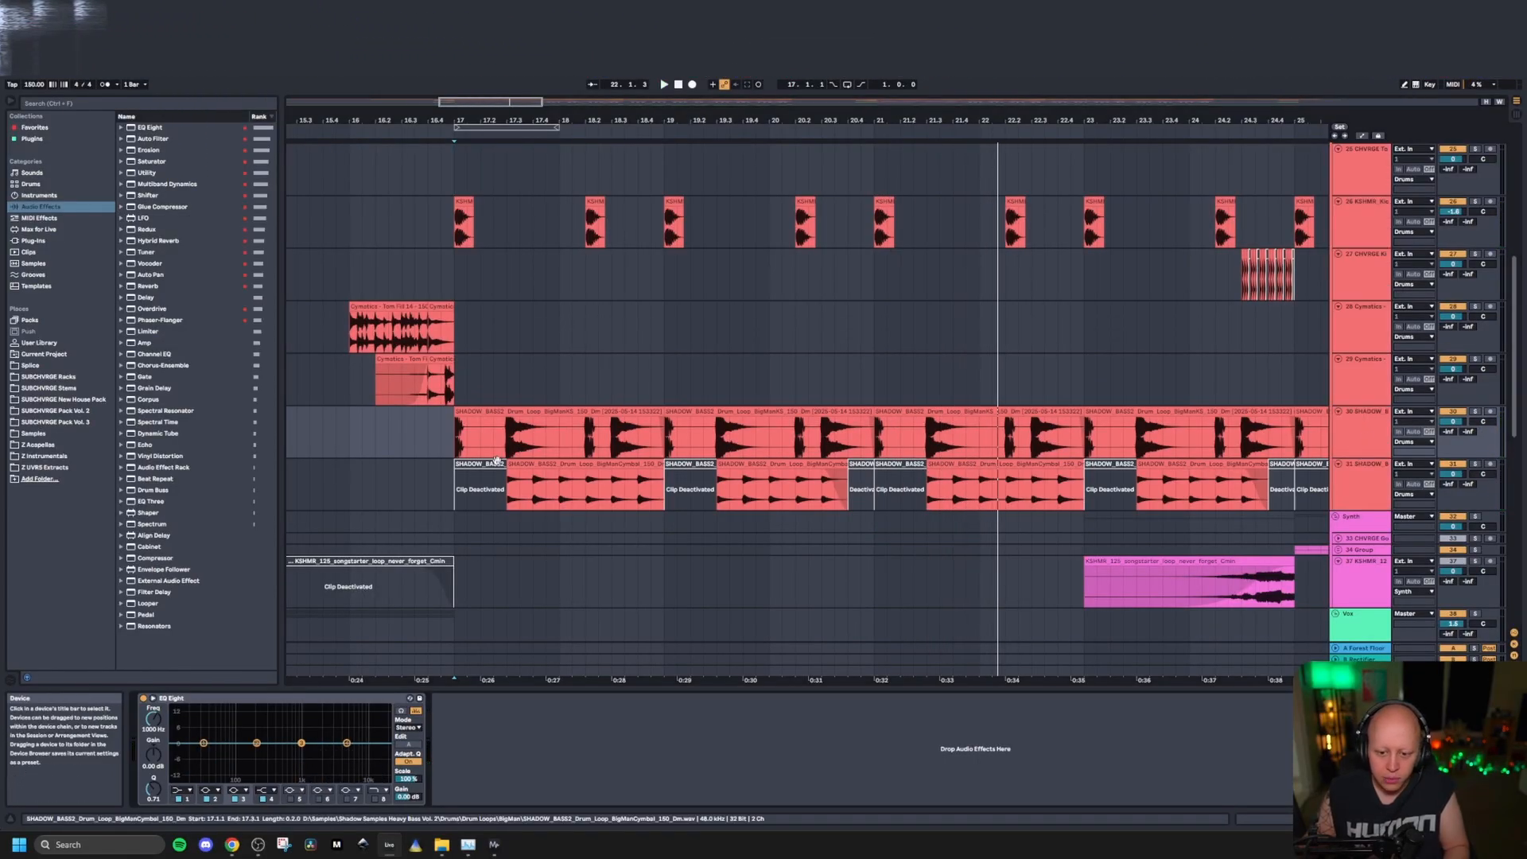
left_click(508, 413)
left_click(1475, 412)
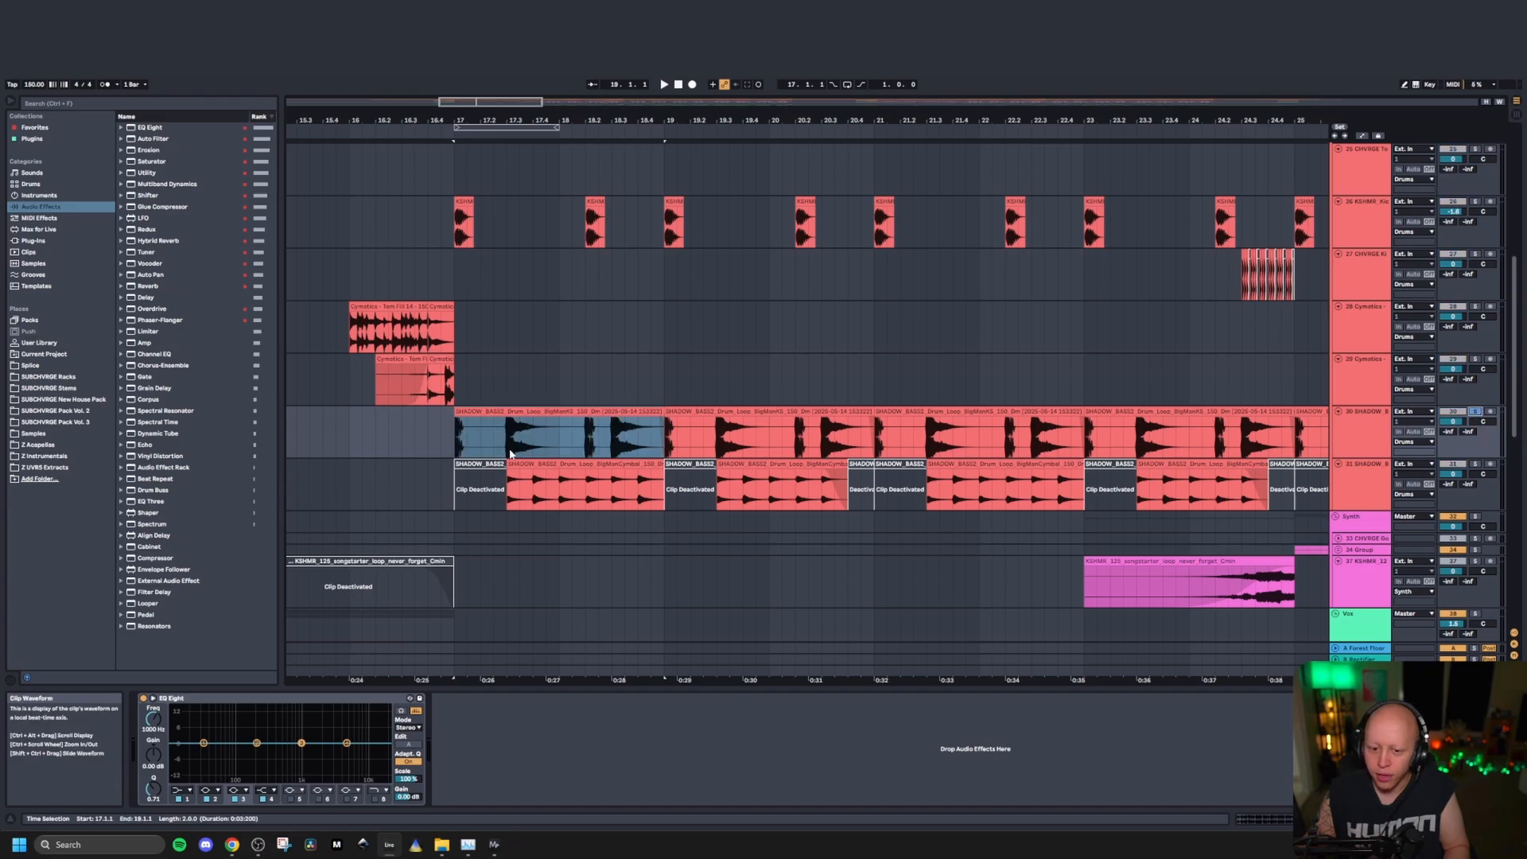
scroll(492, 414, "up", 2)
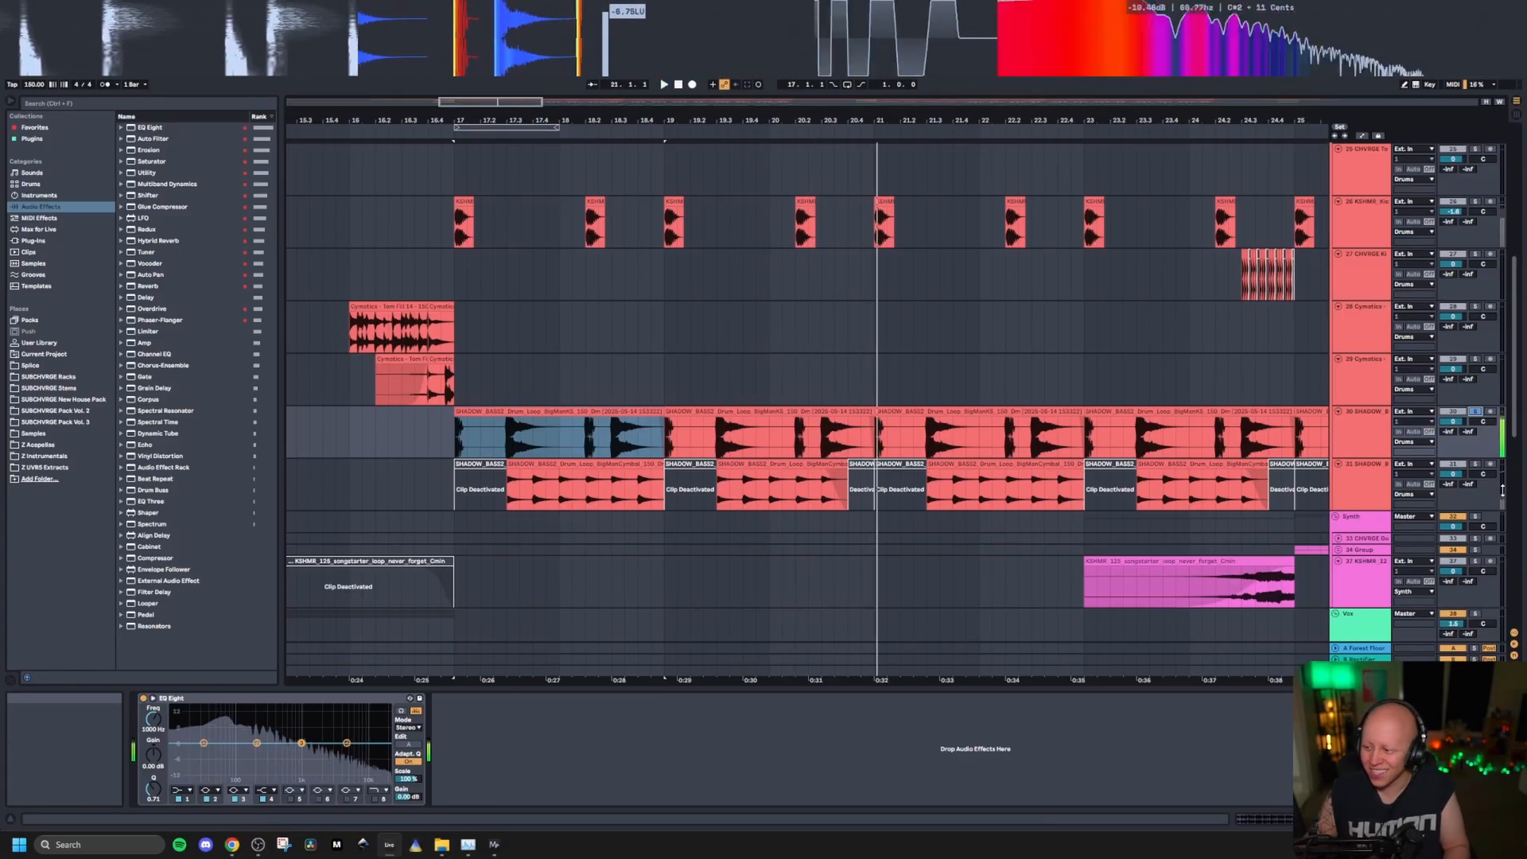
Step: Solo track 31 and audition the BigManCymbal loop clip from bar 17.3
scroll(539, 474, "up", 3, "ctrl")
left_click(540, 474)
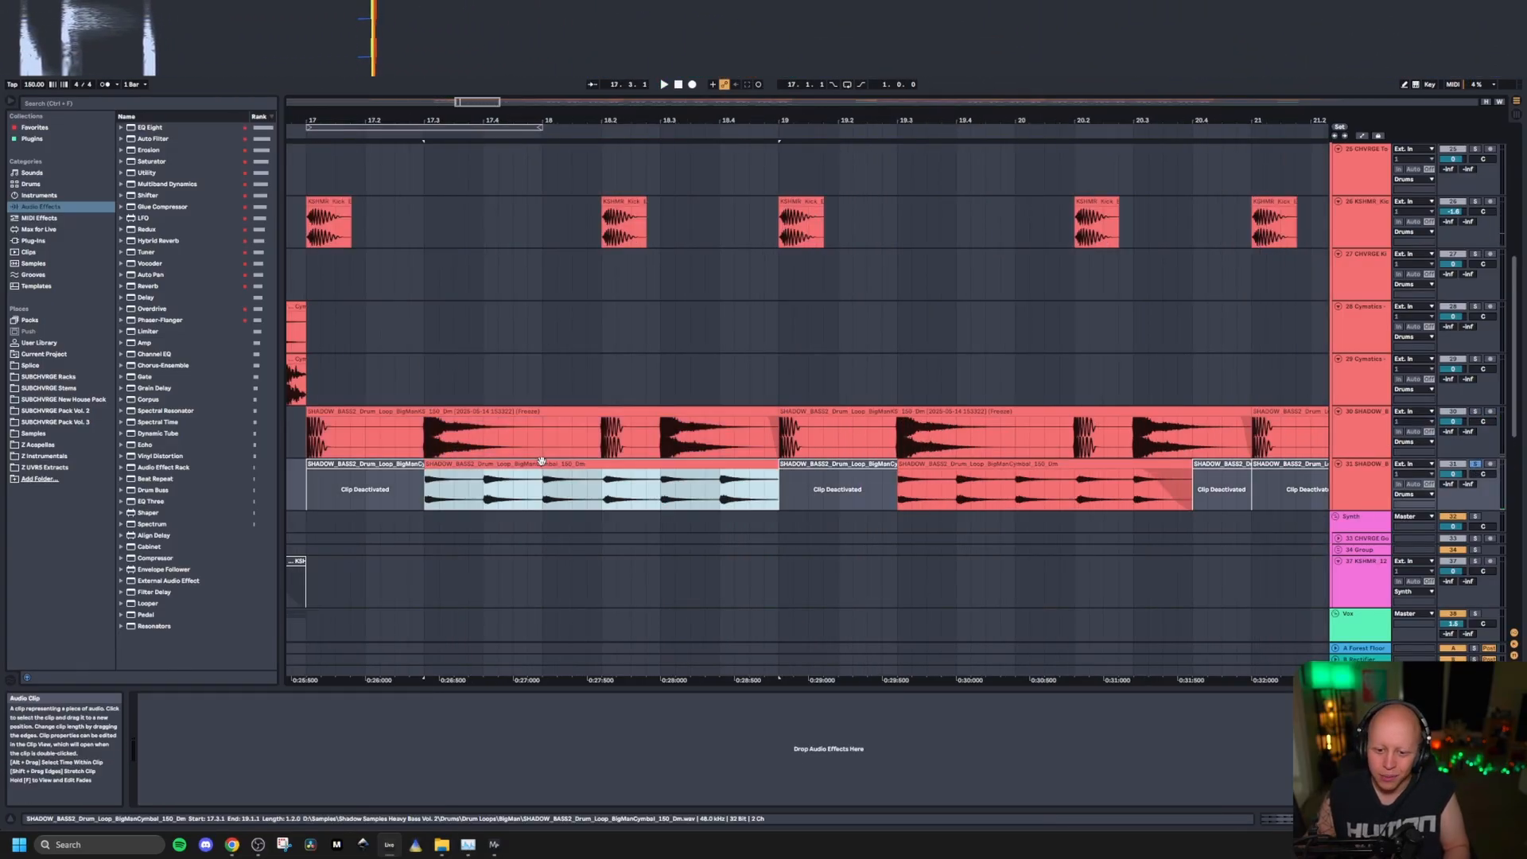
scroll(478, 482, "down", 3, "ctrl")
scroll(475, 487, "down", 3, "ctrl")
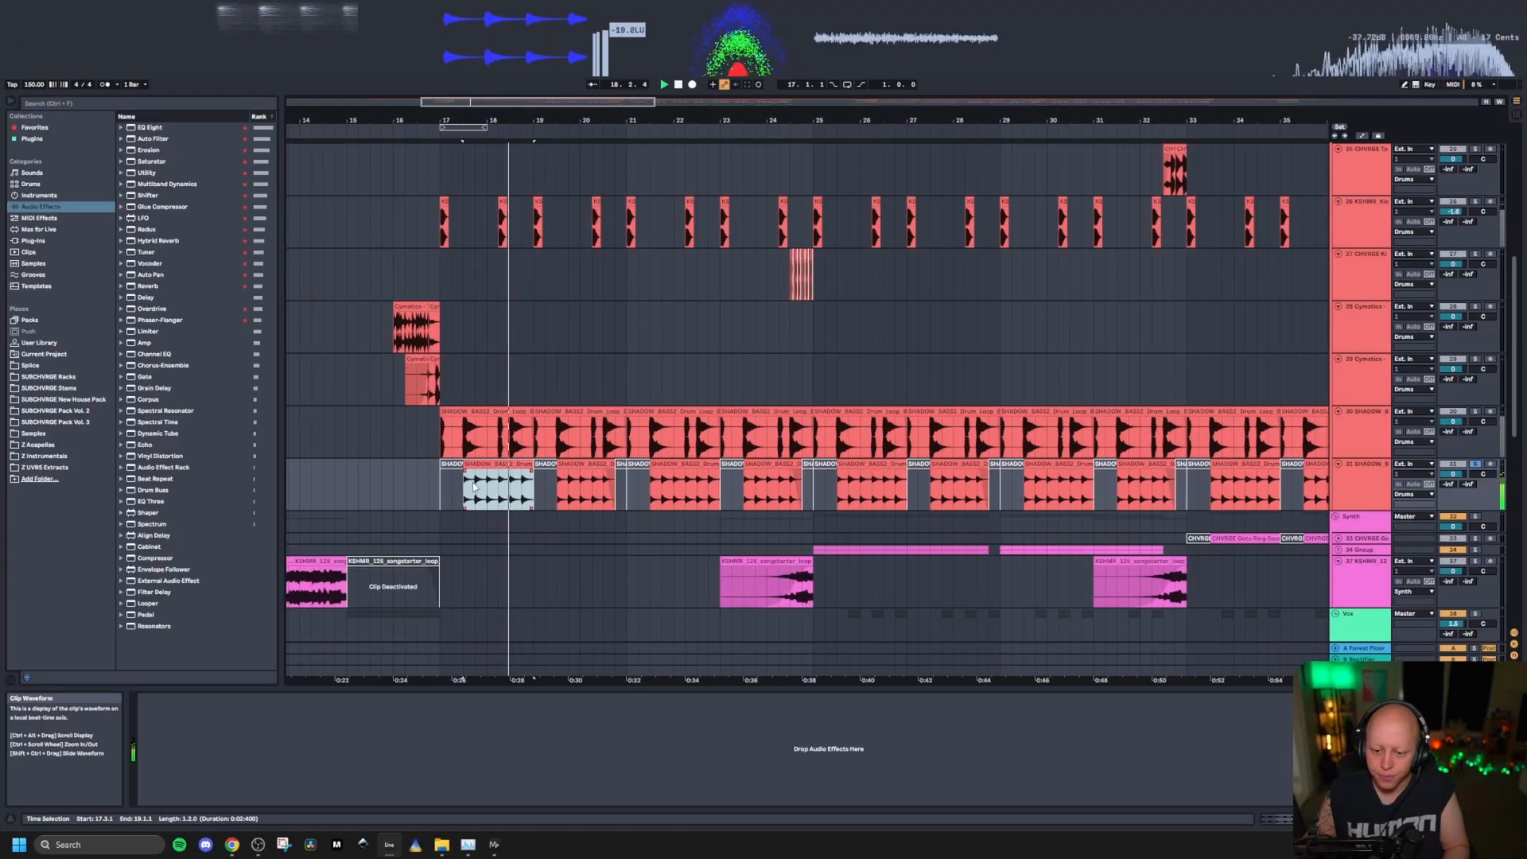
Step: Solo track 26 and audition the KSHMR Kick Enhancer clip at bar 17
scroll(413, 278, "up", 1)
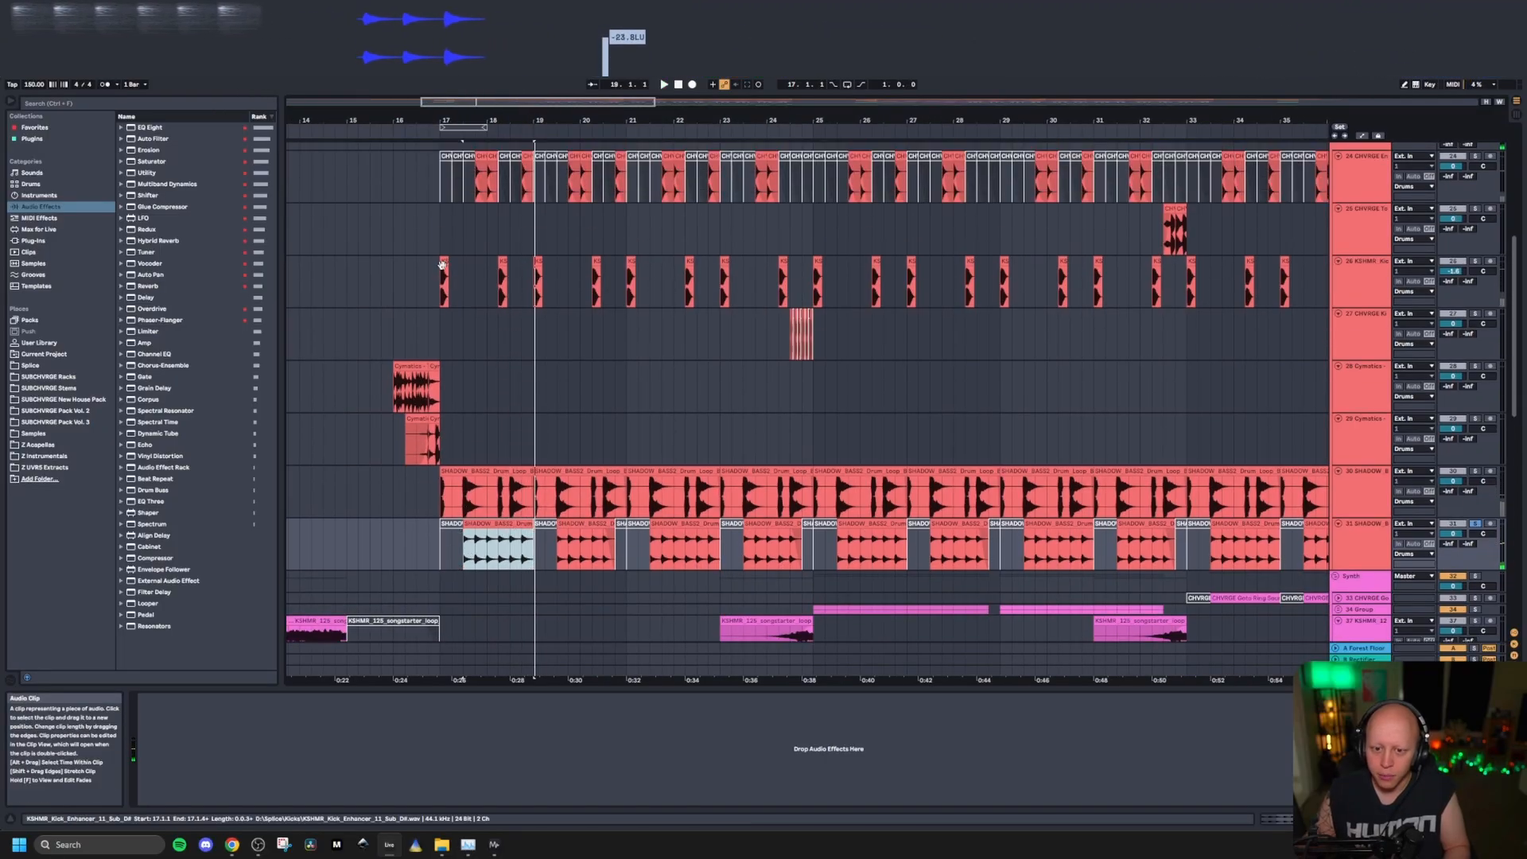
scroll(446, 282, "up", 8, "ctrl")
left_click(490, 282)
left_click(1476, 262)
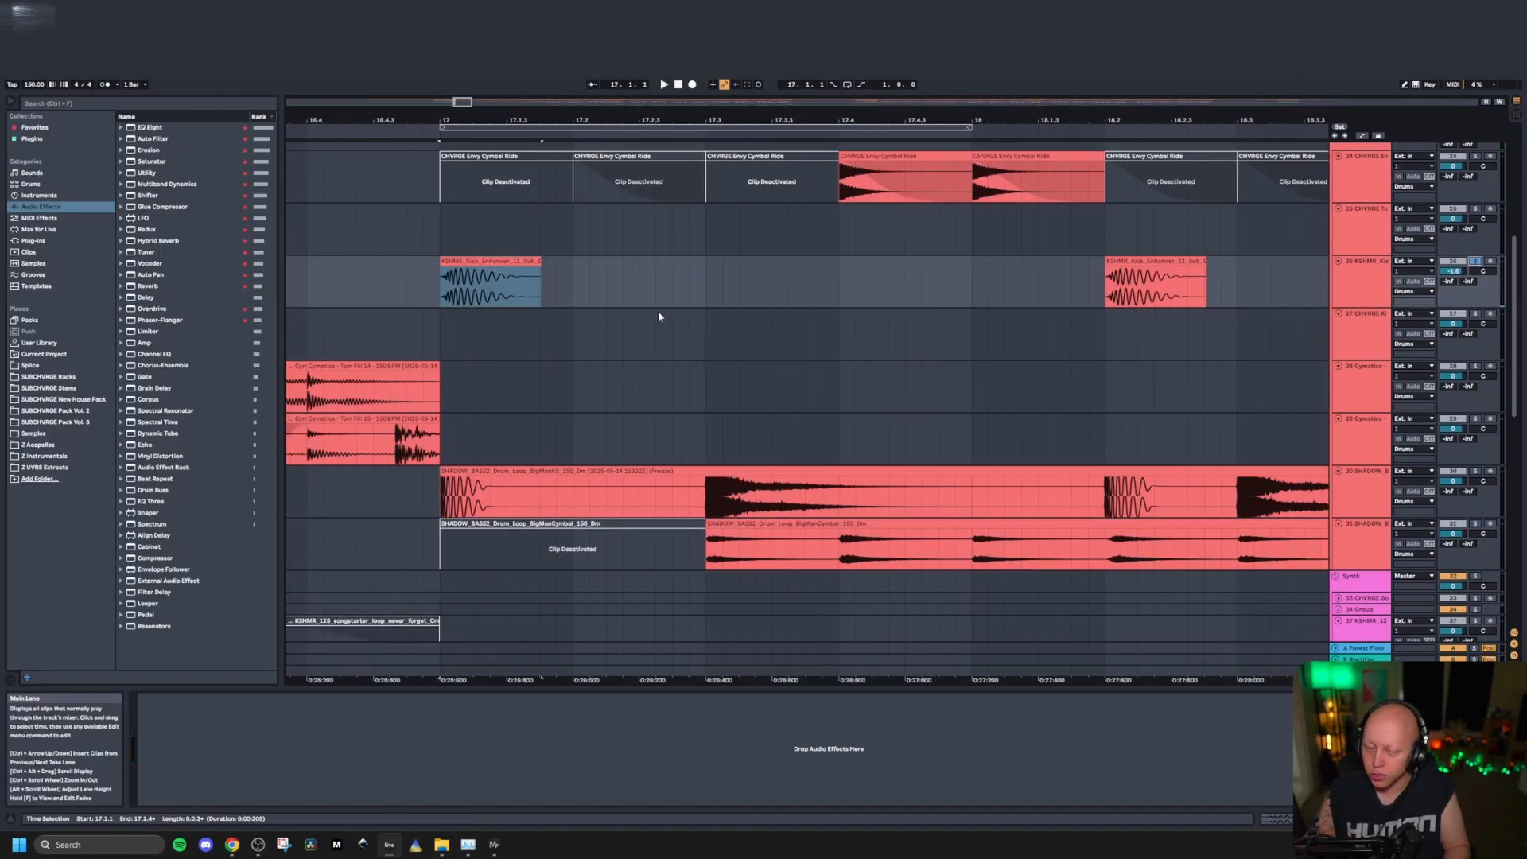
key("space")
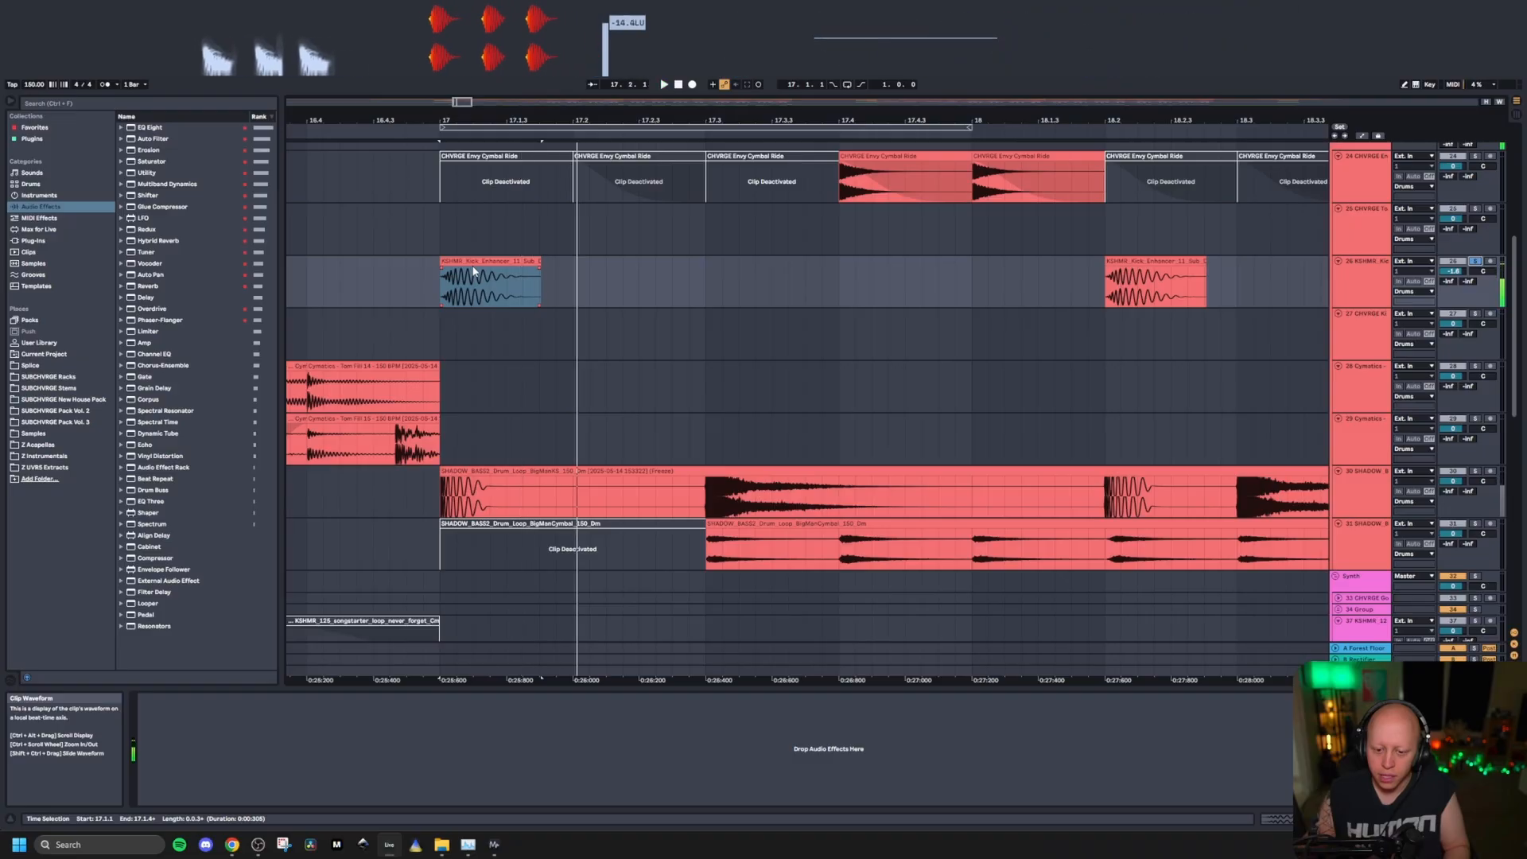
Step: Audition the first kick of track 30 alone from bar 17, then together with the kick enhancer on track 26
scroll(456, 399, "down", 3, "ctrl")
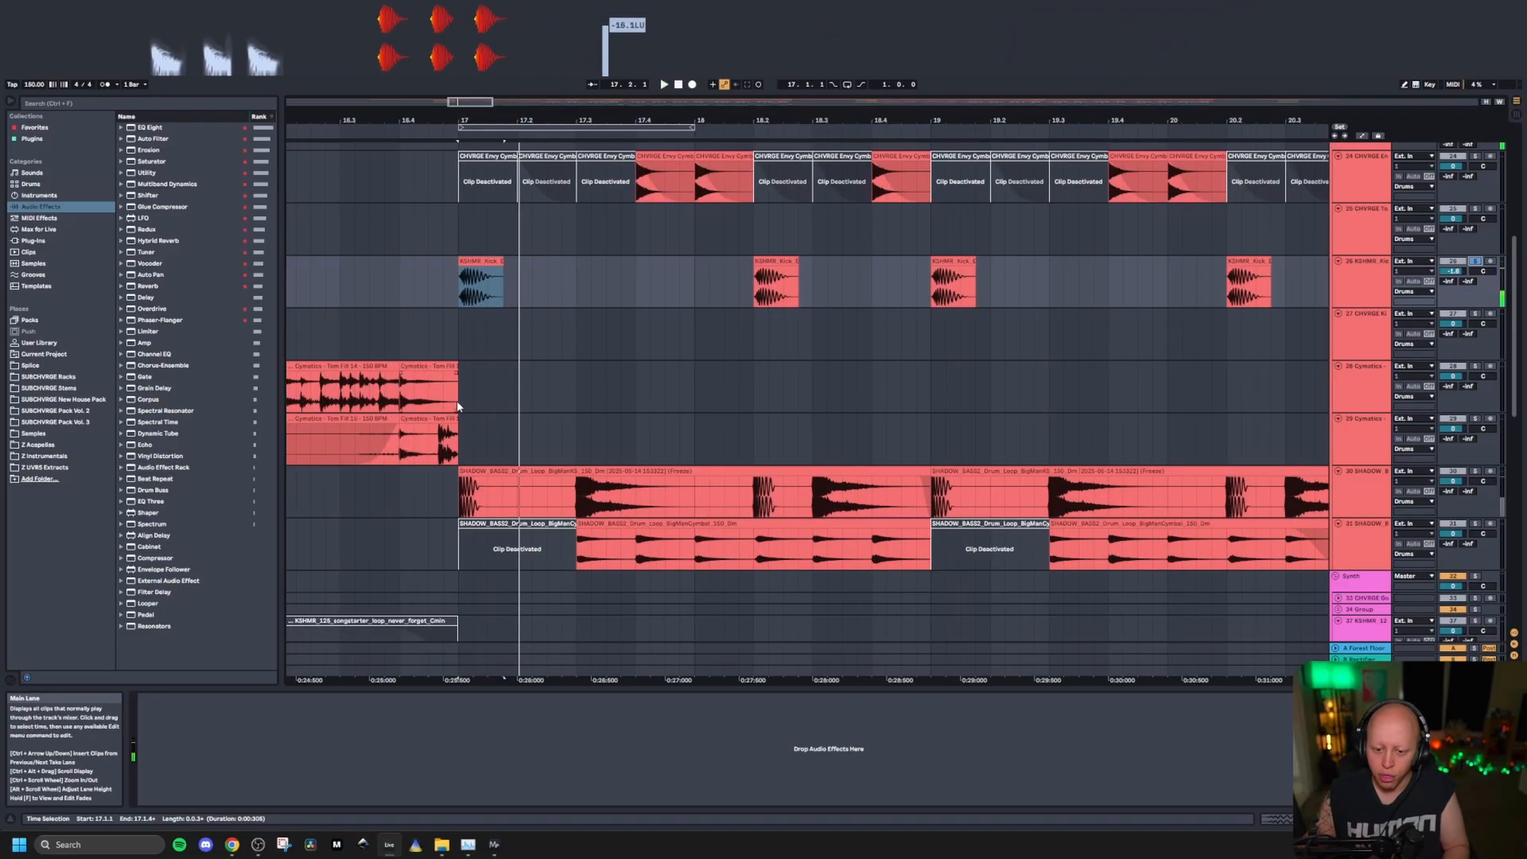
left_click(1475, 471)
left_click(459, 506)
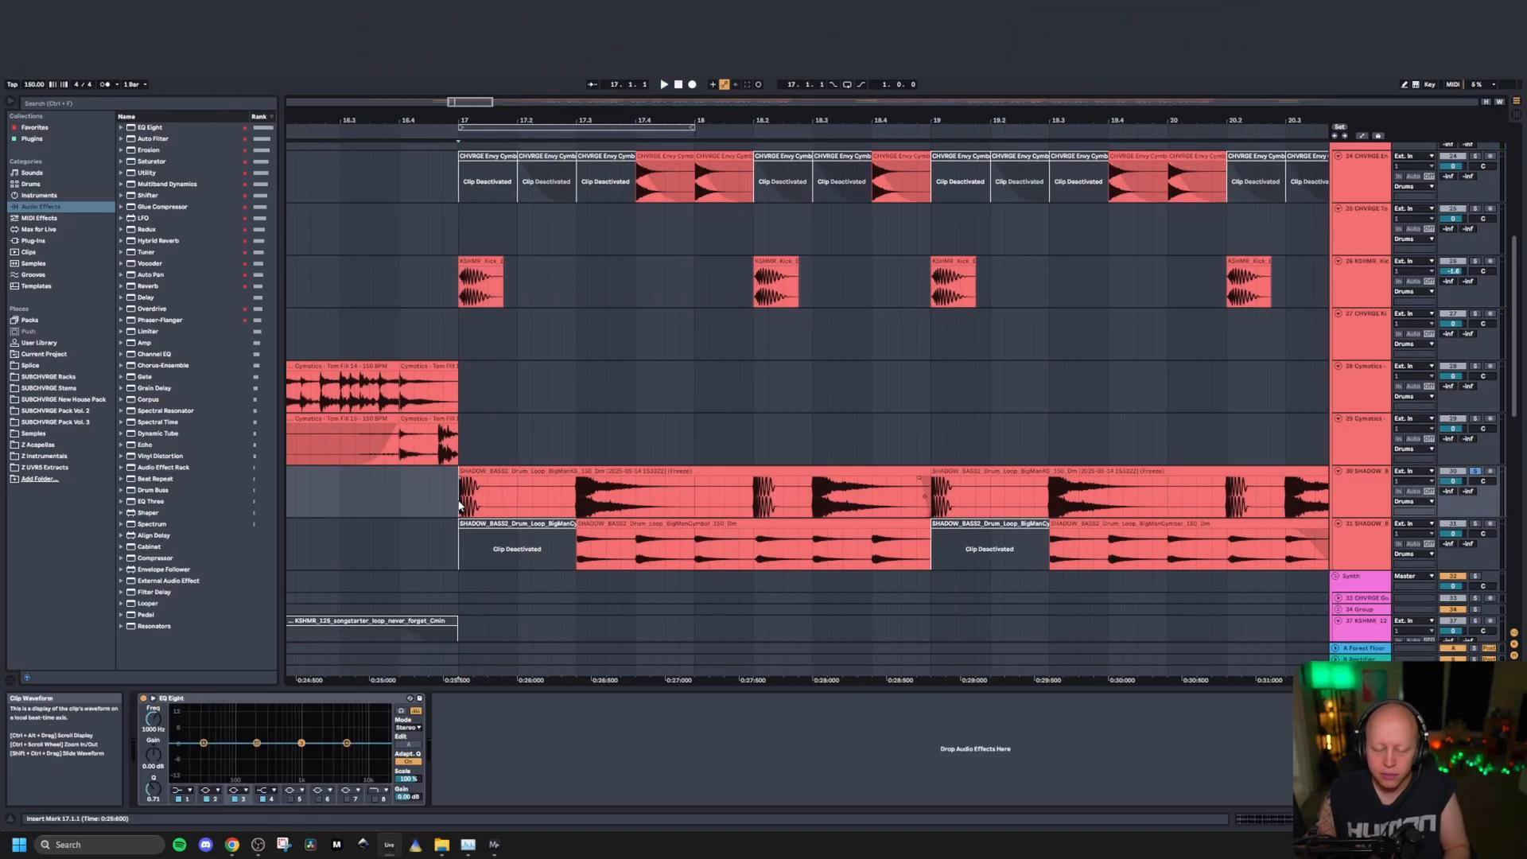
key("space")
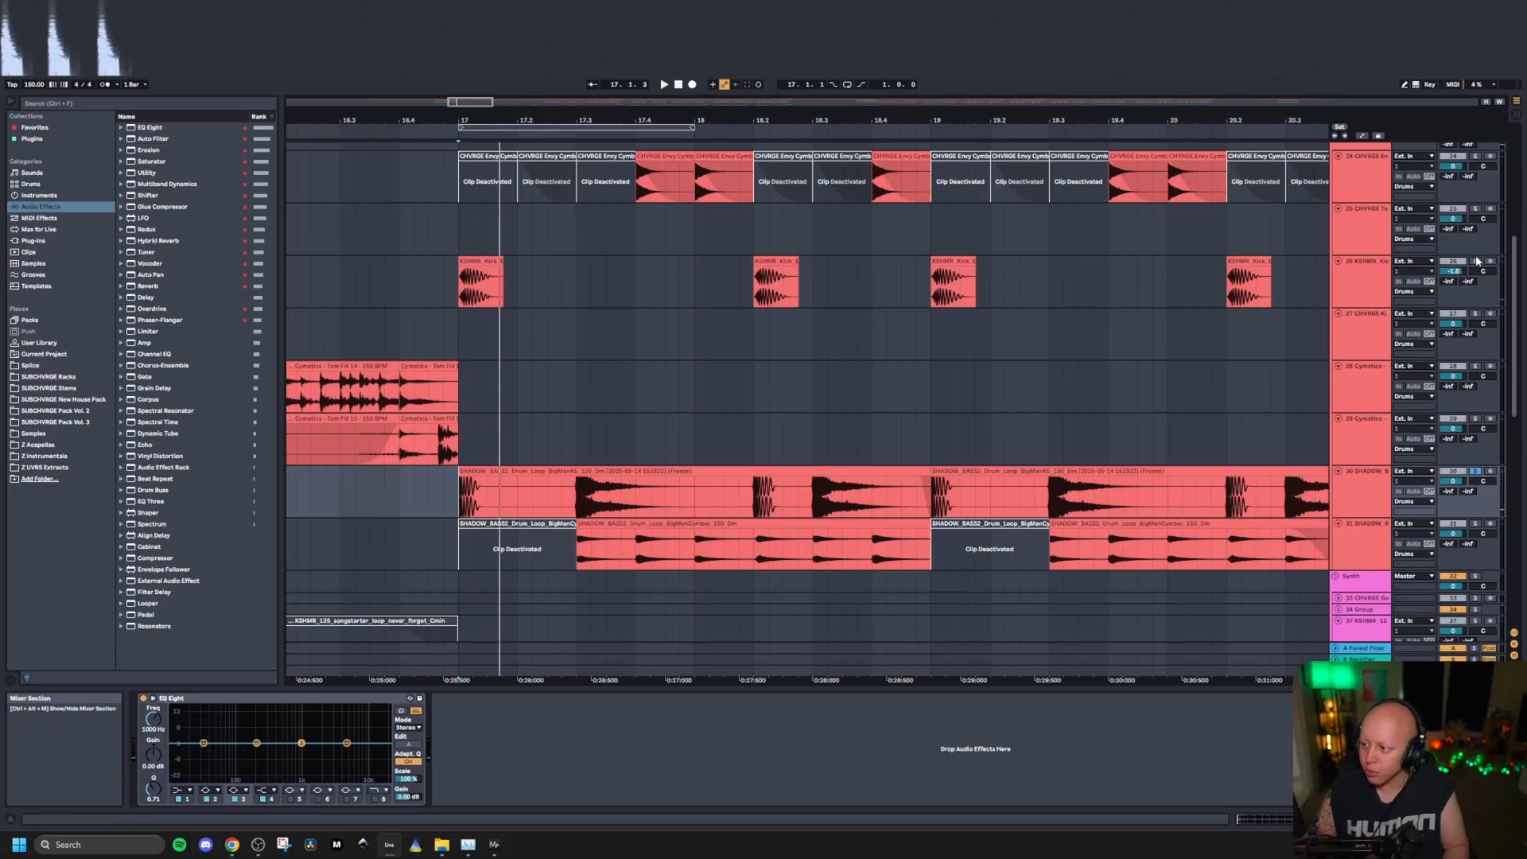
key("space")
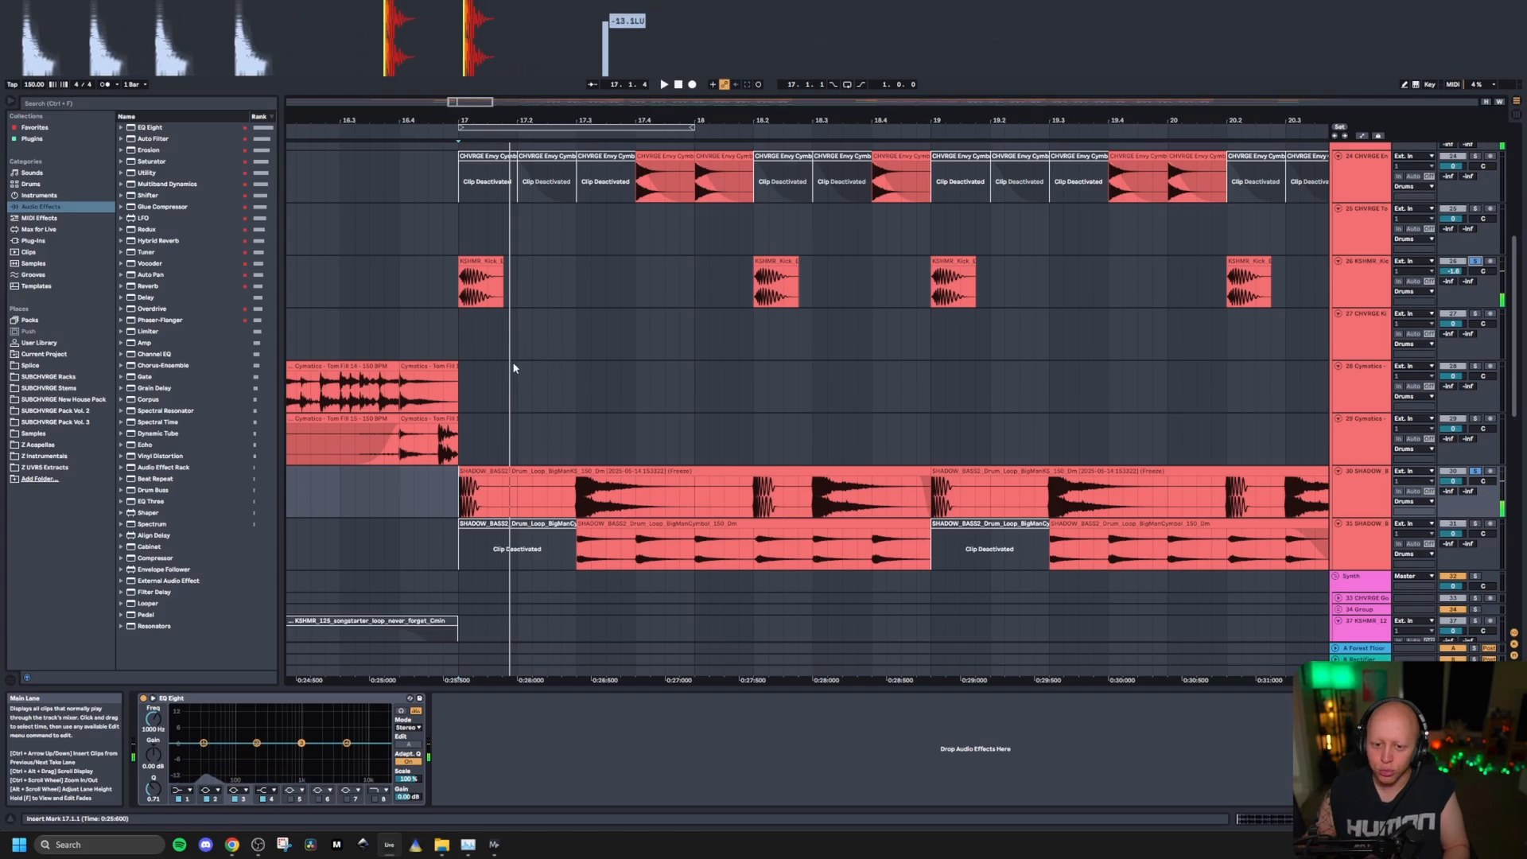
scroll(513, 361, "up", 3)
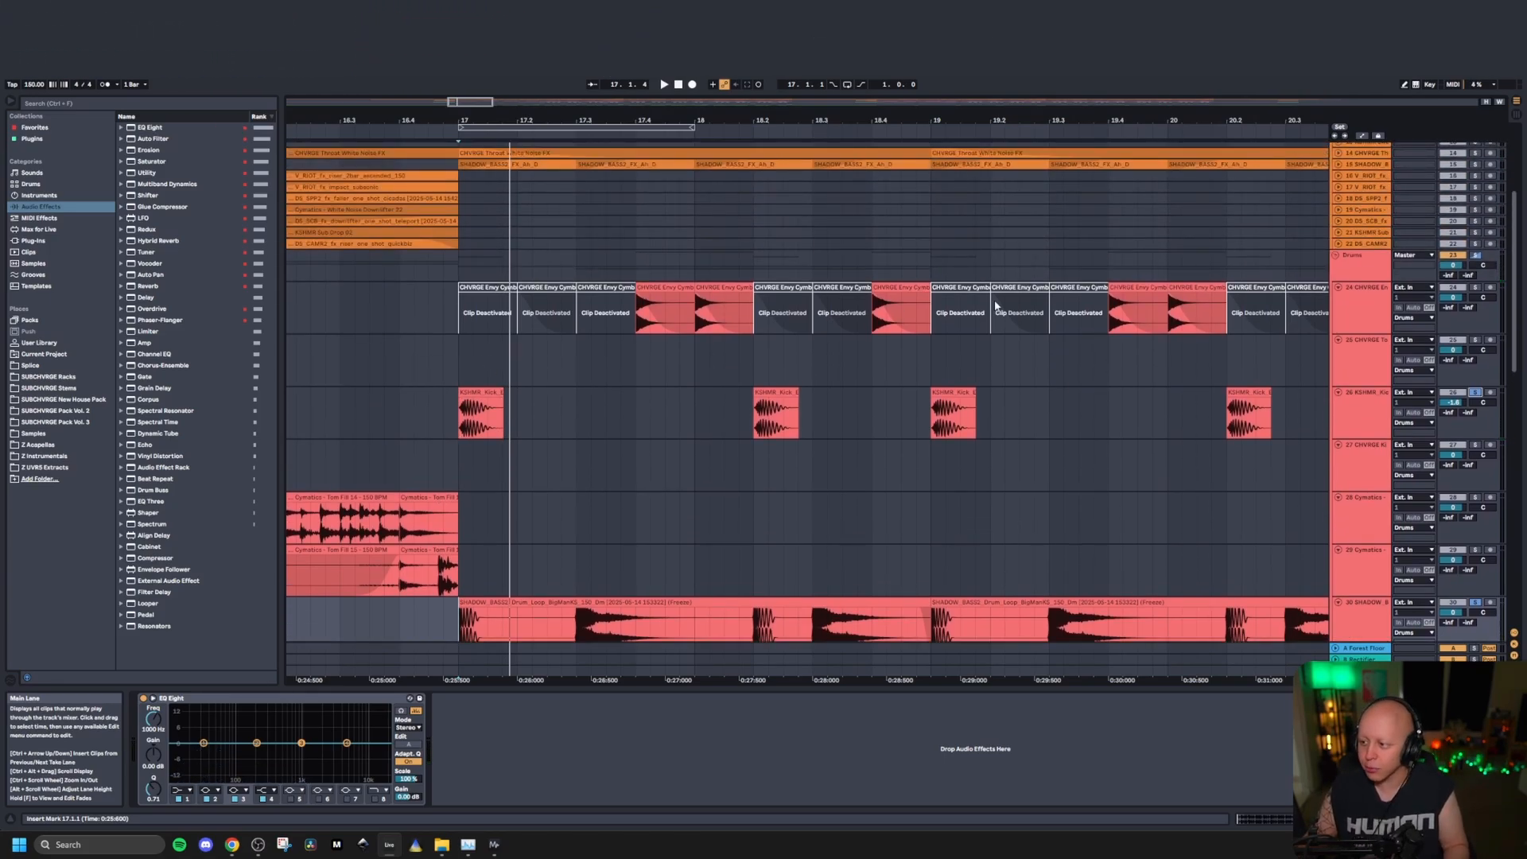
Step: Solo track 24 and audition the CHVRGE Envy Cymbal Ride clips from bar 17.4
left_click(657, 299)
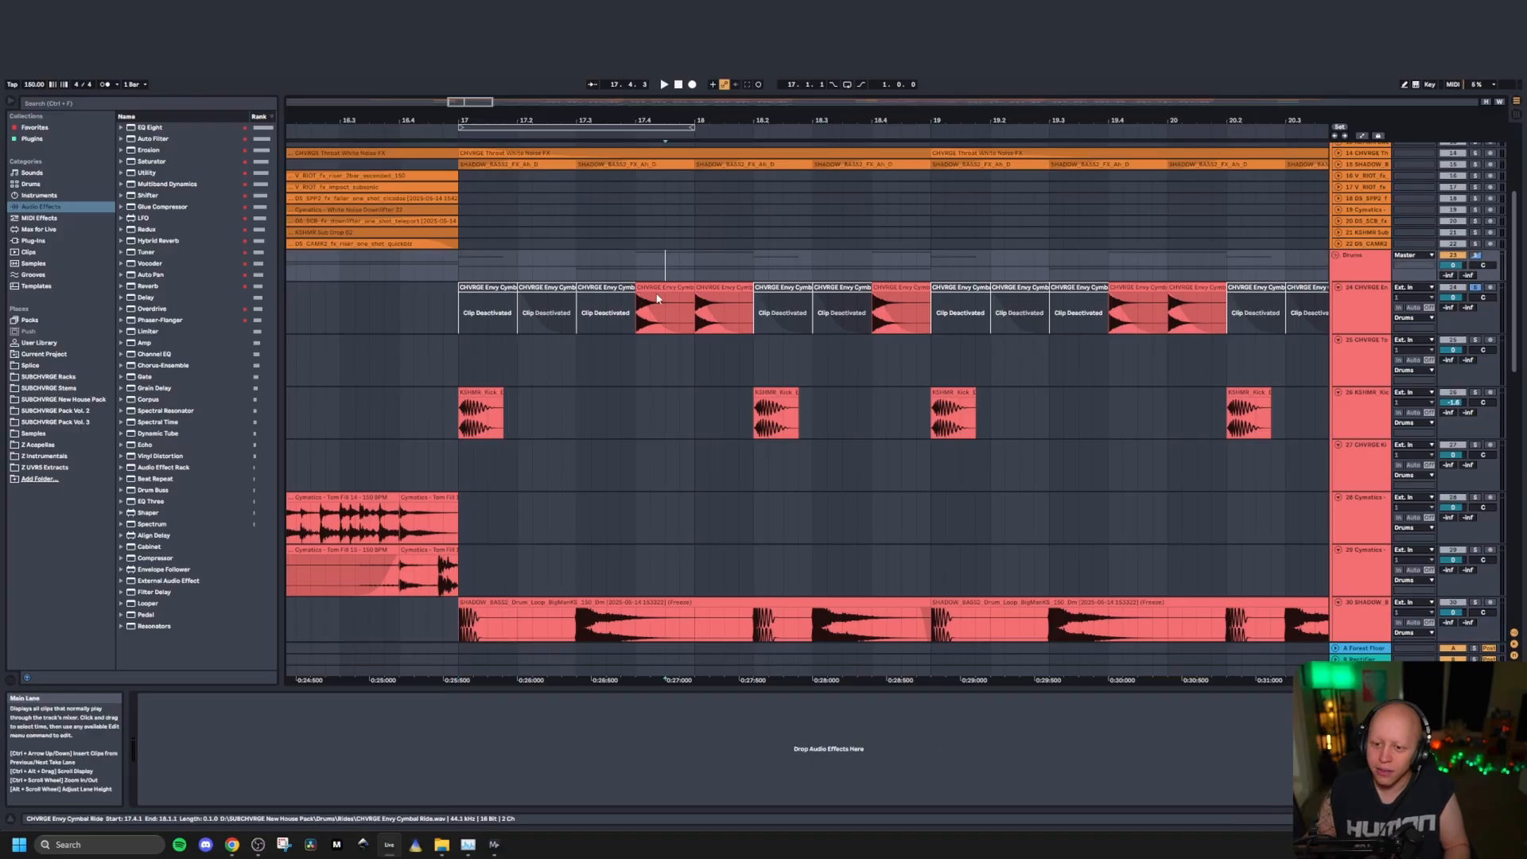
left_click(657, 287)
key("space")
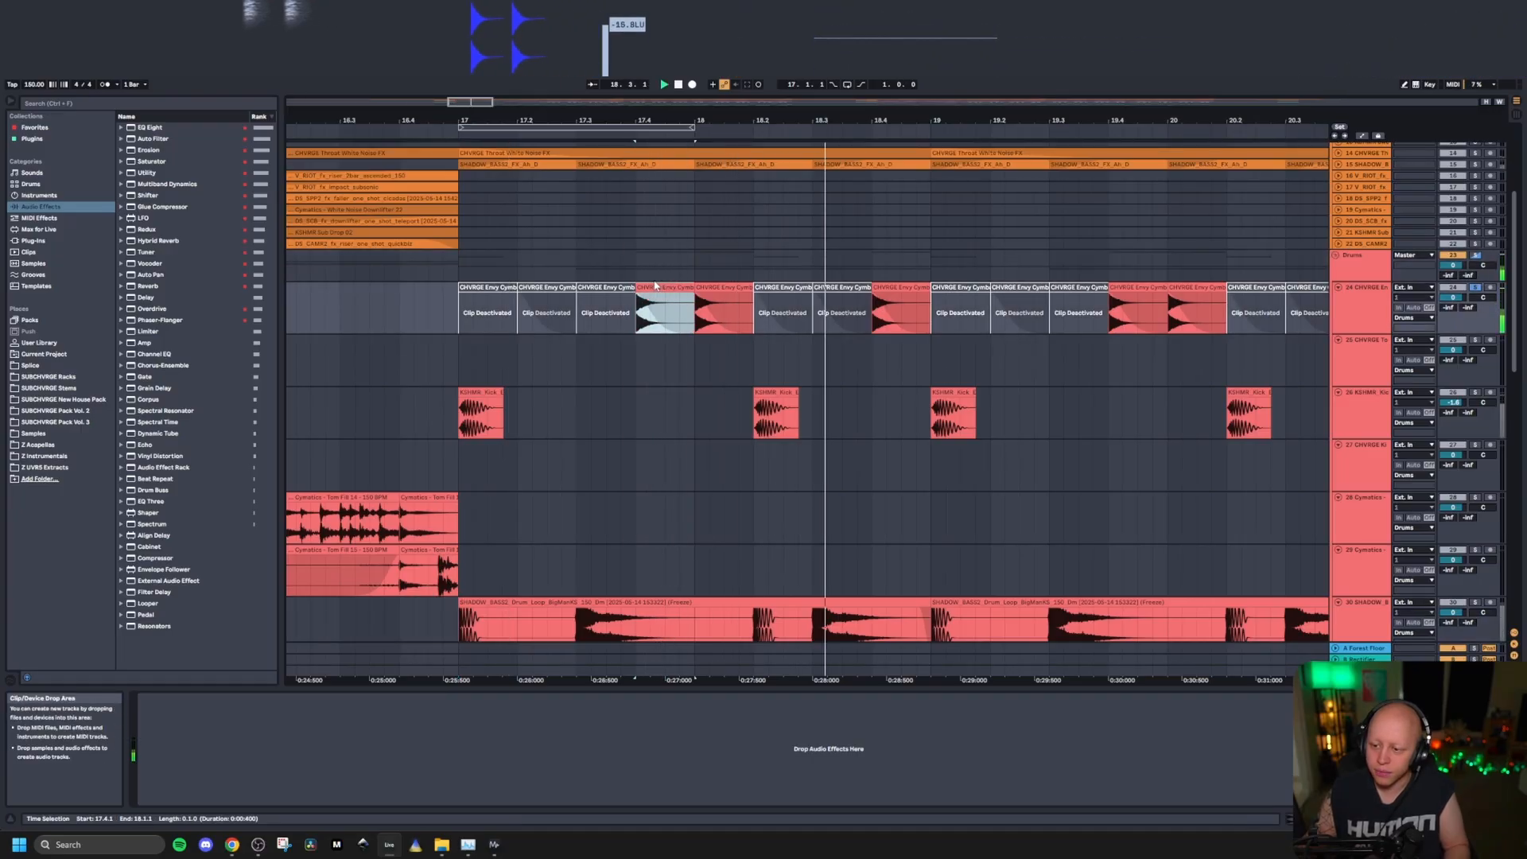
scroll(657, 328, "down", 5)
key("space")
scroll(679, 344, "up", 3)
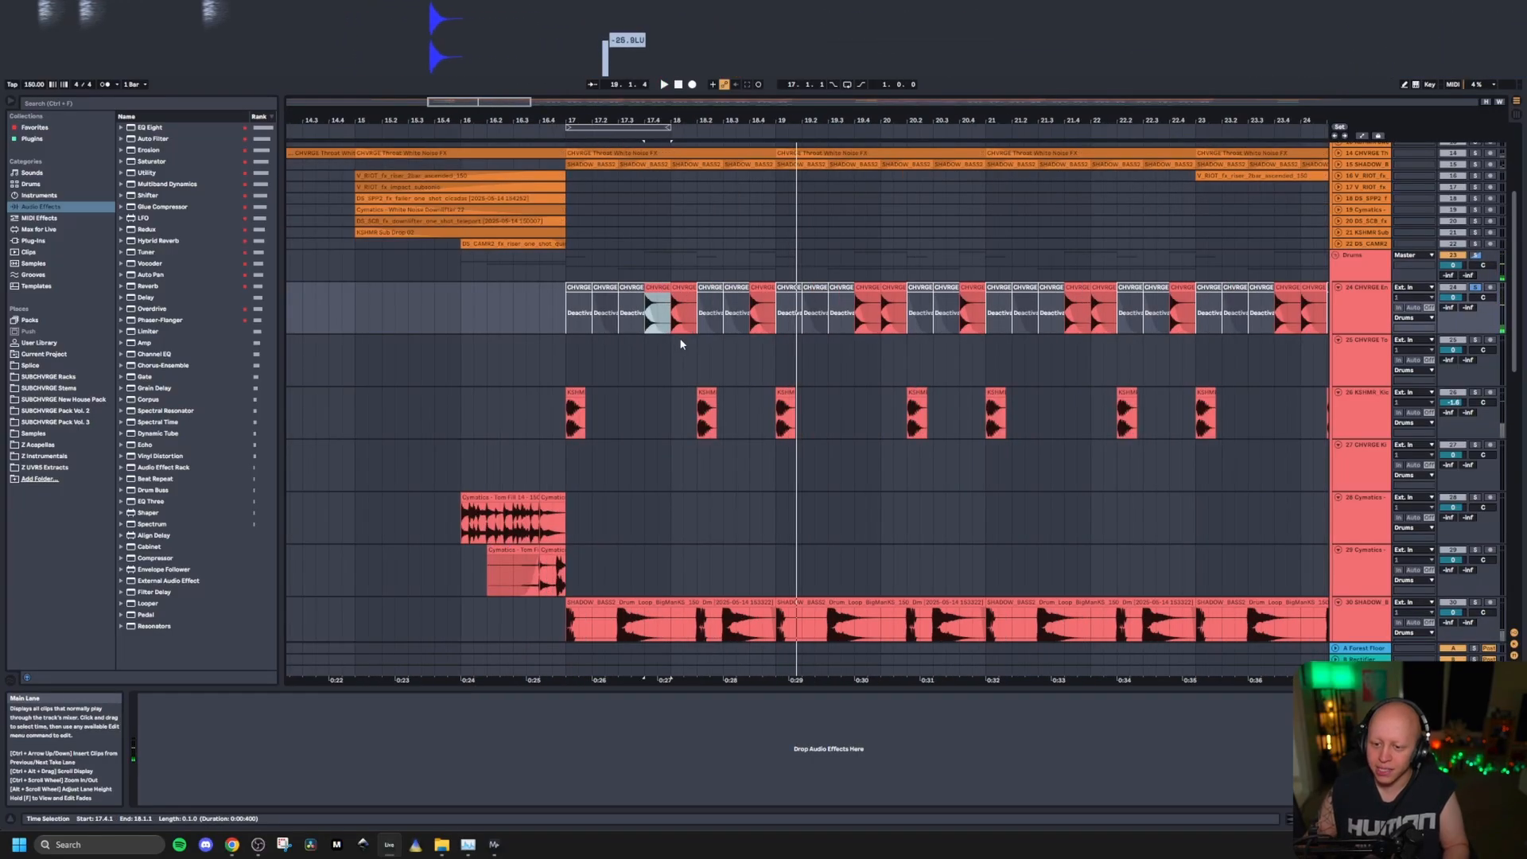
key("space")
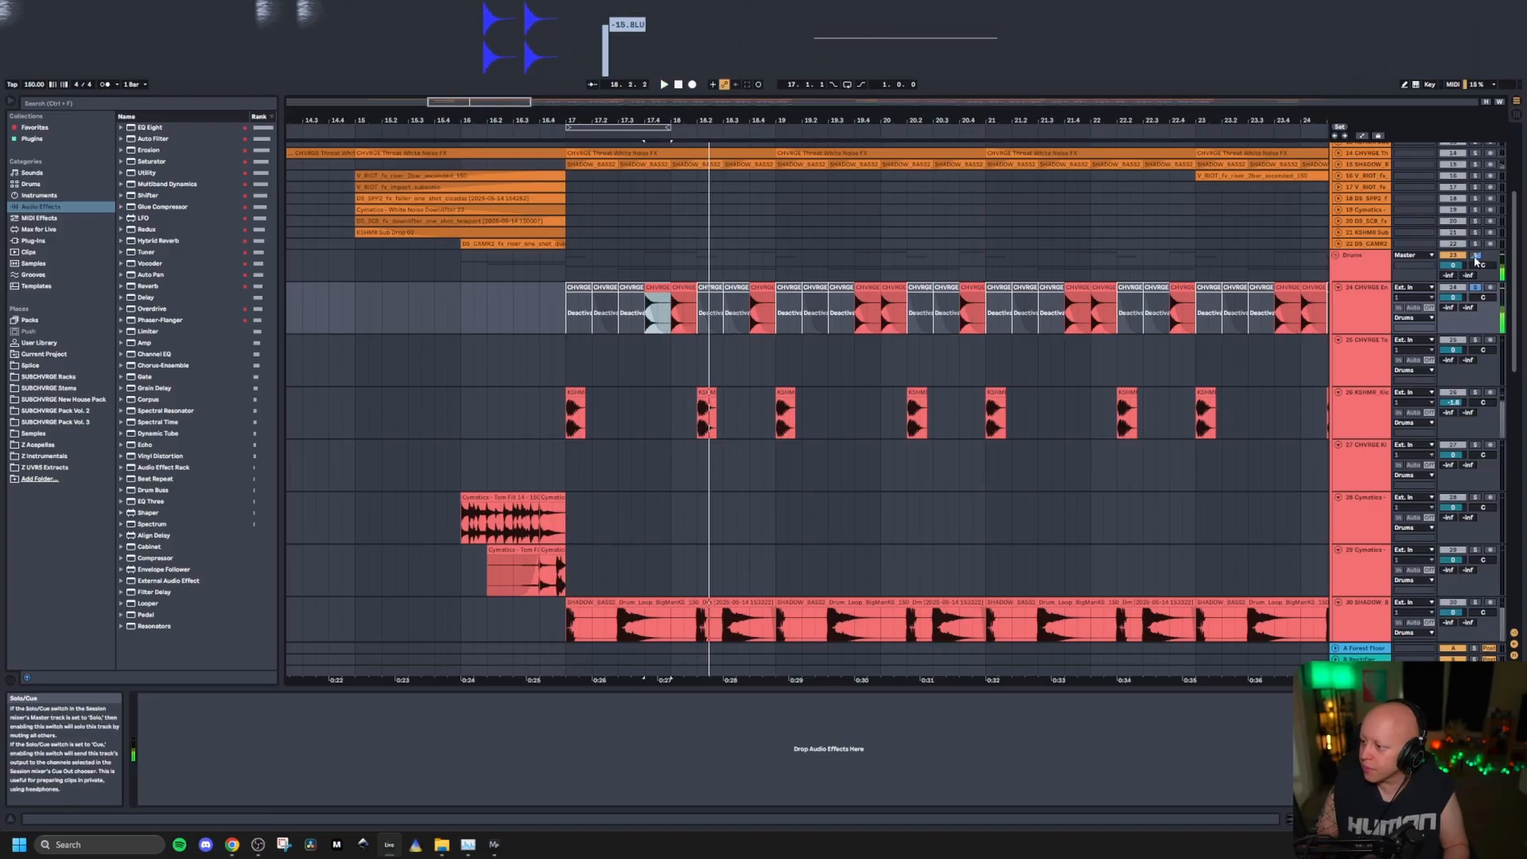
Step: Solo track 27 and audition its run of short repeated hits from bar 24.3
scroll(593, 512, "down", 6)
scroll(662, 431, "up", 2)
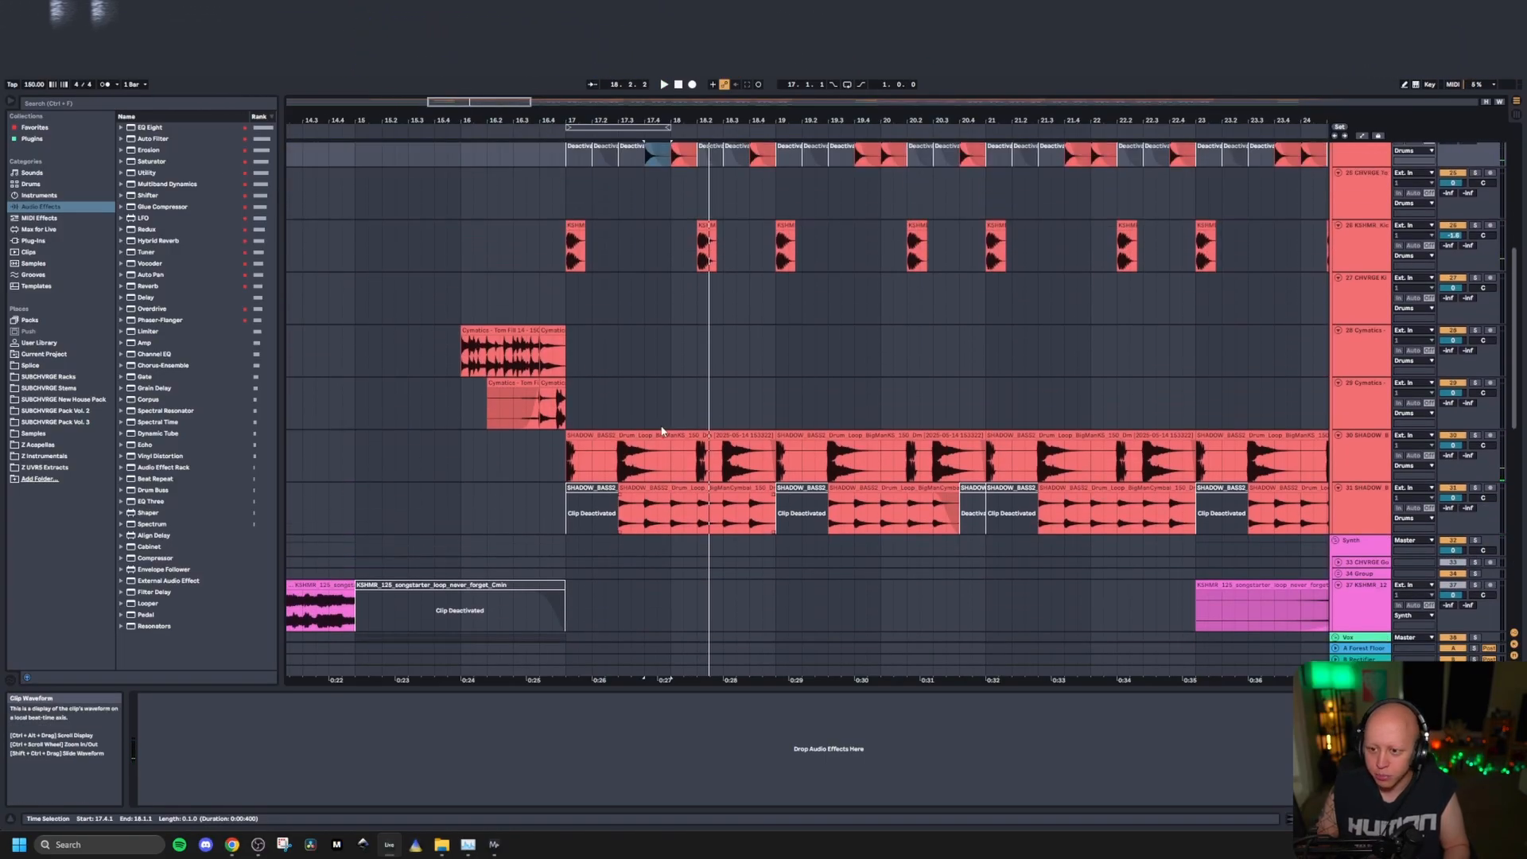
scroll(661, 358, "down", 8)
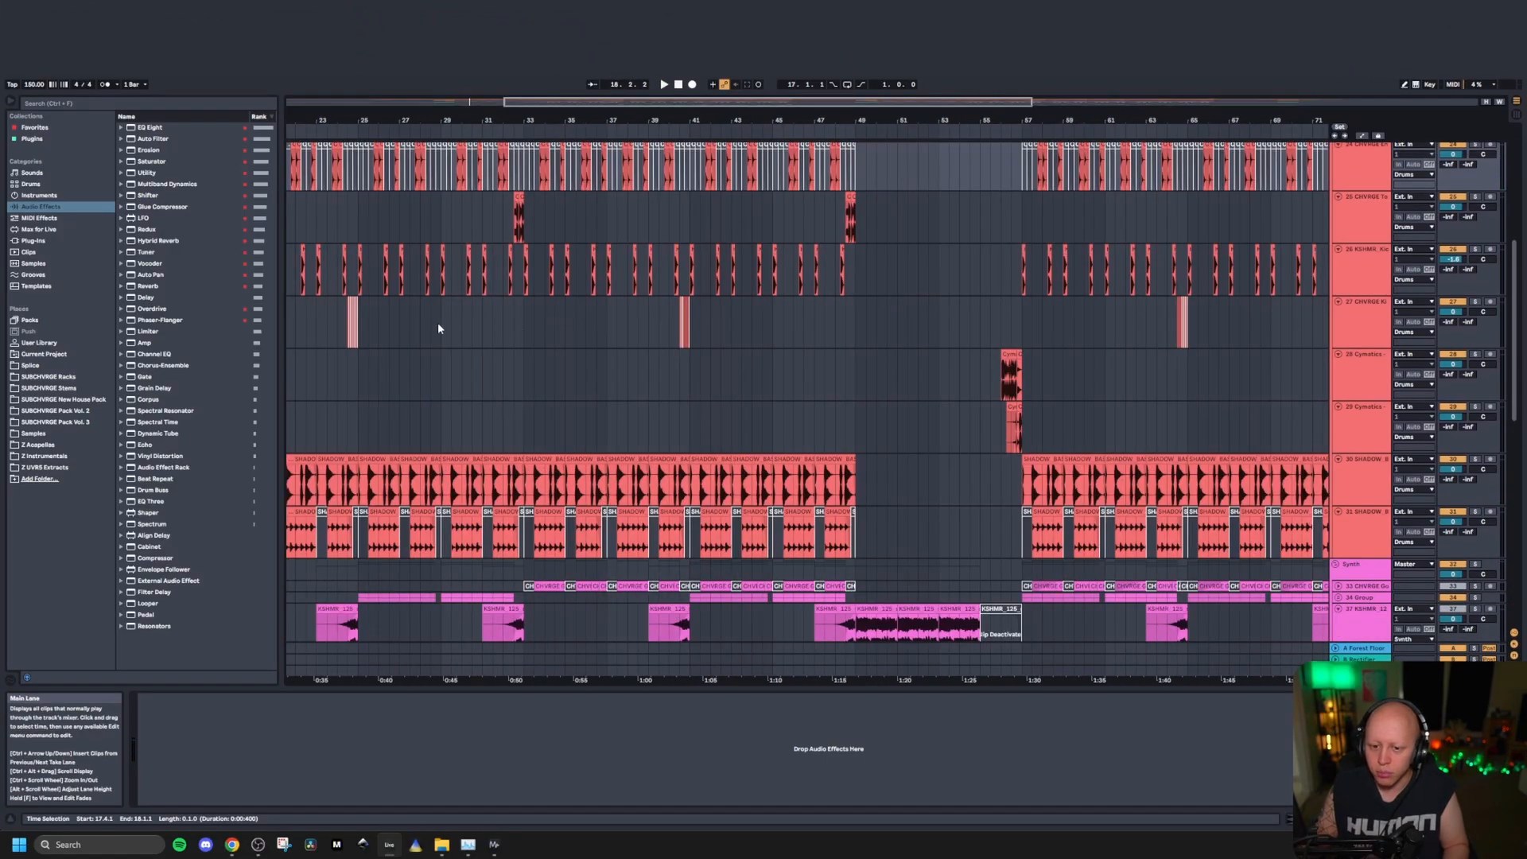
scroll(348, 297, "up", 10)
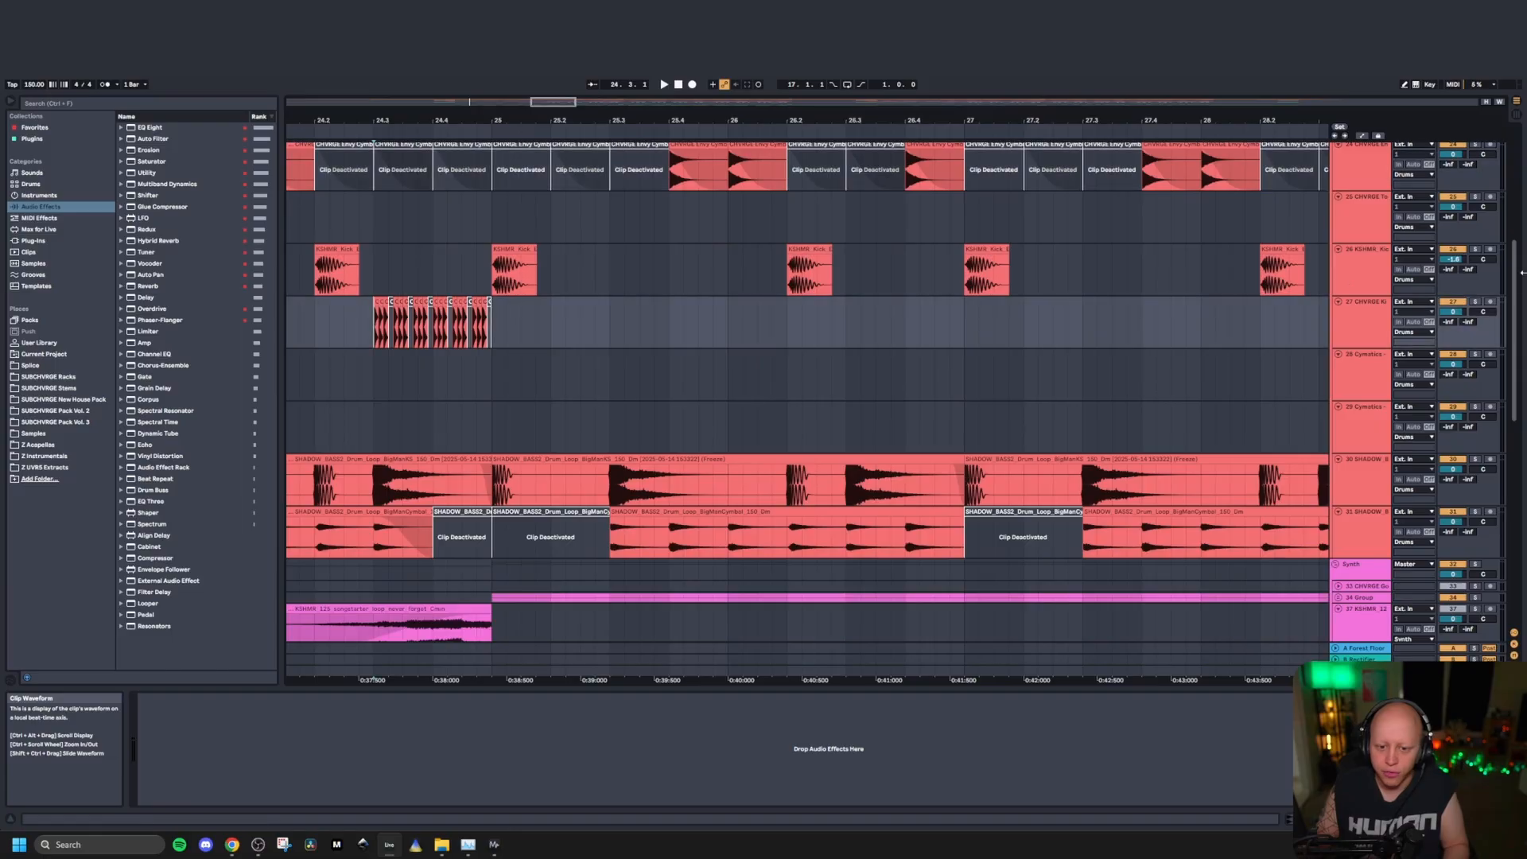
left_click(1476, 303)
key("space")
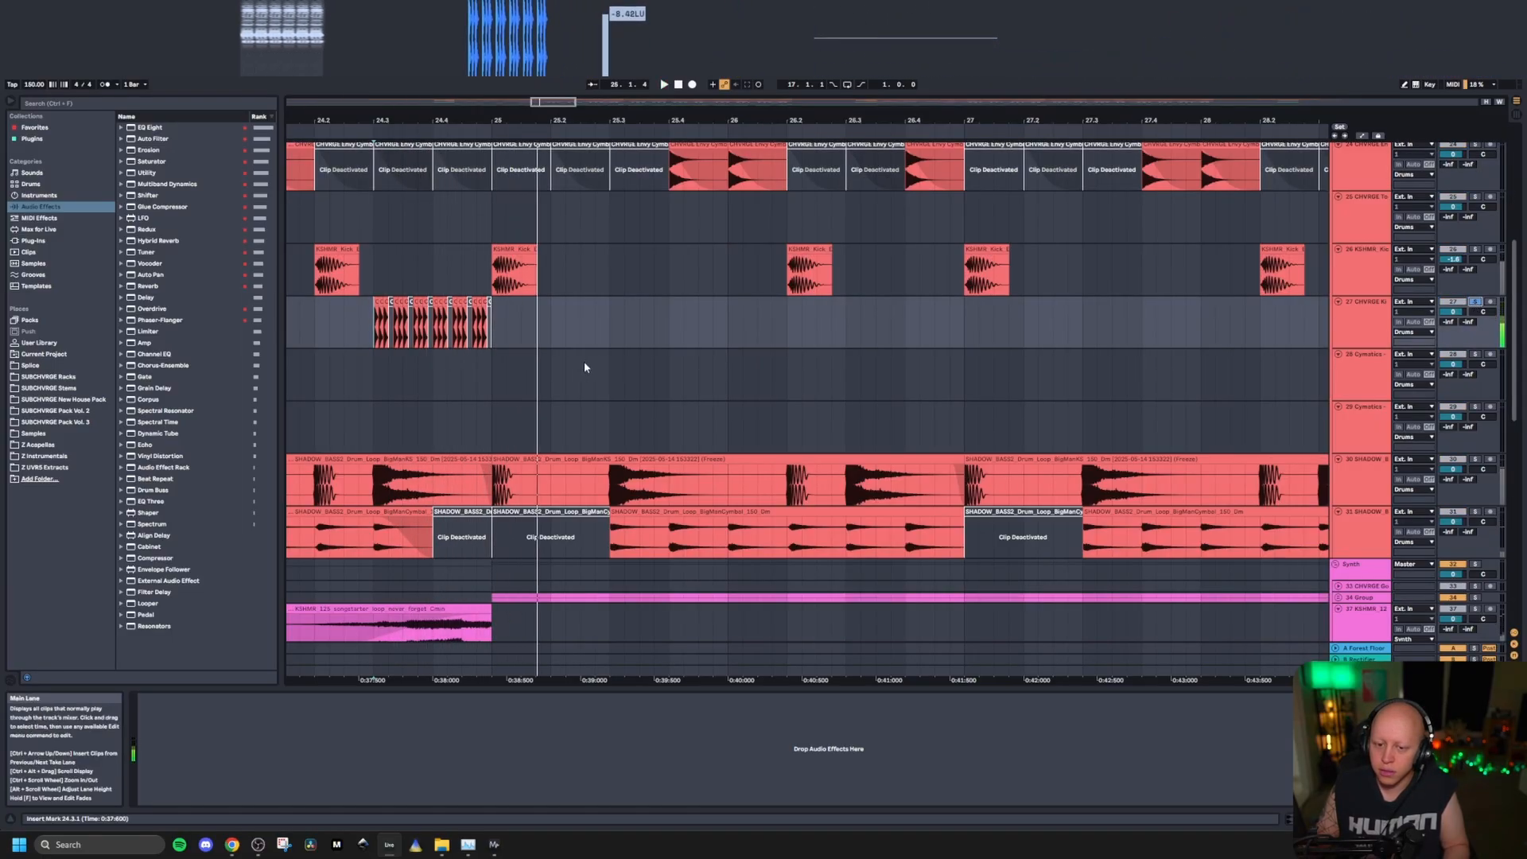
Step: Solo track 25 and audition its fill clip from bar 32.3
scroll(589, 234, "down", 4)
scroll(820, 303, "down", 1)
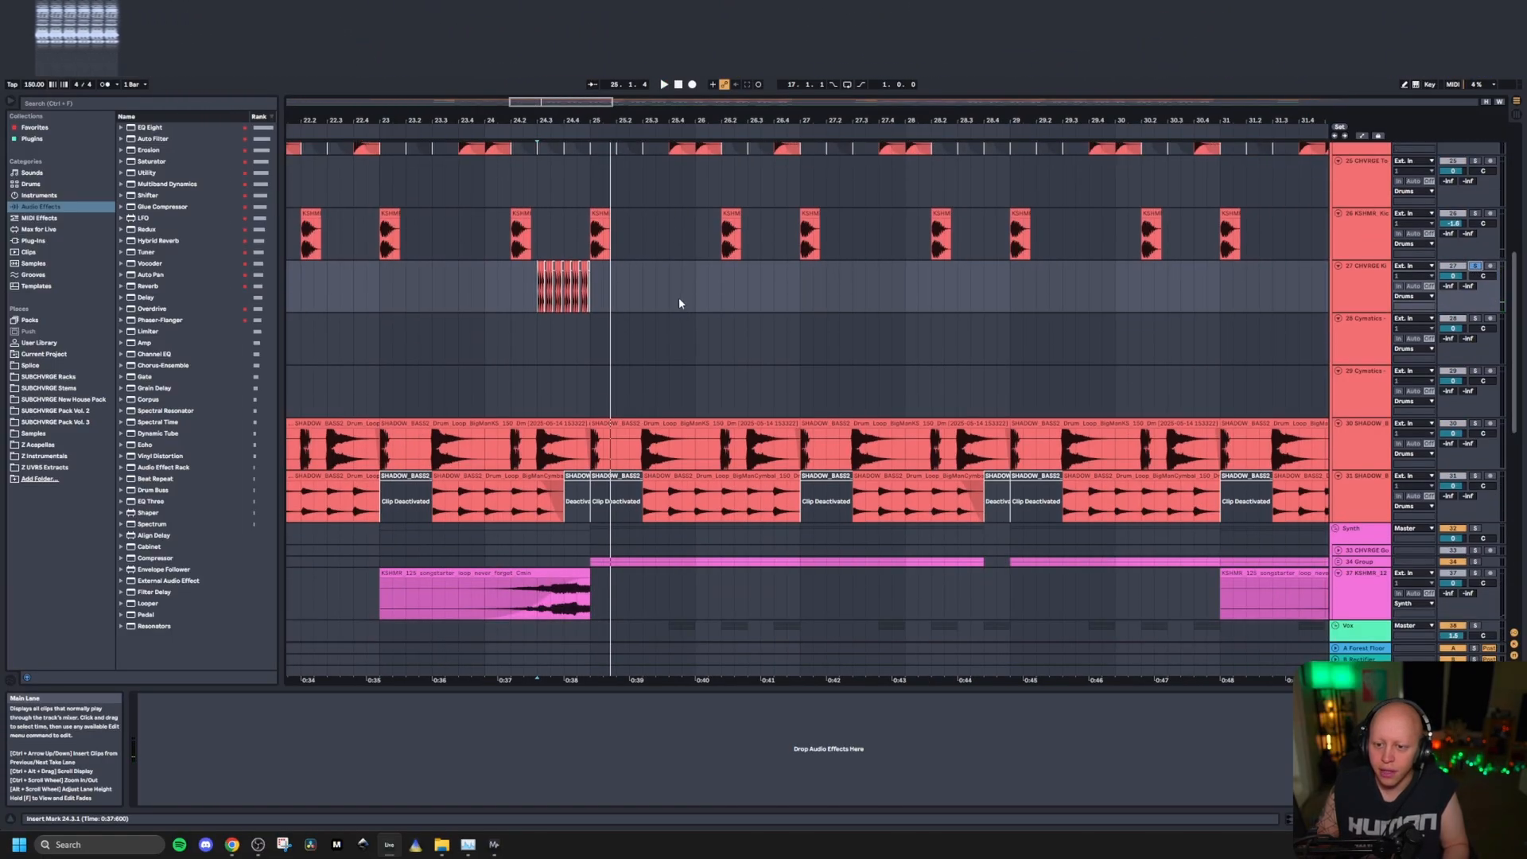
scroll(679, 297, "down", 4)
scroll(918, 320, "up", 3)
left_click(1476, 233)
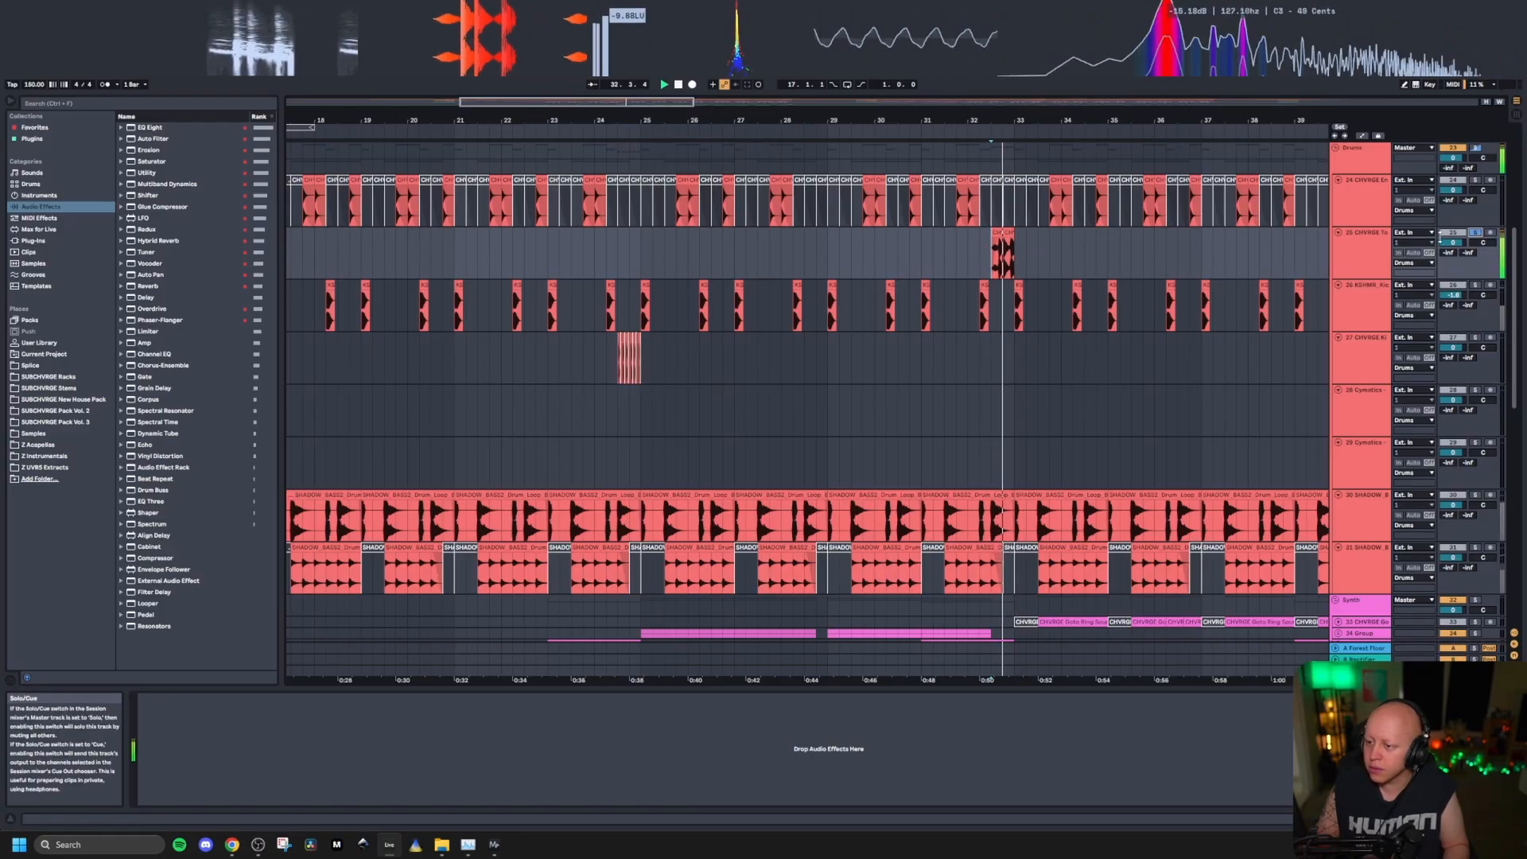
Step: Unsolo track 25 and play its fill in context leading into bar 33
scroll(712, 276, "down", 4)
left_click(1475, 233)
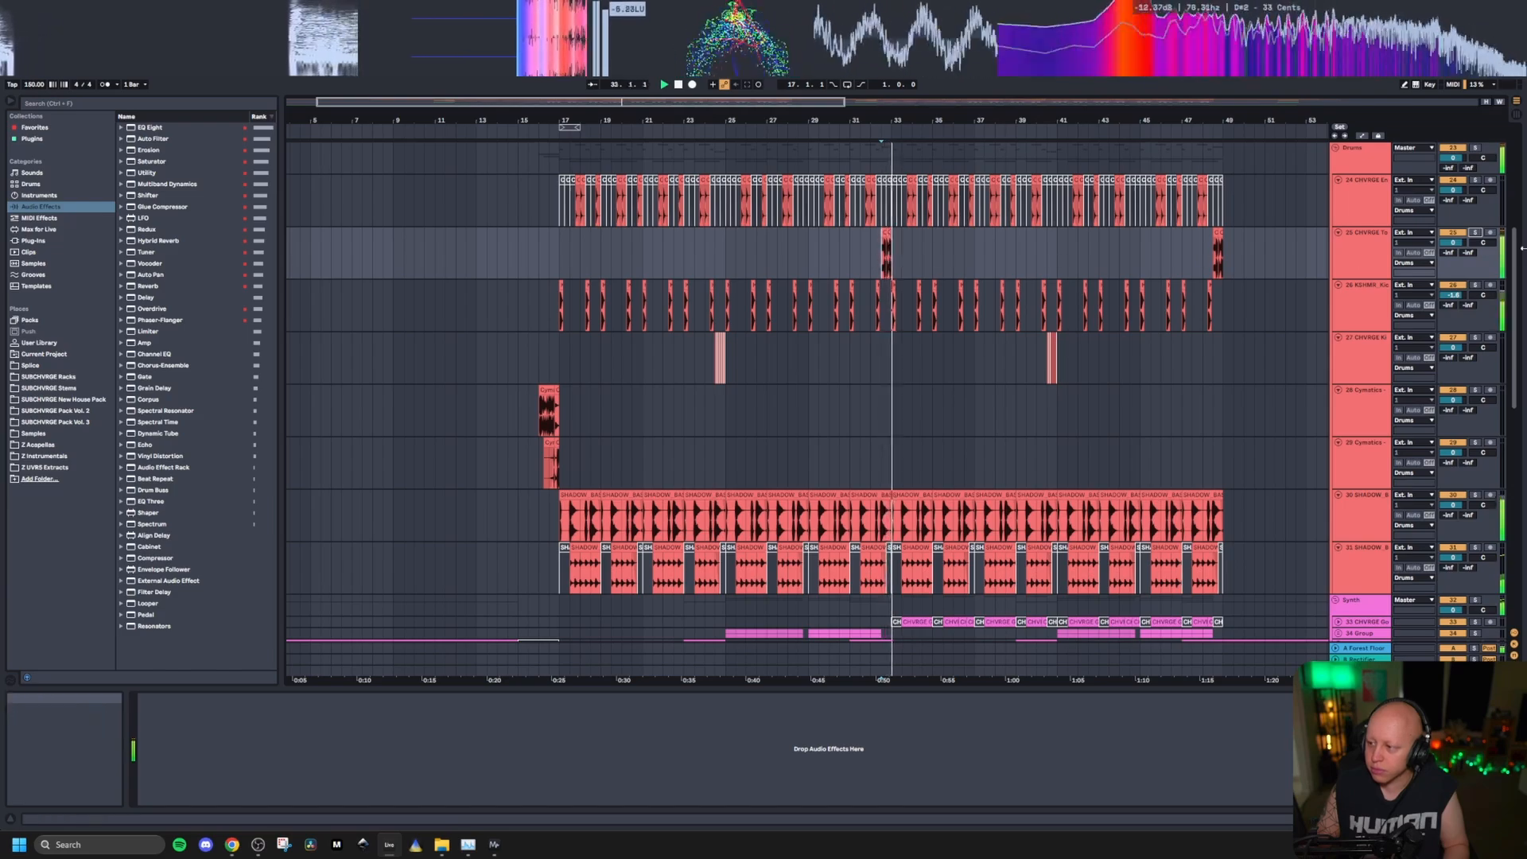
key("space")
Step: Save the set and bring the Basses group into view with the insert marker at bar 17
scroll(633, 466, "down", 5)
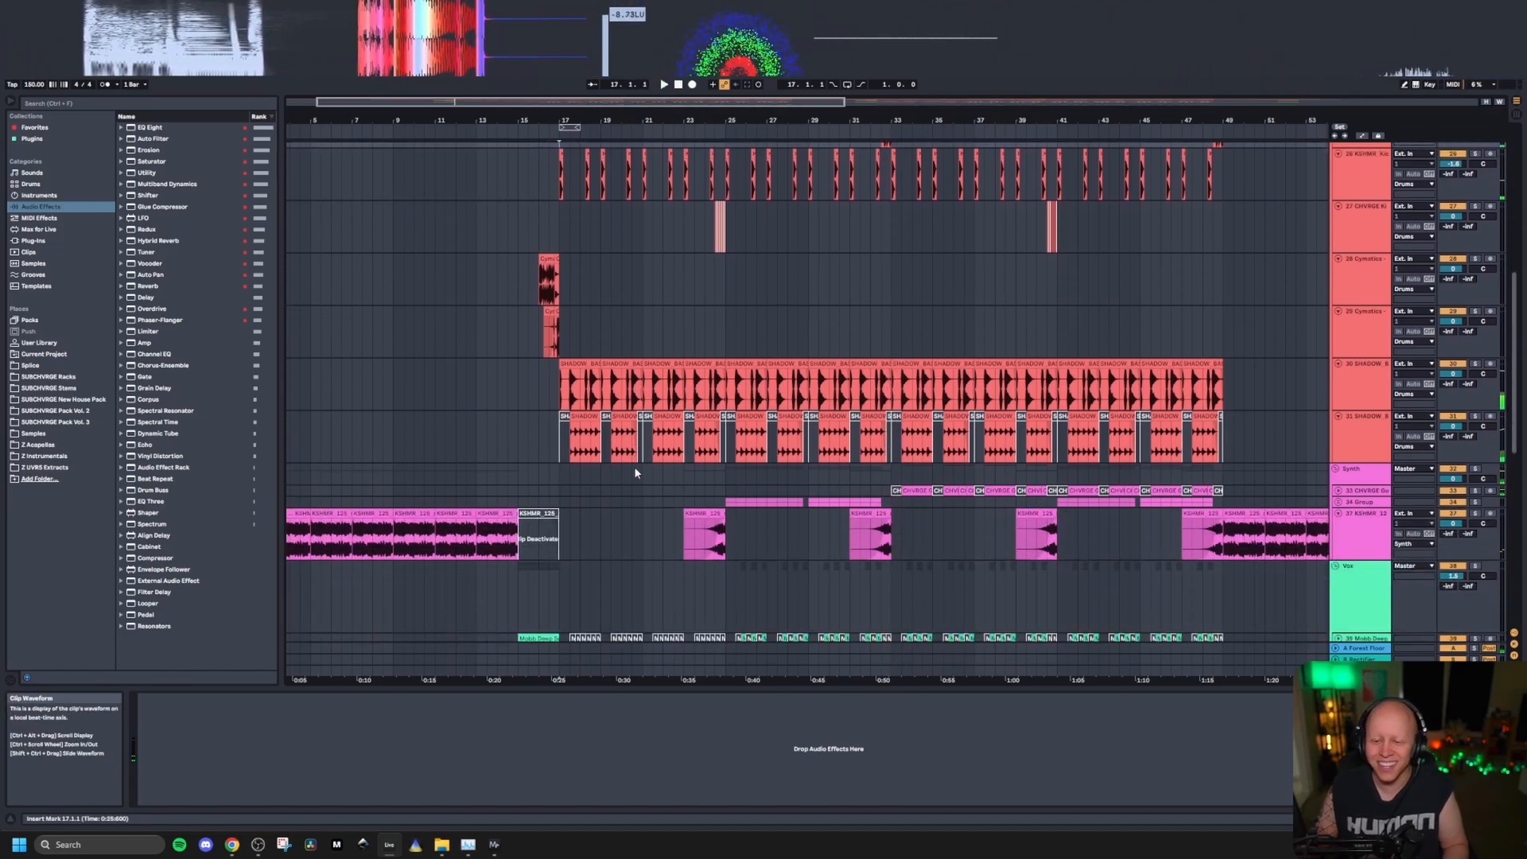
scroll(635, 473, "down", 6)
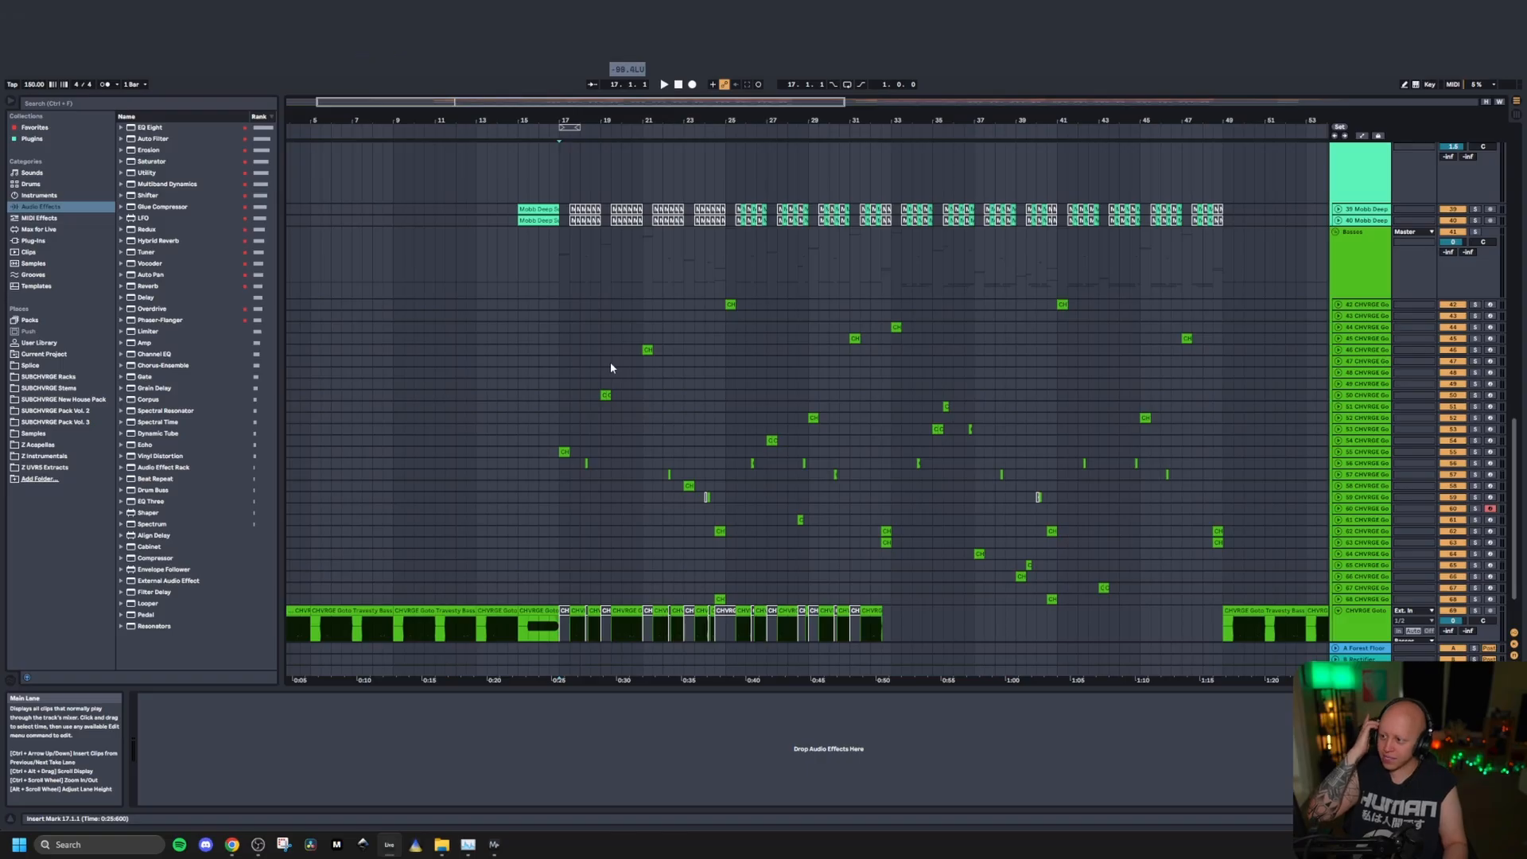
key("ctrl+s")
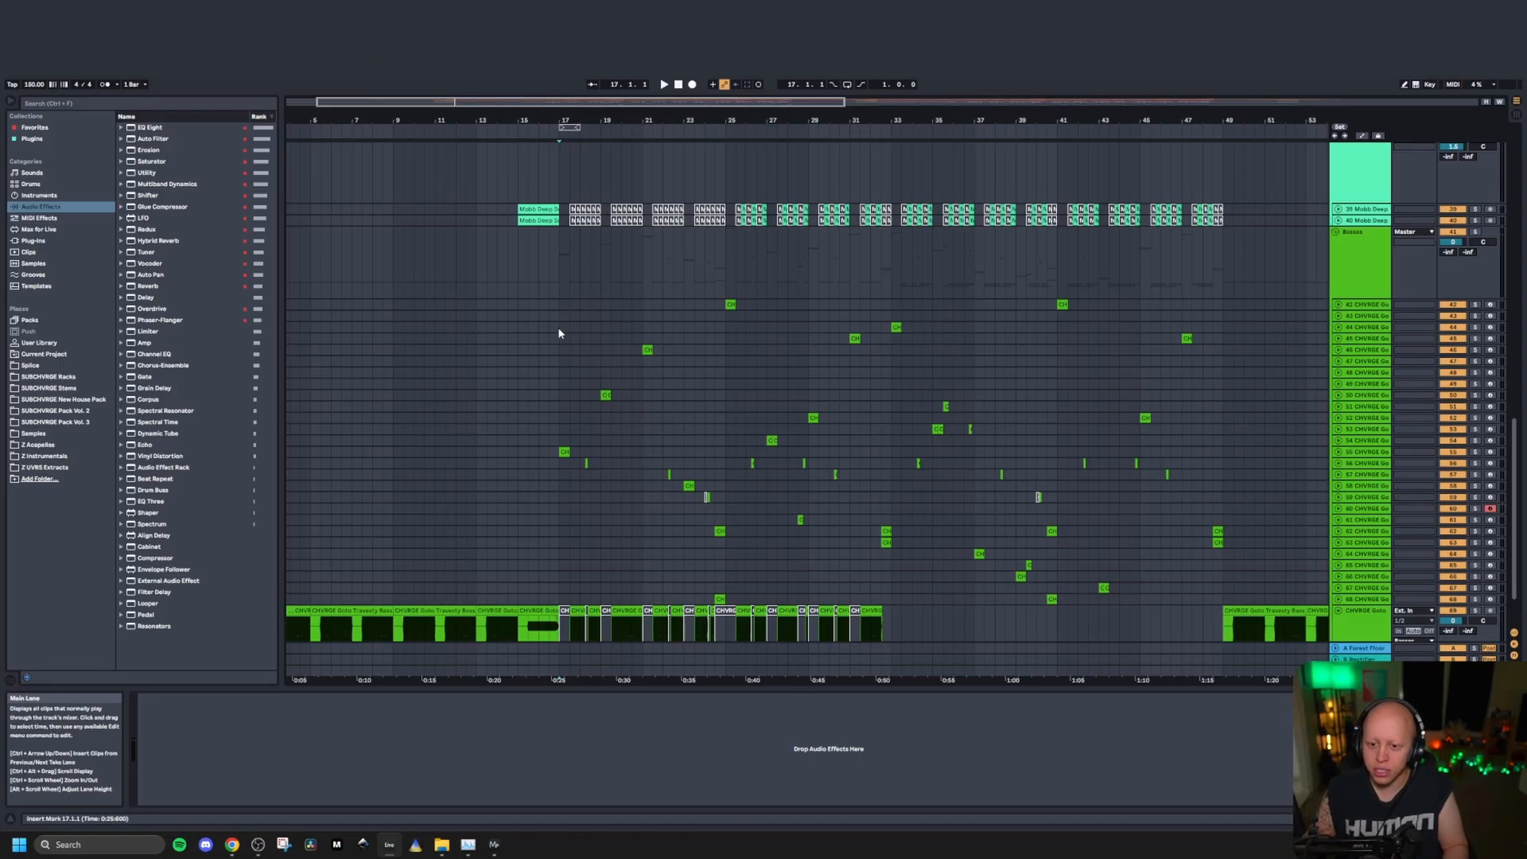
left_click(559, 329)
key("w")
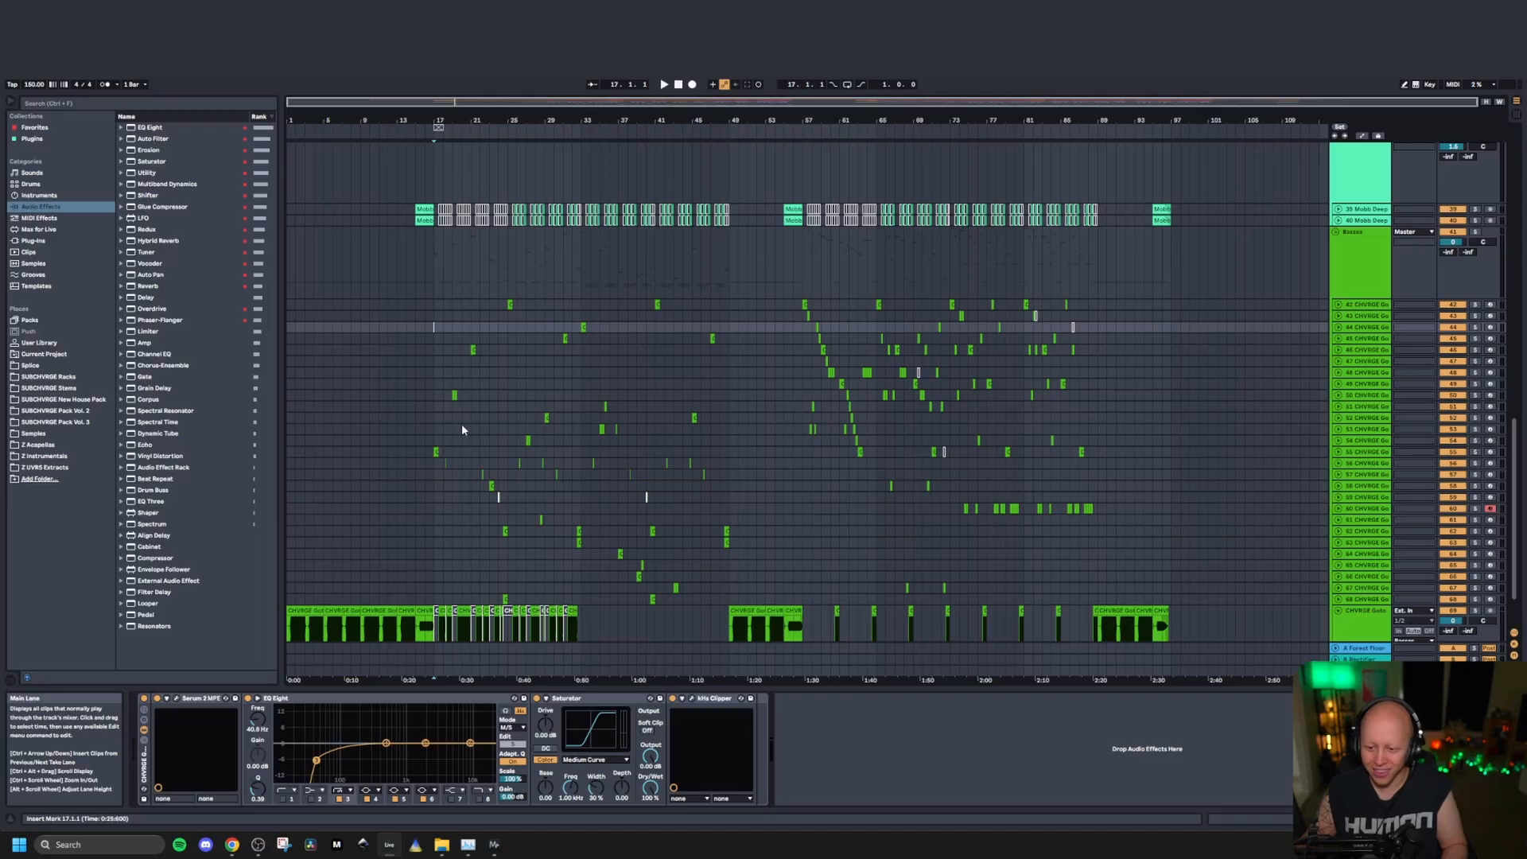
scroll(432, 397, "up", 3, "ctrl")
left_click(430, 441)
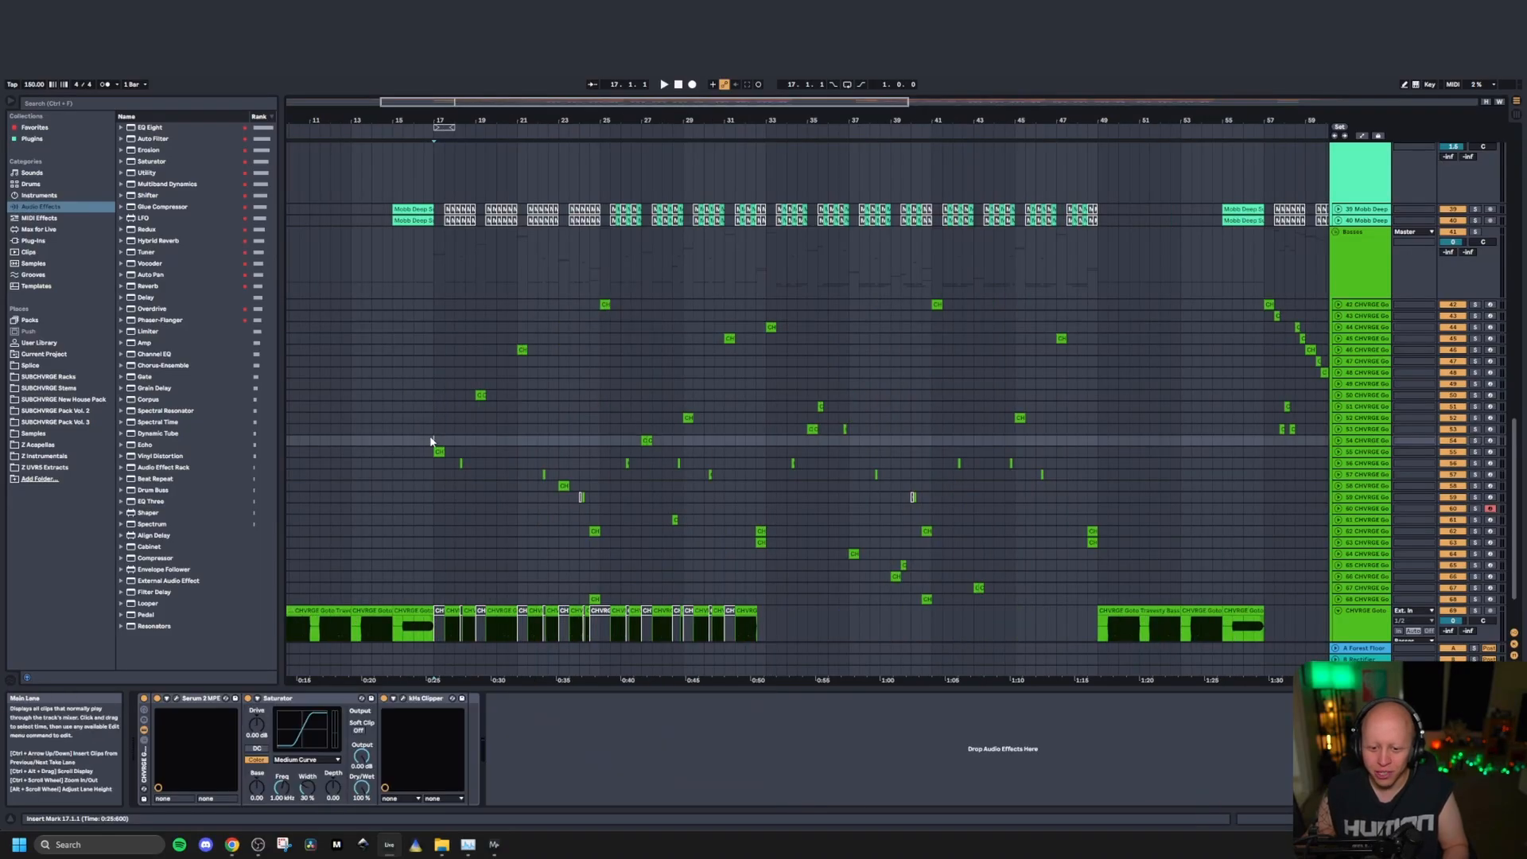
Step: Step down through the bass tracks from track 42 to track 67, examining each track's device chain
left_click(1380, 307)
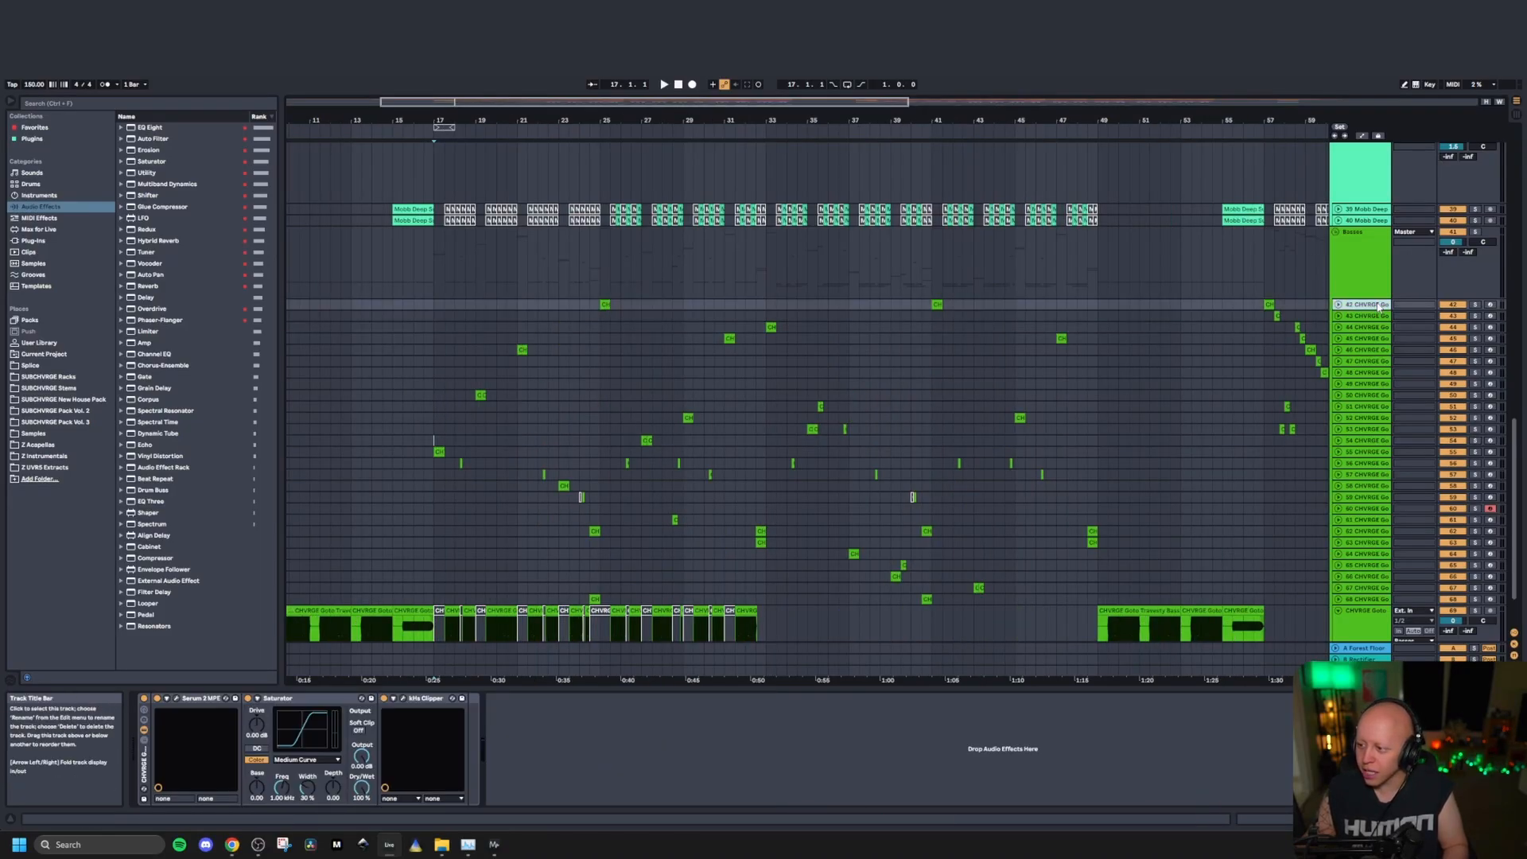
key("Down")
key("Down")
key("Down")
key("Down")
key("Down")
key("Down")
key("Down")
key("Down")
key("Down")
key("Down")
key("Down")
key("Down")
key("Down")
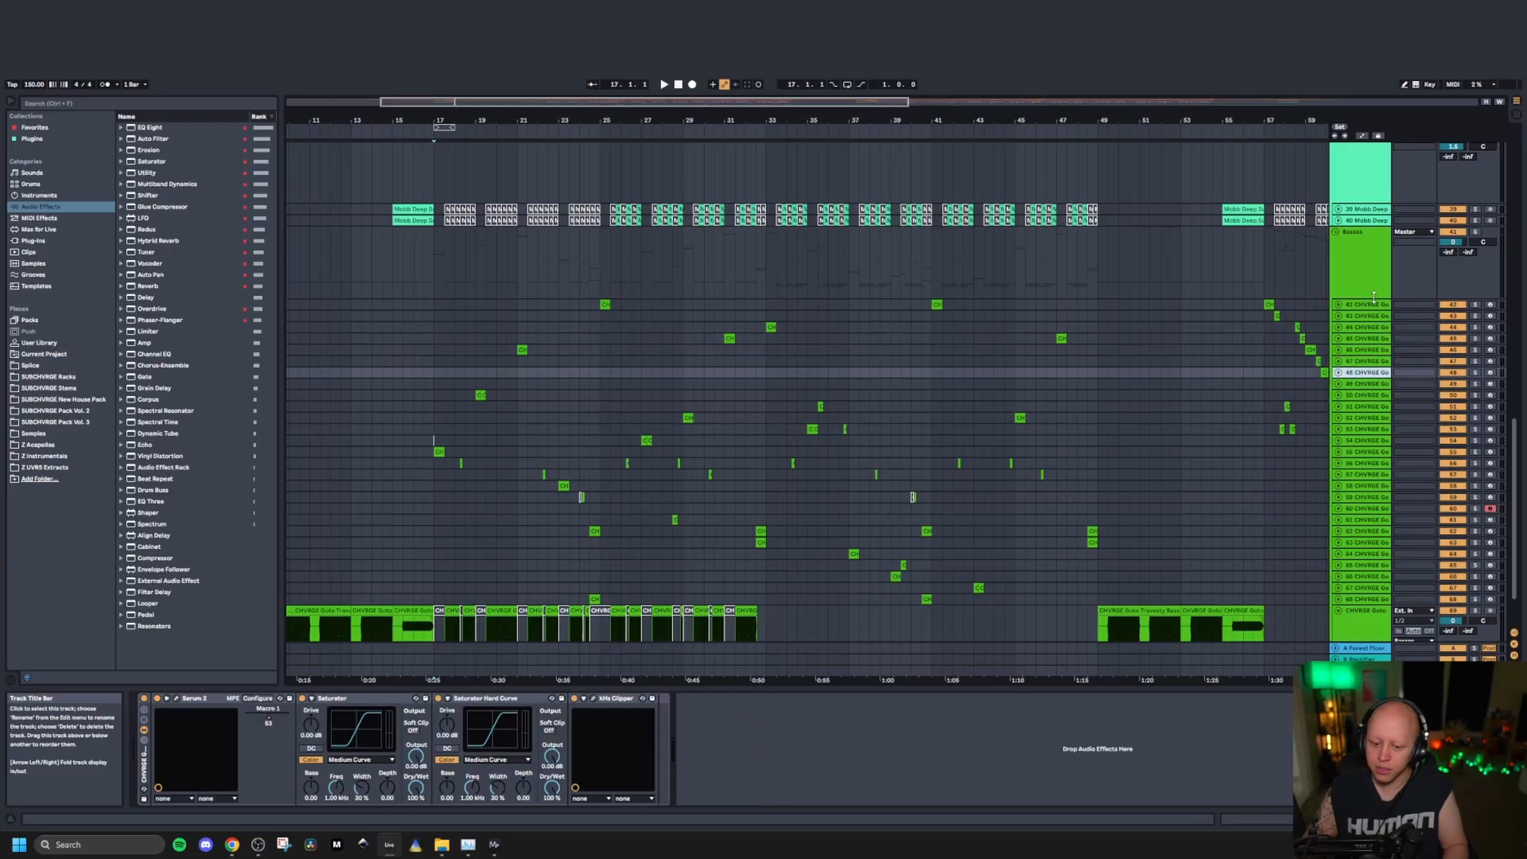
key("Down")
key("Down")
key("Down")
key("Down")
key("Down")
key("Down")
key("Down")
key("Down")
key("Down")
key("Down")
key("Down")
key("Down")
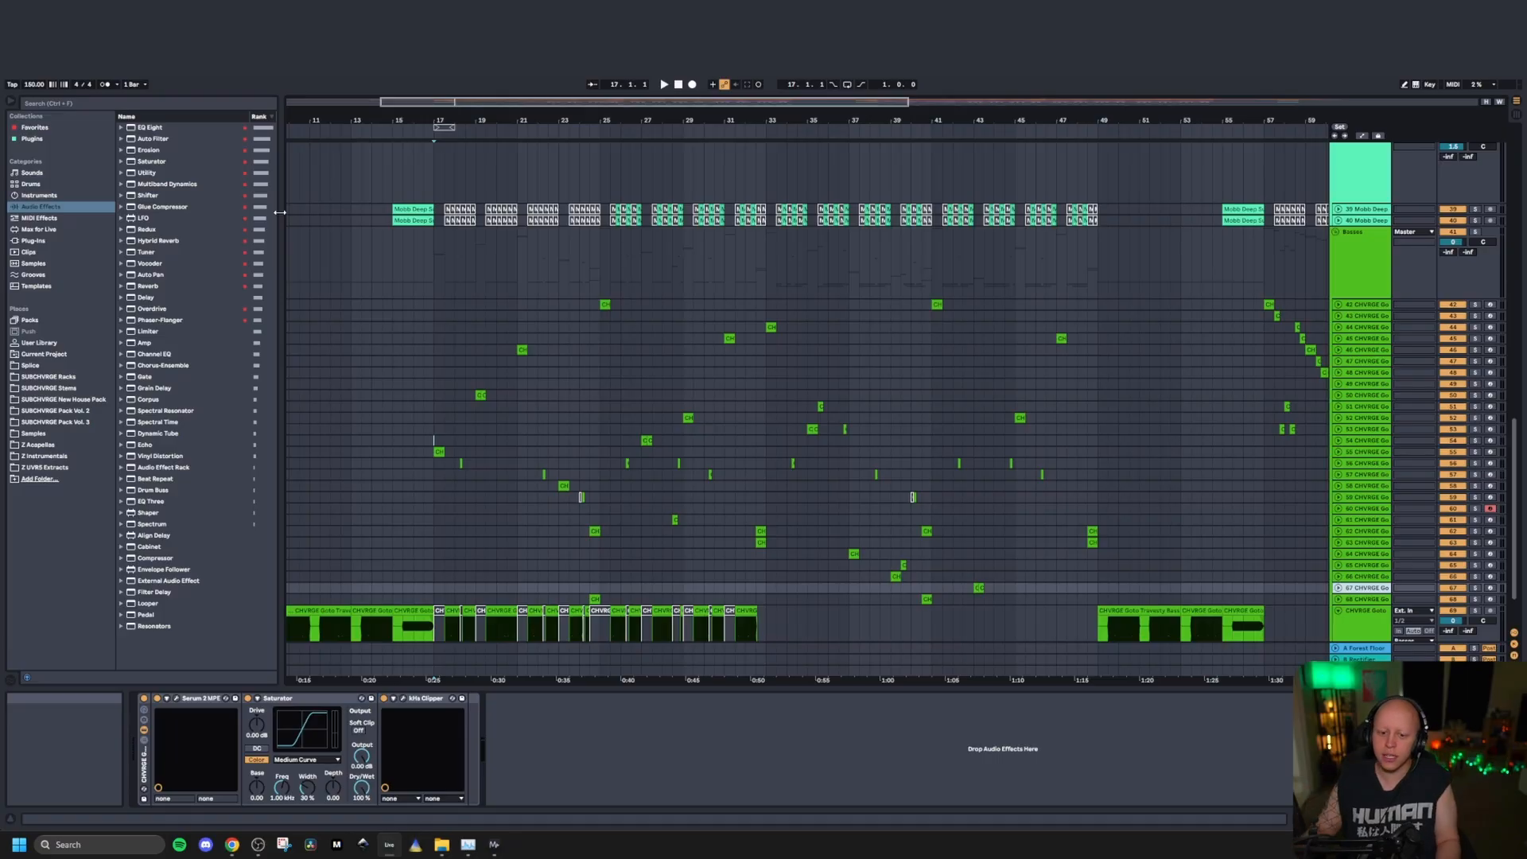
Step: Step back up through the bass tracks to track 47, comparing their Serum 2, Saturator and clipper chains
scroll(435, 445, "up", 3, "ctrl")
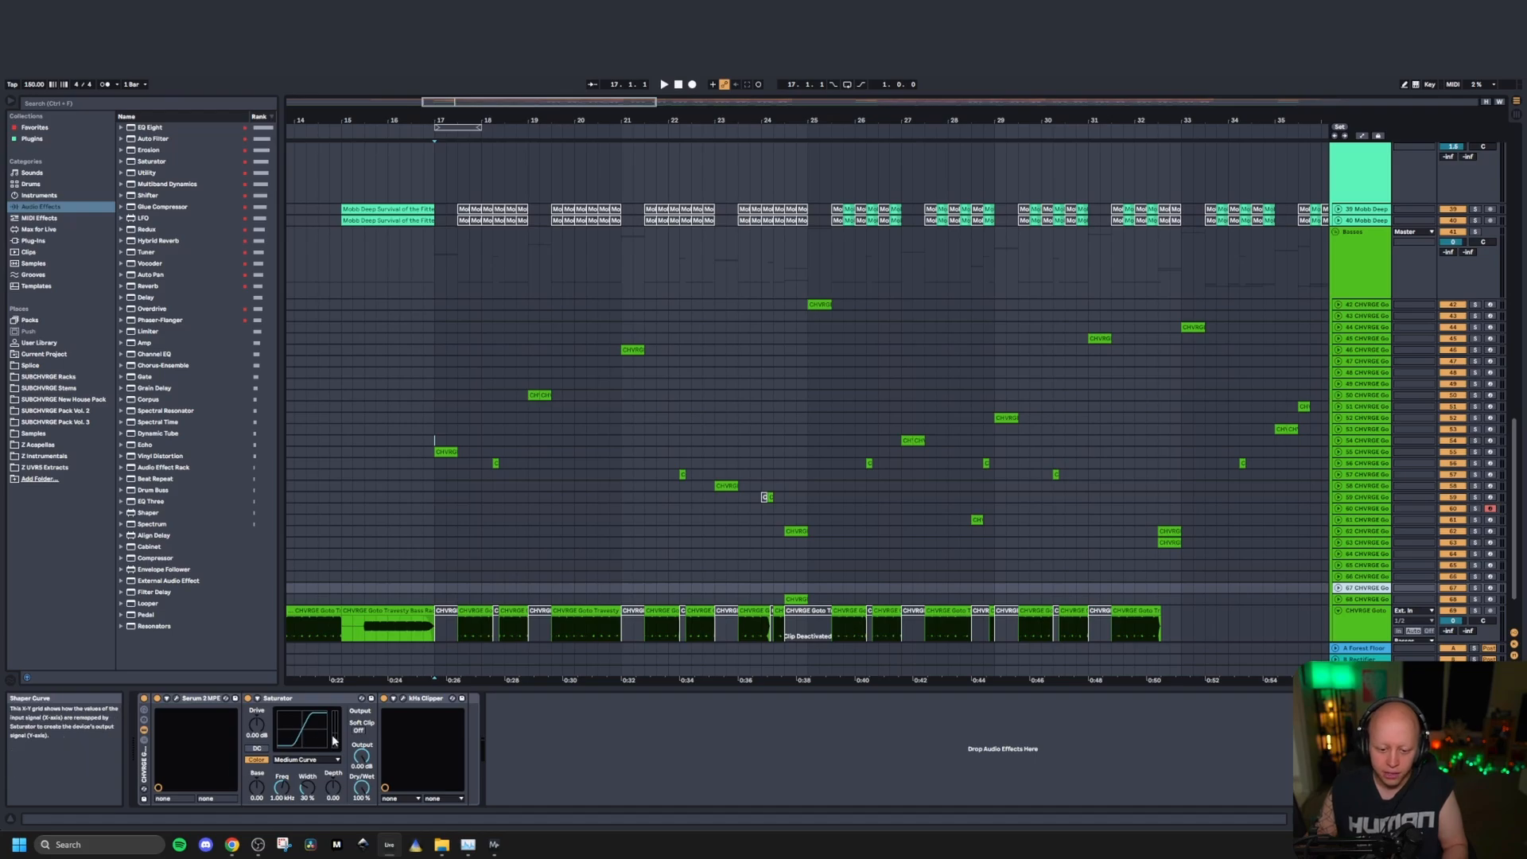
key("Up")
key("Up")
key("Up")
key("Up")
key("Up")
key("Up")
key("Up")
key("Up")
key("Up")
key("Up")
key("Up")
key("Up")
key("Up")
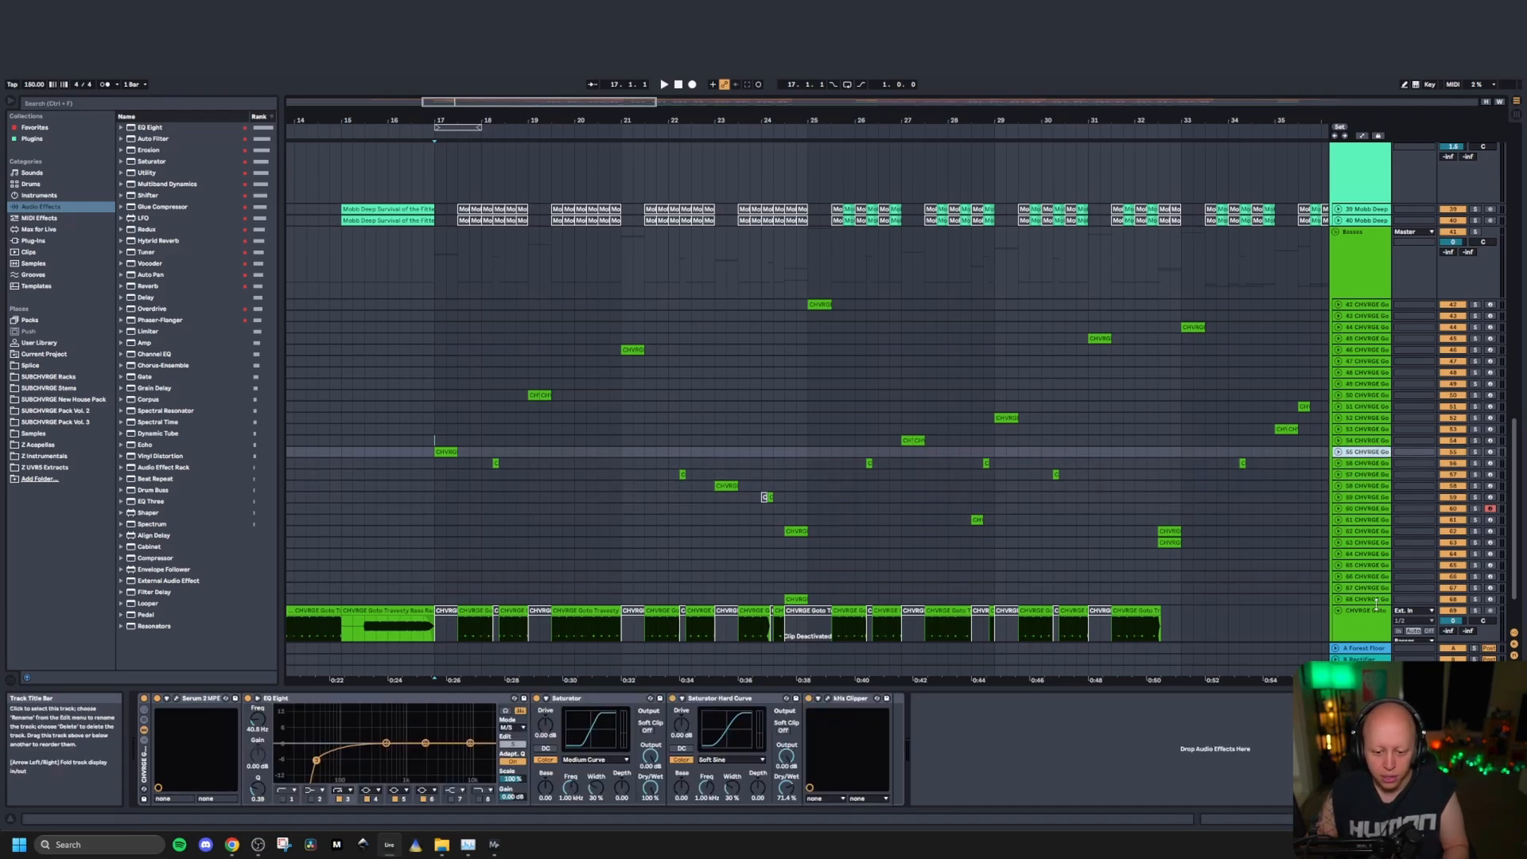
key("Up")
key("Up")
key("Up")
key("Up")
key("Up")
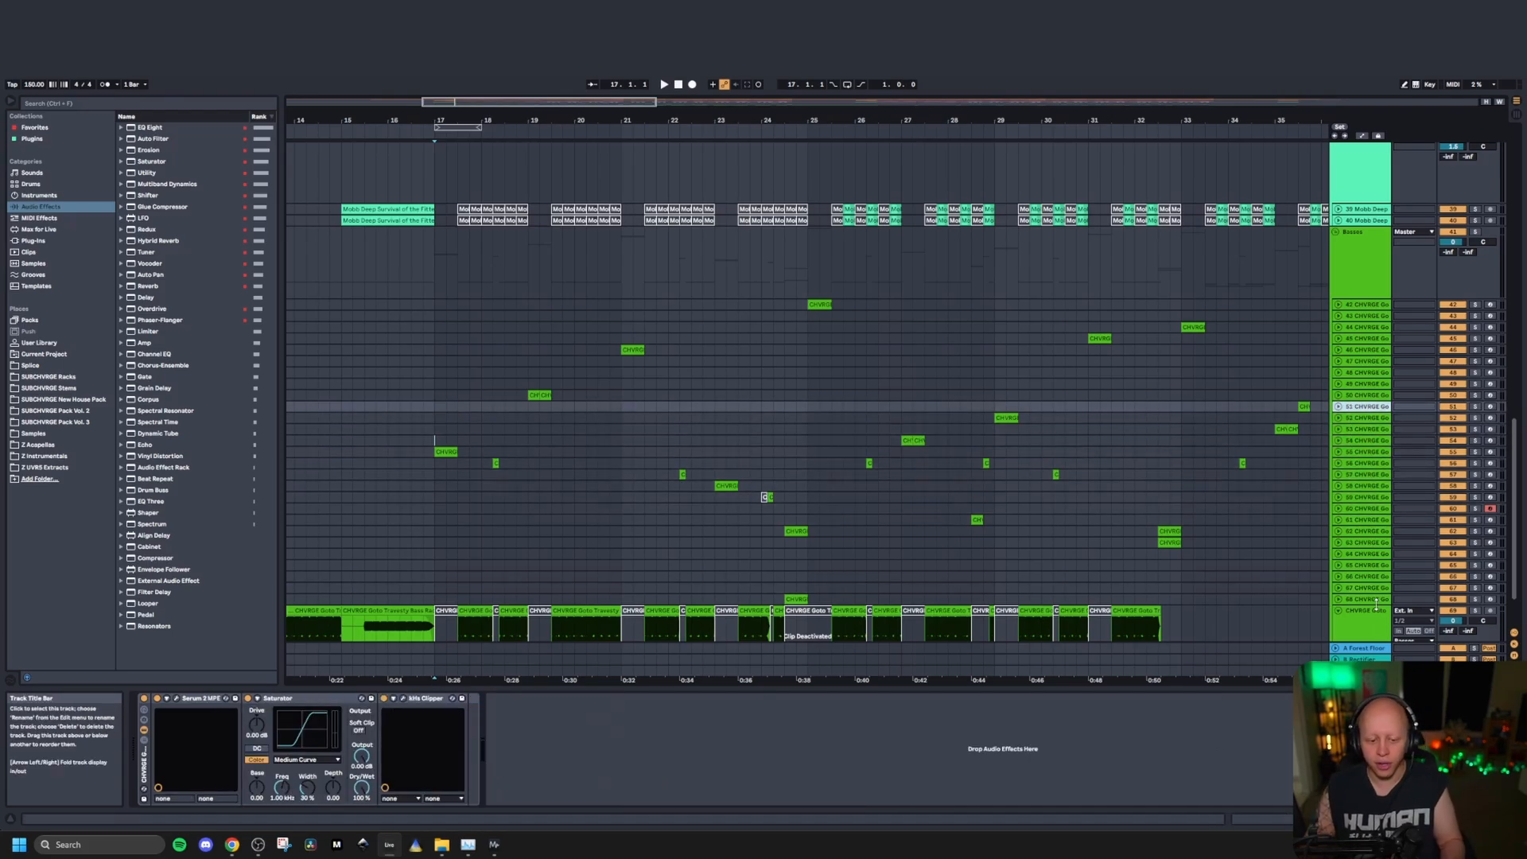
key("Up")
key("Up")
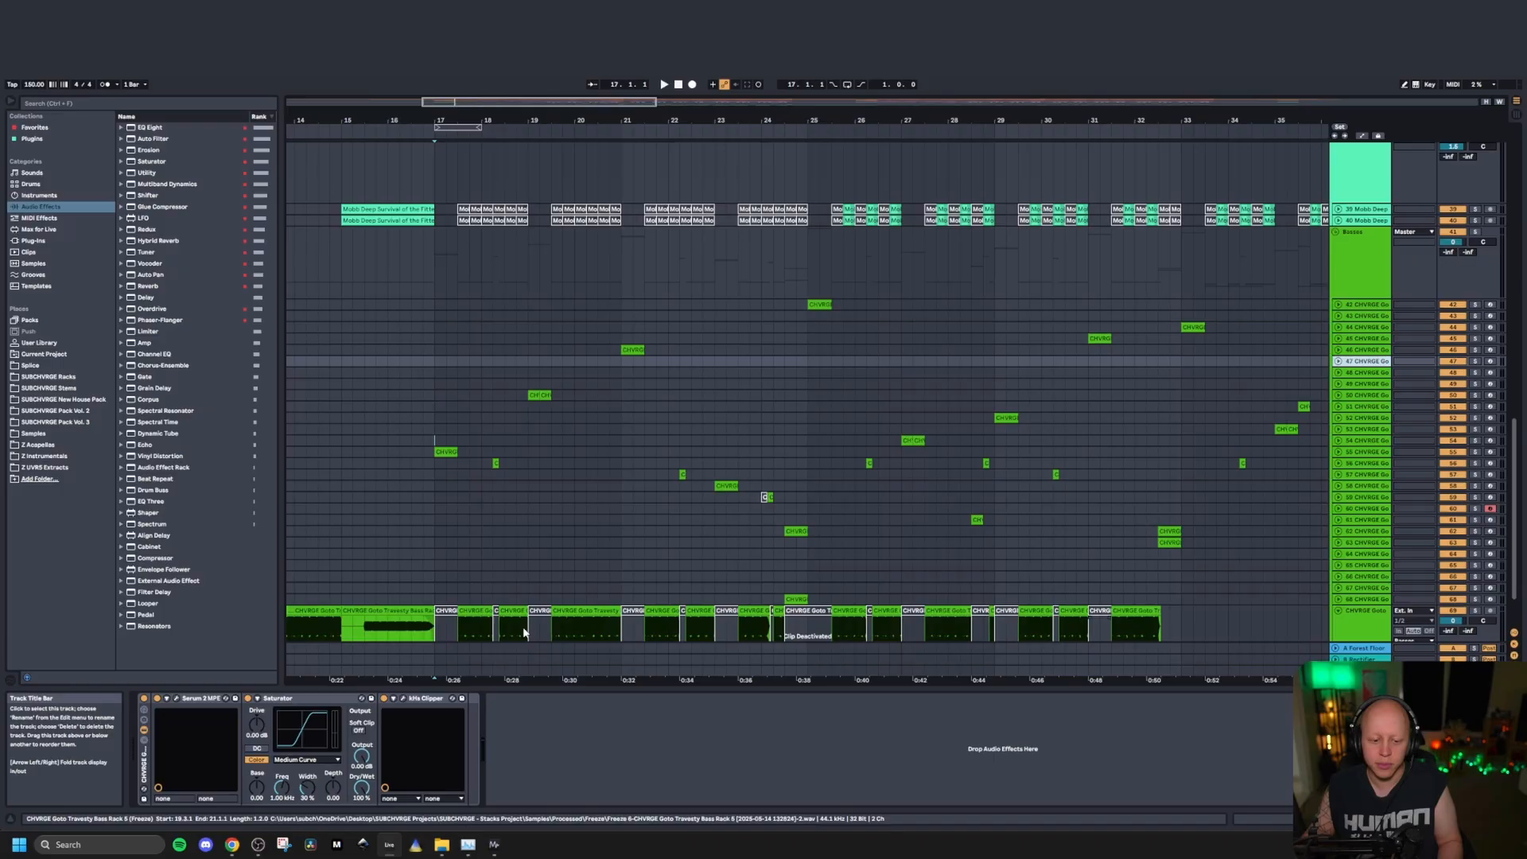
Step: Inspect the Serum 2 patches on tracks 47 and 54, browsing the additive wavetables of track 54's oscillator A
left_click(176, 698)
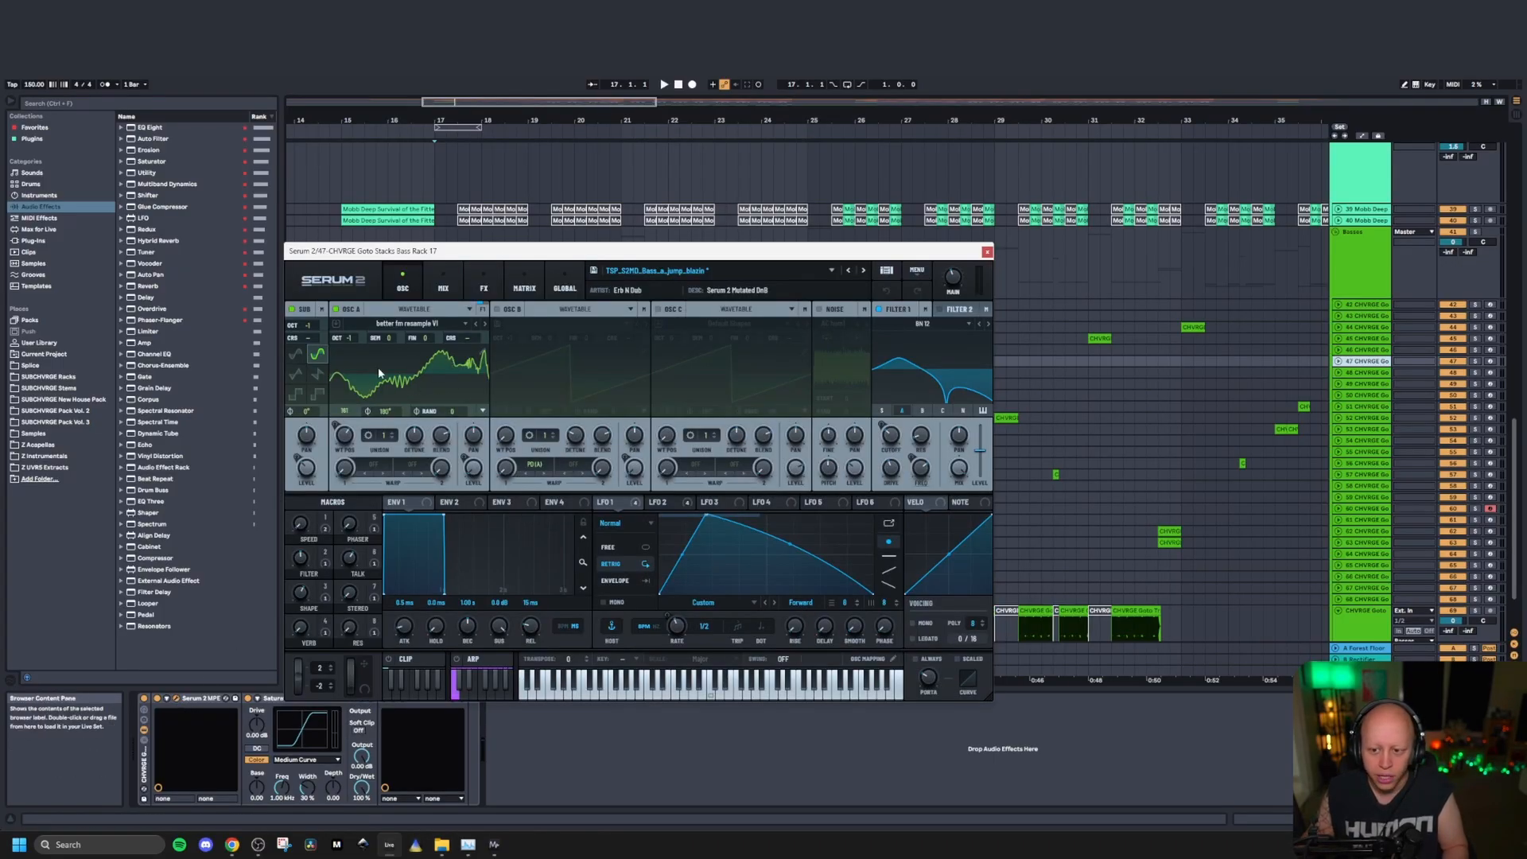
left_click(1376, 443)
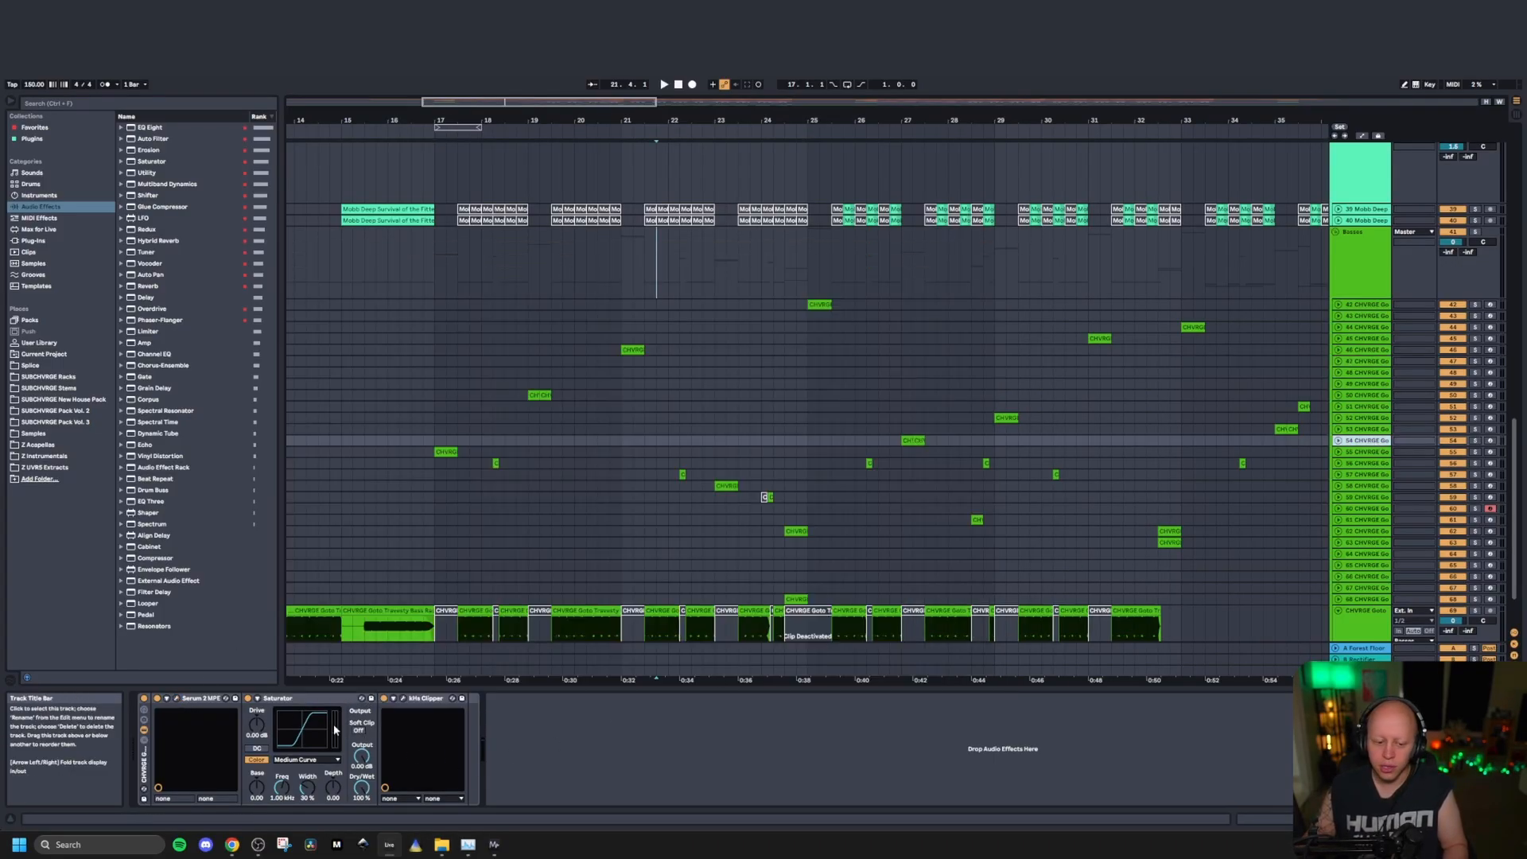
left_click(177, 698)
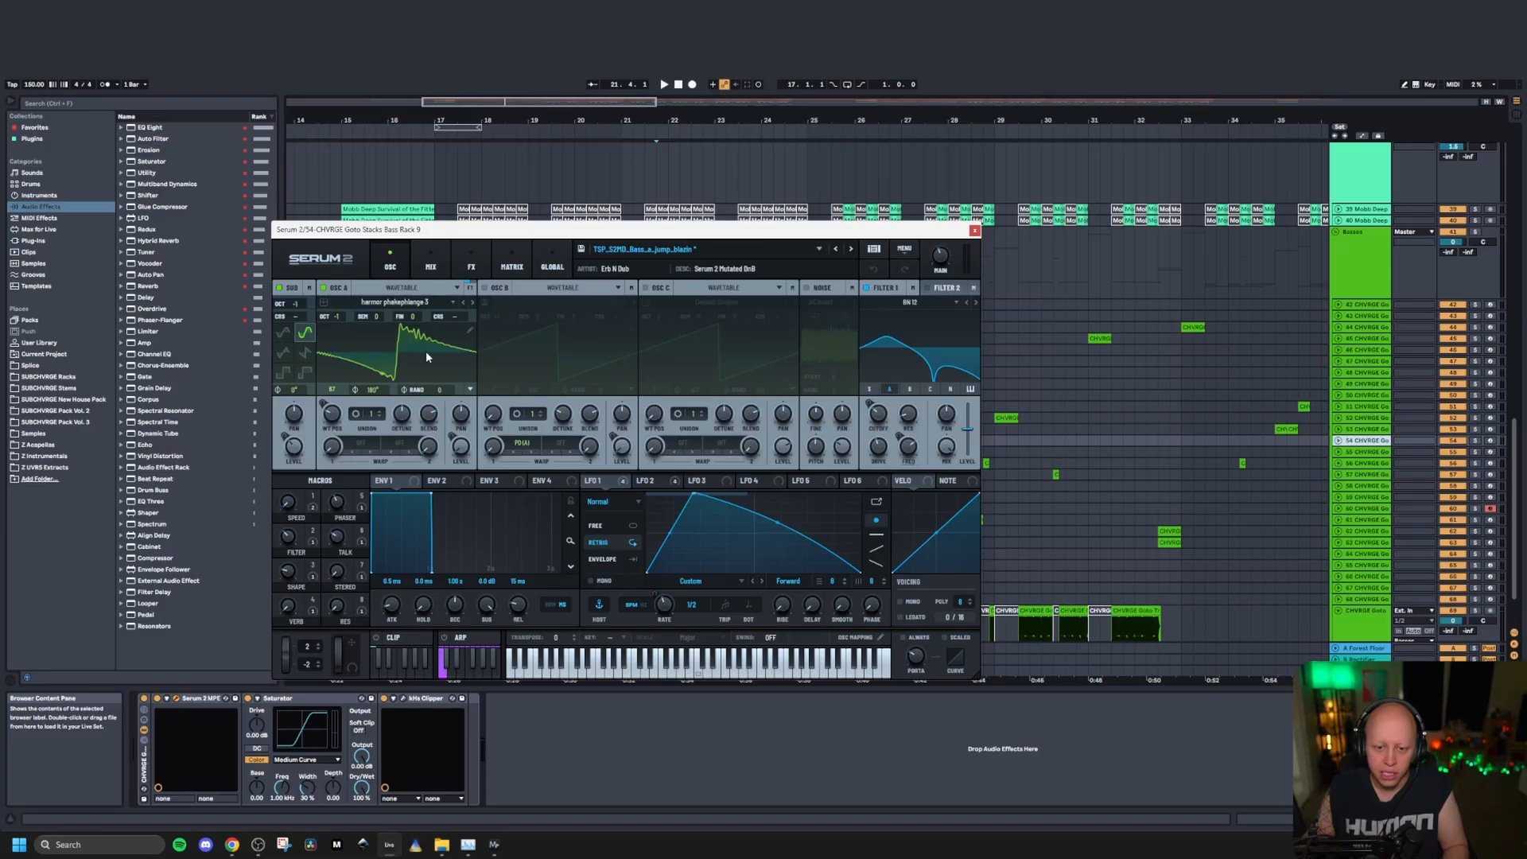
left_click(401, 303)
mouse_move(394, 344)
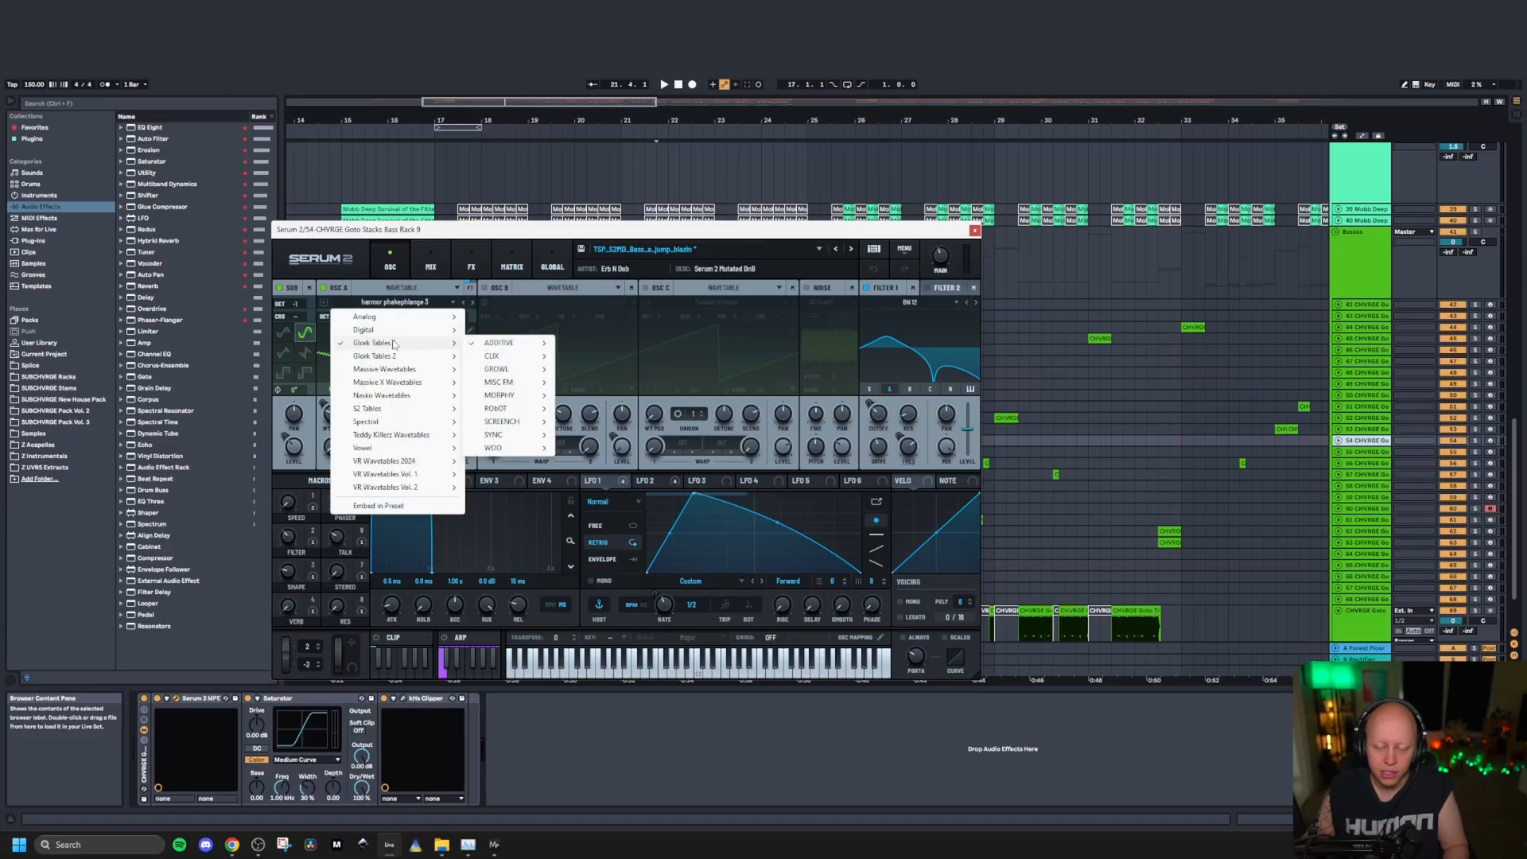
mouse_move(539, 344)
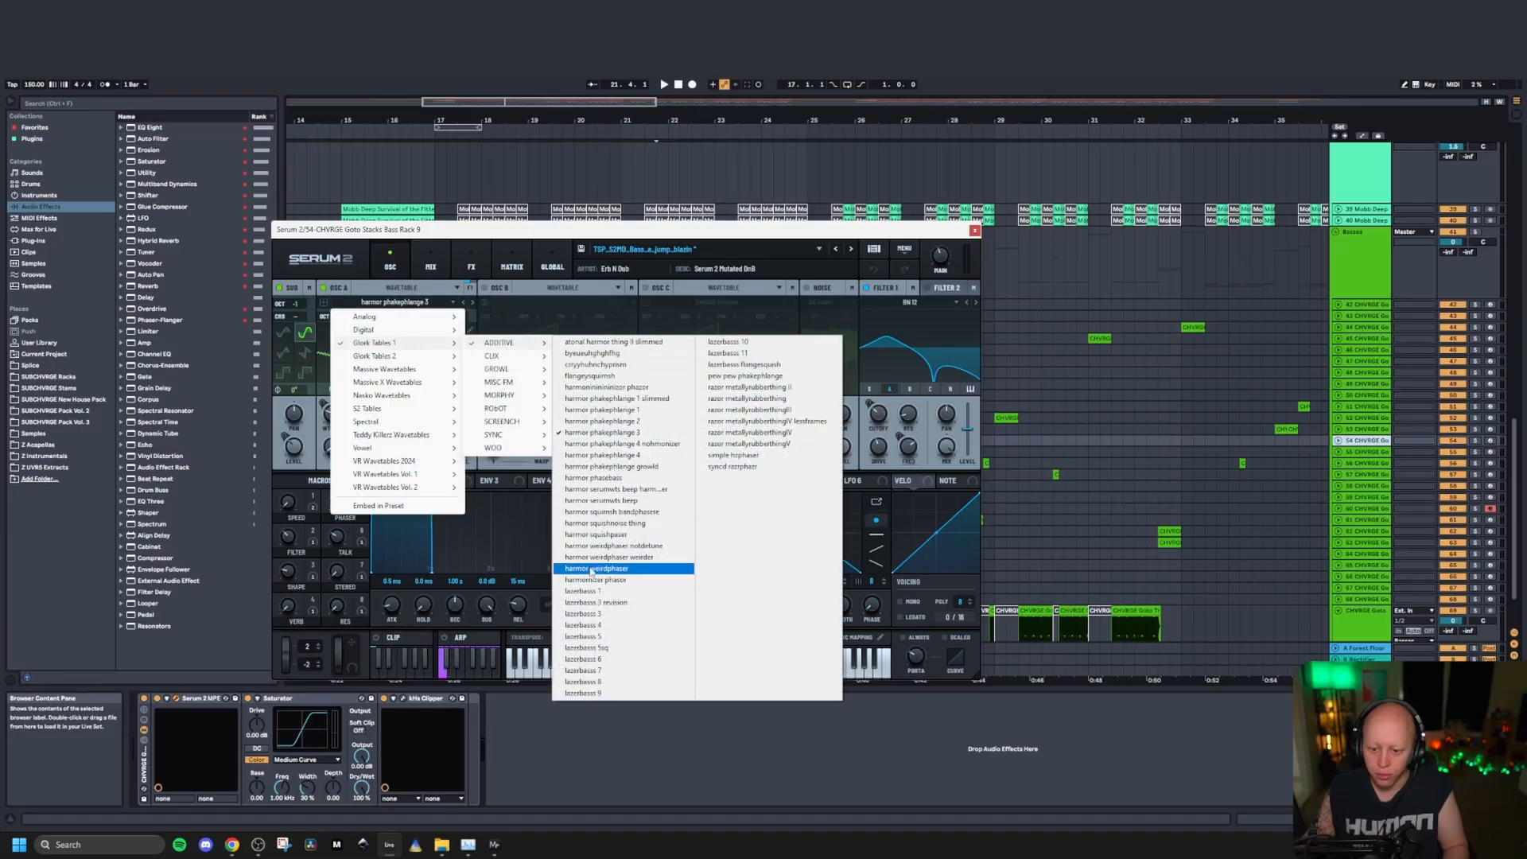
left_click(1138, 429)
Step: Save the set and audition the soloed Basses group from bar 17 while following its clips
key("ctrl+s")
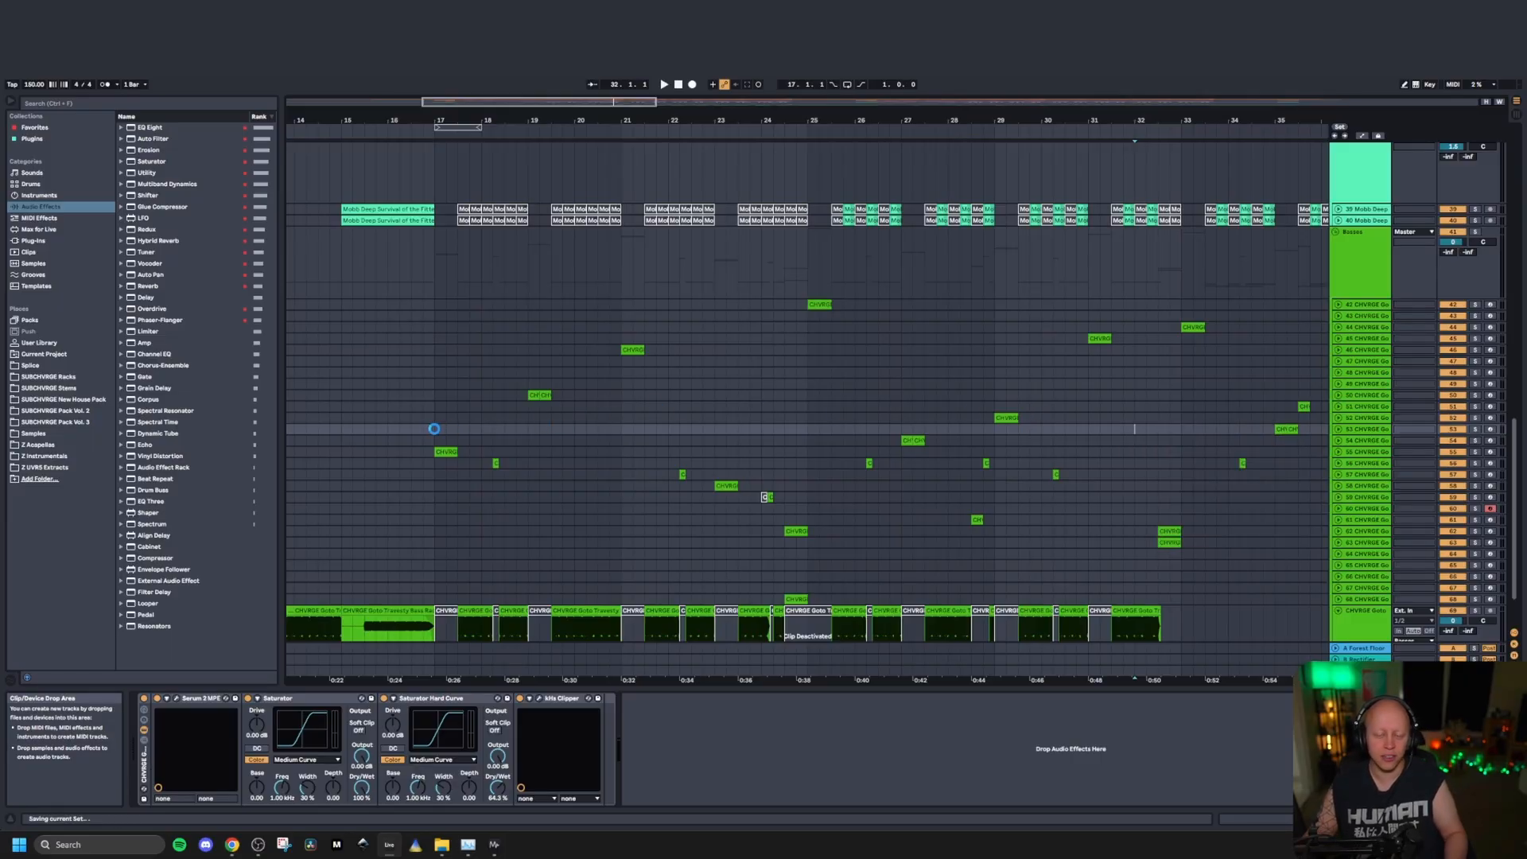
left_click(434, 429)
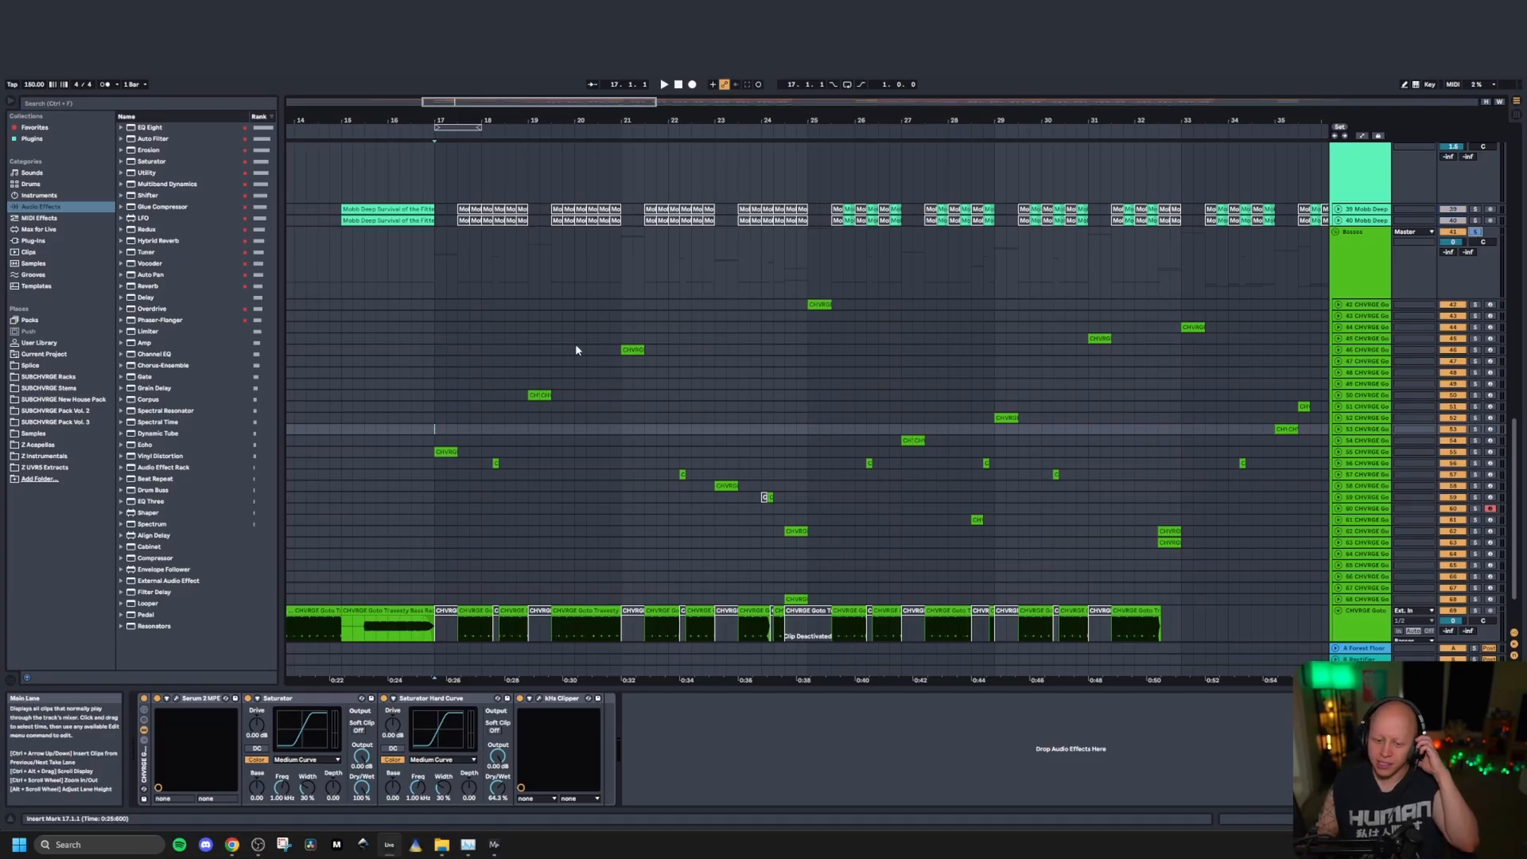
key("space")
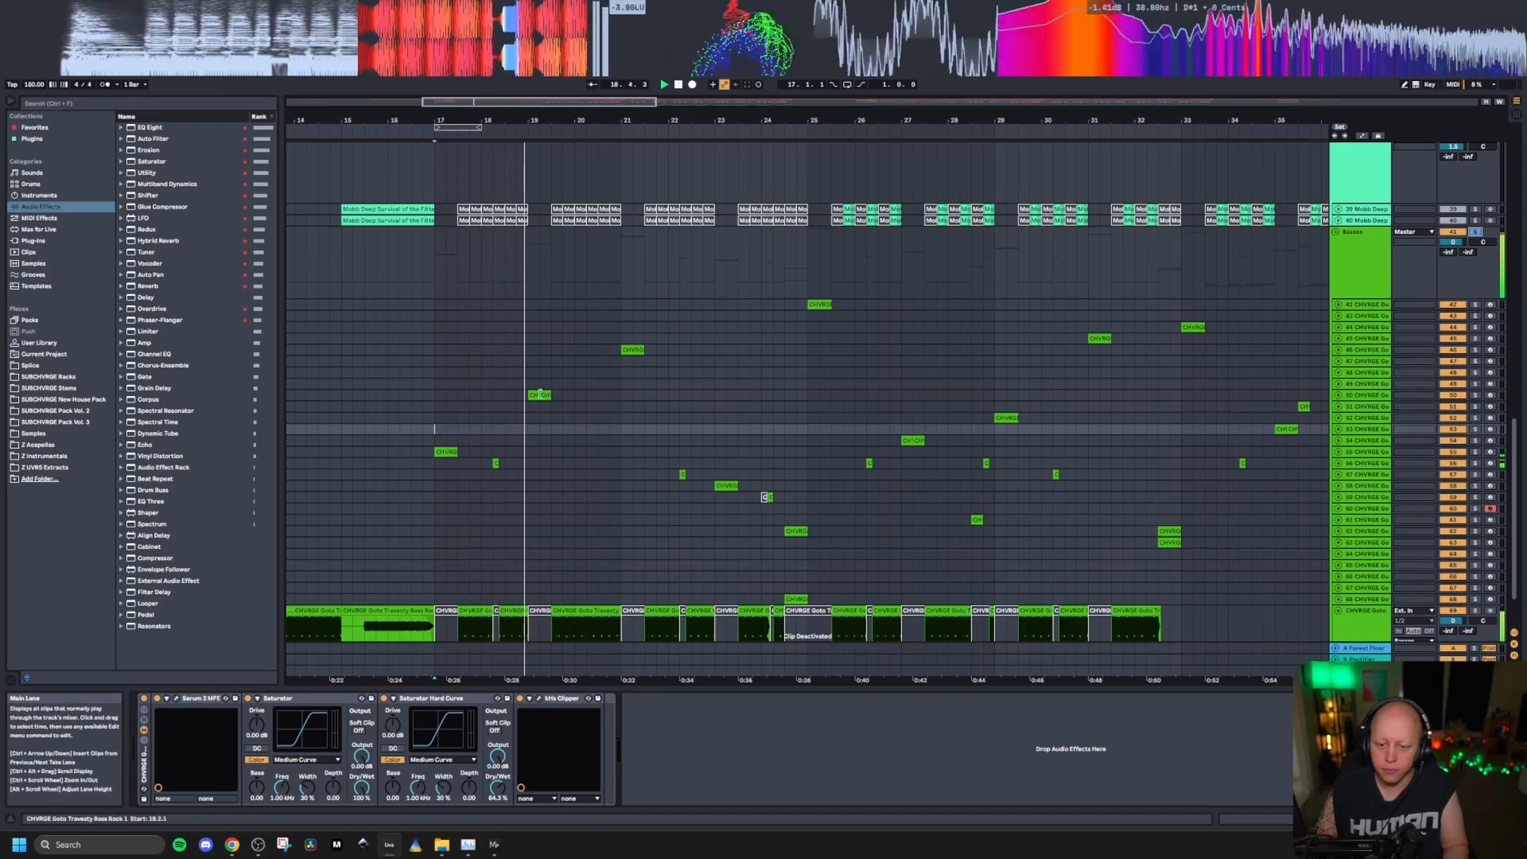
scroll(531, 394, "up", 3)
scroll(570, 394, "down", 3)
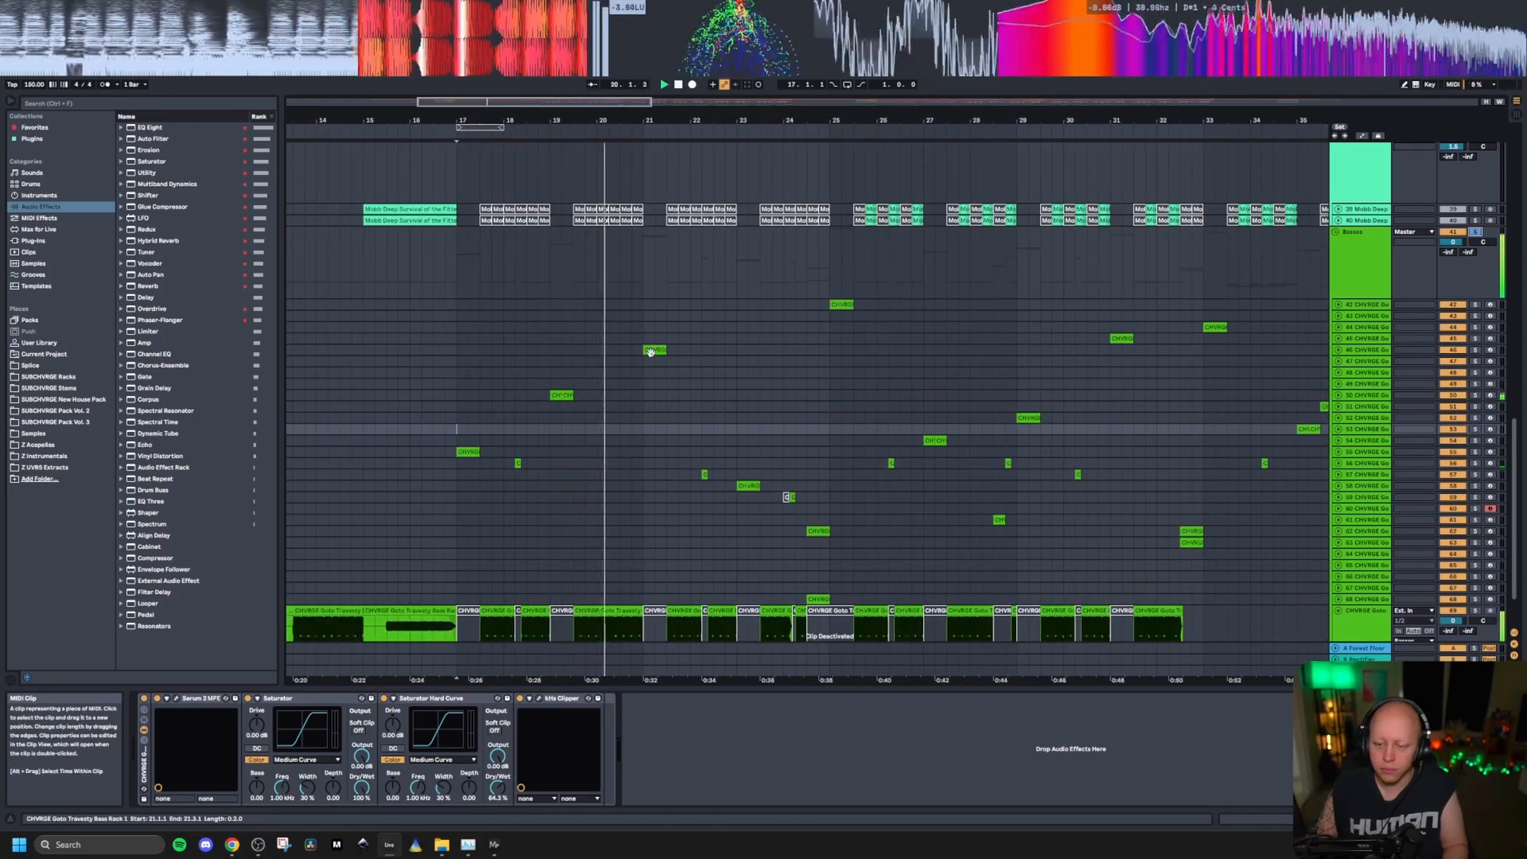
scroll(650, 352, "up", 3)
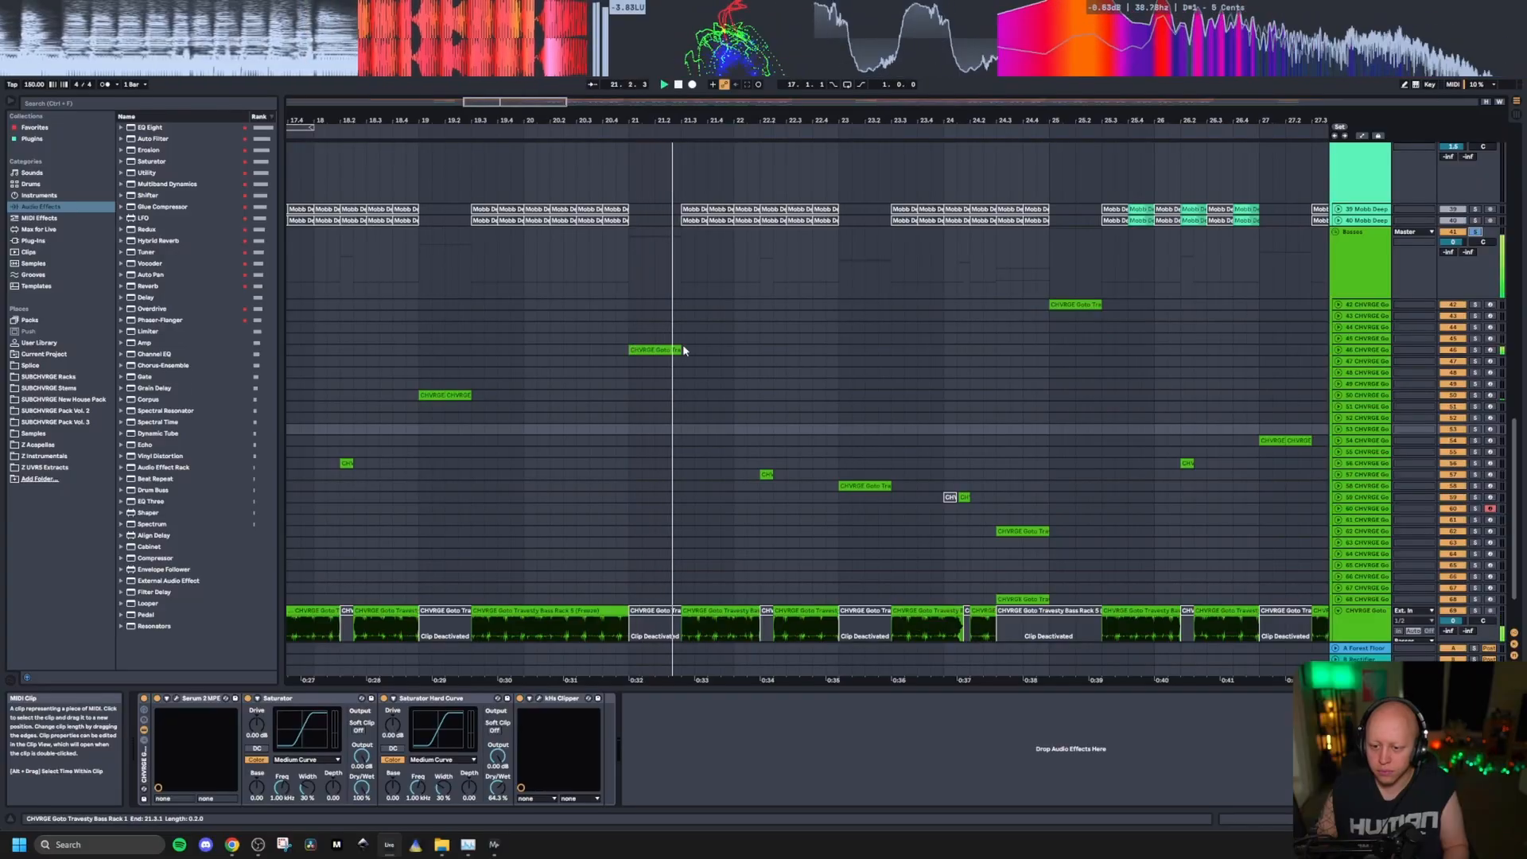
scroll(612, 424, "down", 6)
scroll(700, 573, "down", 2)
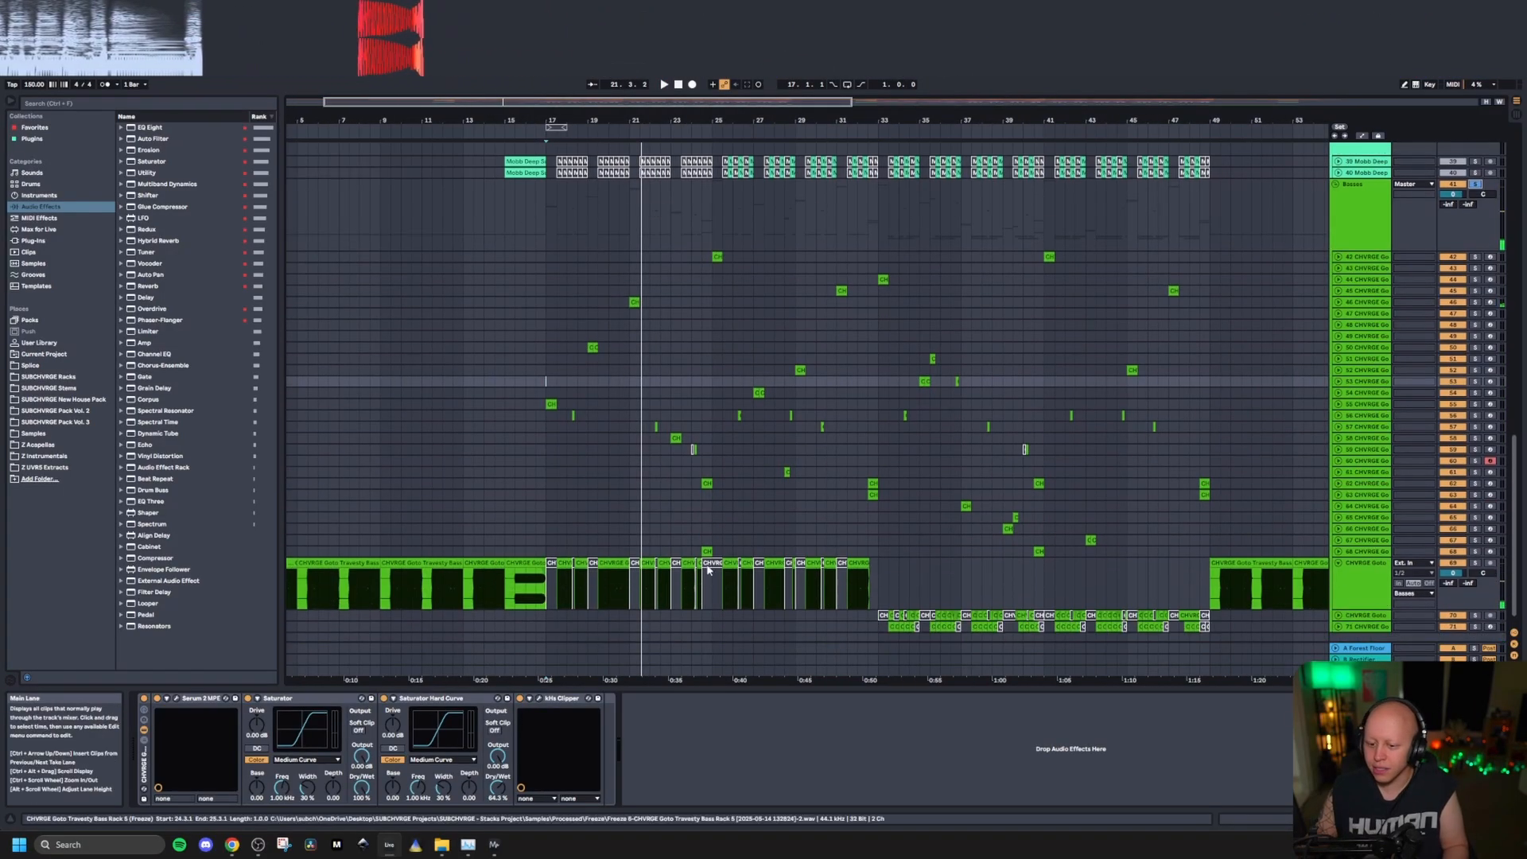
Step: Audition the short bass clip on track 57 at bar 22.2 and the soloed clip on track 58 at bar 23
scroll(722, 526, "up", 3)
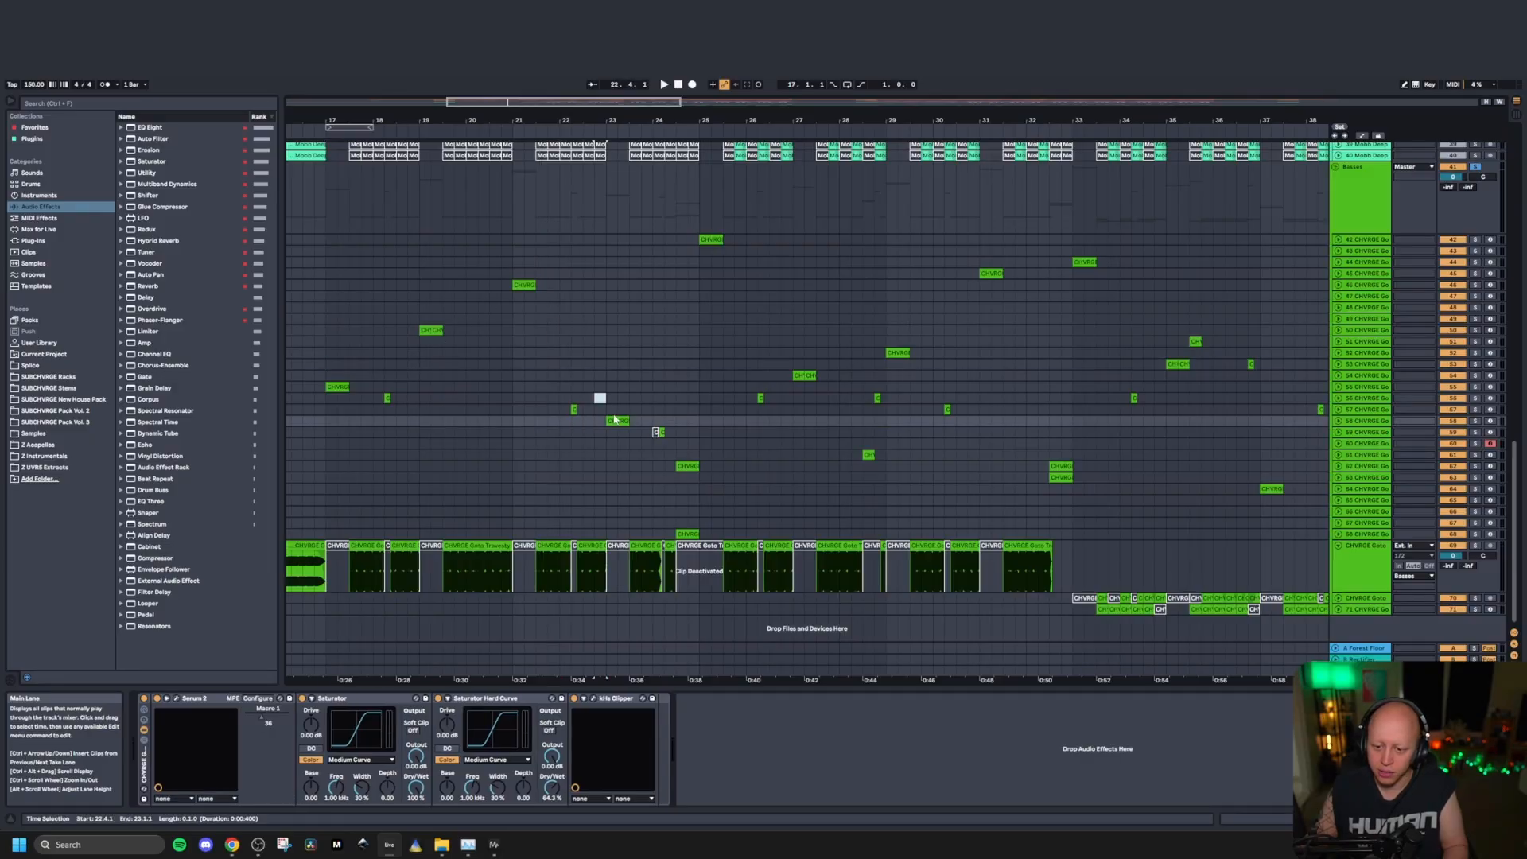
left_click_drag(600, 398, 649, 420)
left_click(575, 408)
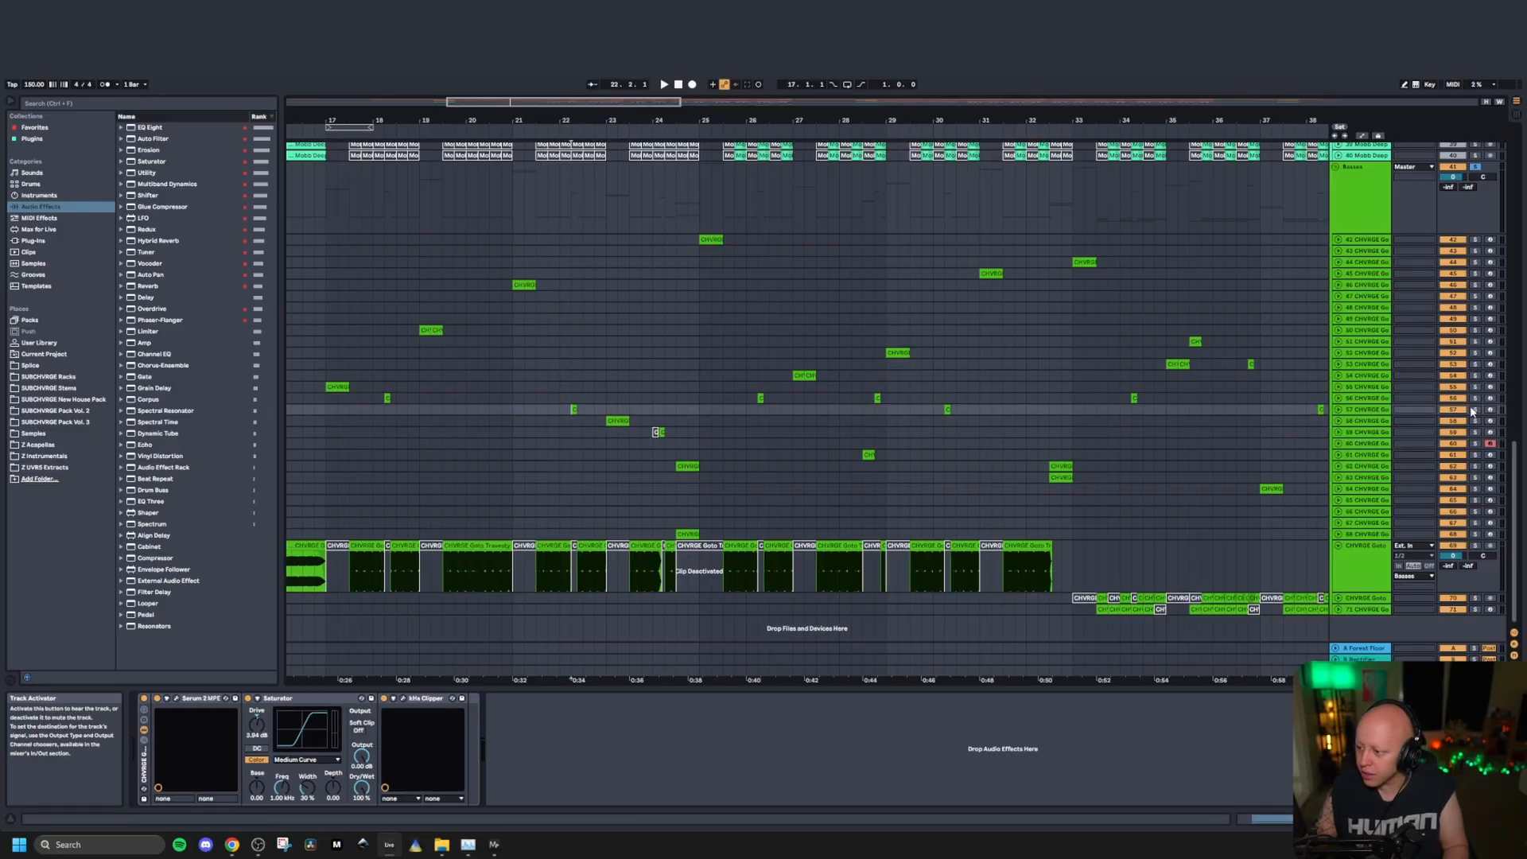
key("space")
key("space")
left_click(623, 421)
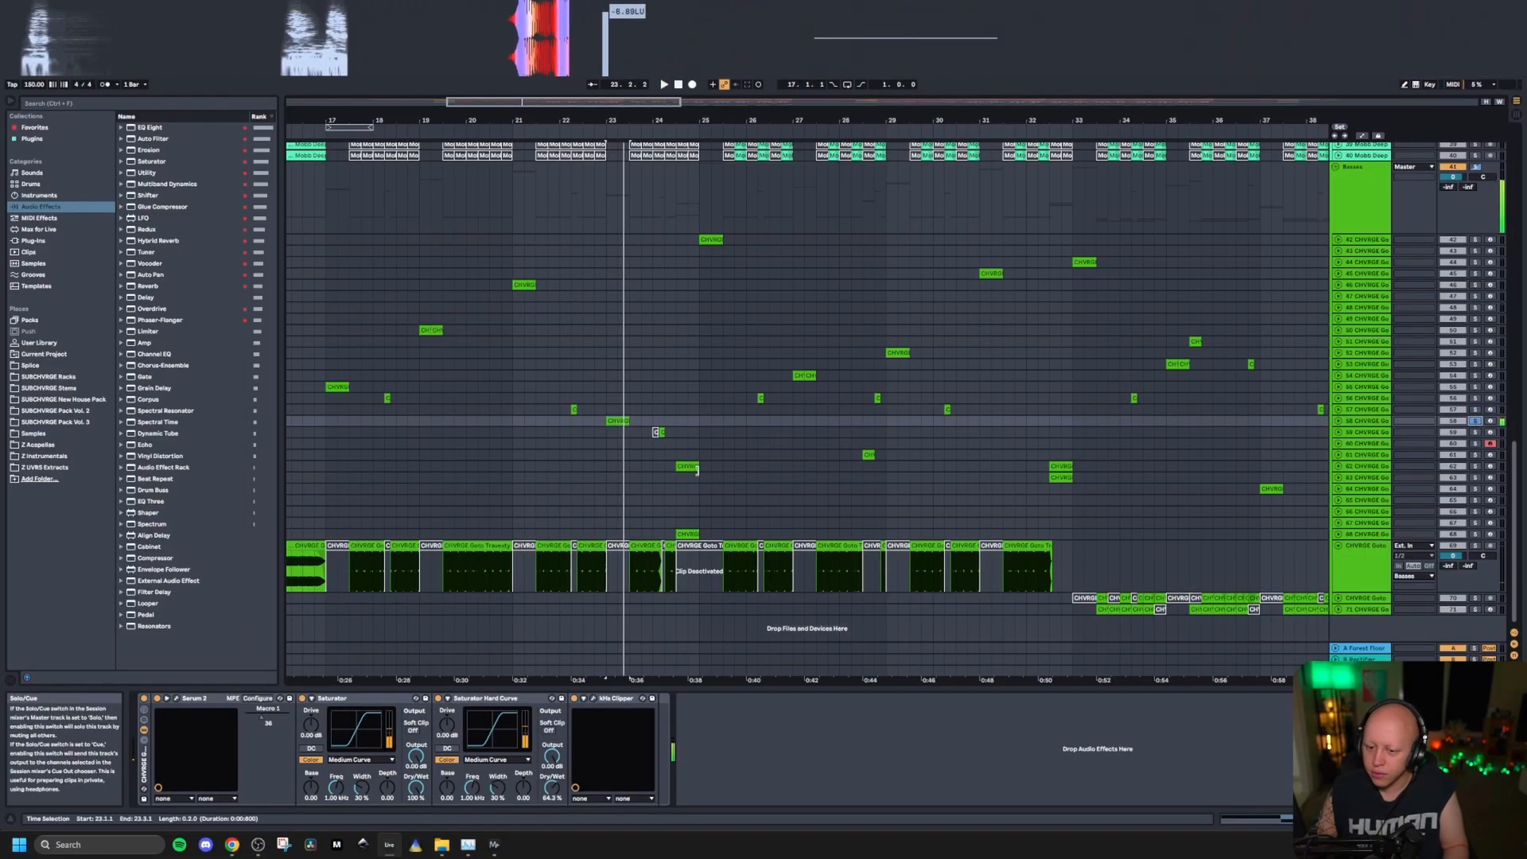
left_click(687, 466)
left_click(618, 419)
key("space")
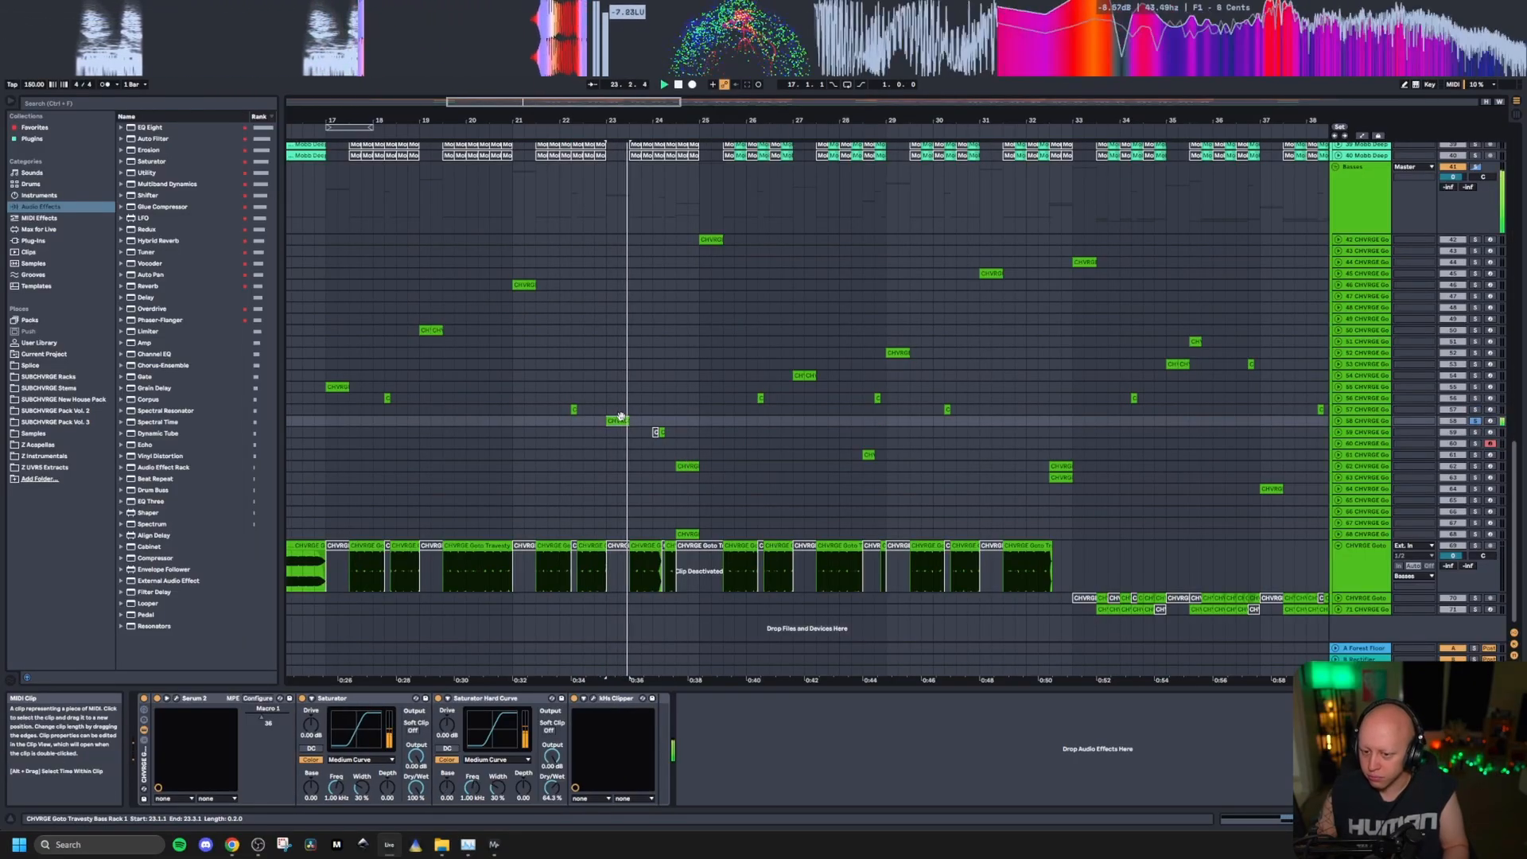
Step: Audition the bass layers on tracks 62 and 68 at bar 24.3, soloing each track in turn
left_click(680, 465)
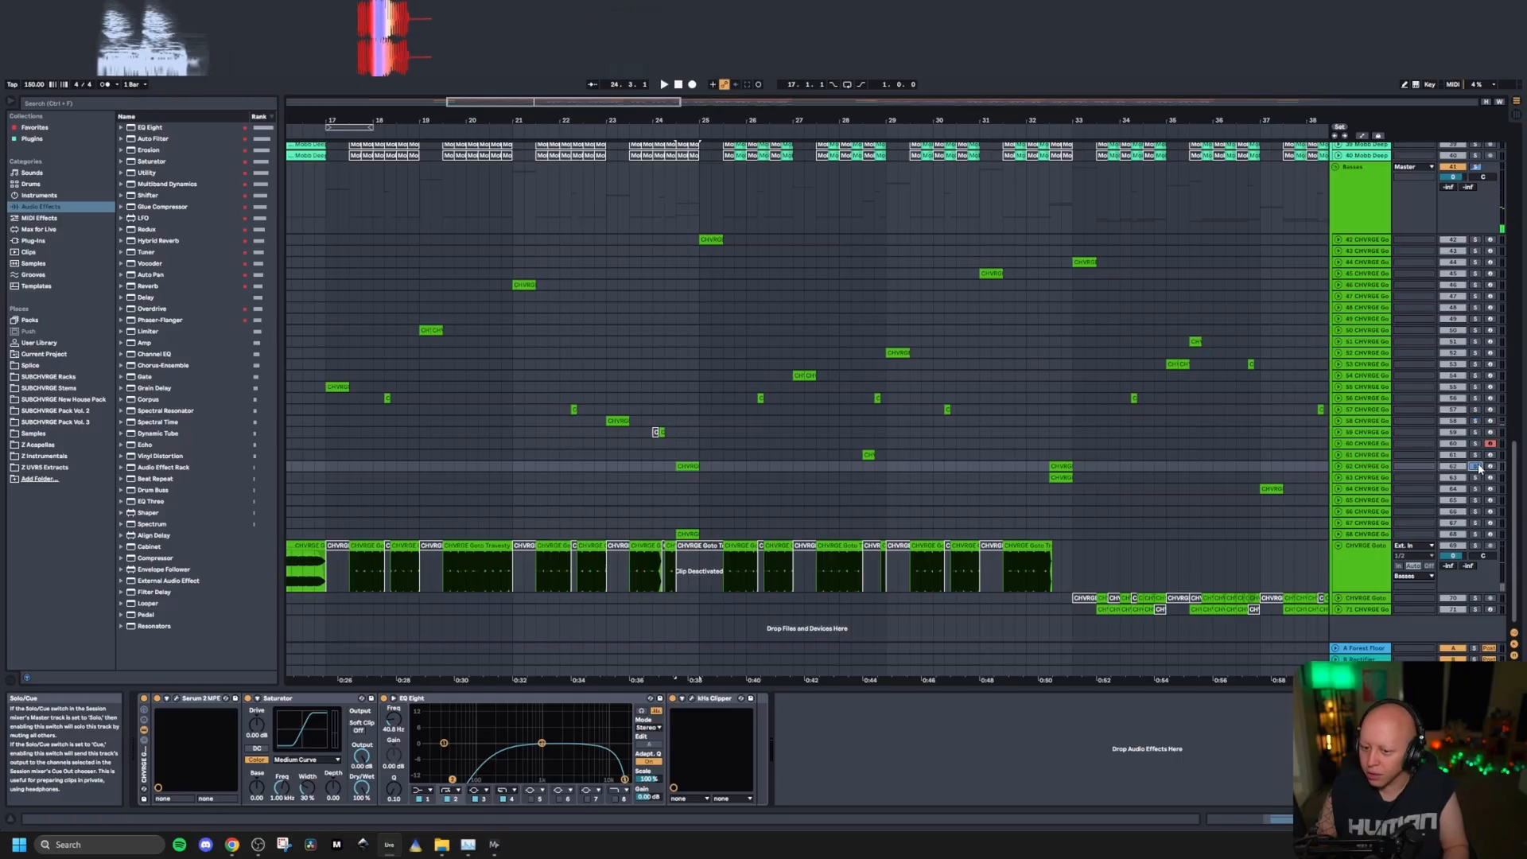
left_click(1474, 534)
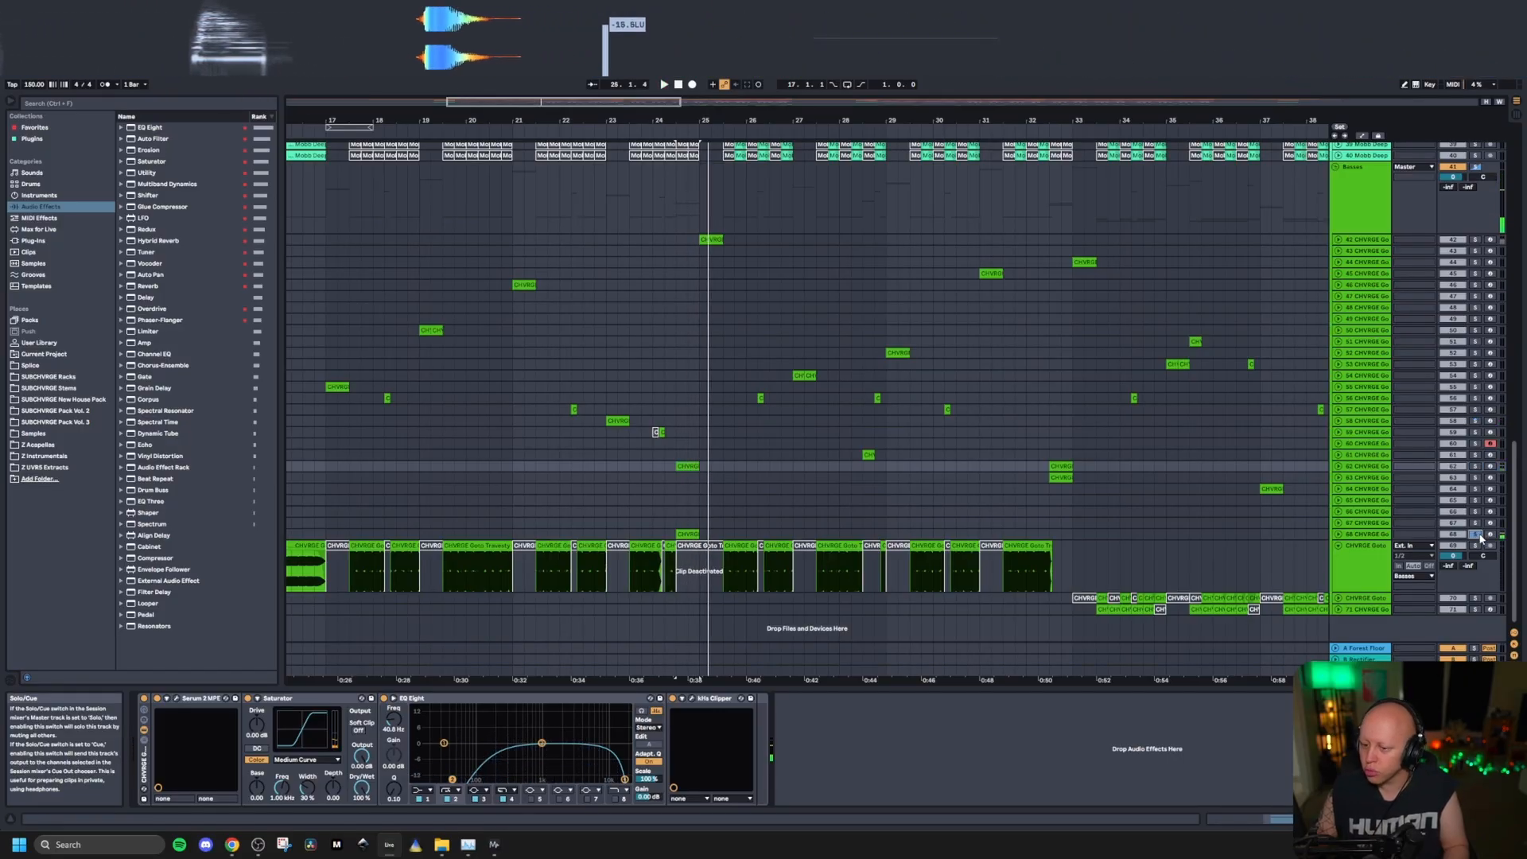
key("space")
Step: Solo track 54, audition its clip from bar 27, and close its Serum 2 window
left_click(803, 375)
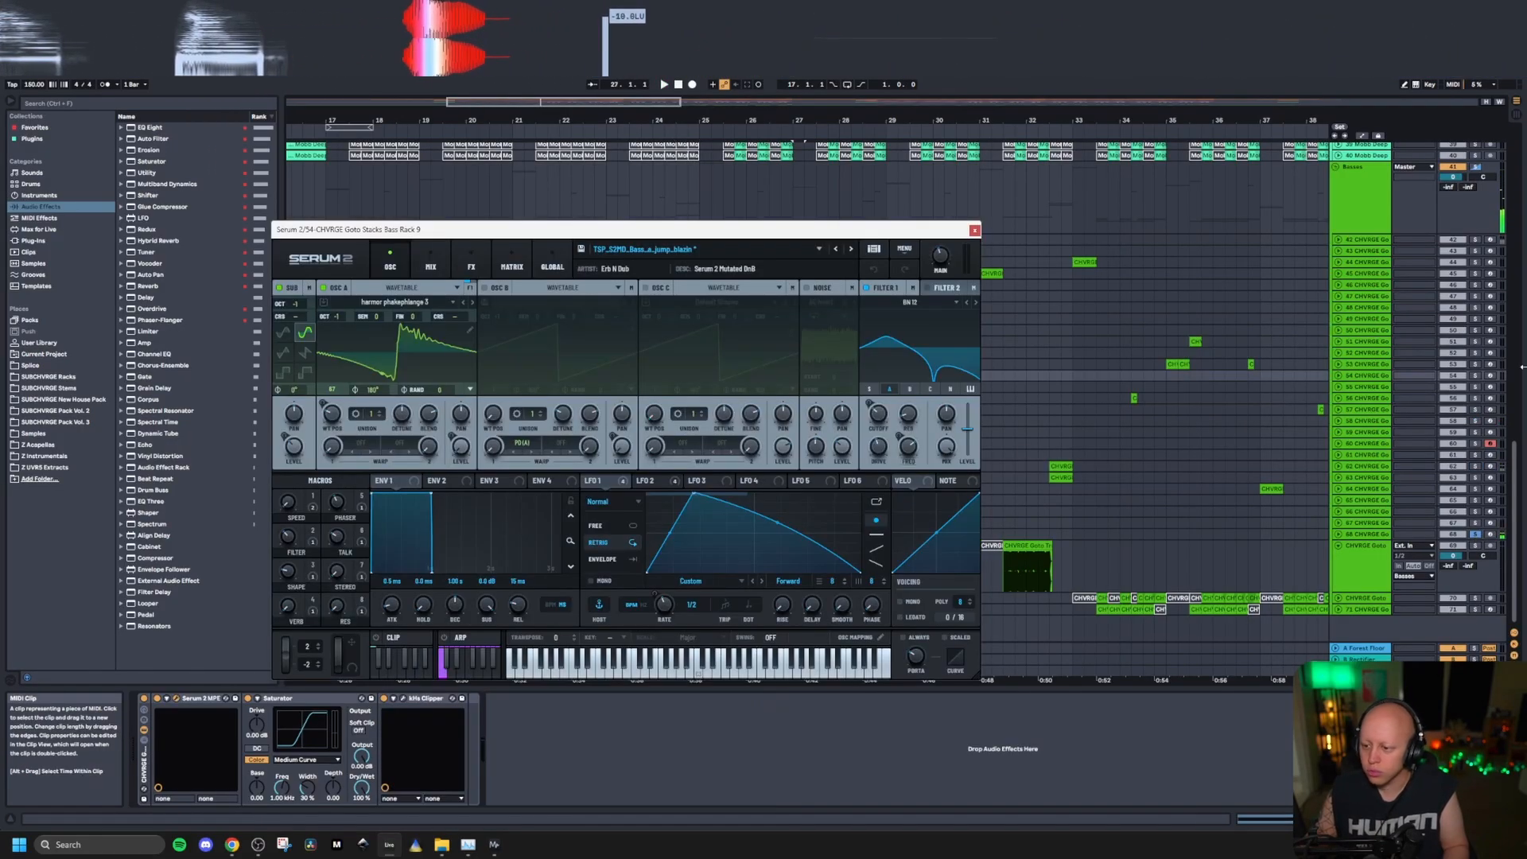
left_click(1475, 375)
key("space")
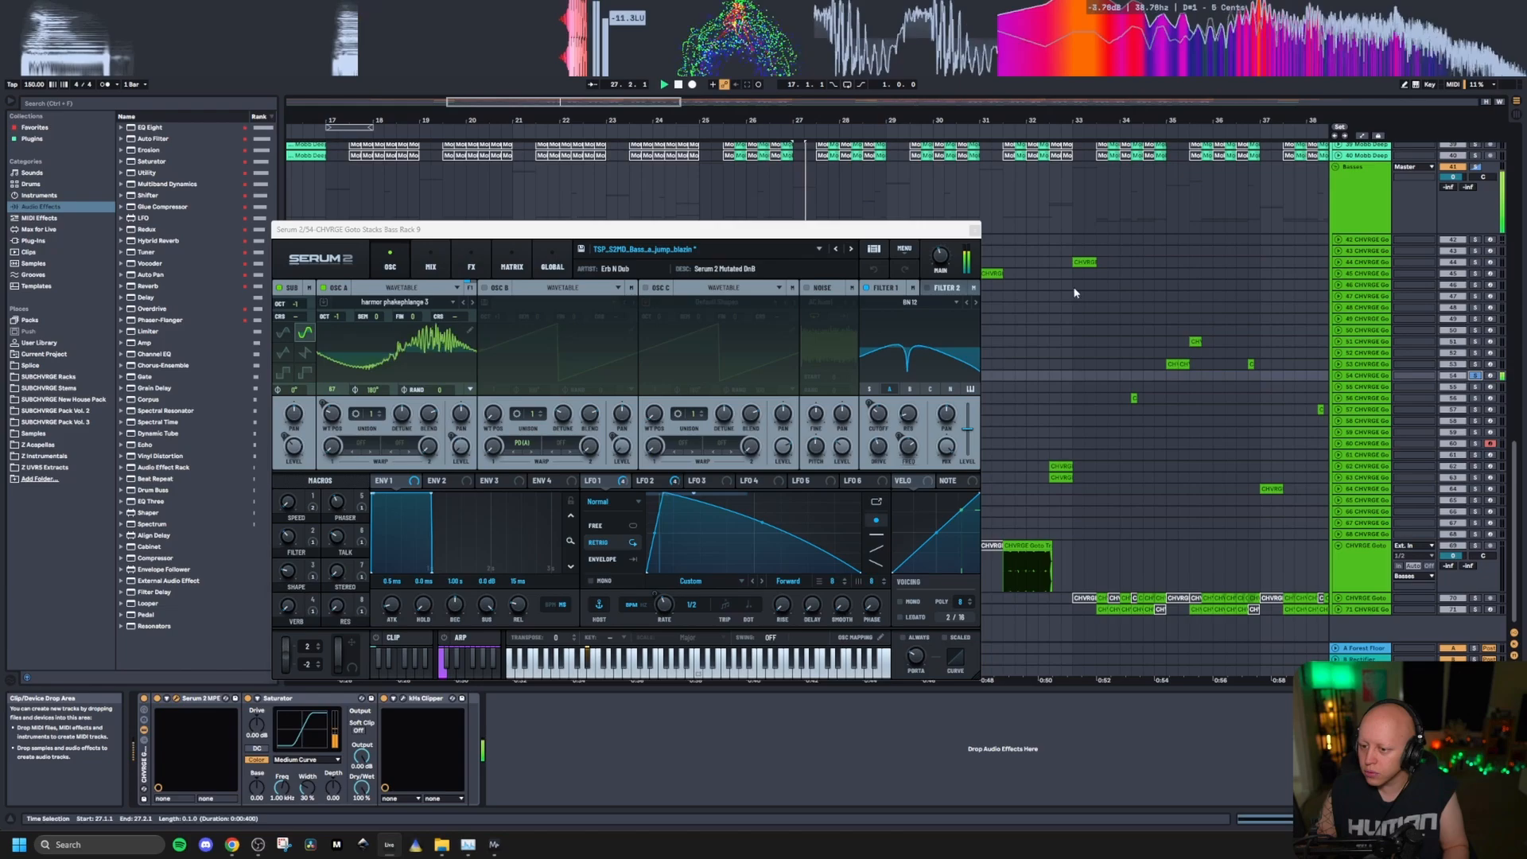
left_click(974, 230)
key("space")
right_click(642, 365)
left_click(576, 358)
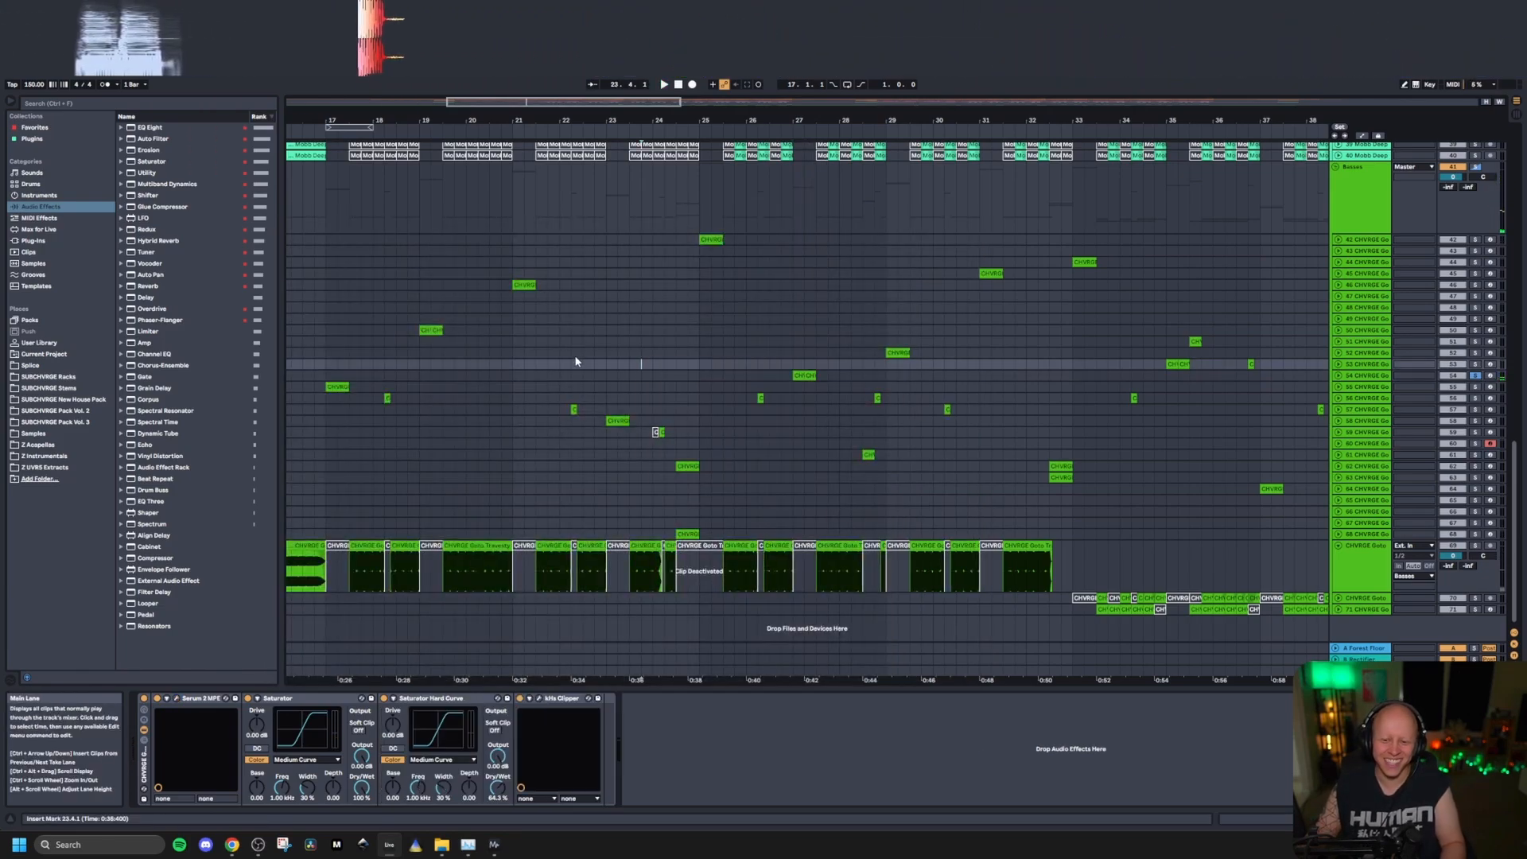
Step: Examine the Basses group's device chain across the whole arrangement at bar 17, bar 12 and beyond the song's end
key("w")
left_click(441, 209)
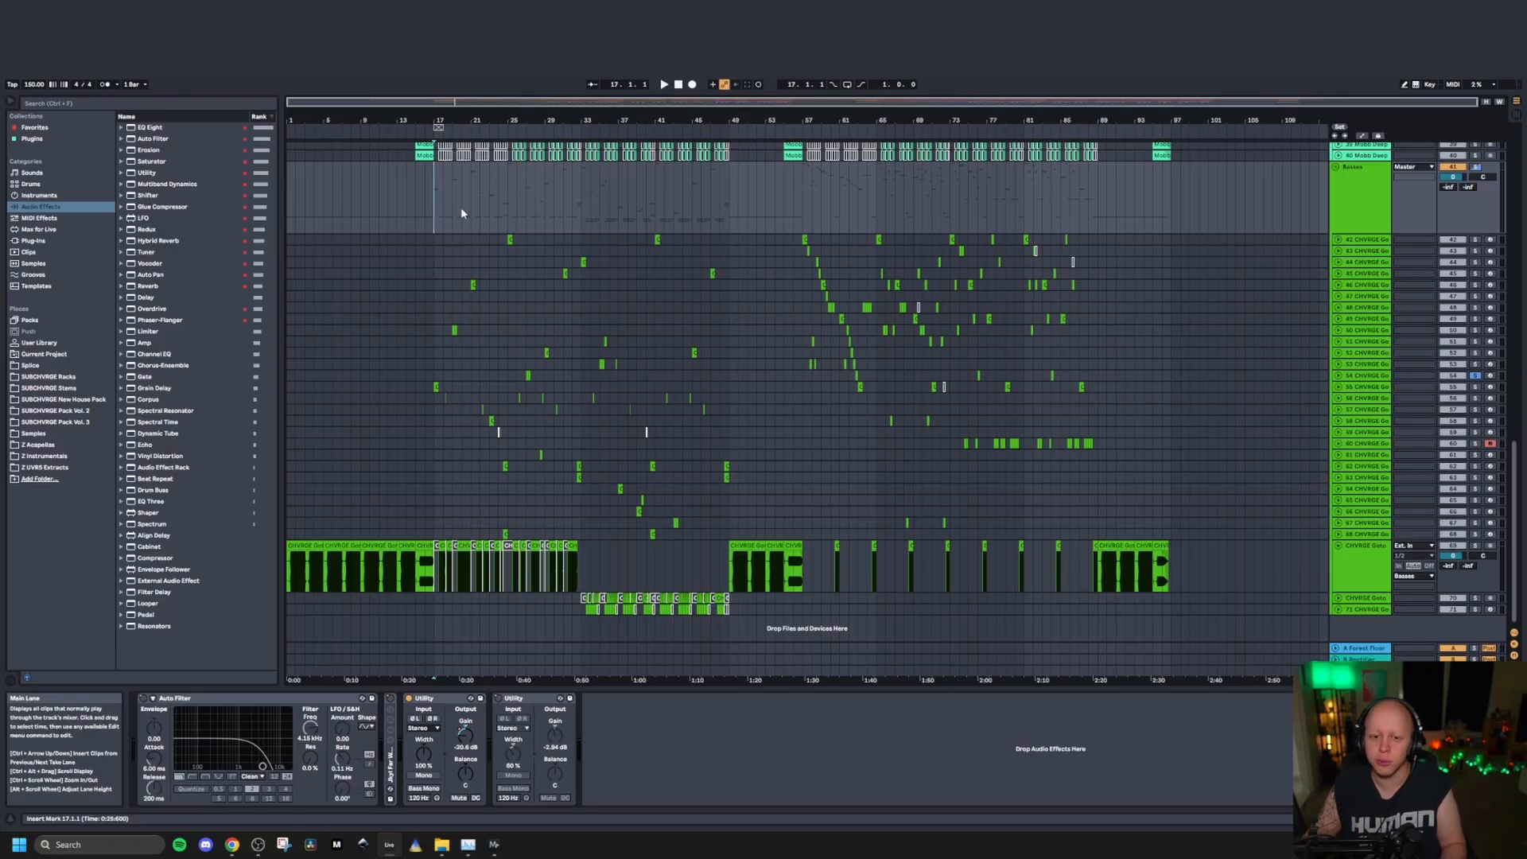
left_click(379, 200)
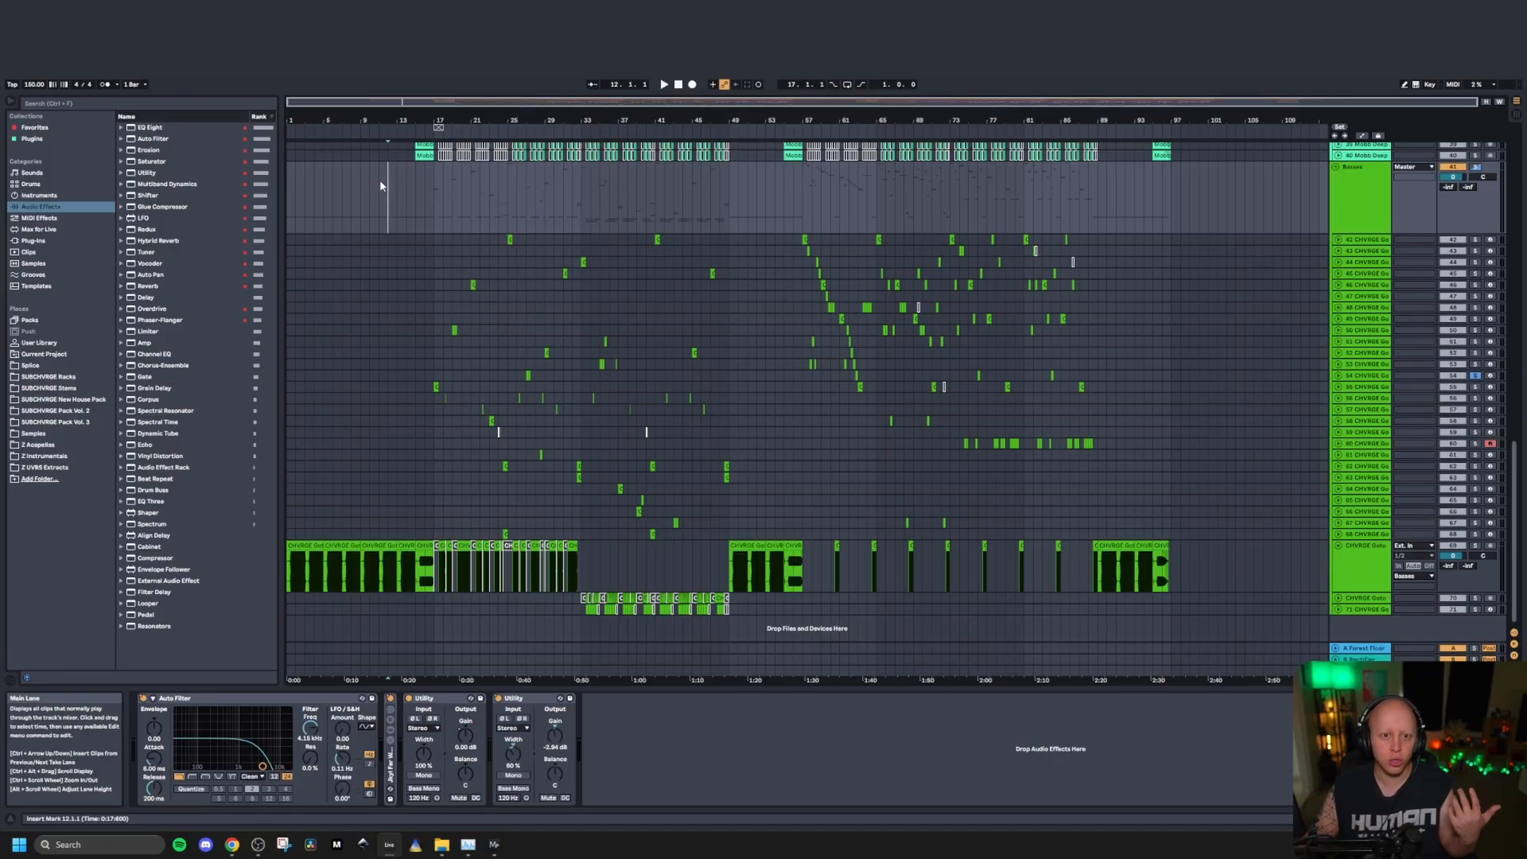
left_click(1192, 201)
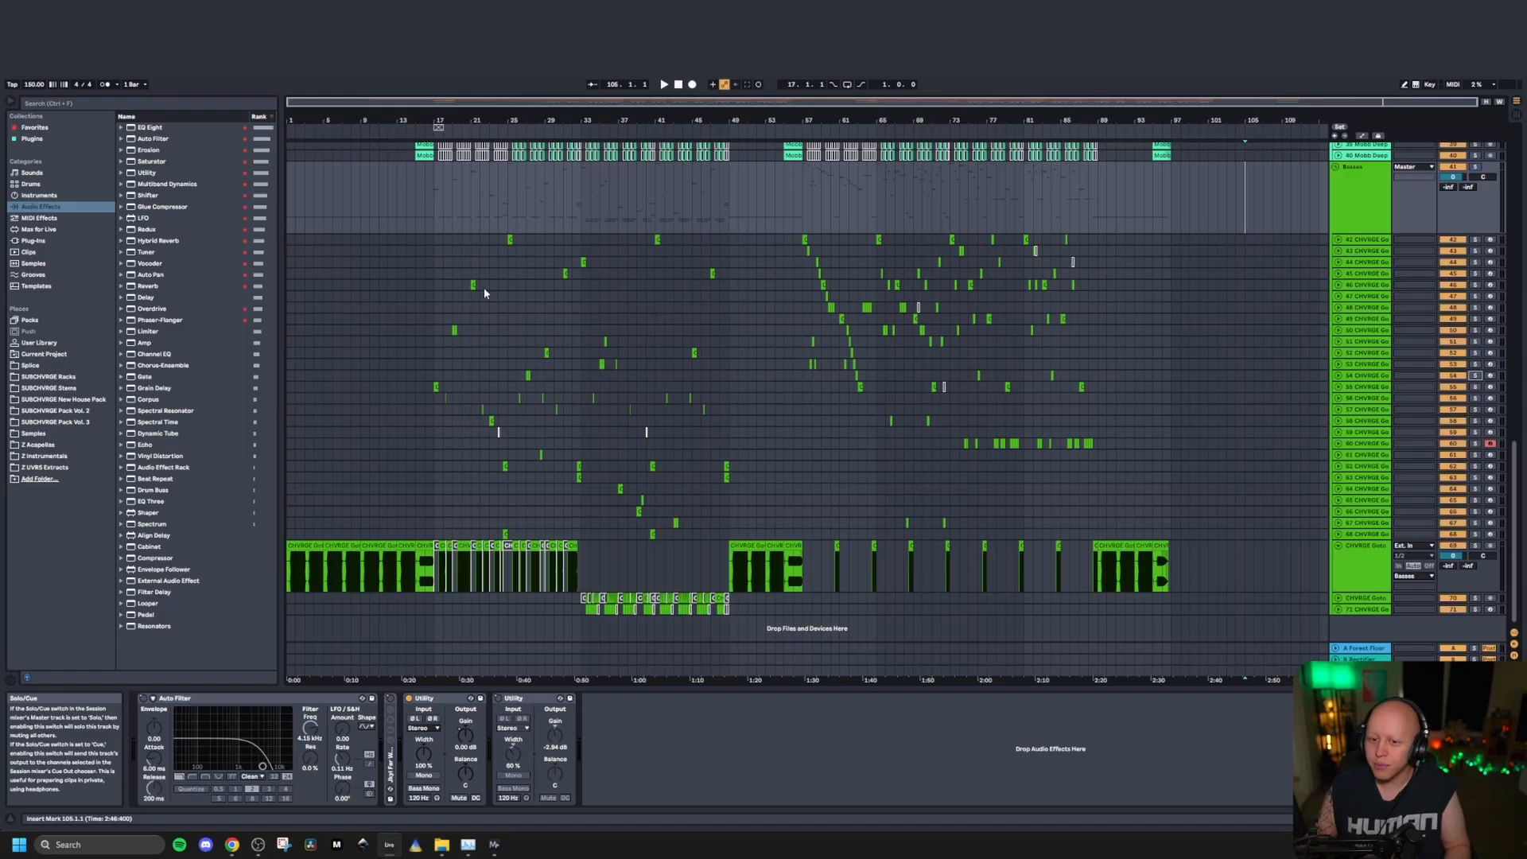
Step: Select bars 33 to 49 on the Basses group to examine the drop's second half
left_click(435, 202)
scroll(556, 270, "up", 3)
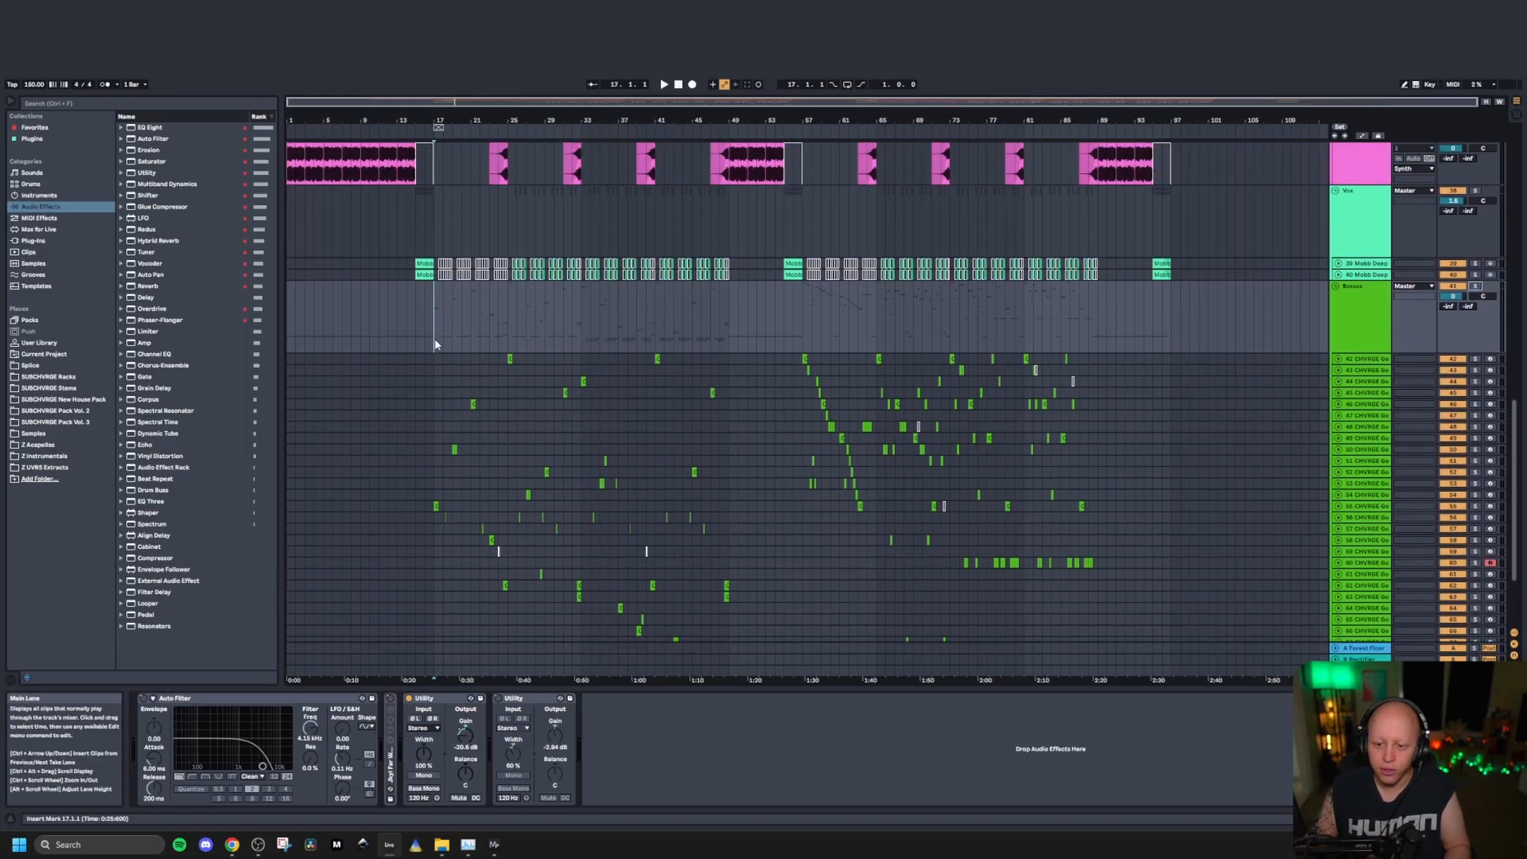
left_click_drag(436, 344, 728, 330)
scroll(673, 390, "down", 3)
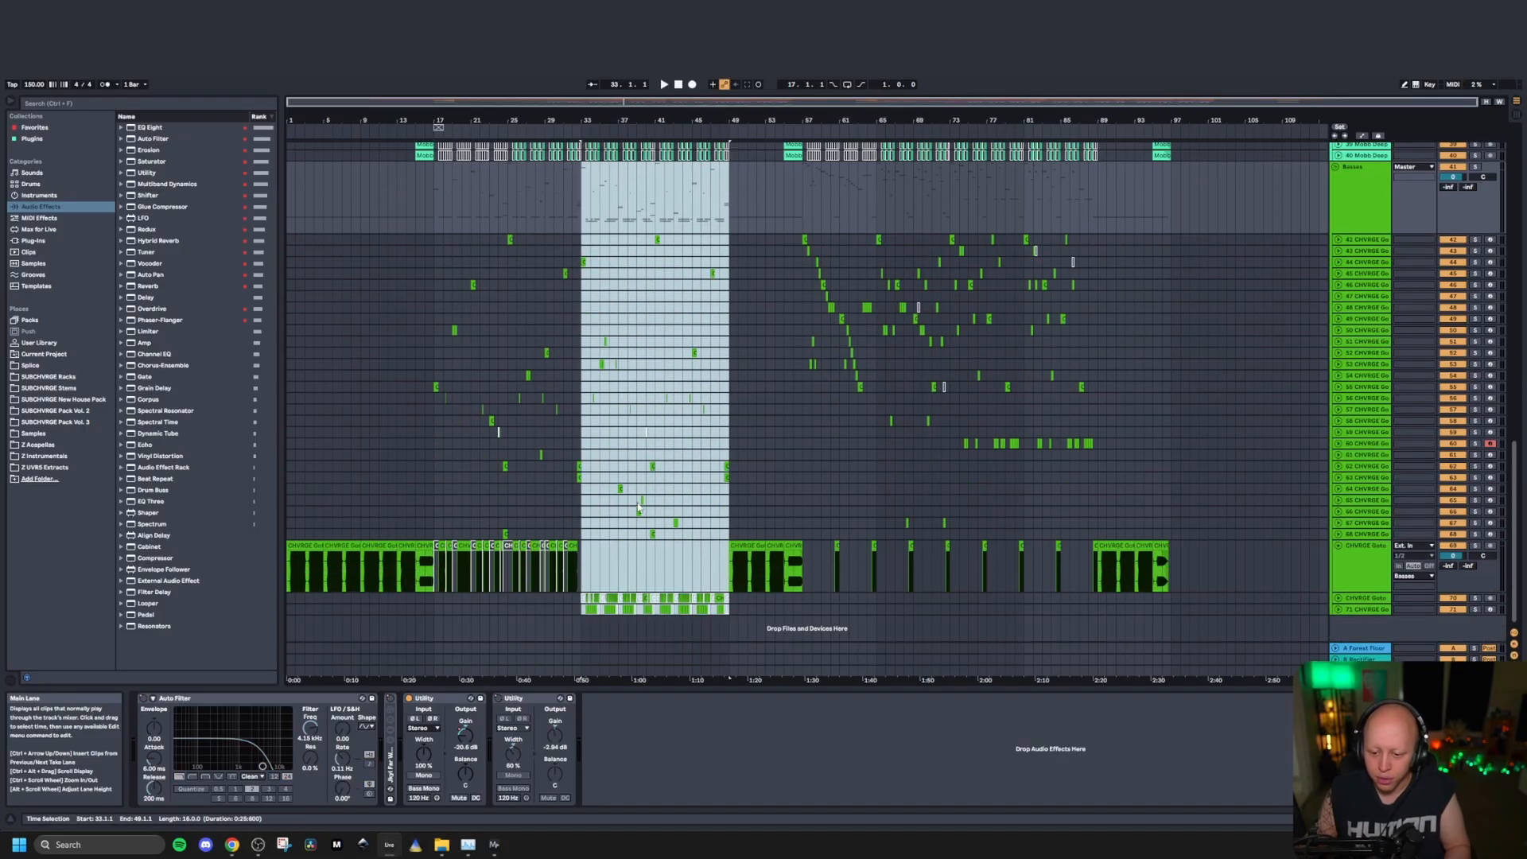
Step: Unfold bass tracks 70 and 71 to show their clips around bar 33
left_click(587, 581)
left_click(1338, 598)
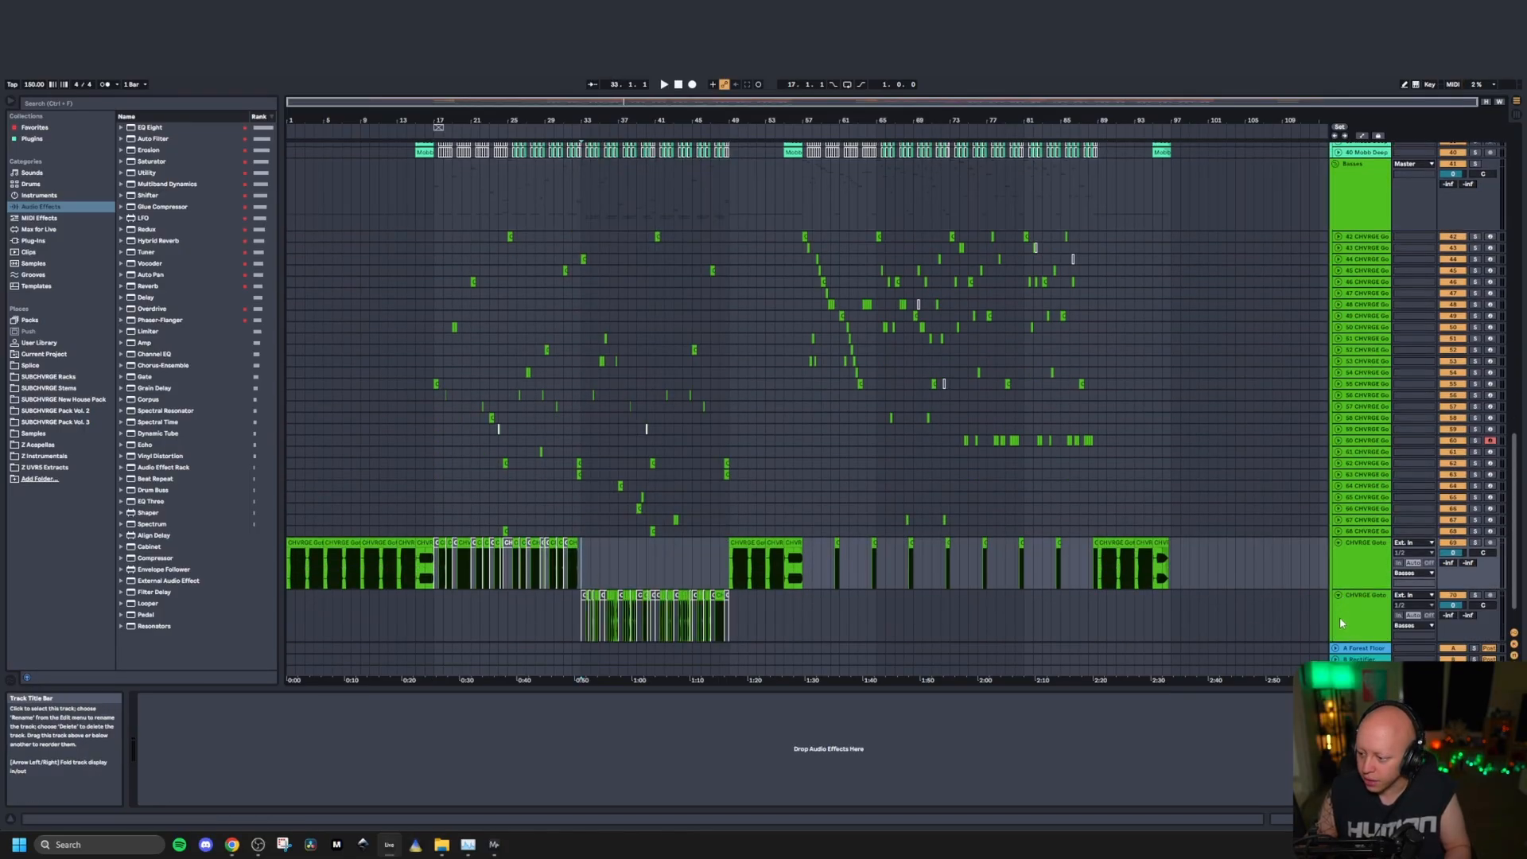
scroll(1342, 621, "down", 1)
left_click(1339, 609)
scroll(1342, 610, "down", 1)
scroll(590, 565, "up", 5)
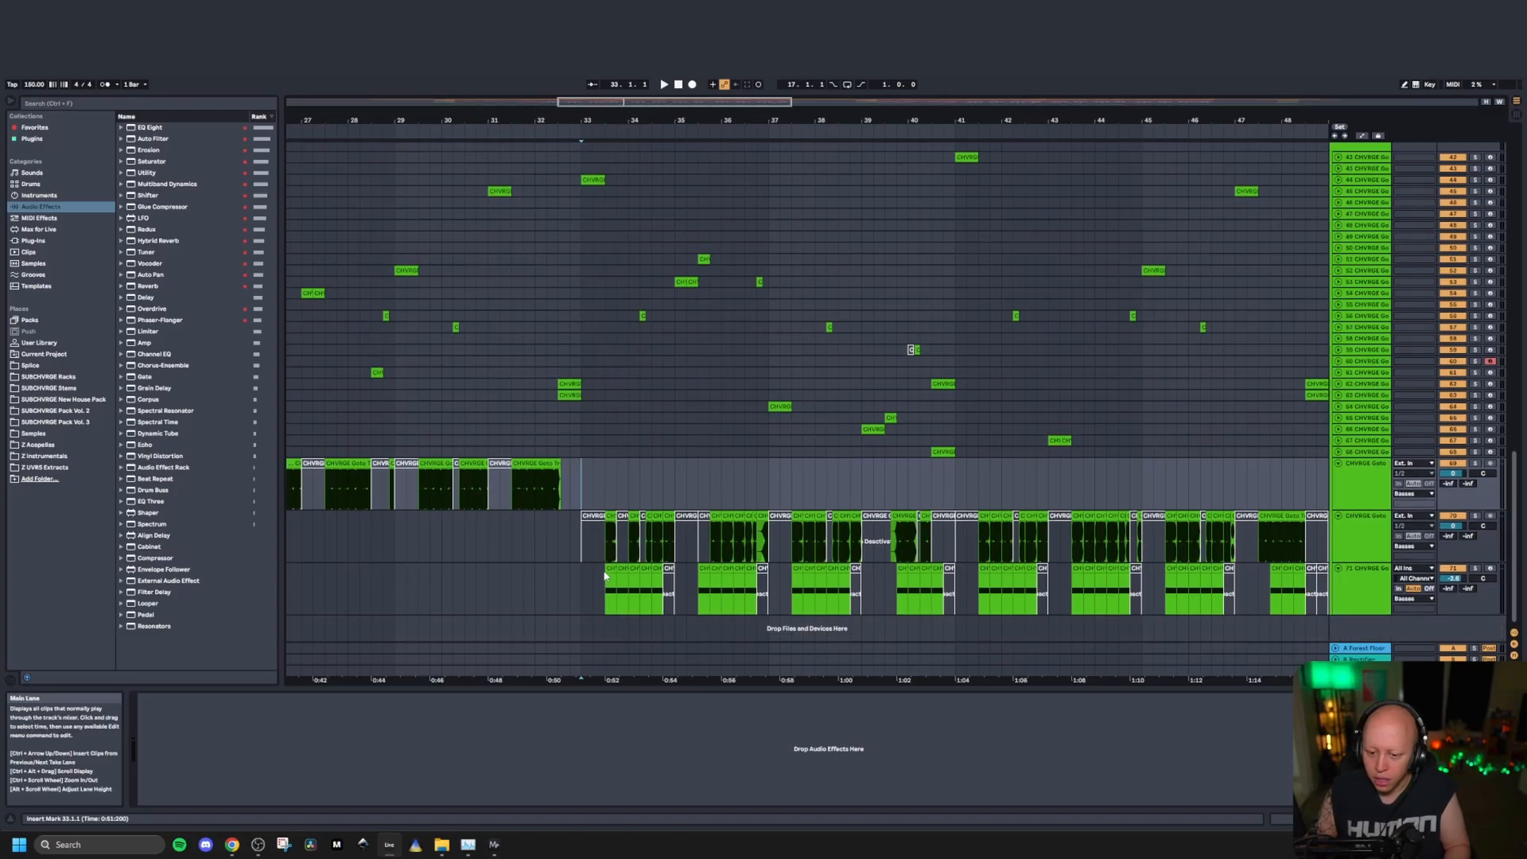
Step: Audition tracks 70 and 71 soloed together from bar 33
left_click(583, 554)
left_click(1357, 587)
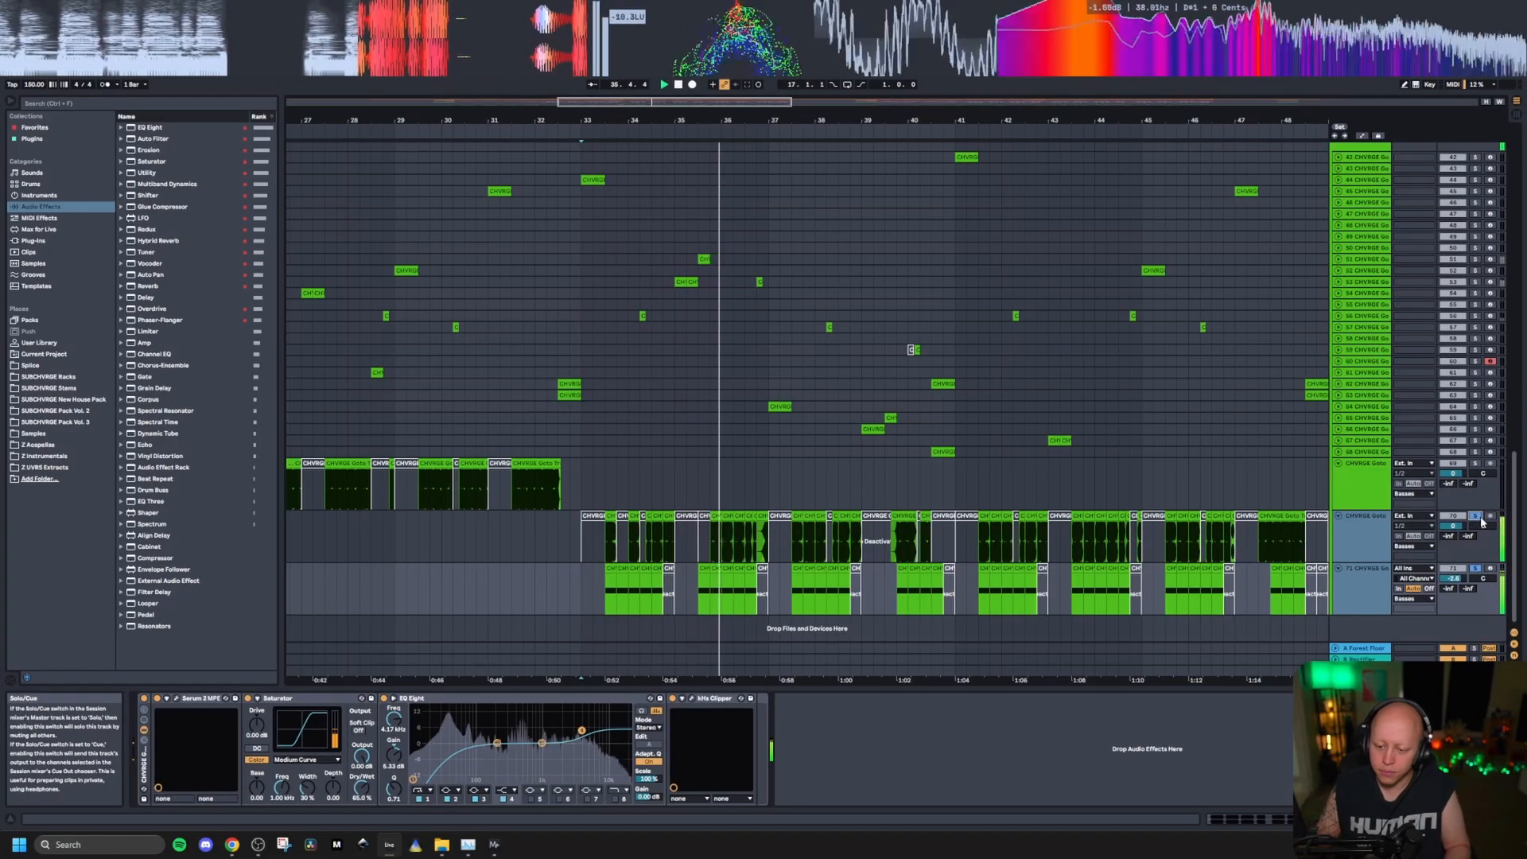
left_click(1378, 588)
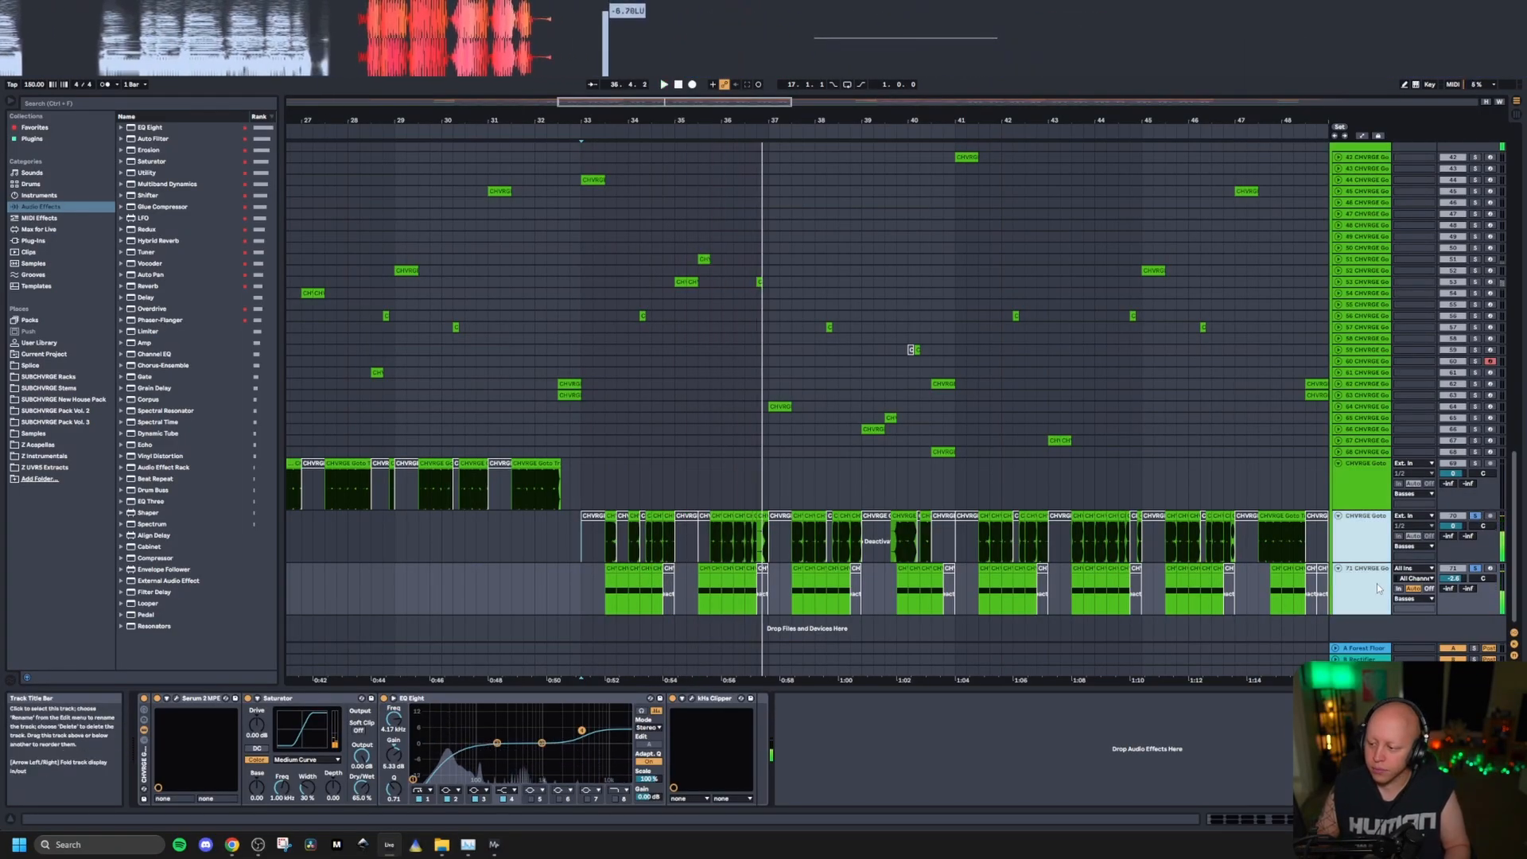
left_click(1376, 548)
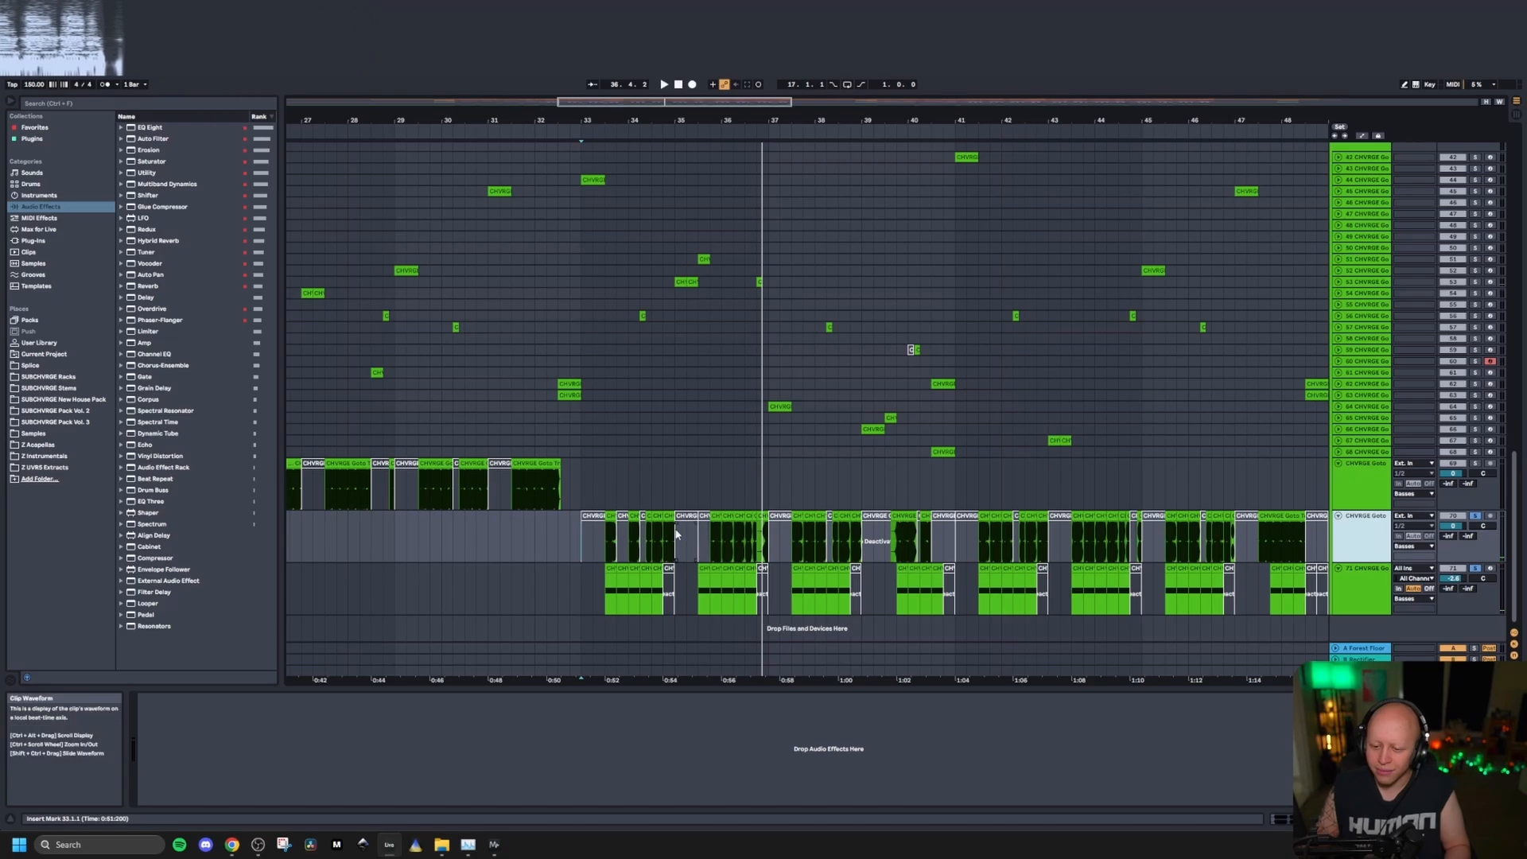
Step: Audition track 69 soloed from bar 31.3, and track 70 soloed from bar 33.3 for comparison
left_click(522, 474)
left_click(1475, 465)
key("space")
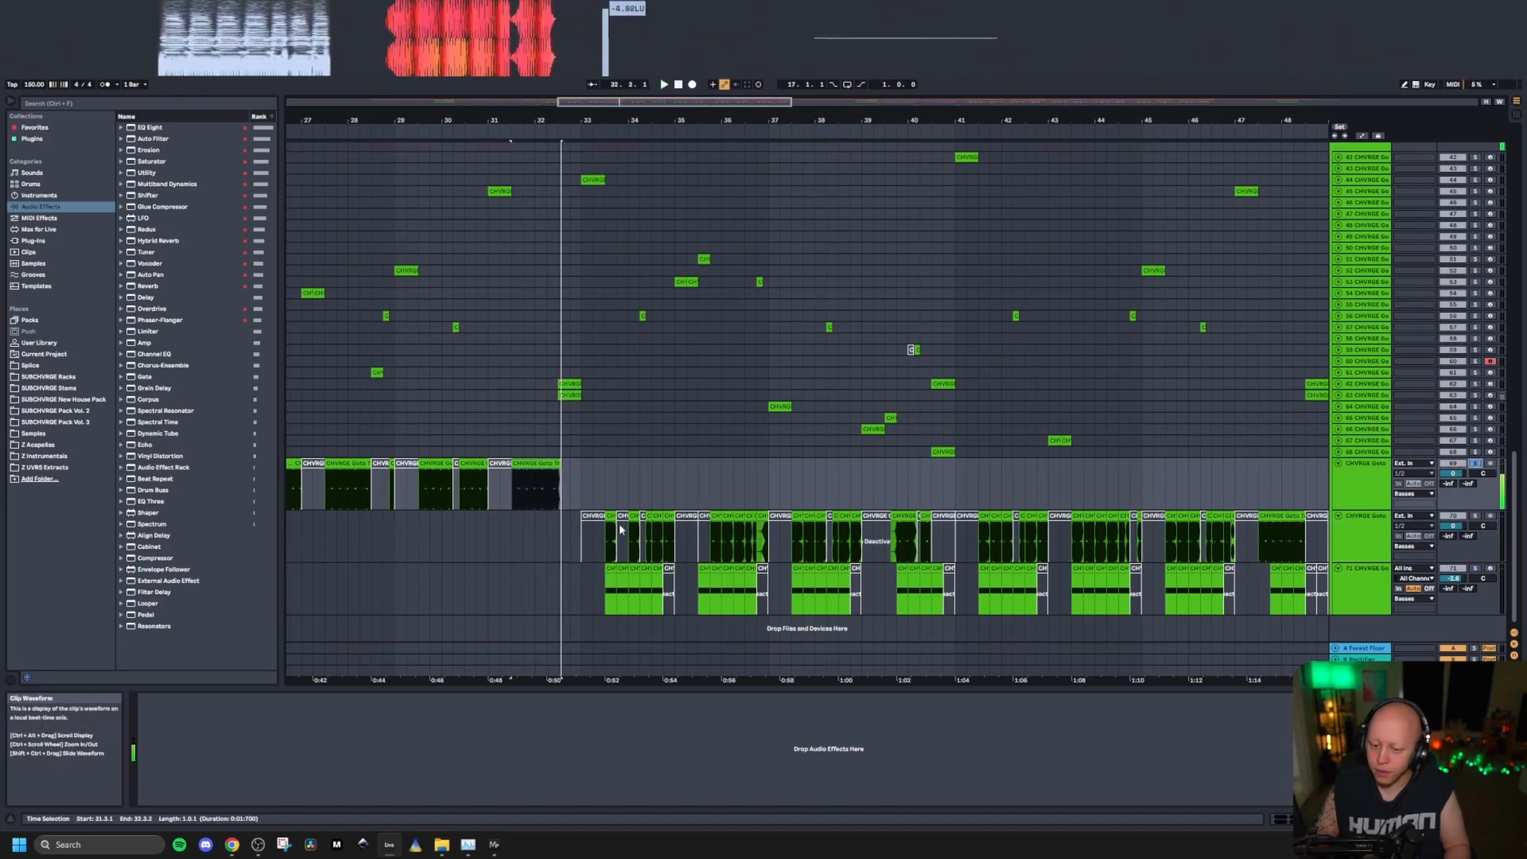
left_click(1474, 515)
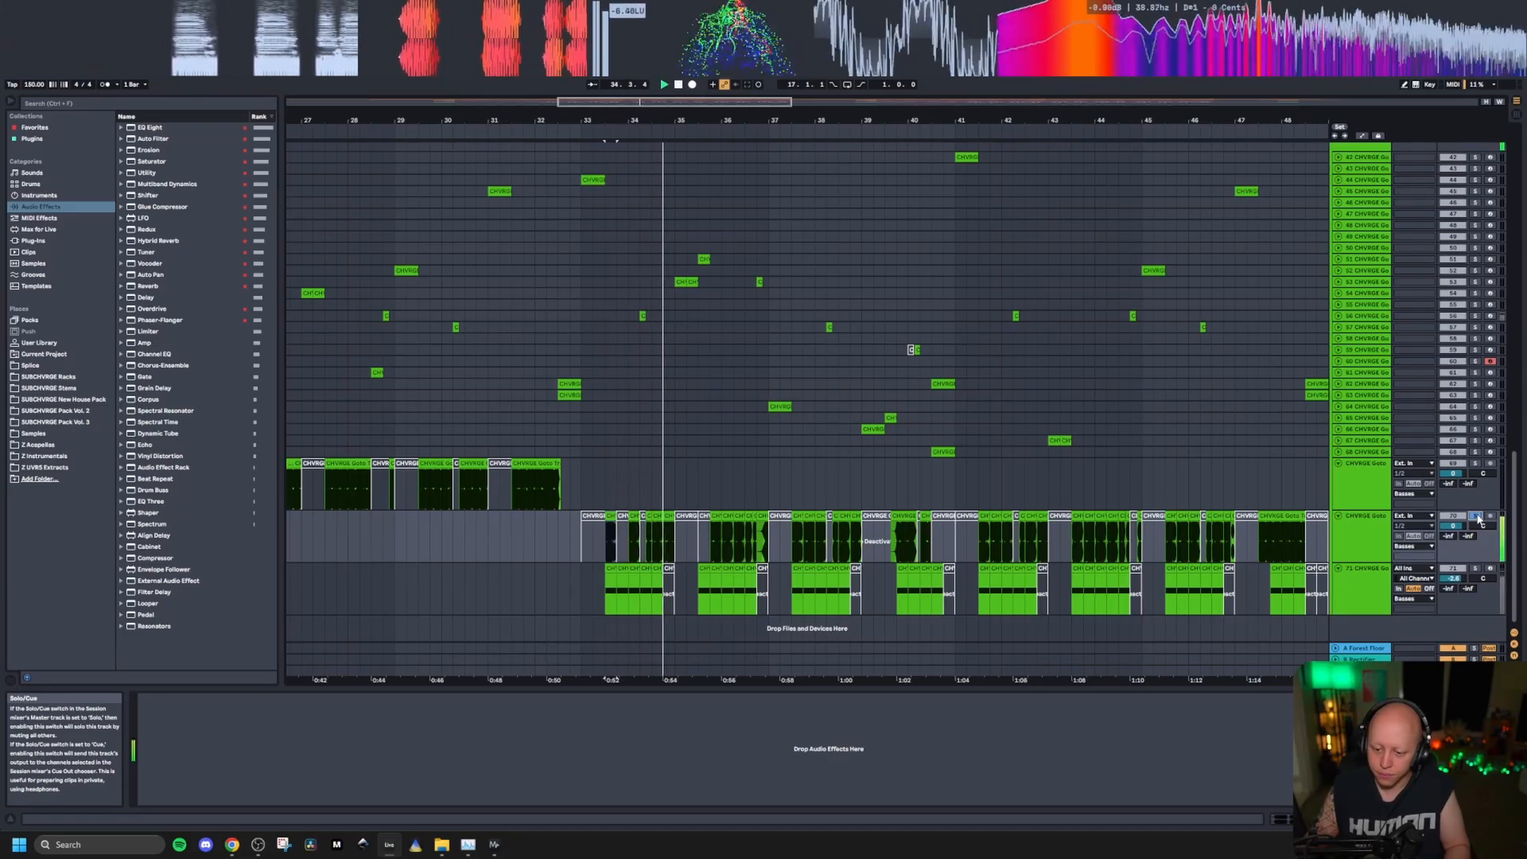
Step: Solo track 71 and audition its MIDI clips from bar 33.3
left_click(1474, 568)
key("space")
scroll(610, 583, "up", 2)
left_click(615, 583)
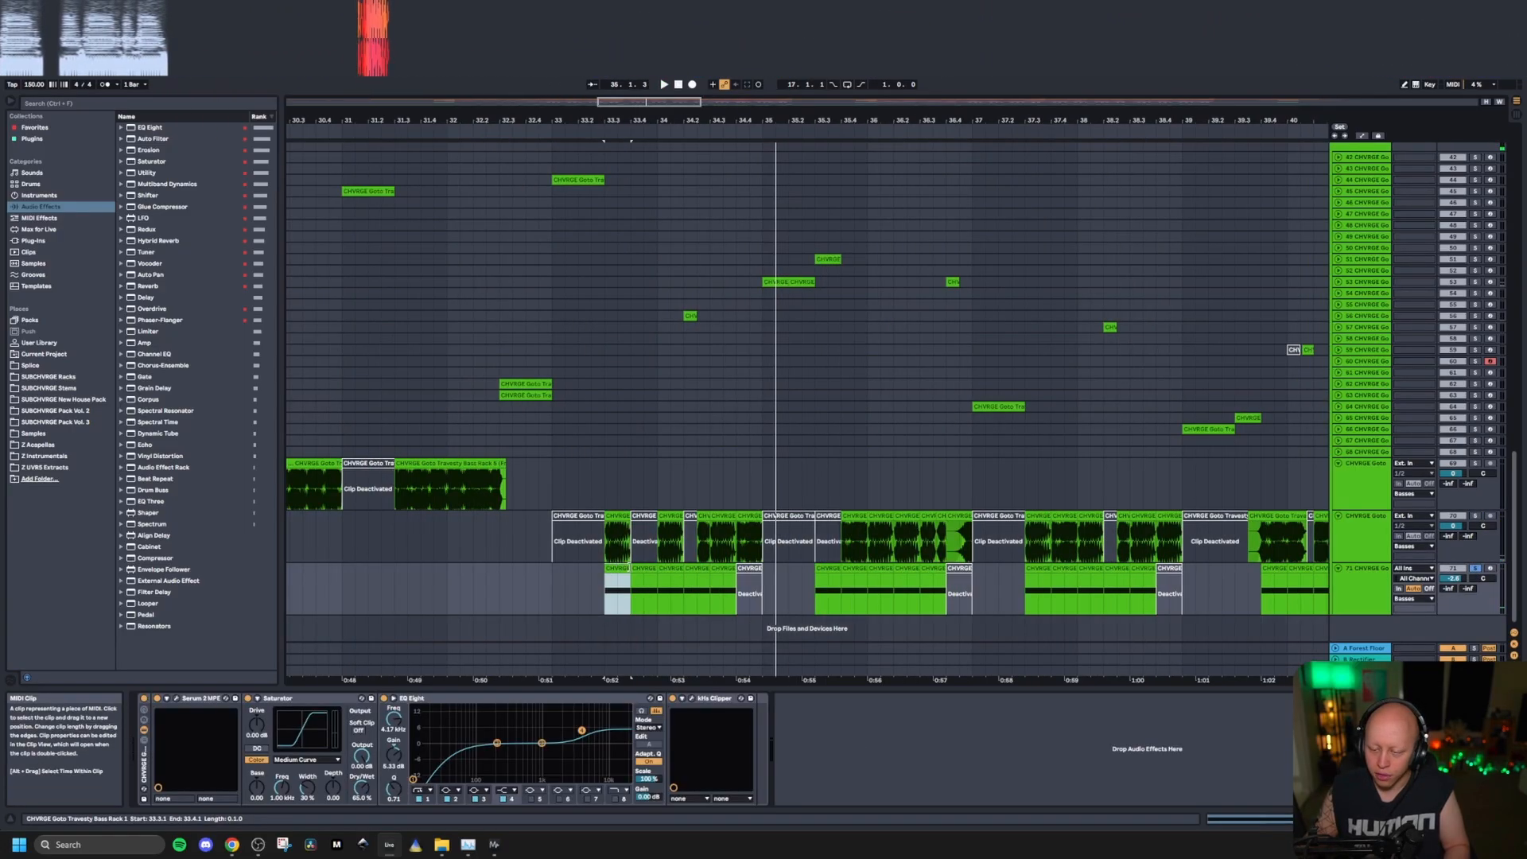
key("space")
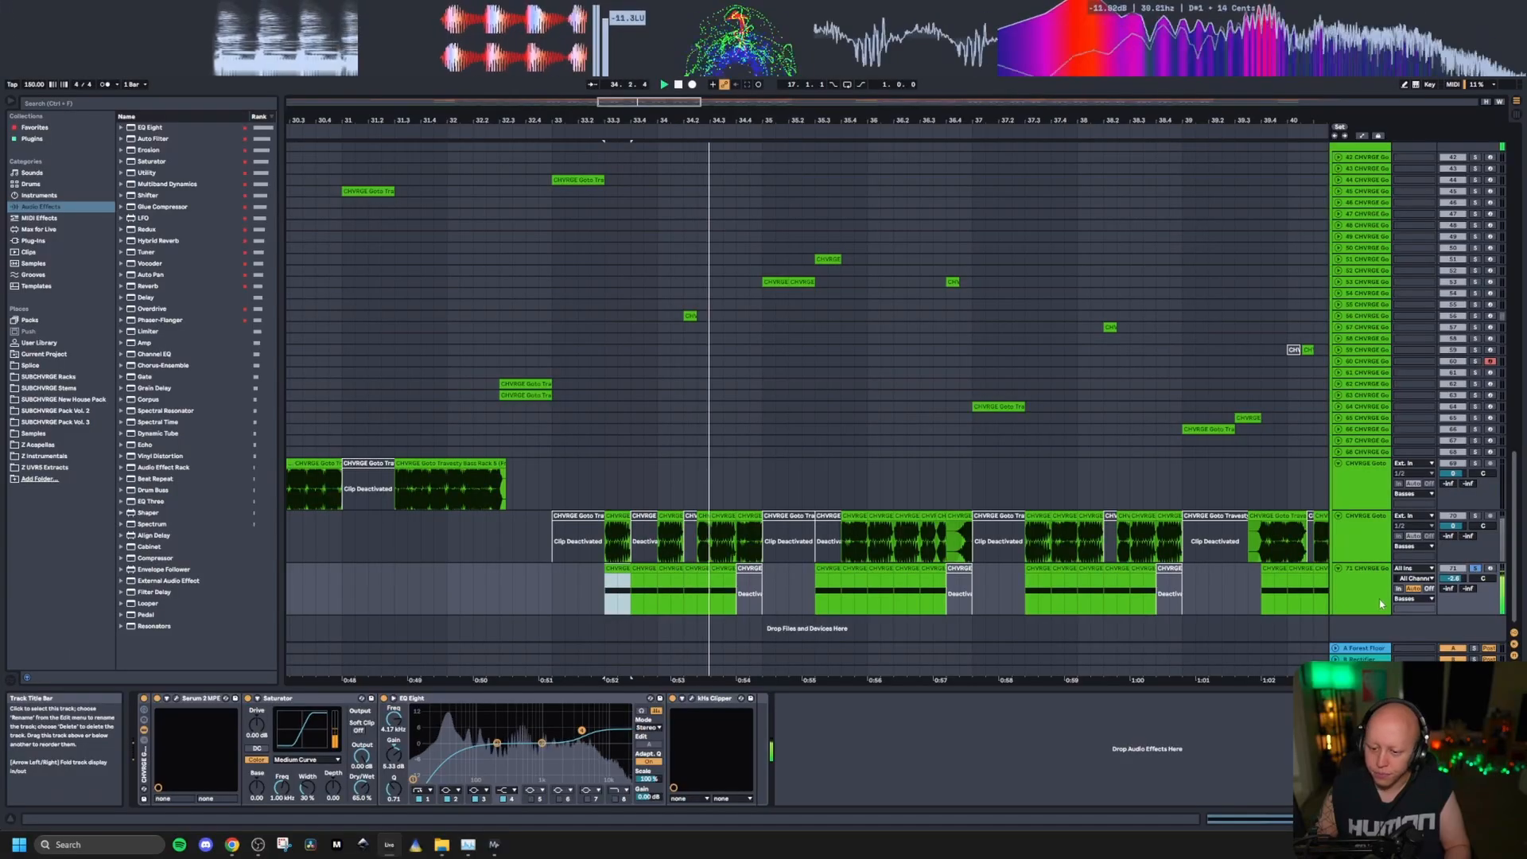
Step: Inspect track 71's Serum 2 patch and replay the soloed track from bar 33.3
left_click(180, 714)
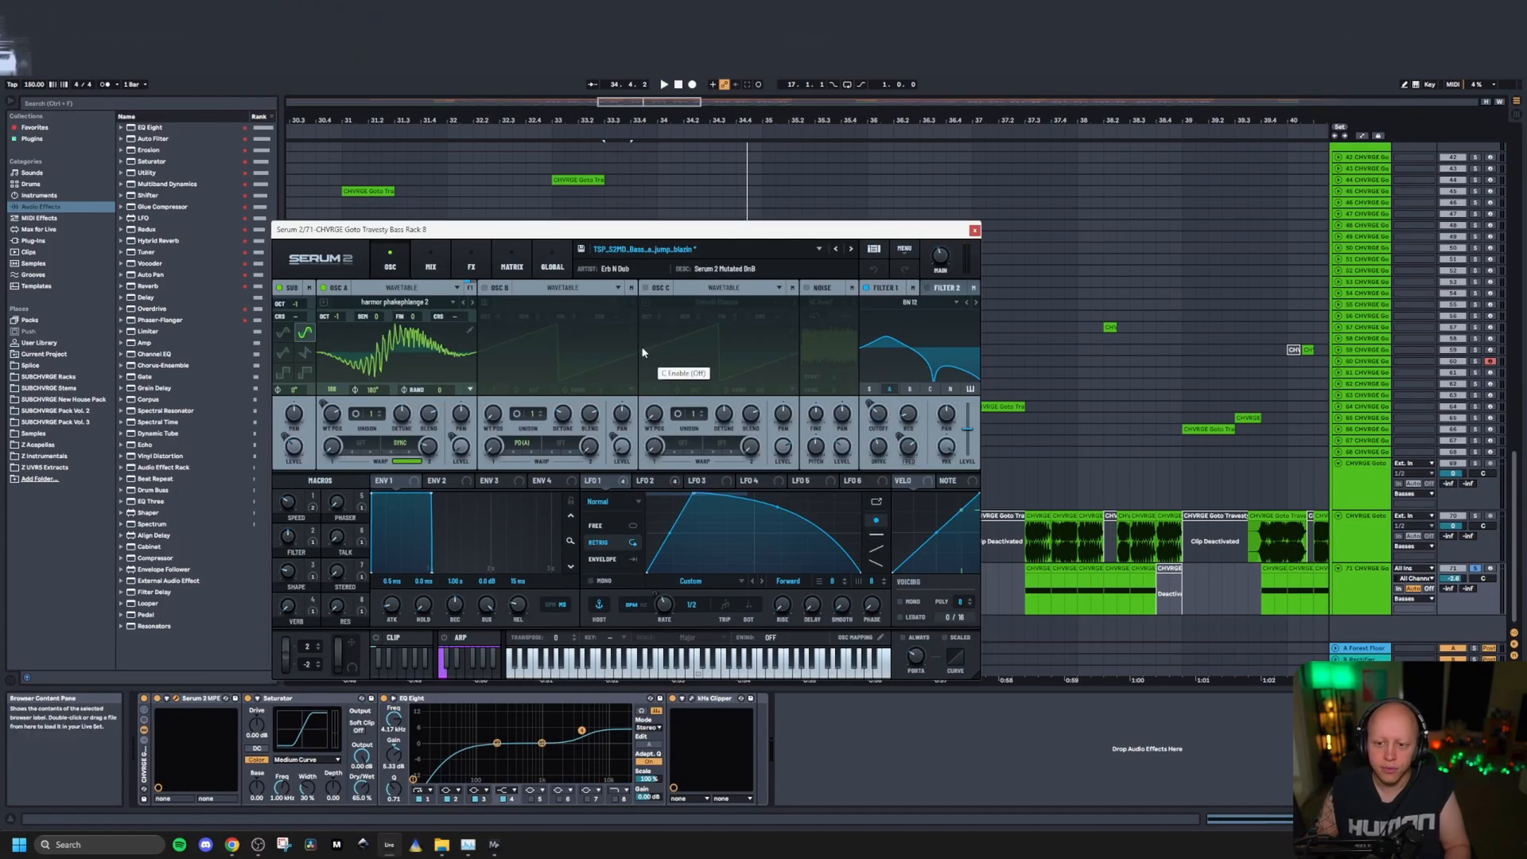
left_click(974, 232)
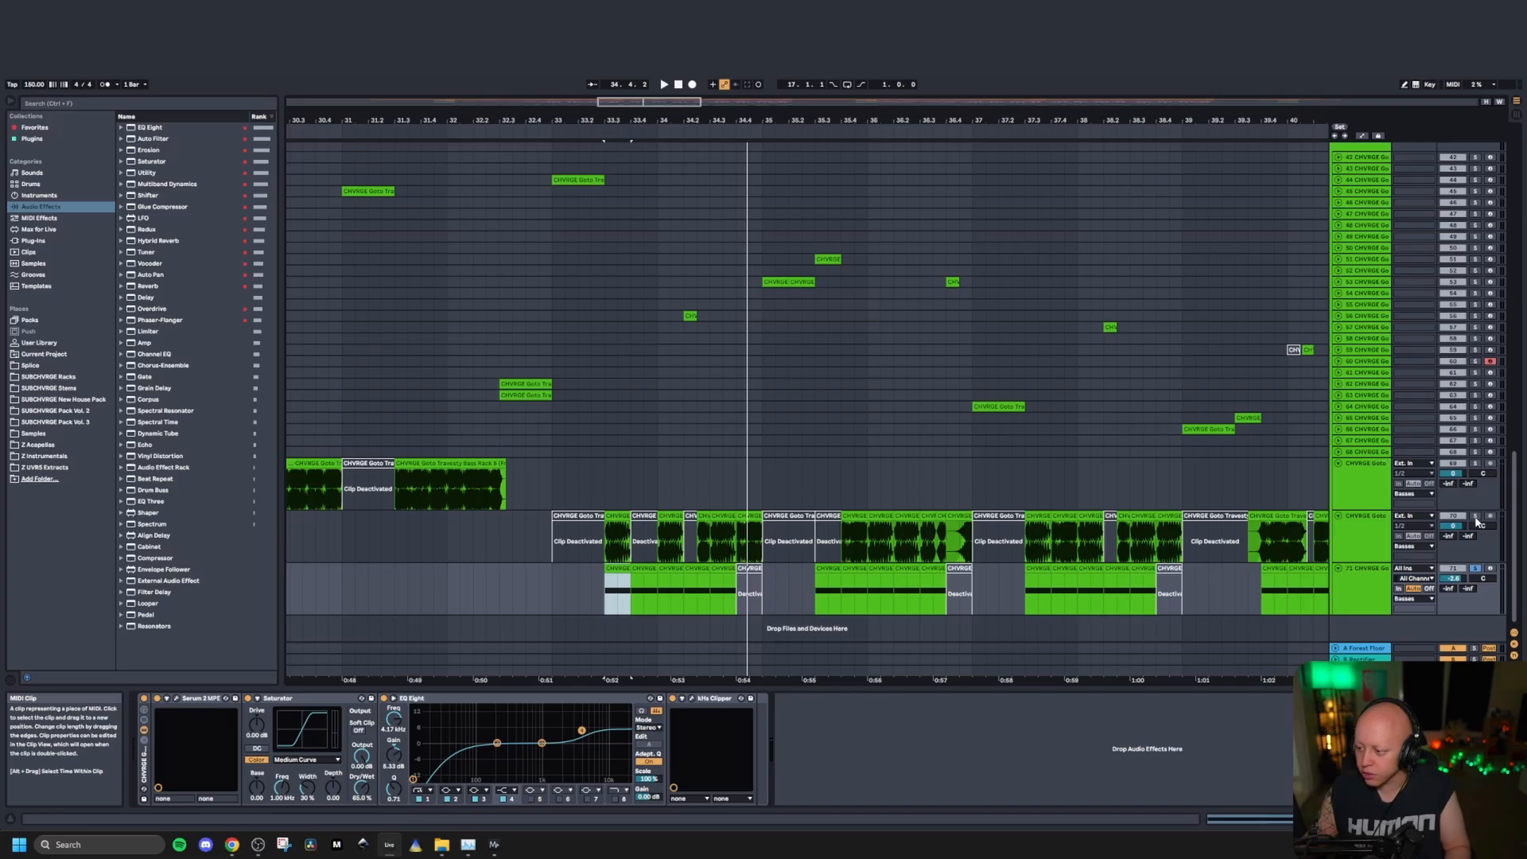
key("space")
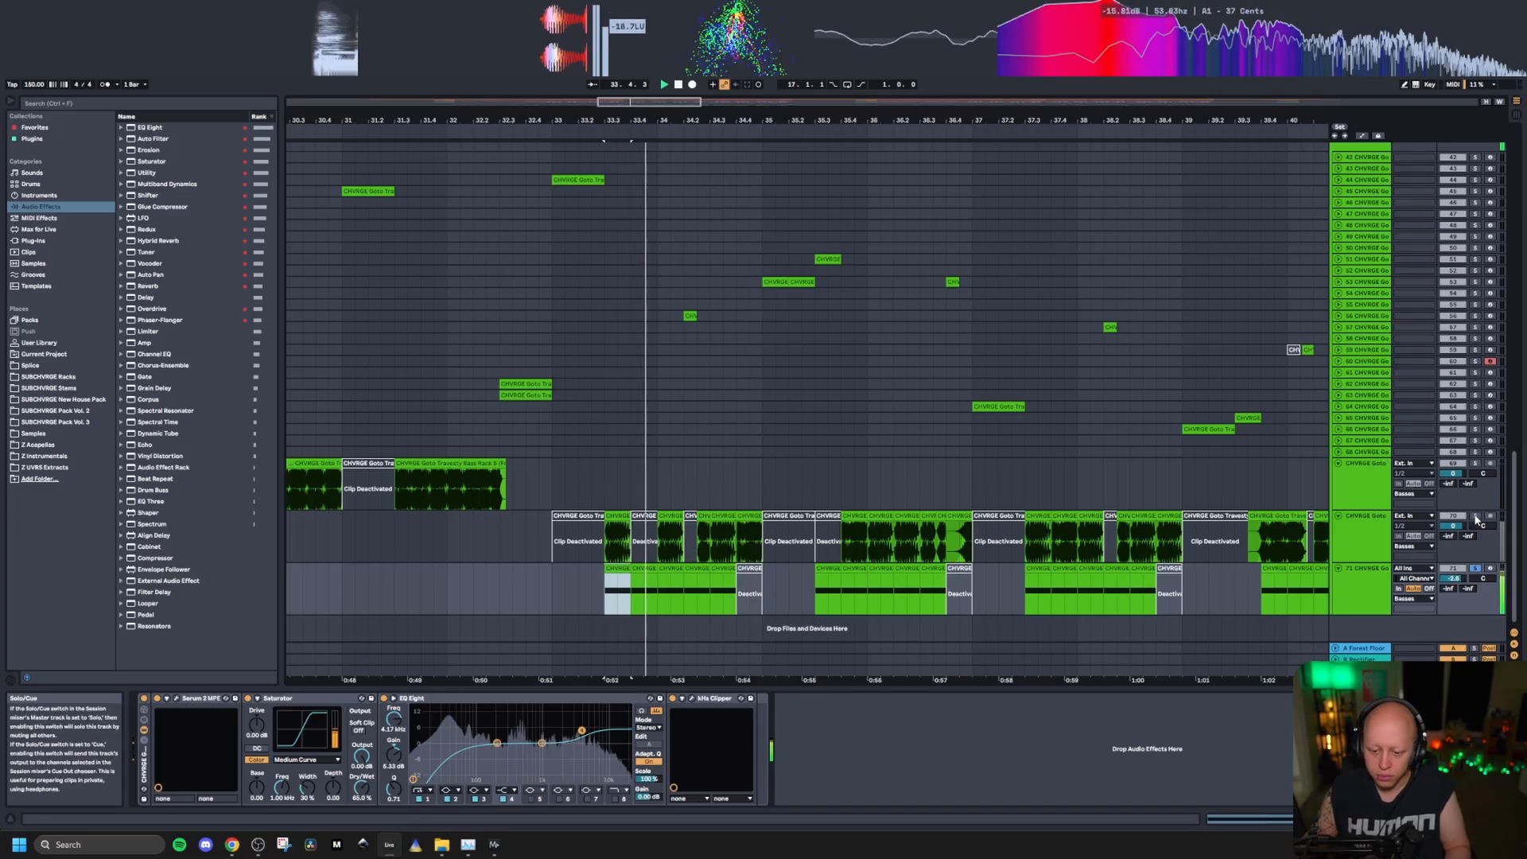
key("space")
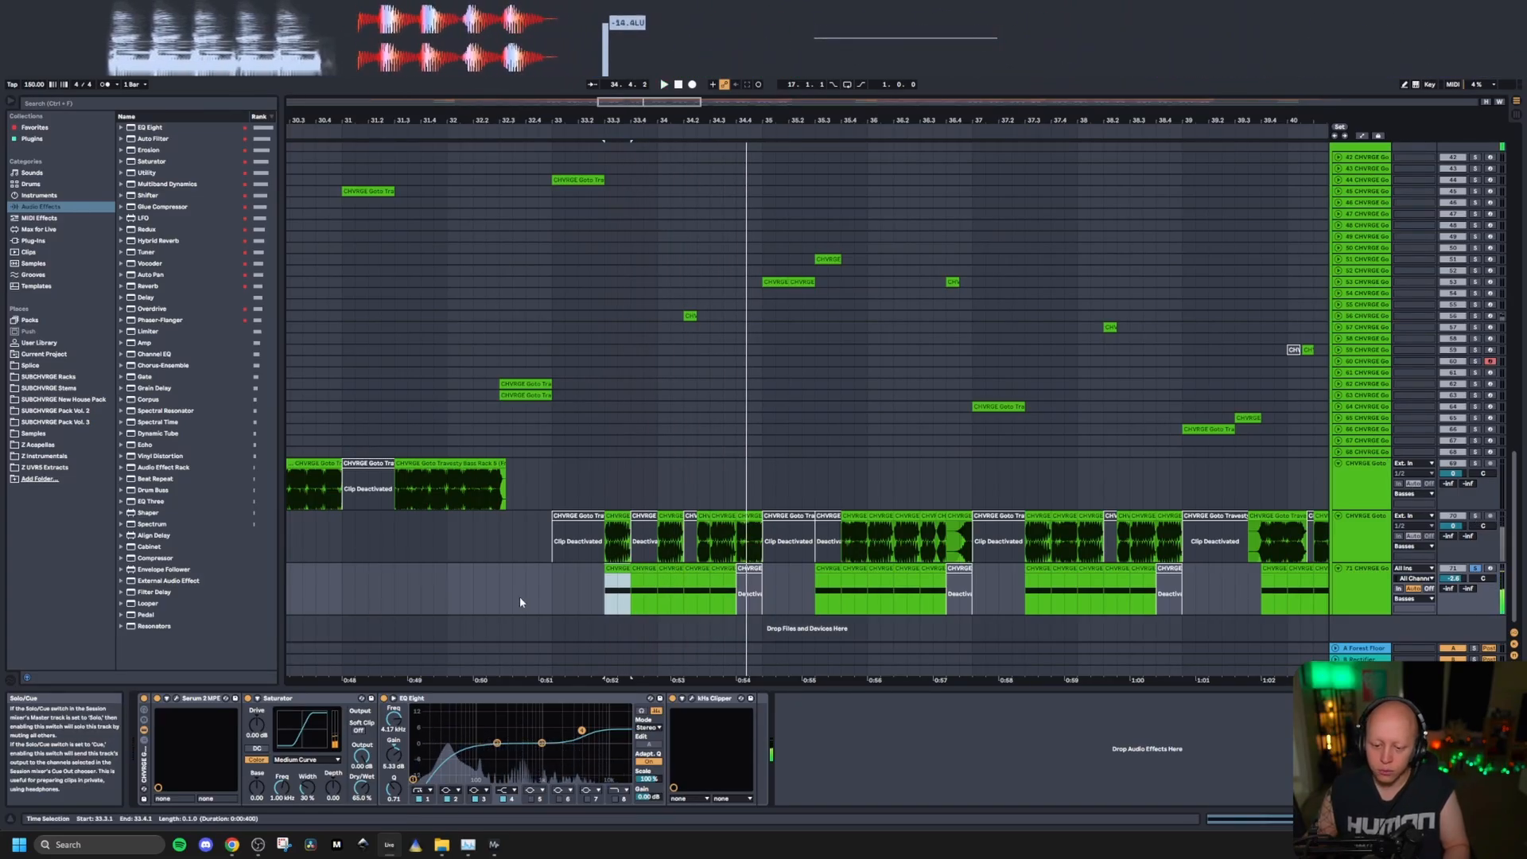
Step: Save the set with the drop's bass tracks in view
scroll(528, 597, "down", 5)
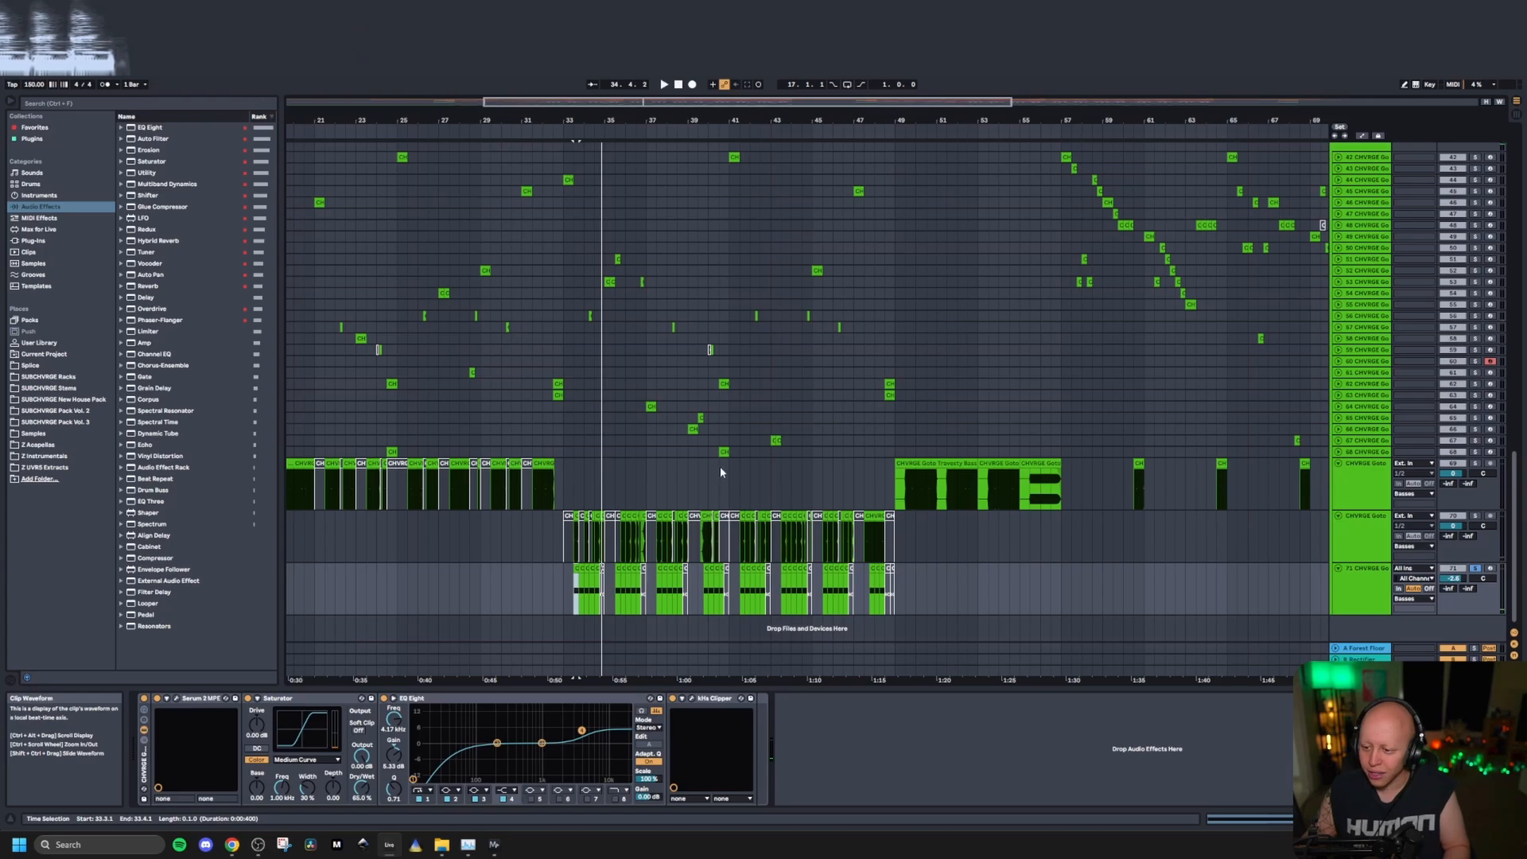
key("ctrl+s")
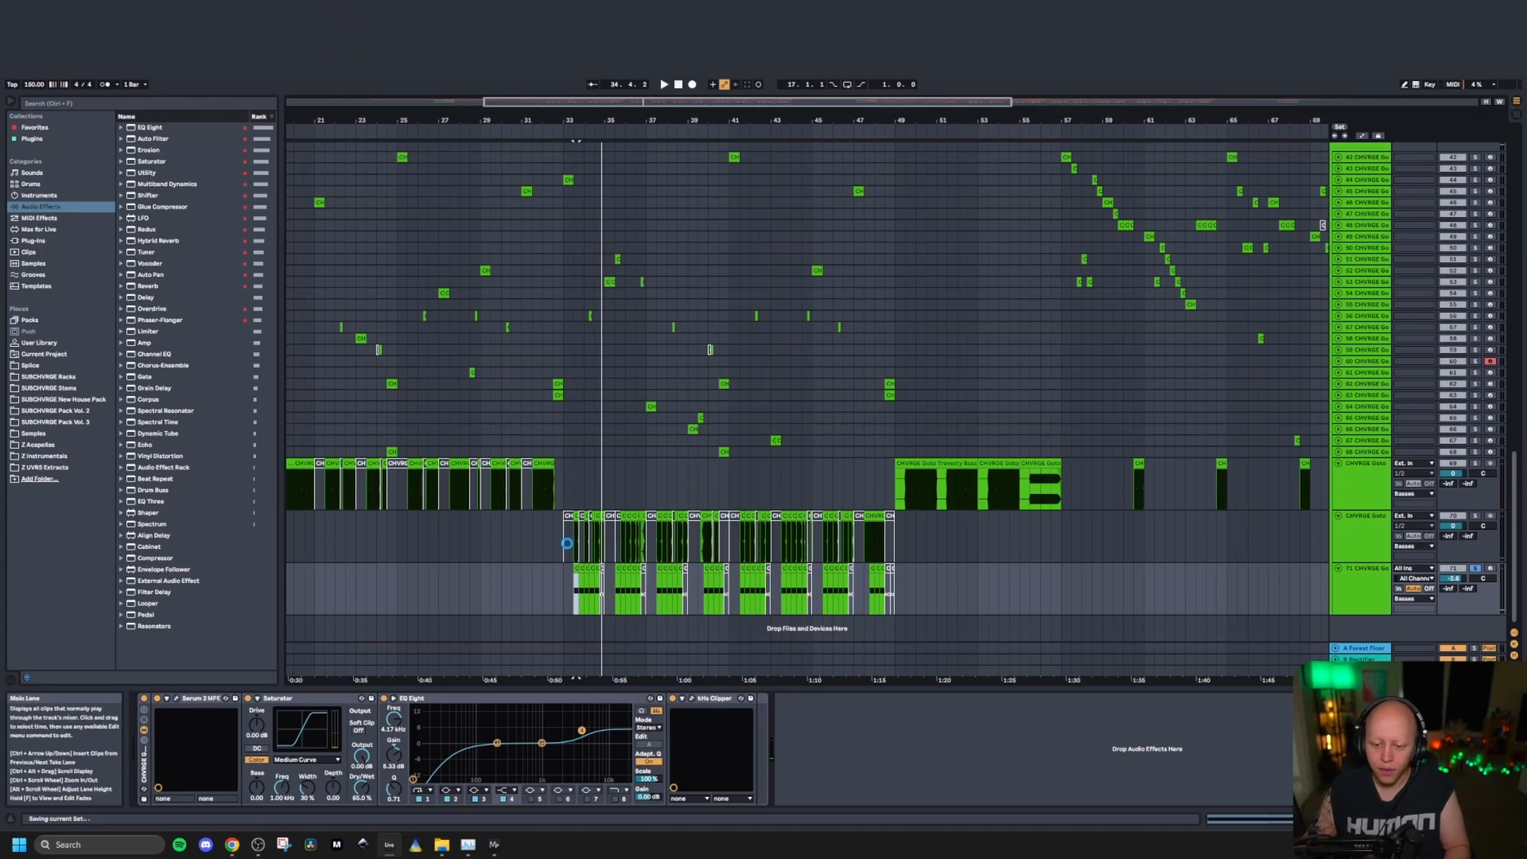
Step: Take track 71 out of solo and audition the drop's full mix from bar 37
scroll(566, 543, "down", 3)
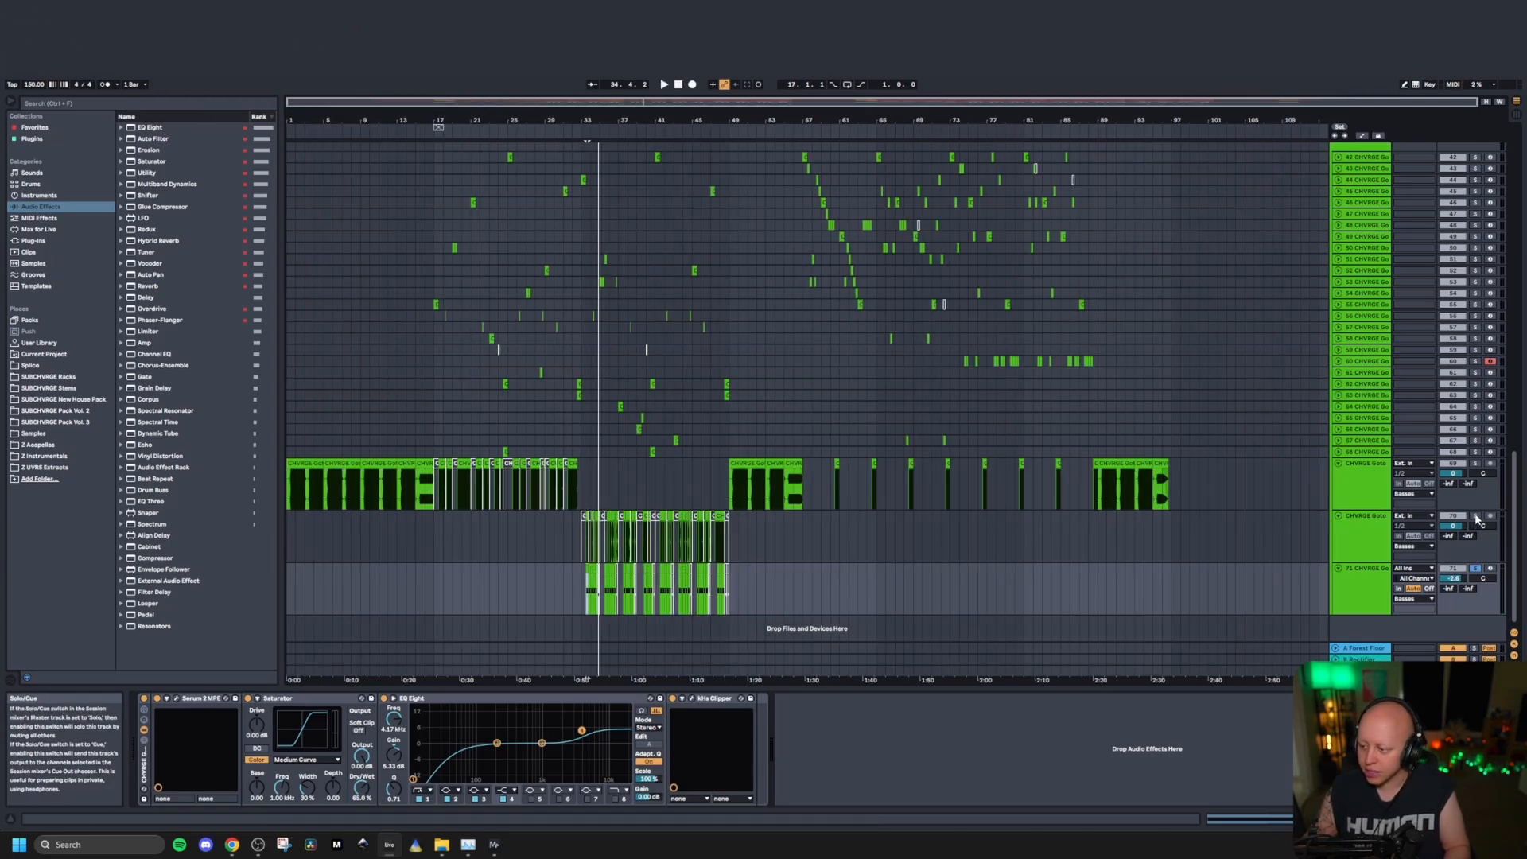
scroll(582, 488, "up", 3)
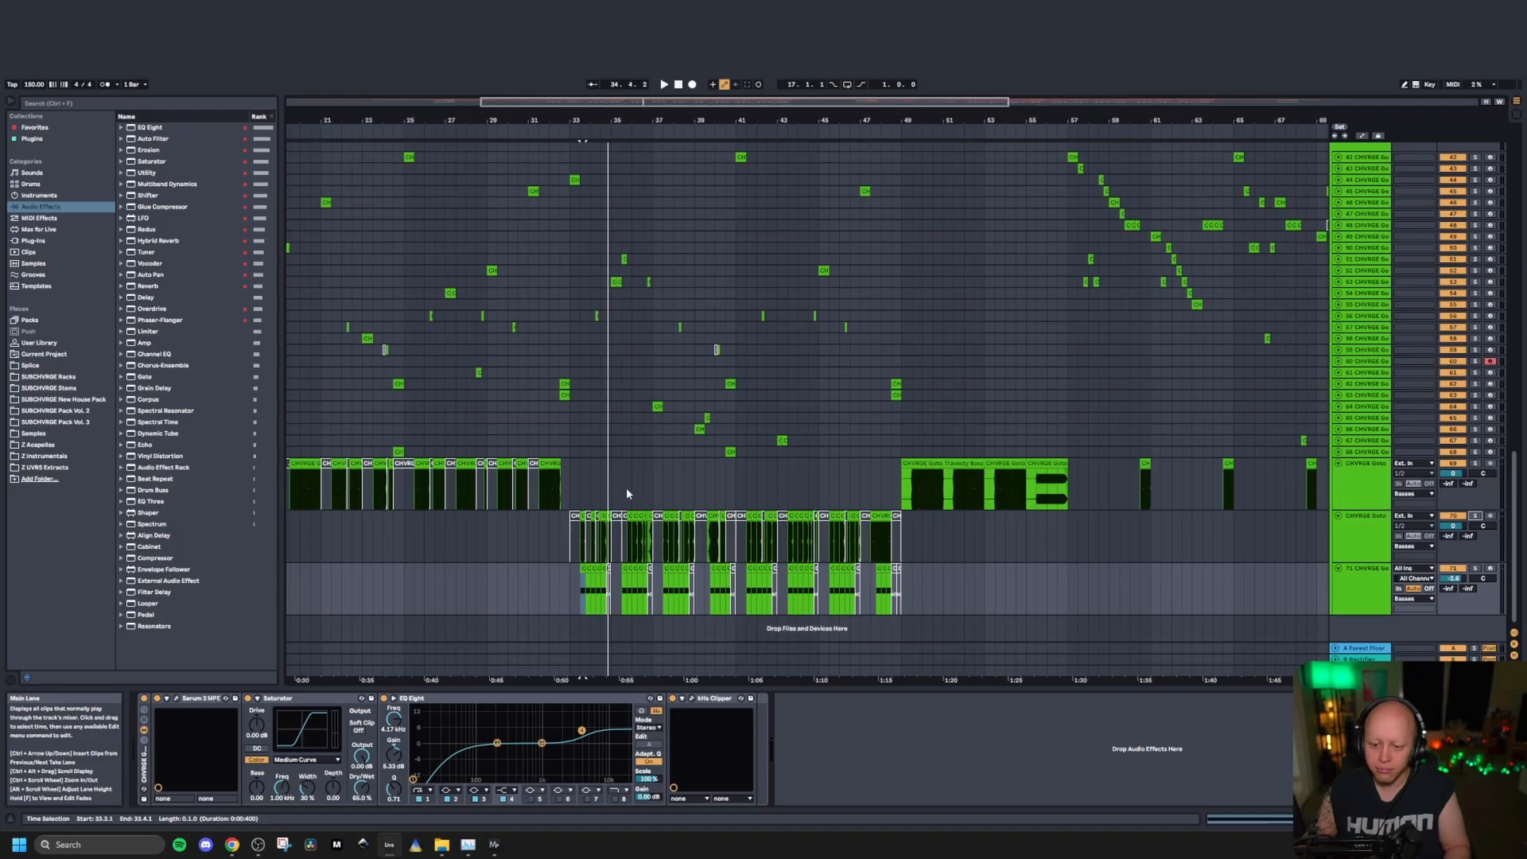
left_click(654, 490)
key("space")
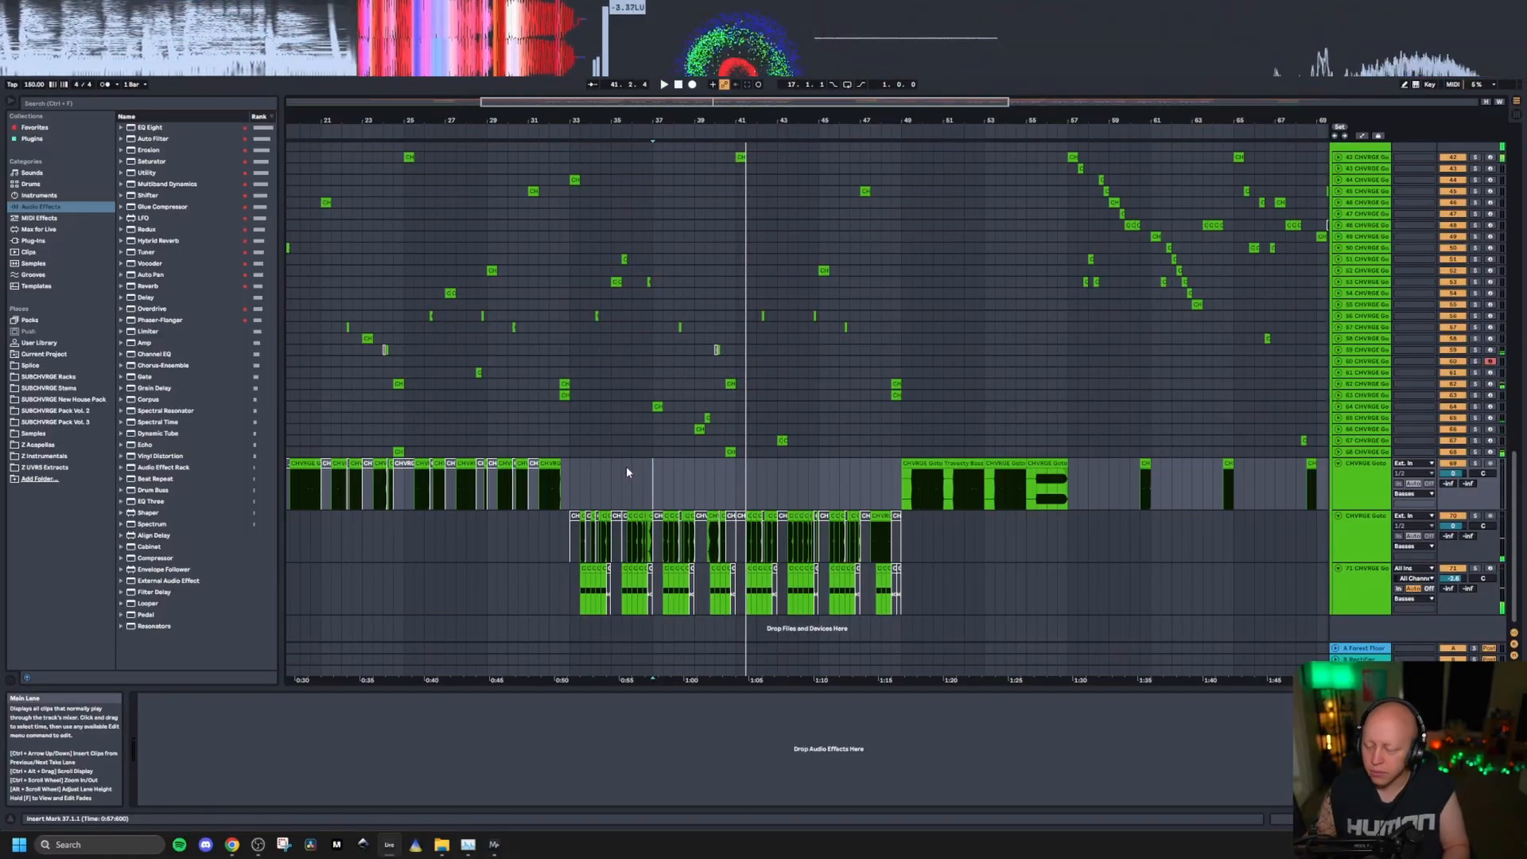
Step: Solo the Basses group and audition the start of the second drop from bar 57
scroll(550, 478, "down", 5)
scroll(835, 498, "up", 1)
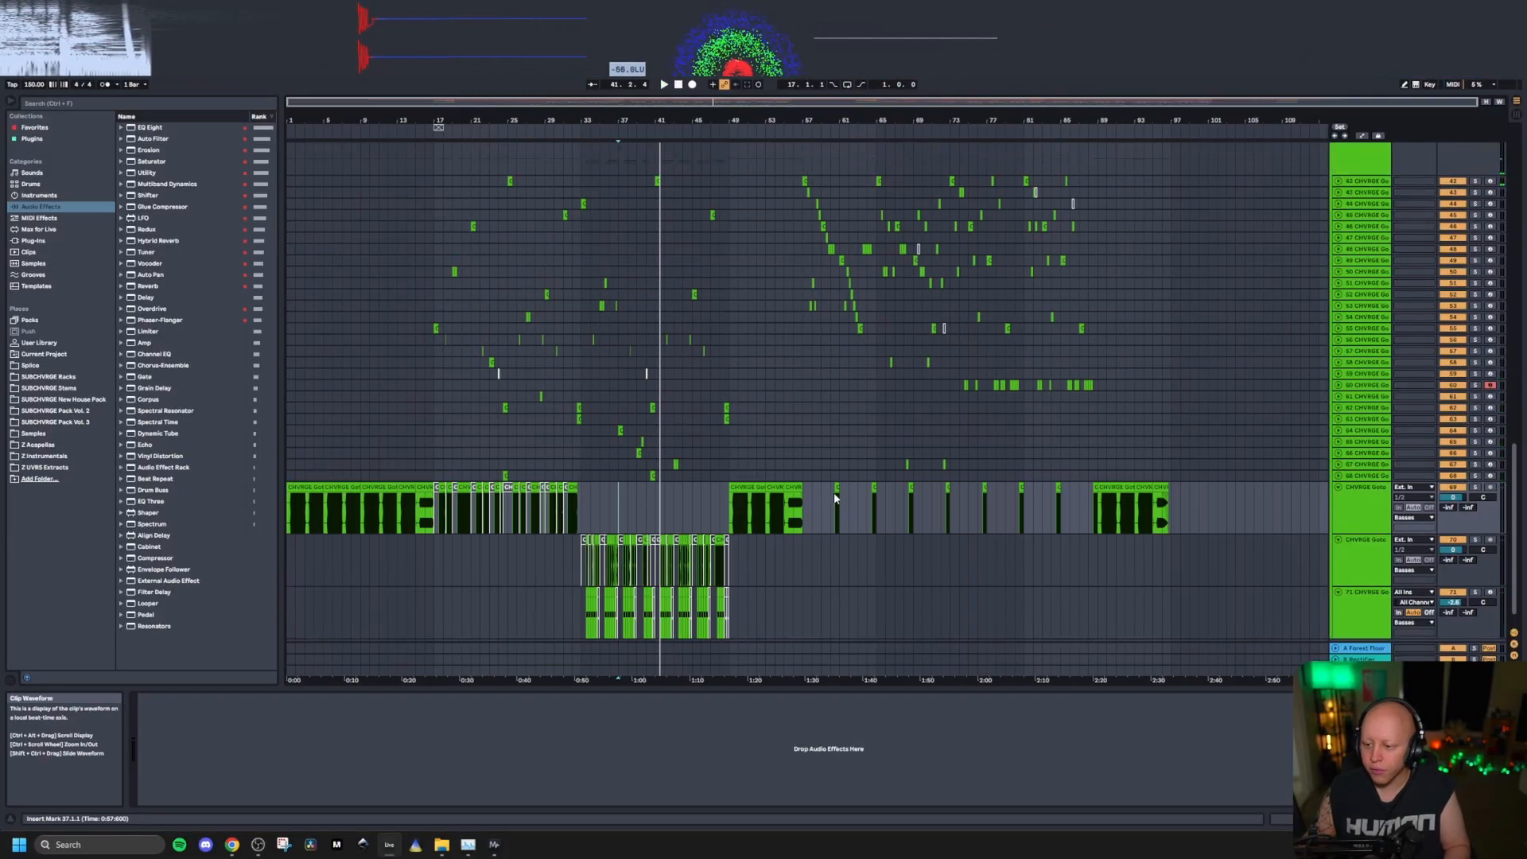
scroll(892, 459, "up", 5)
left_click(810, 365)
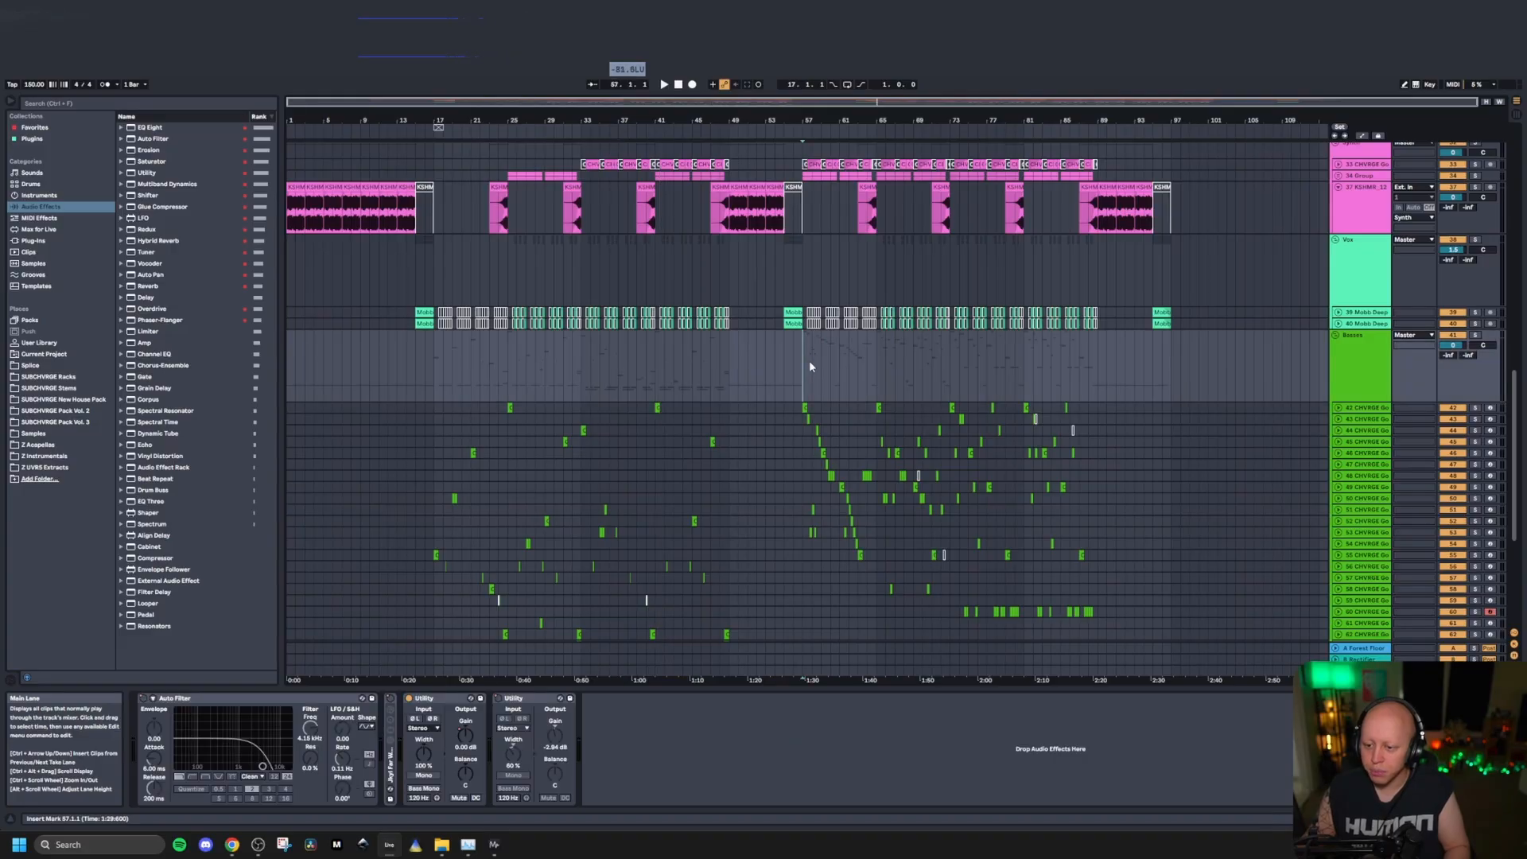
scroll(808, 366, "up", 2)
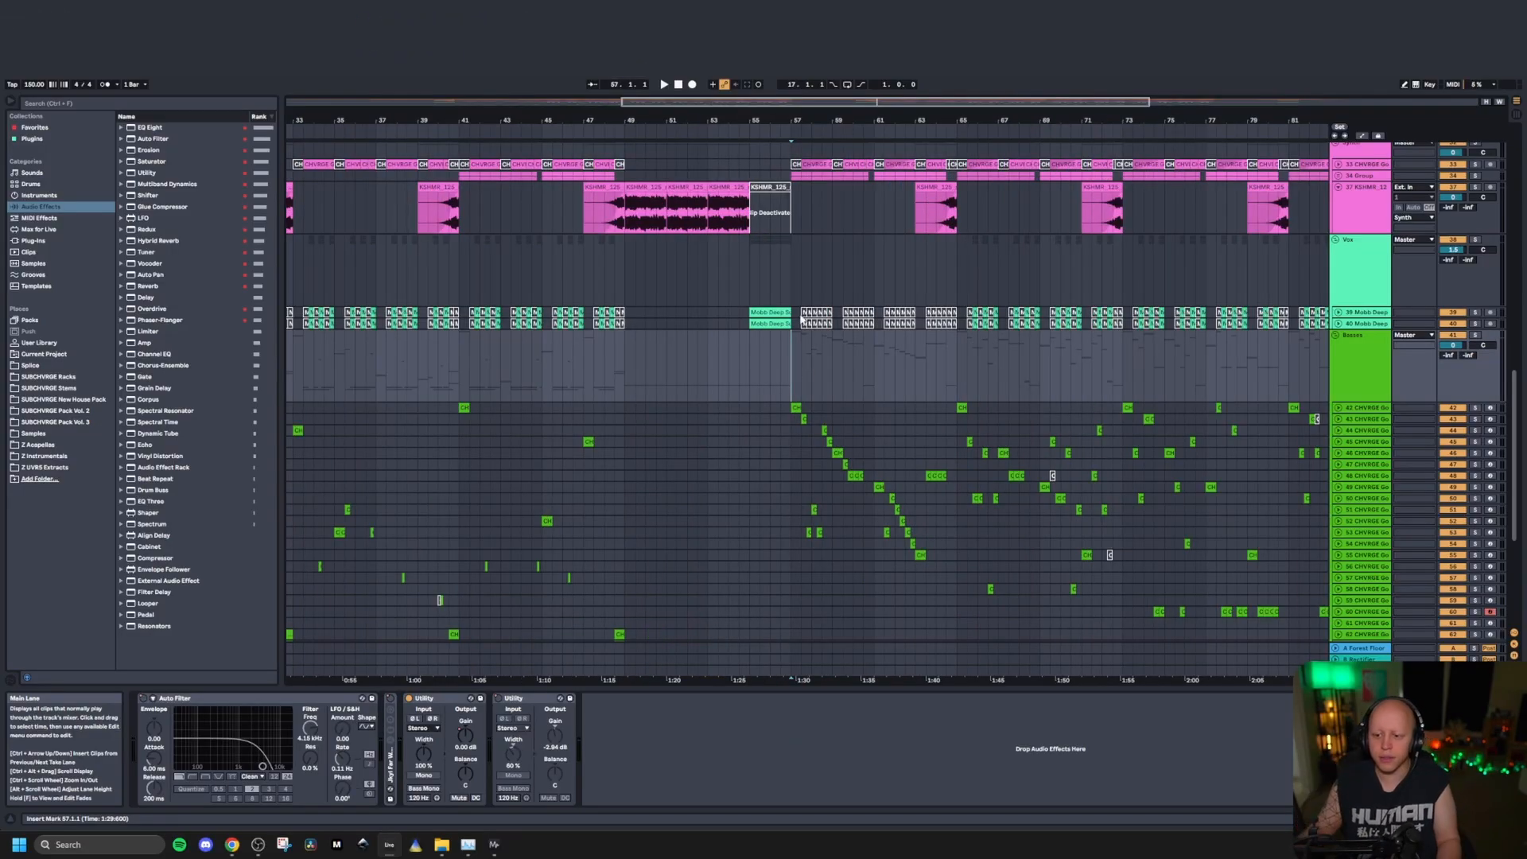
left_click(656, 359)
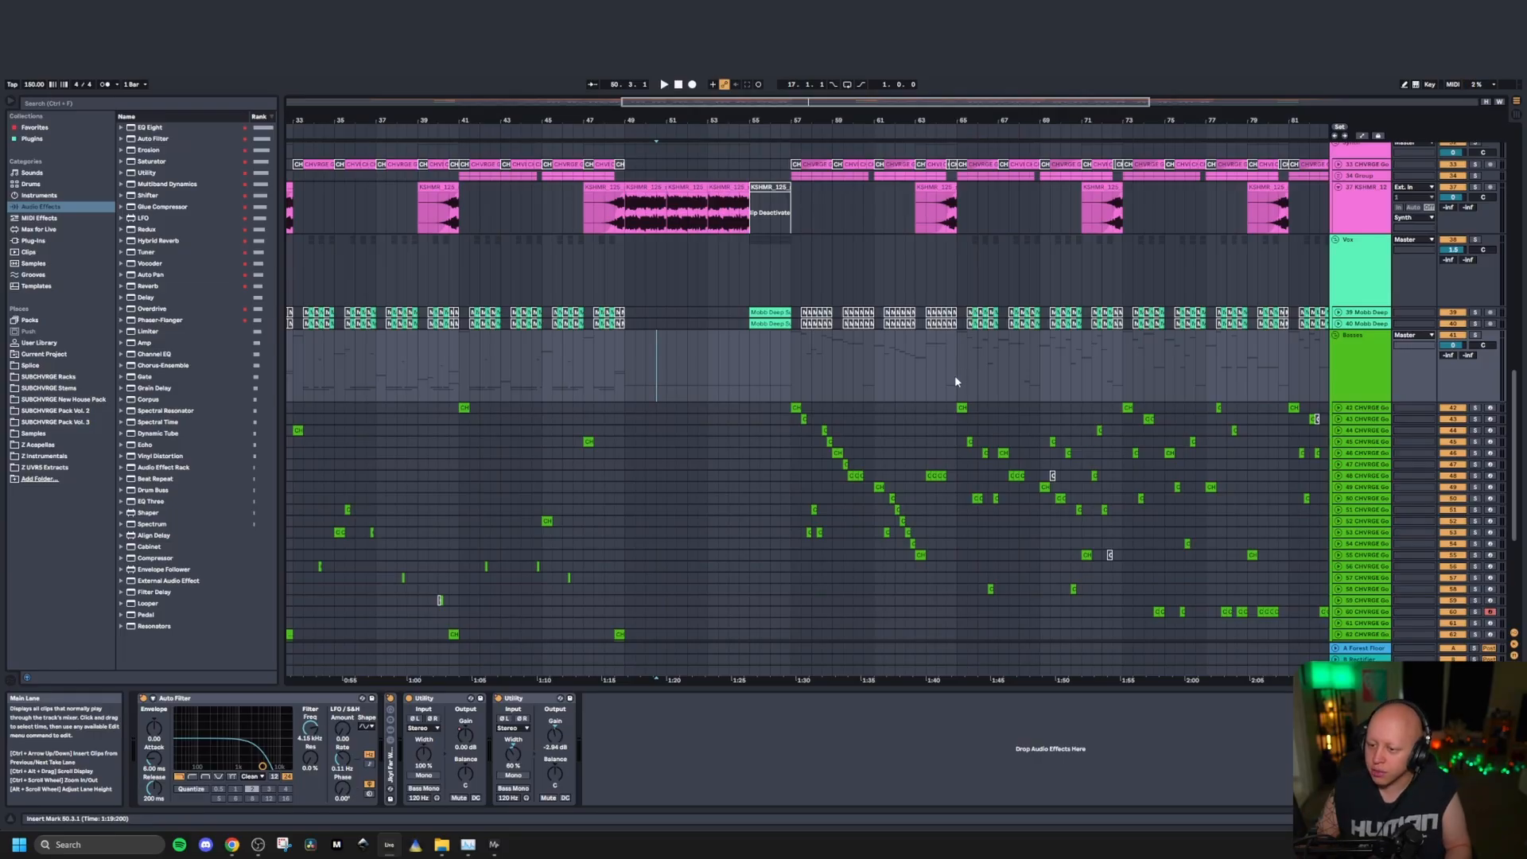
scroll(874, 430, "down", 1)
scroll(827, 433, "up", 3)
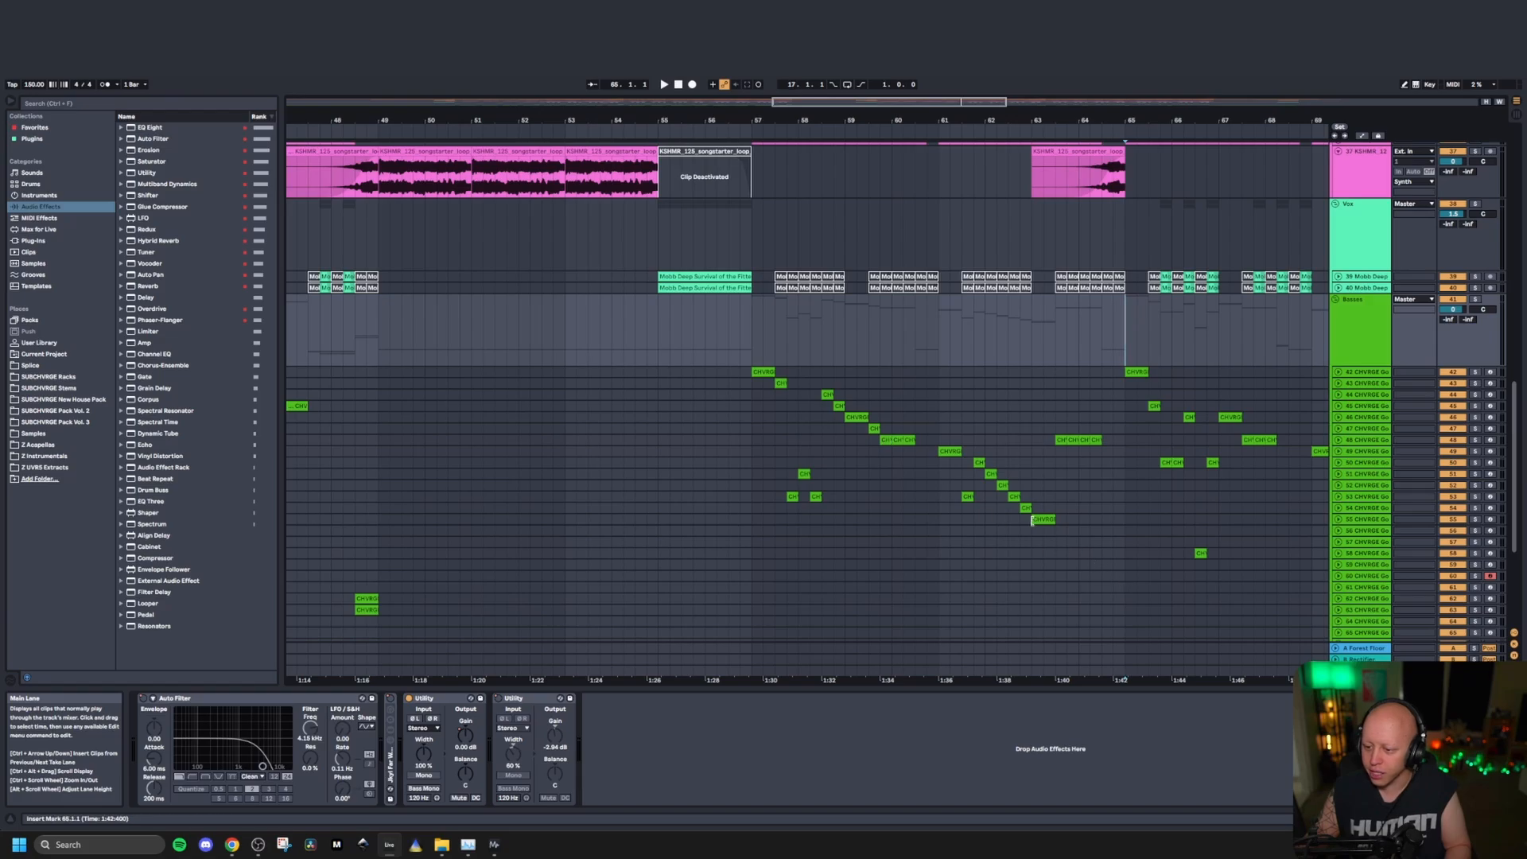
left_click(767, 403)
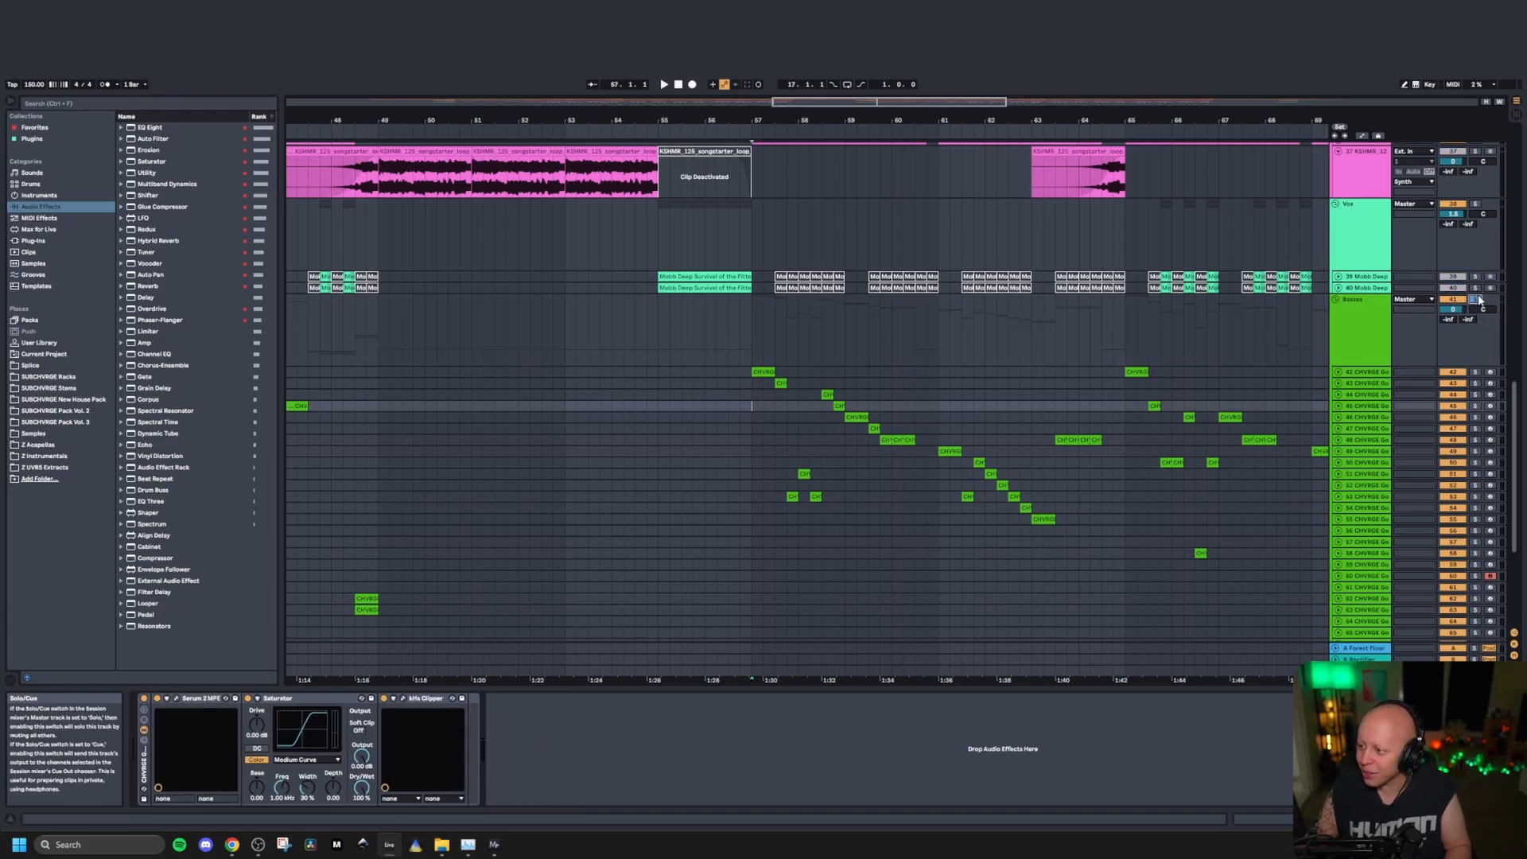
key("space")
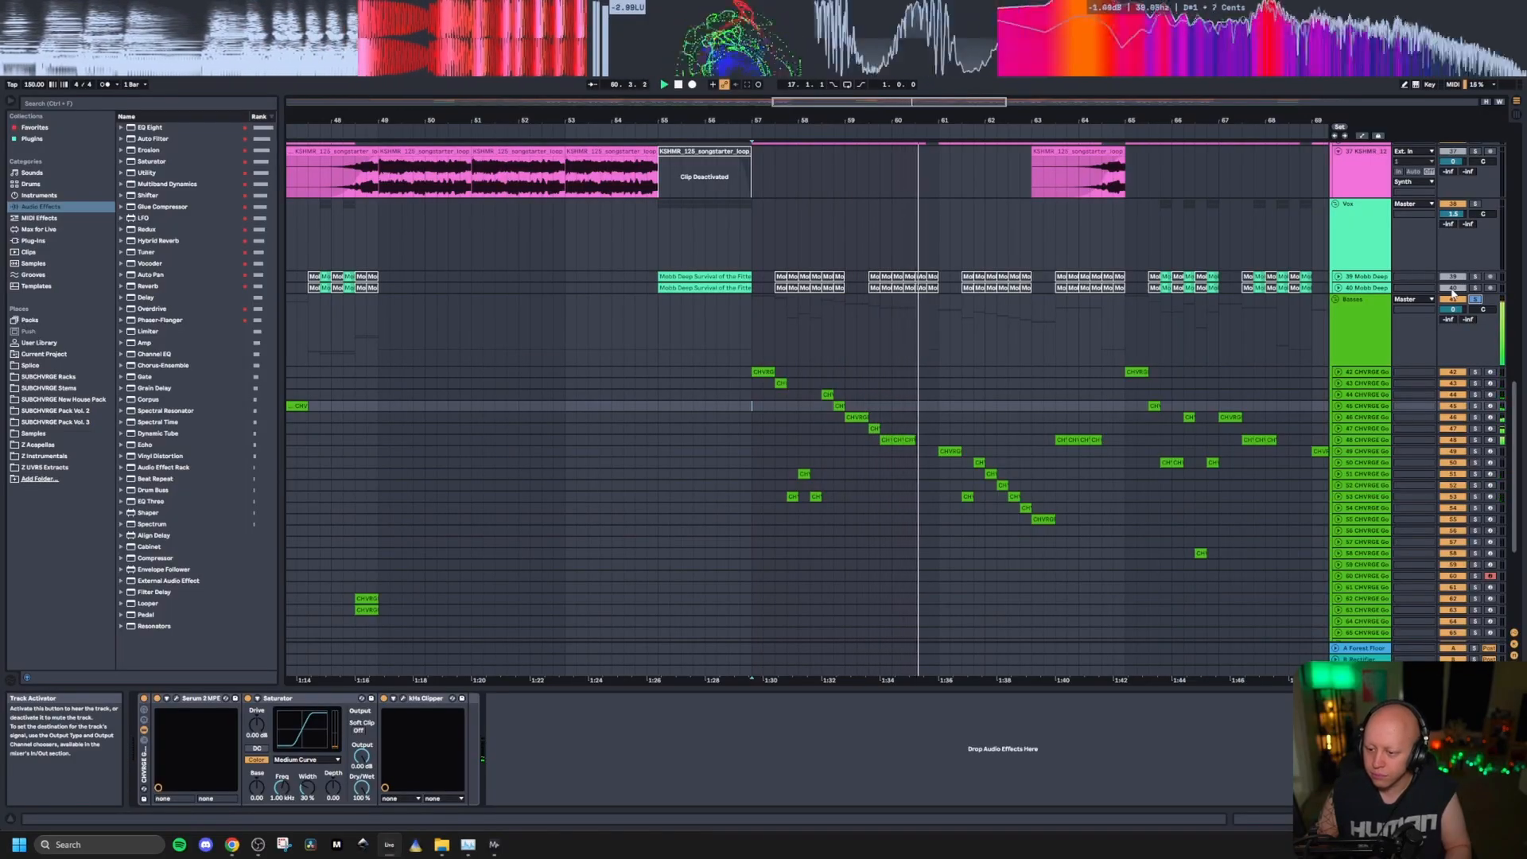
key("space")
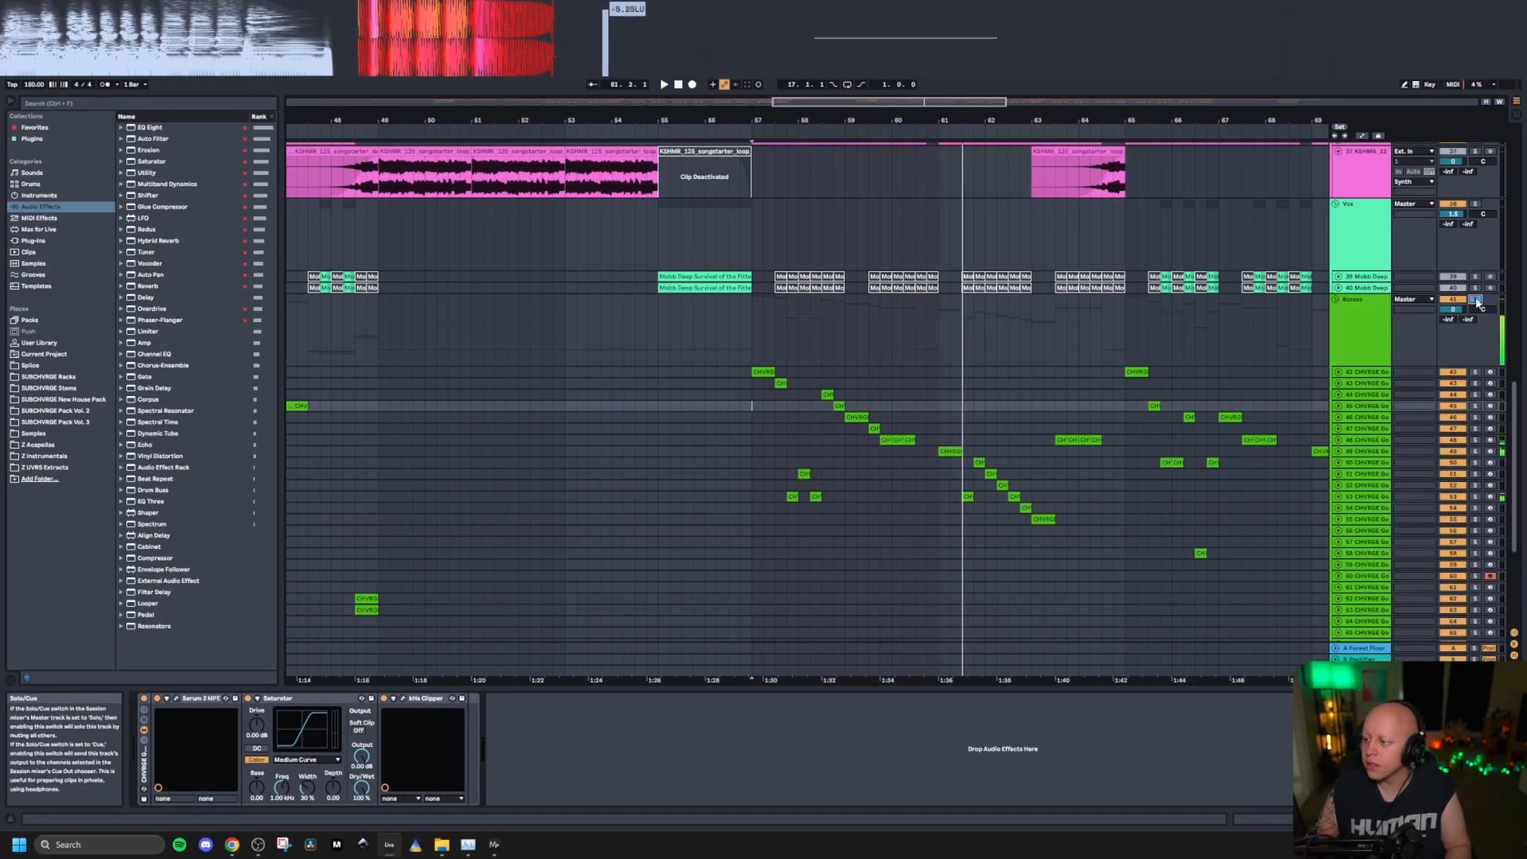
Step: Spot-check the soloed Basses group through the rest of the second drop from bars 68.3, 72, 78 and 83
key("w")
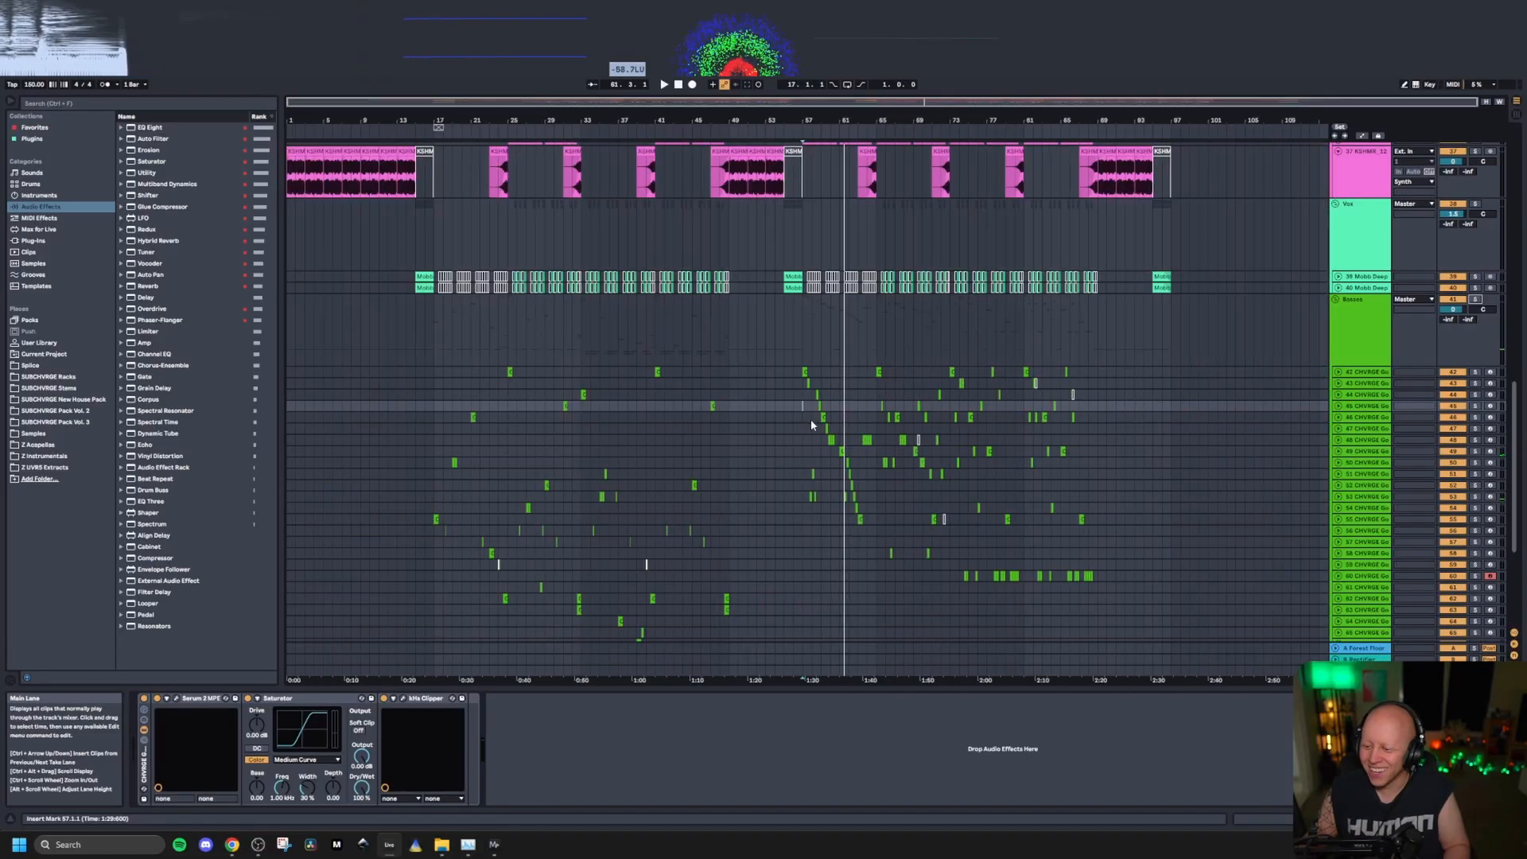
scroll(898, 438, "up", 3)
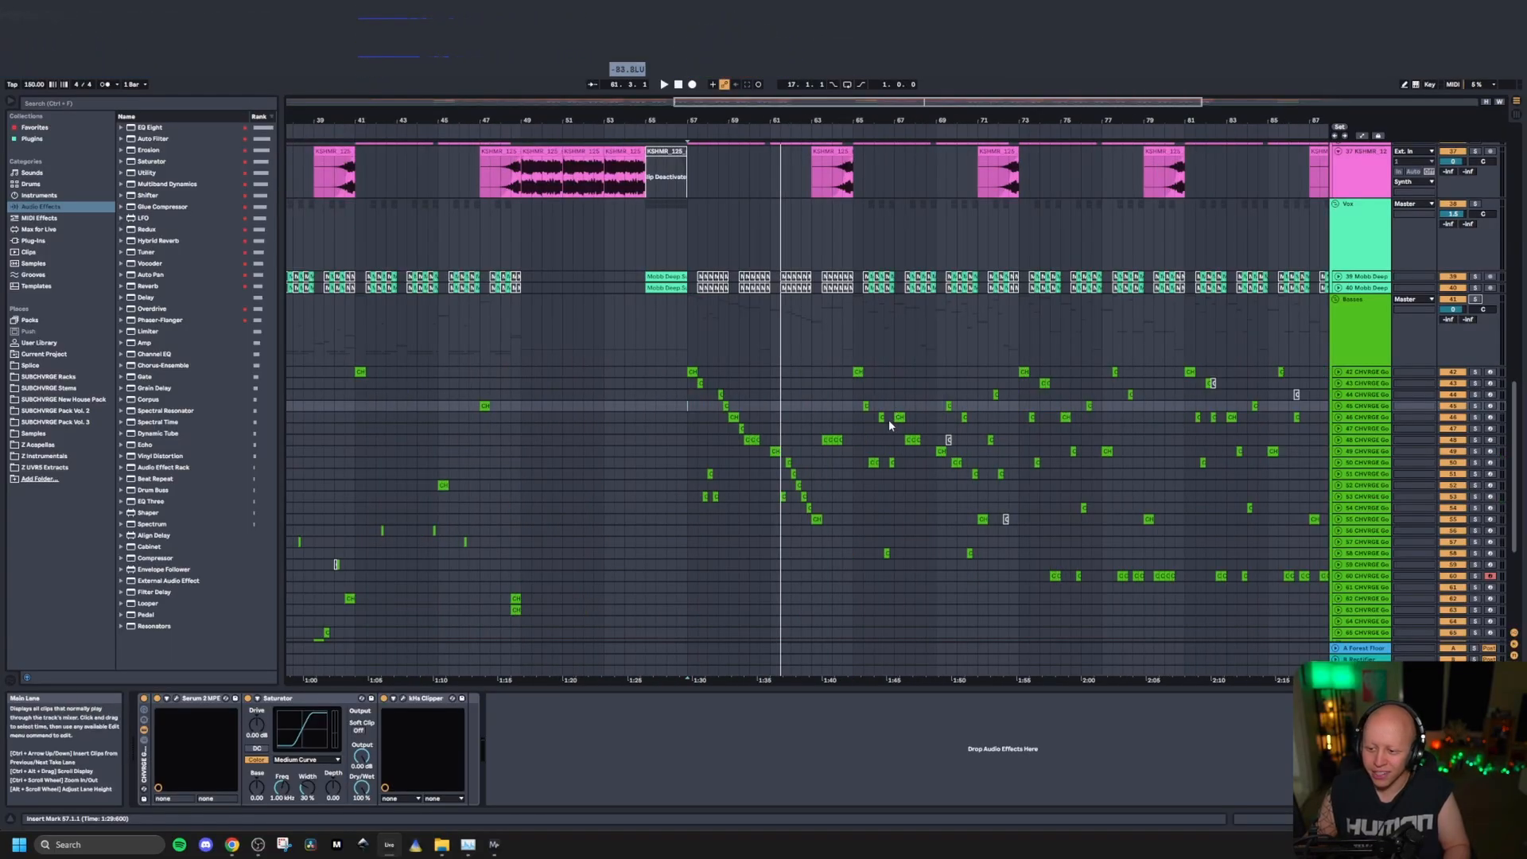
scroll(915, 461, "down", 3)
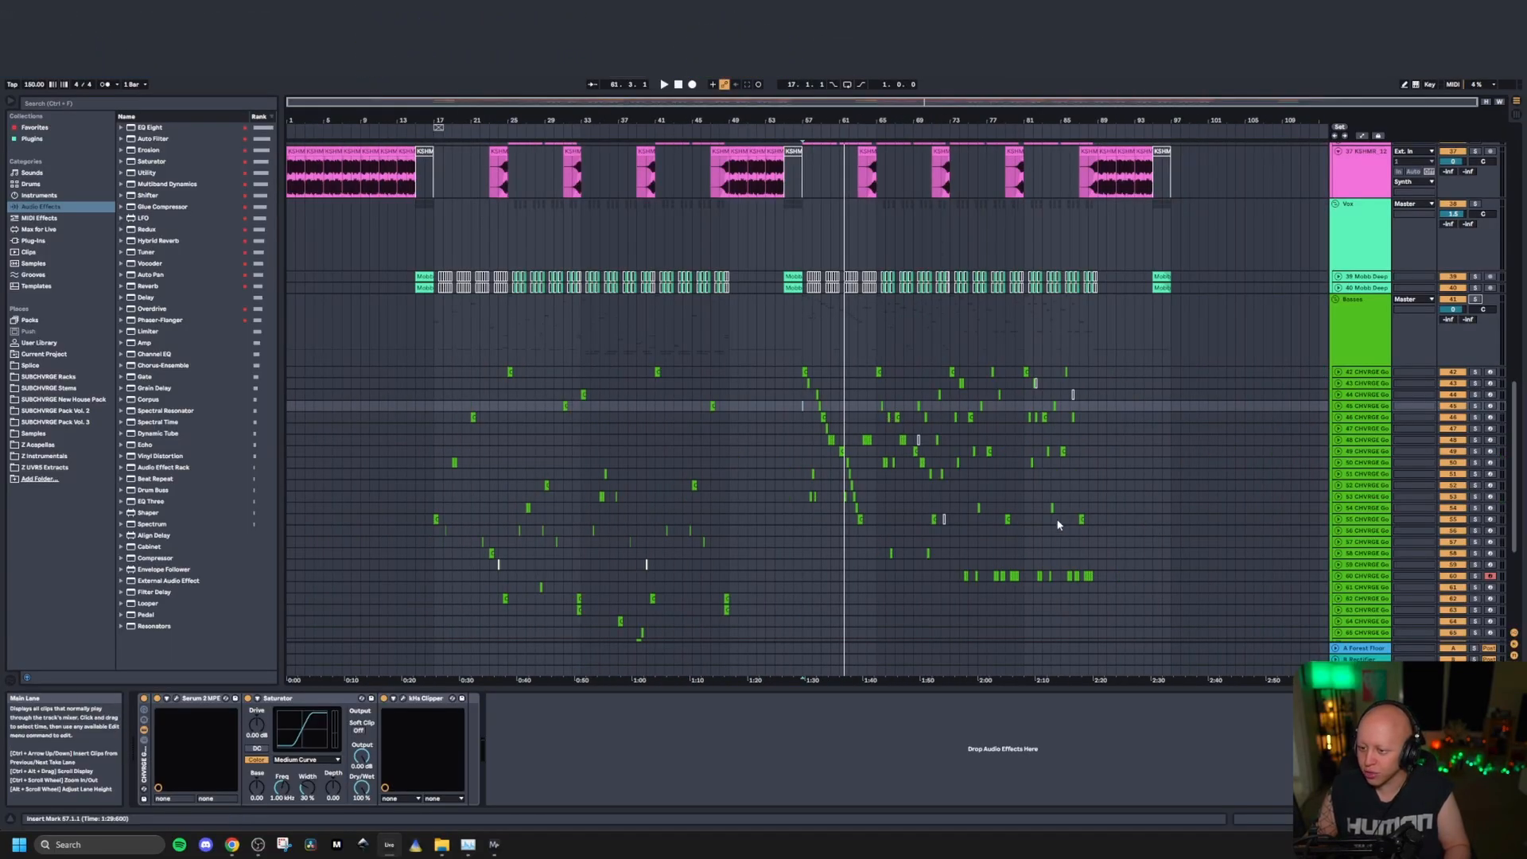
left_click(949, 331)
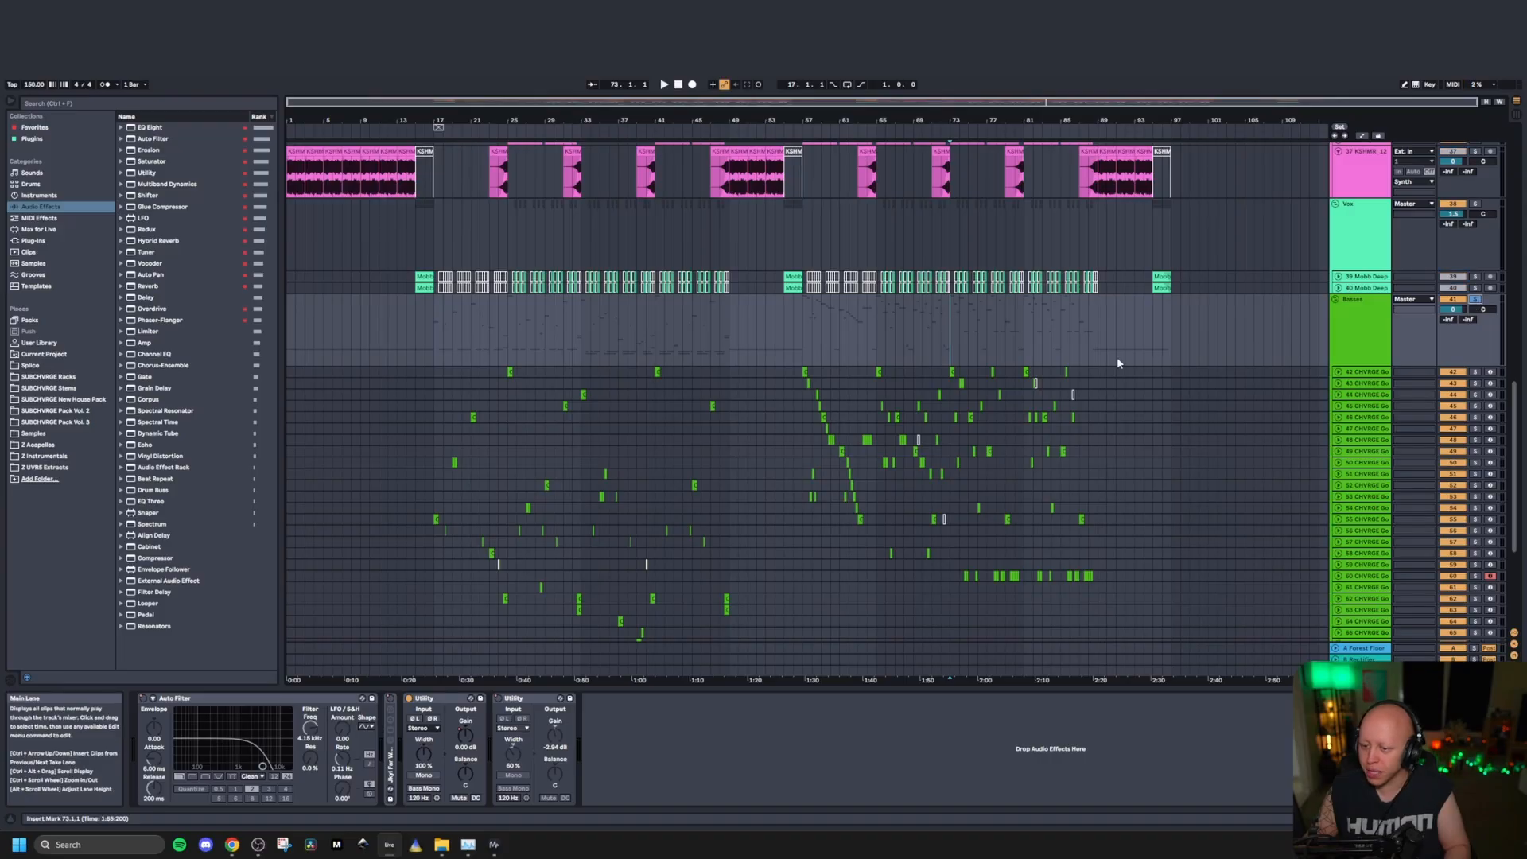
scroll(952, 352, "up", 3)
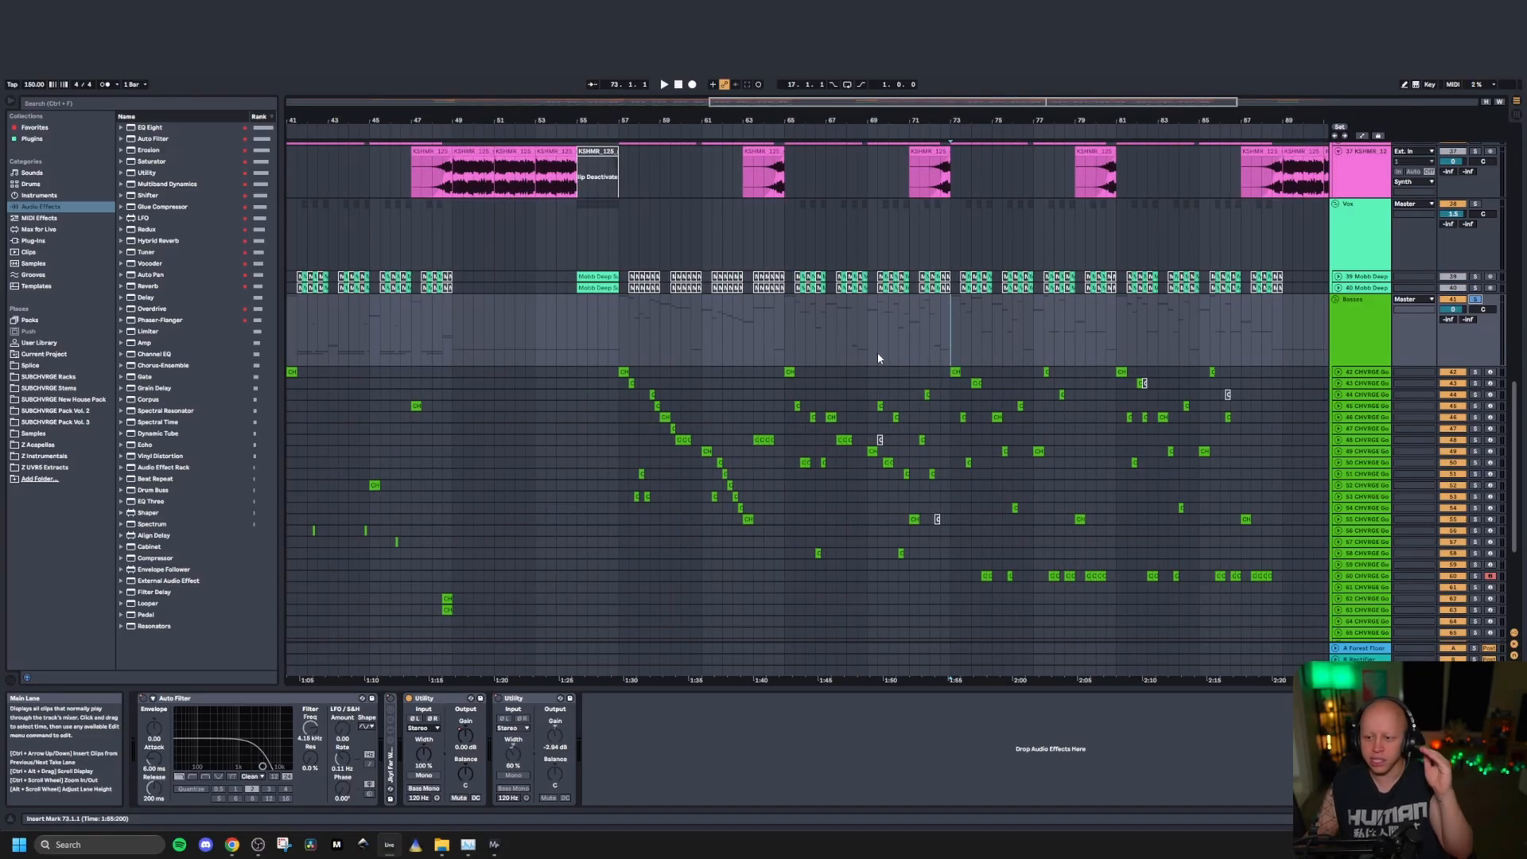
left_click(854, 320)
key("space")
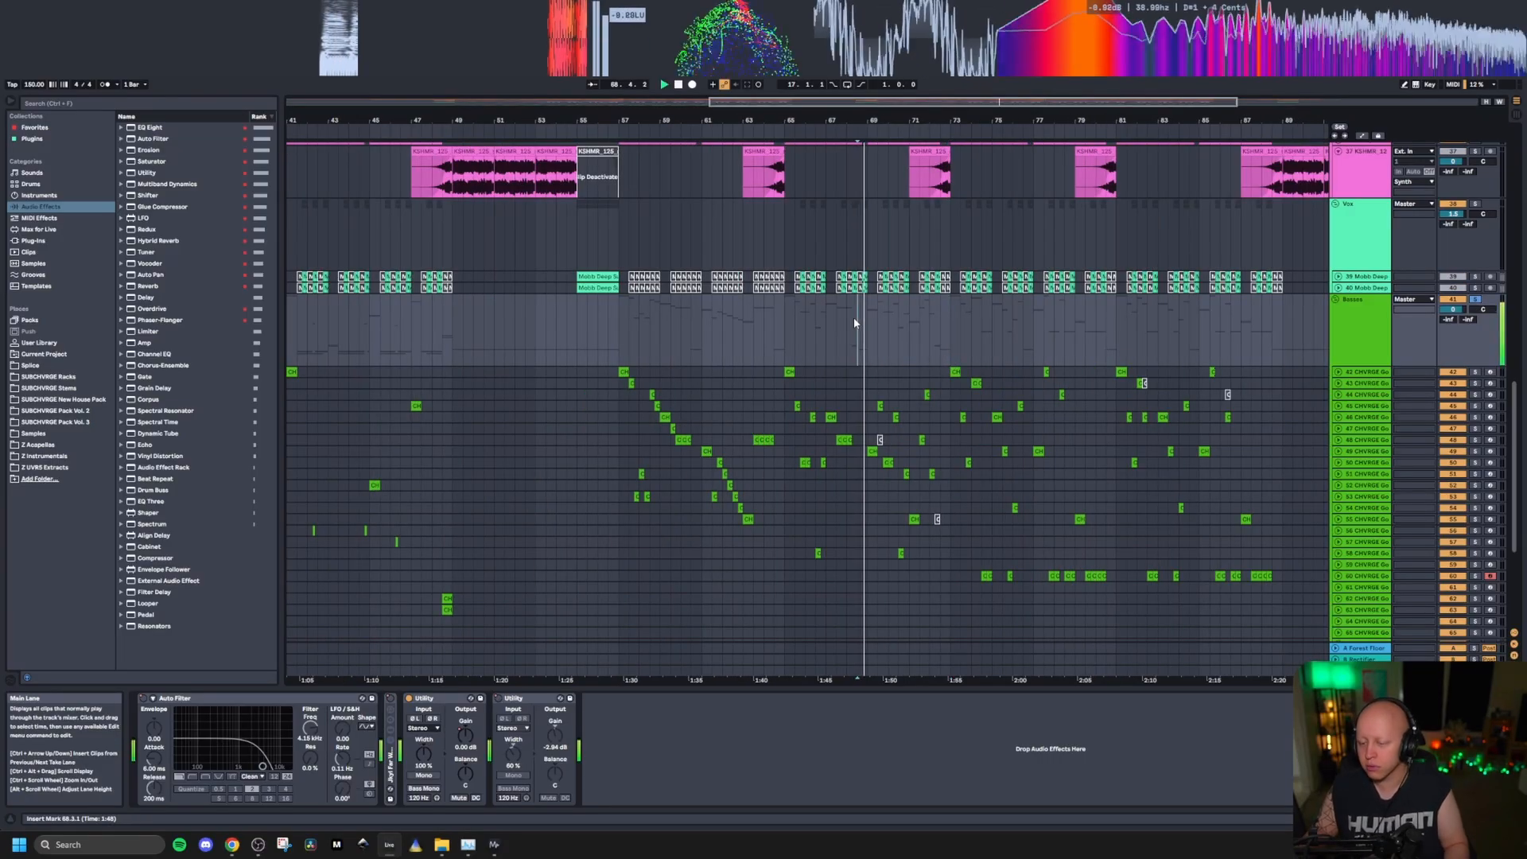
left_click(936, 327)
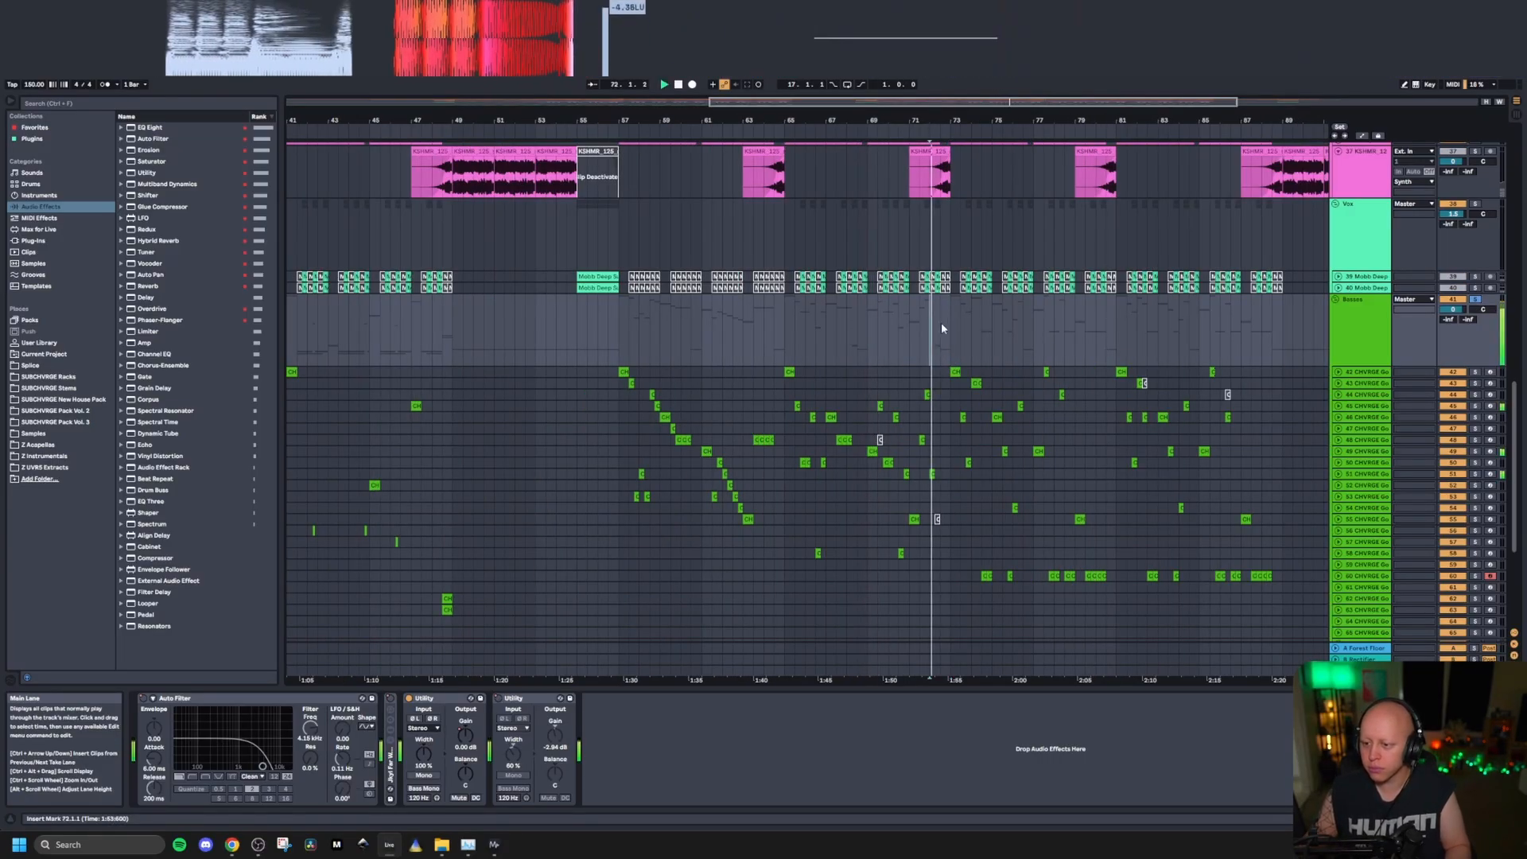
left_click(1058, 330)
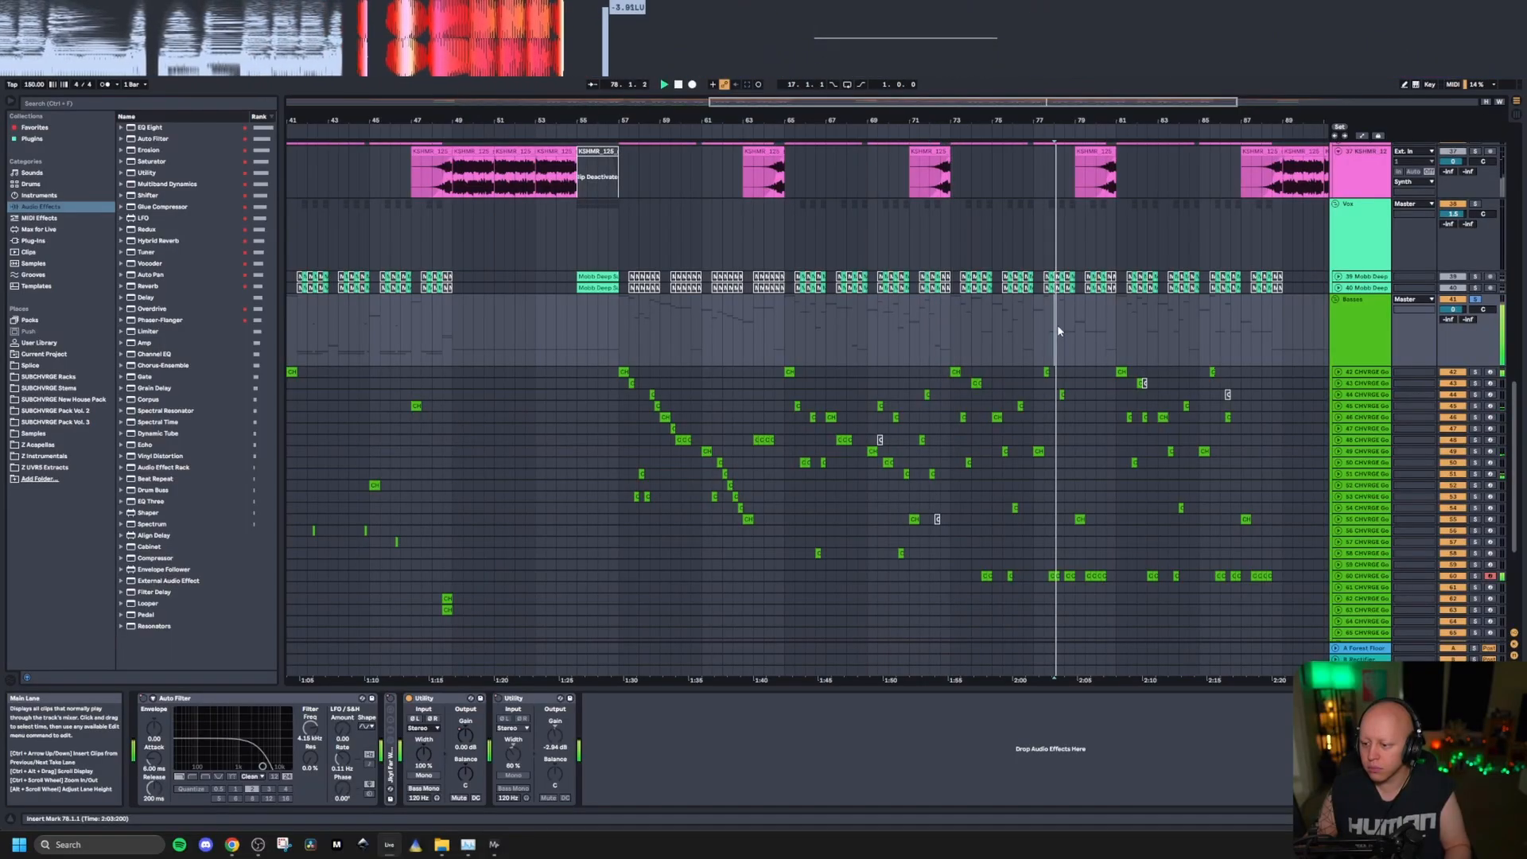
left_click(1161, 330)
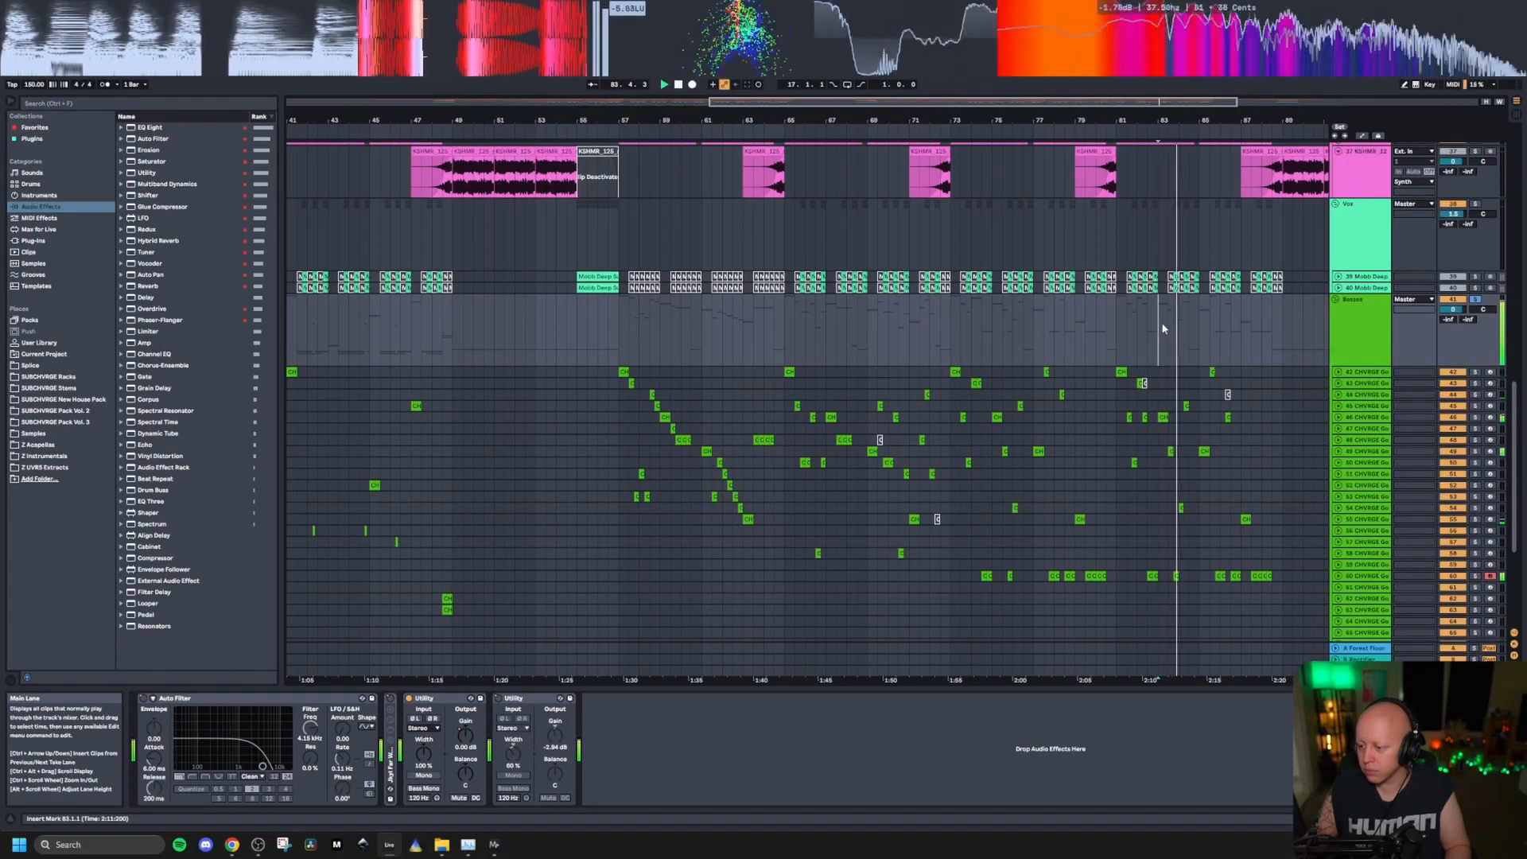
key("space")
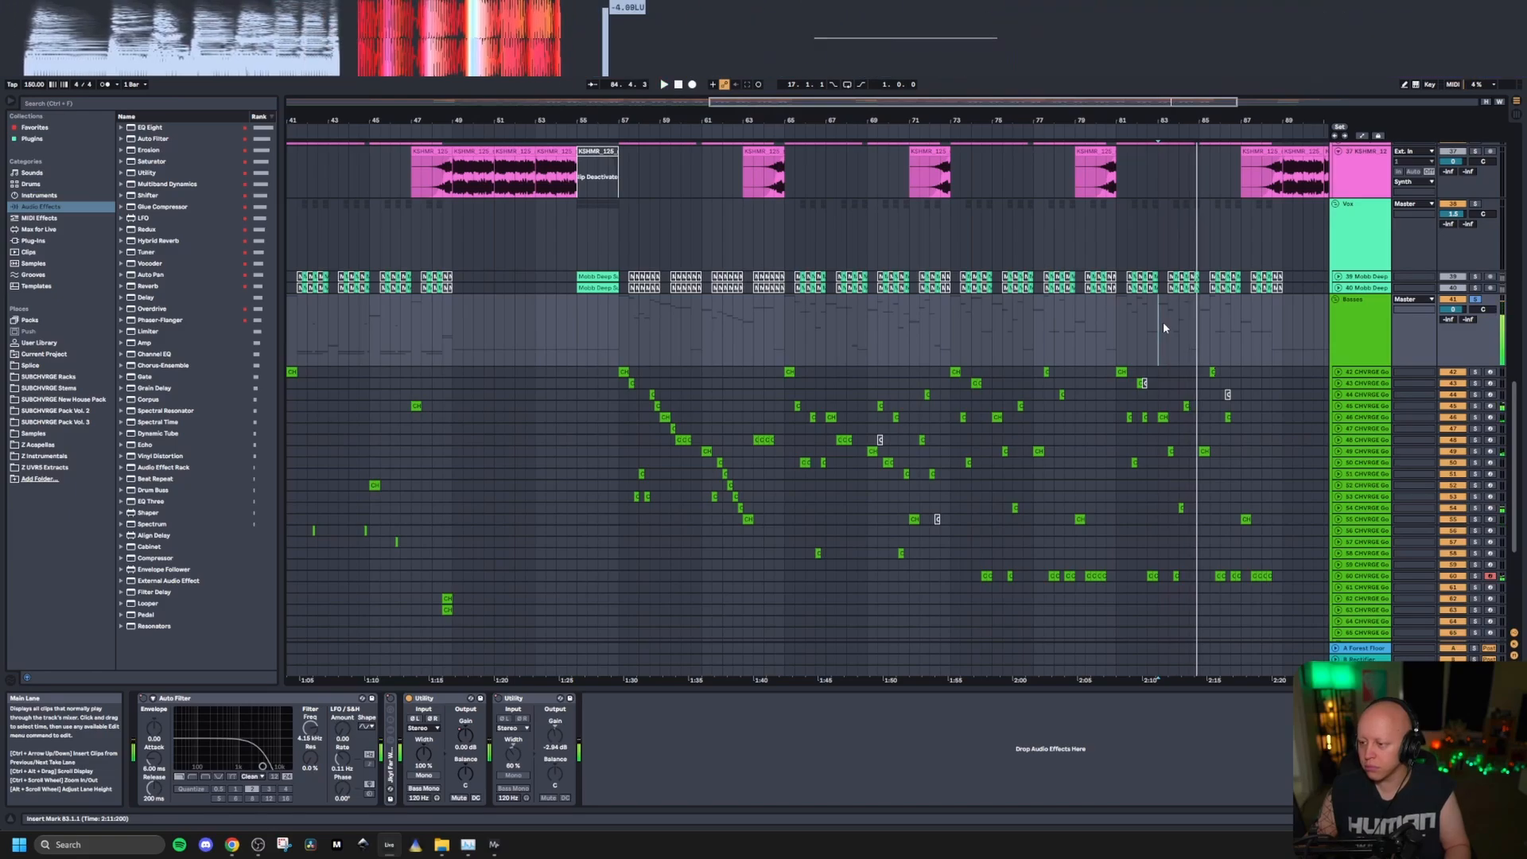
left_click(1271, 334)
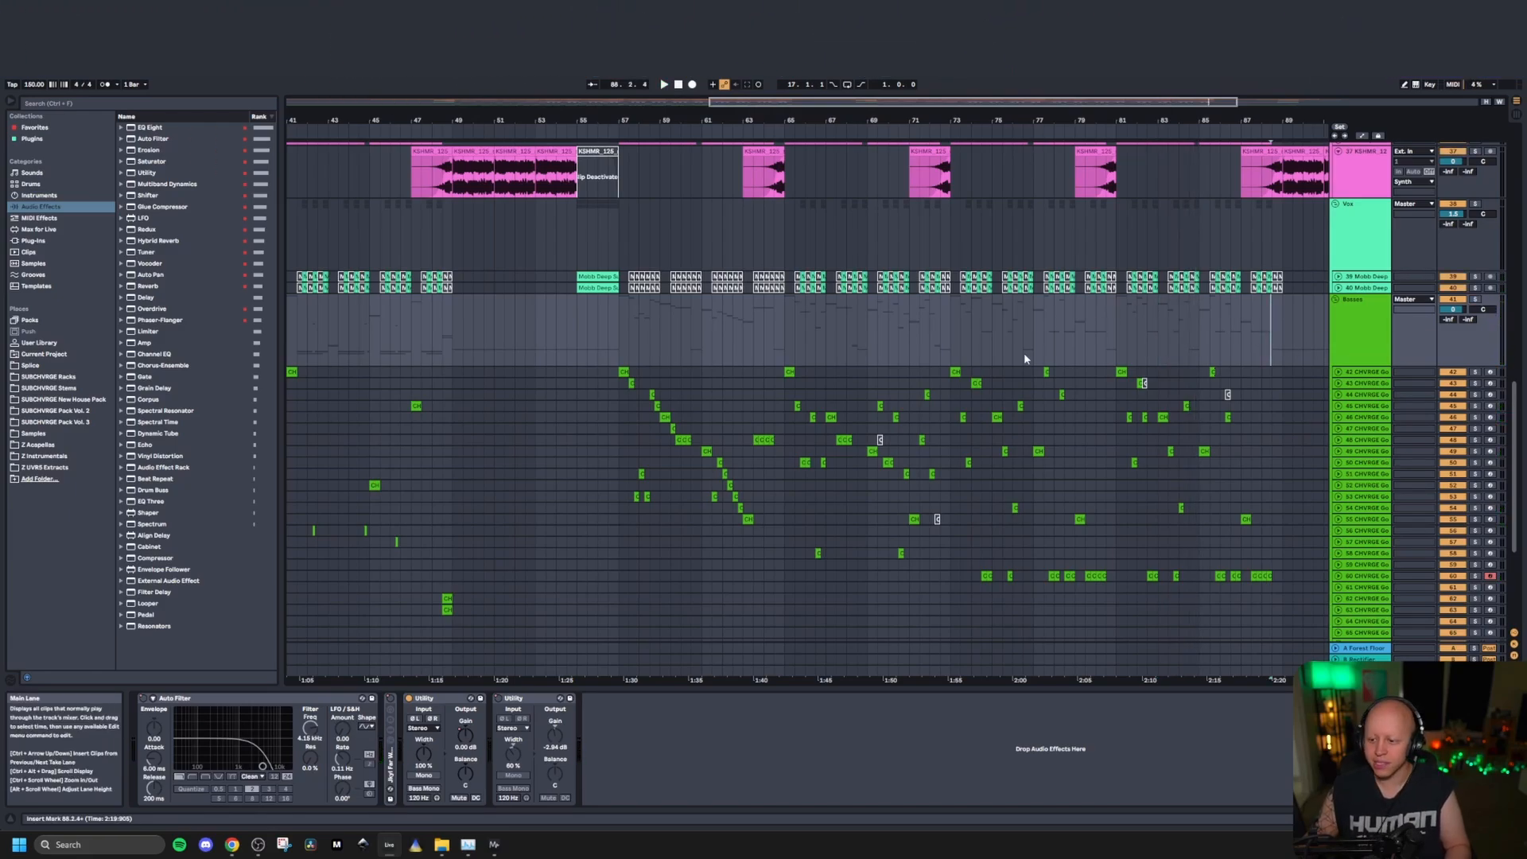
Step: Solo the Synth group and audition the second drop's synth layers from bar 57
scroll(859, 360, "down", 4)
scroll(1166, 374, "down", 3)
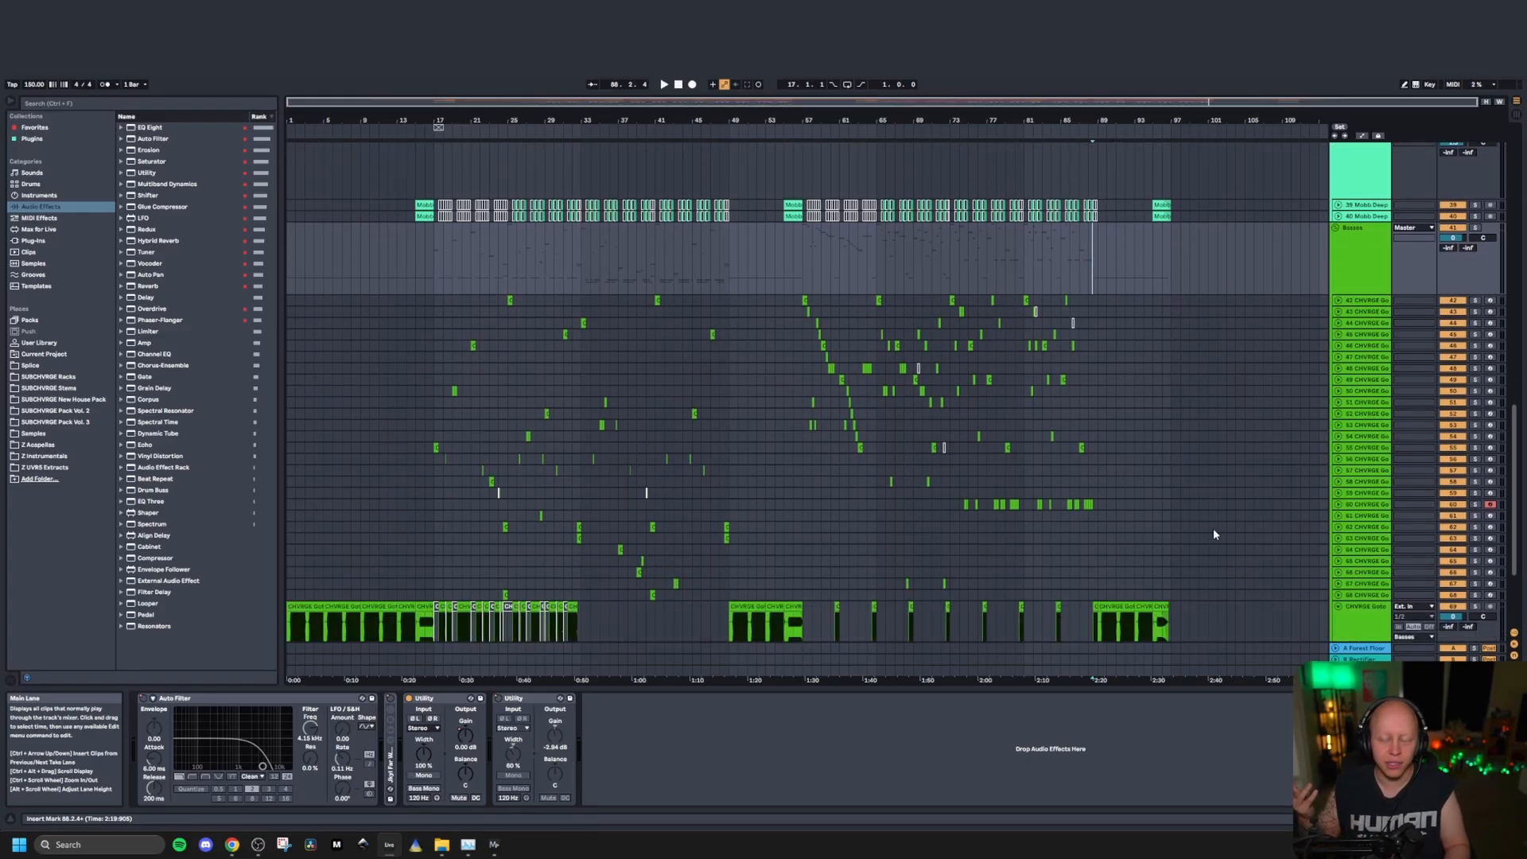
scroll(1185, 422, "up", 5)
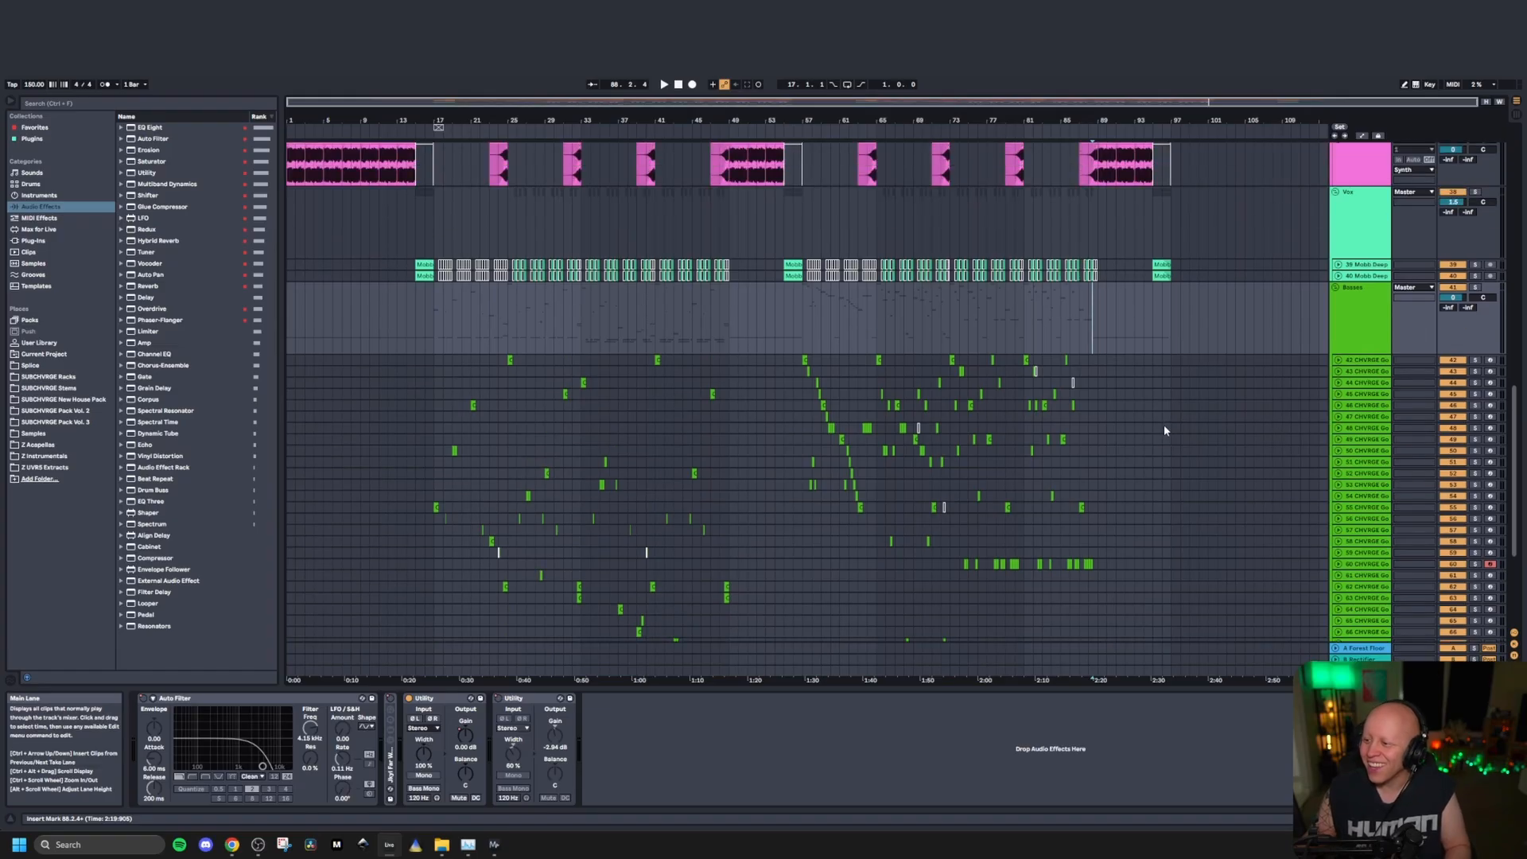
scroll(1187, 425, "up", 2)
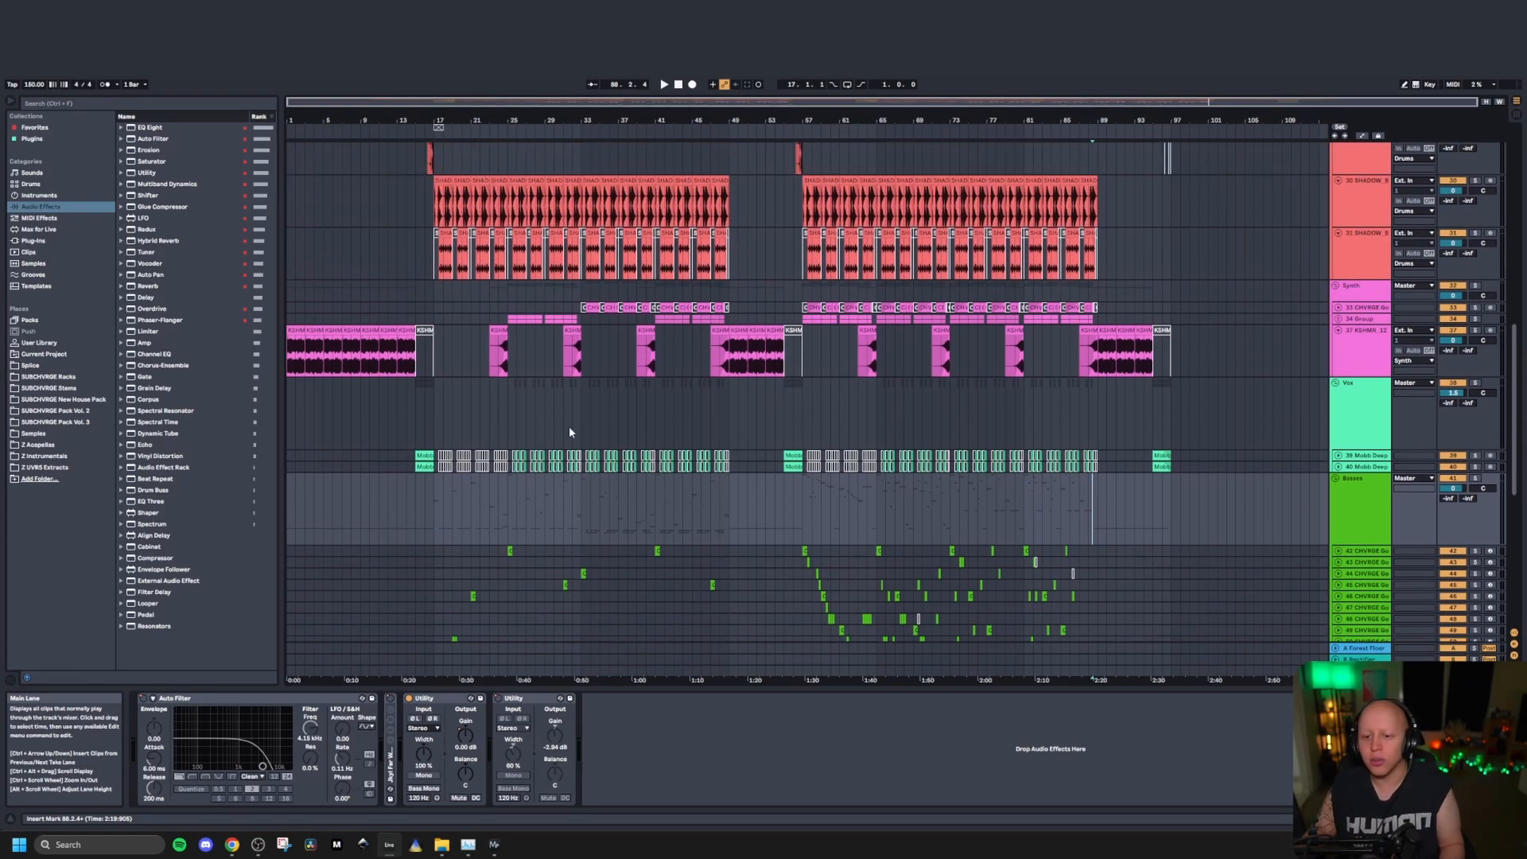
scroll(569, 429, "up", 2)
left_click(804, 368)
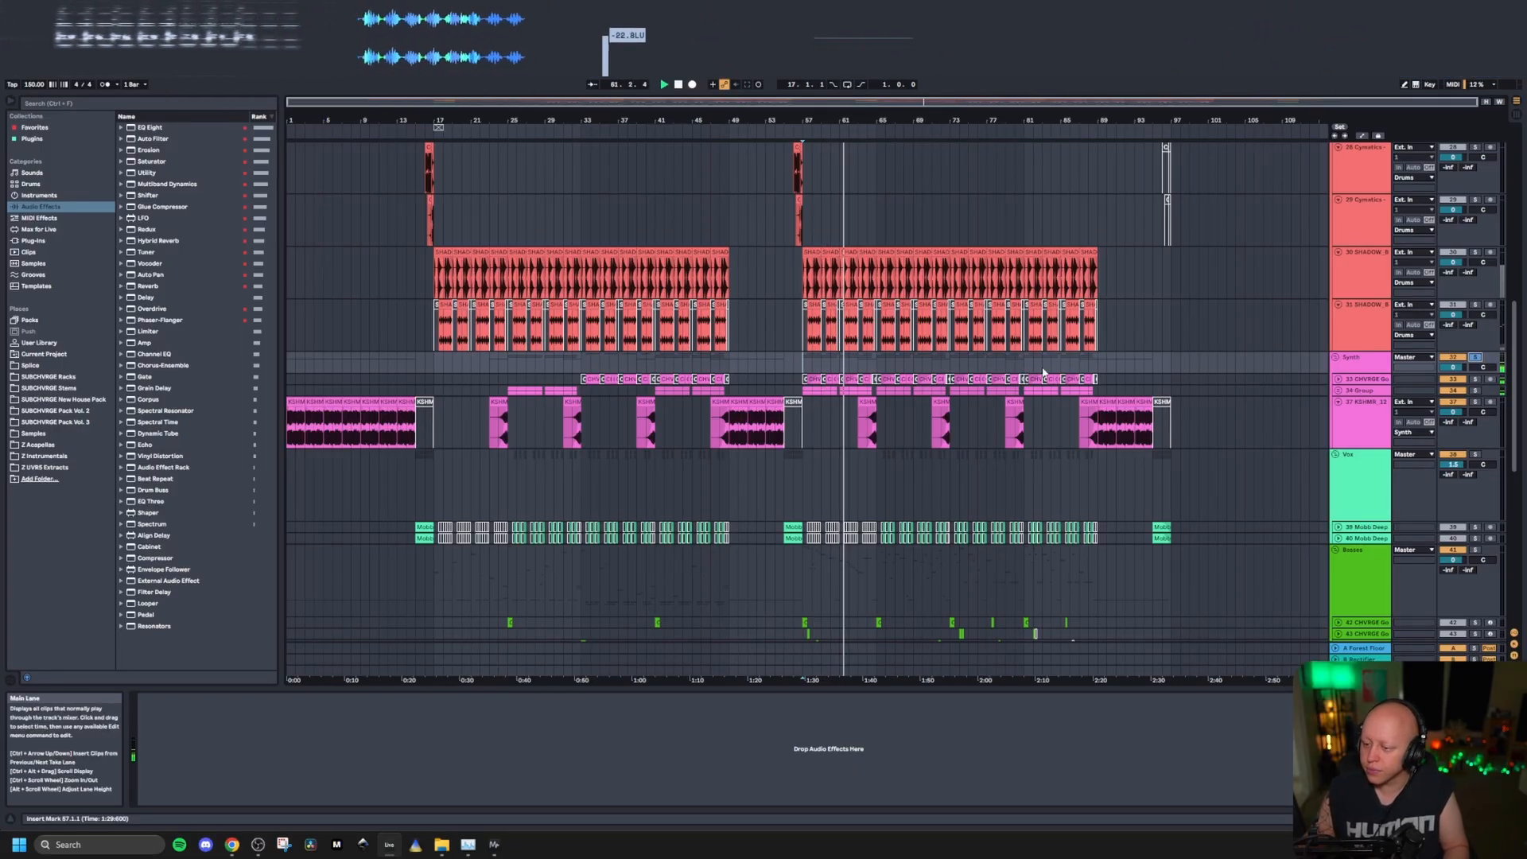
key("space")
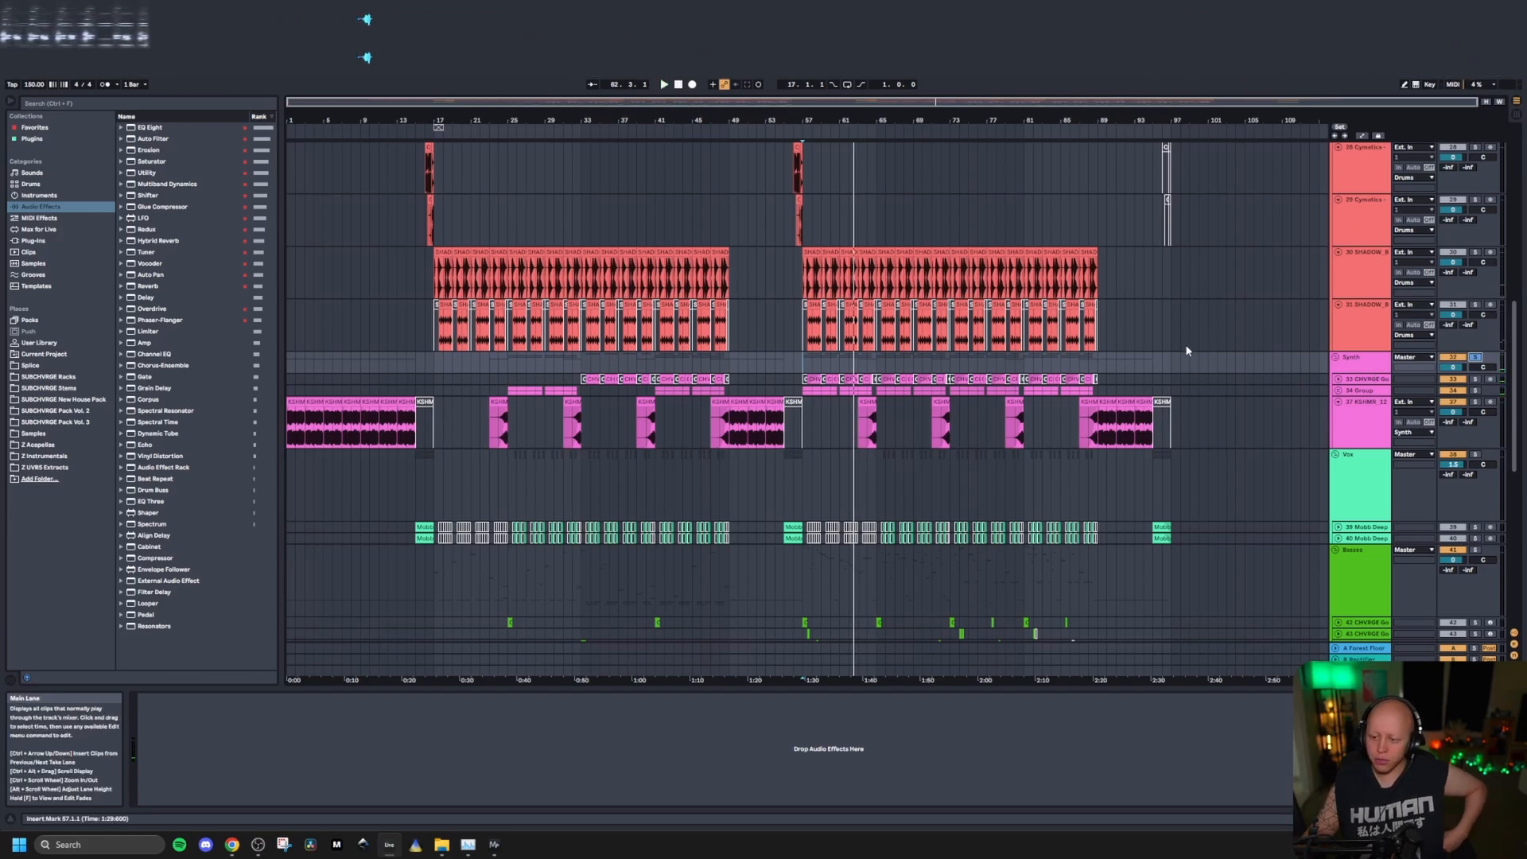
left_click(1168, 359)
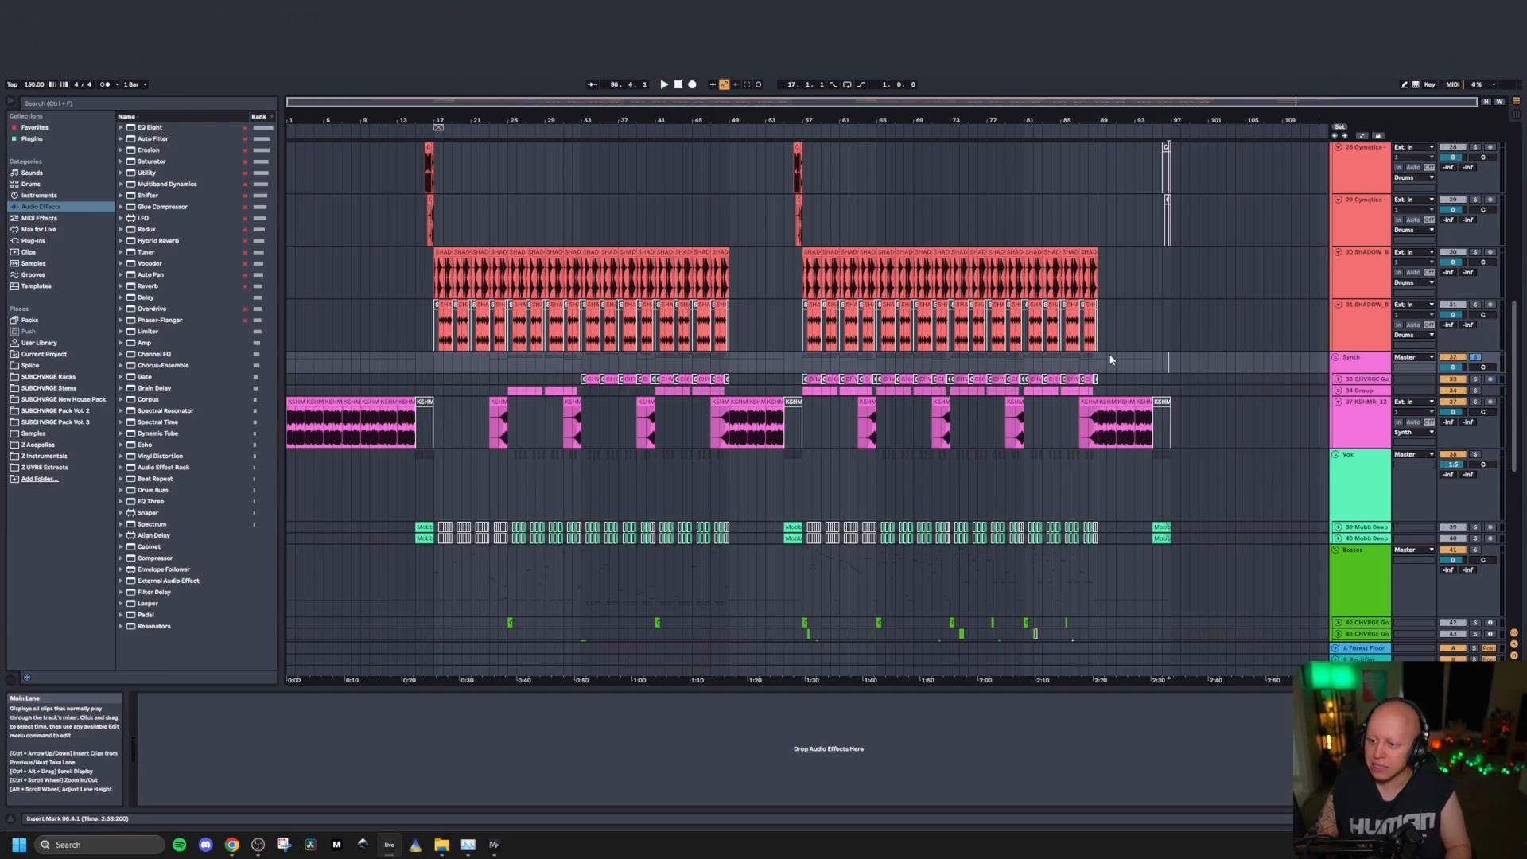
Step: Audition the soloed FX group from bar 17, and its white noise track 14 soloed from the same bar
scroll(966, 469, "up", 4)
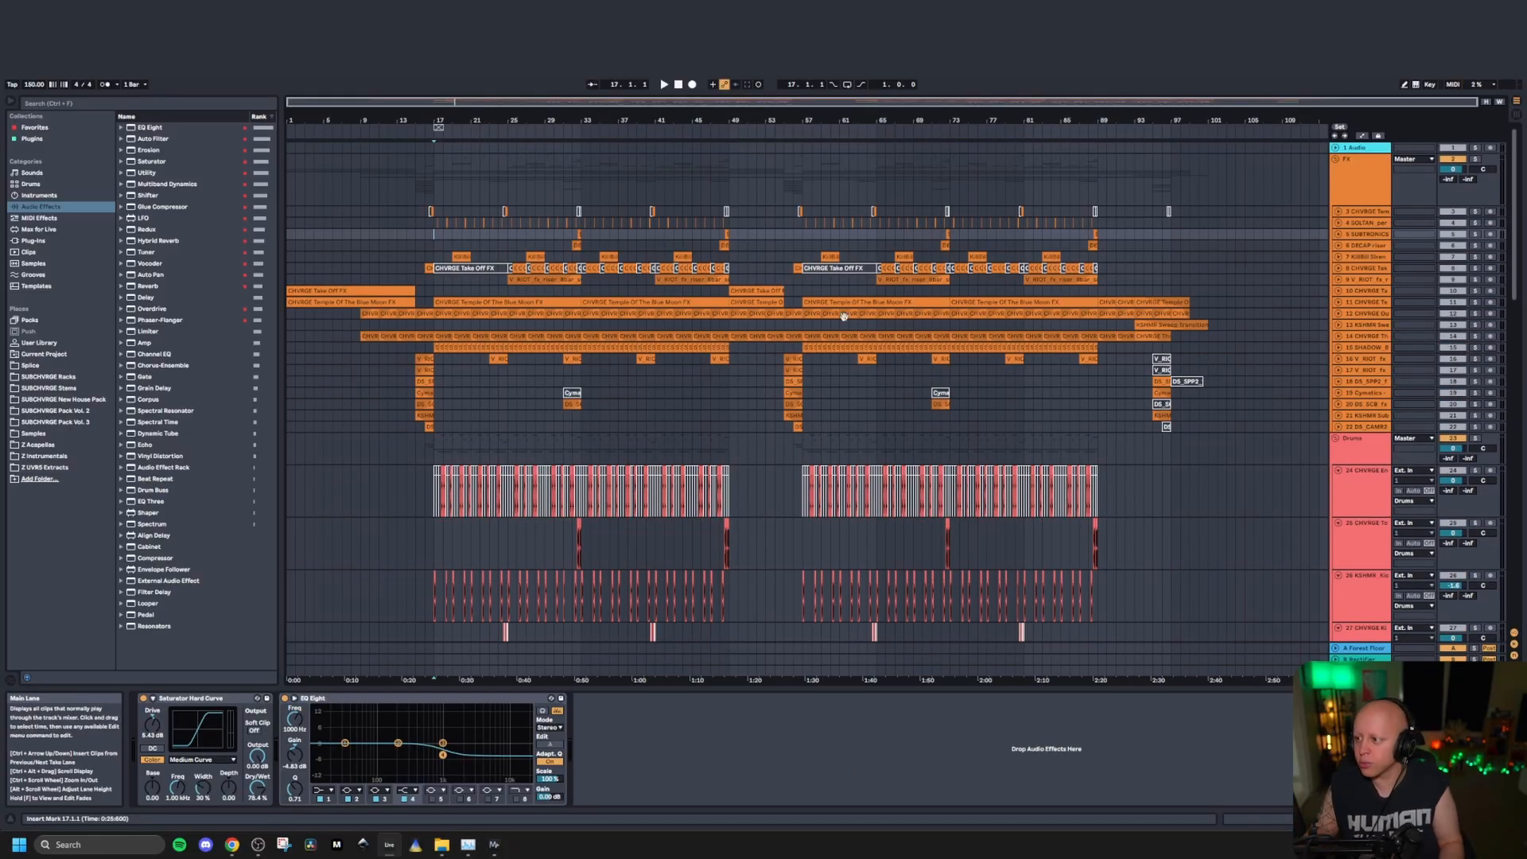
key("space")
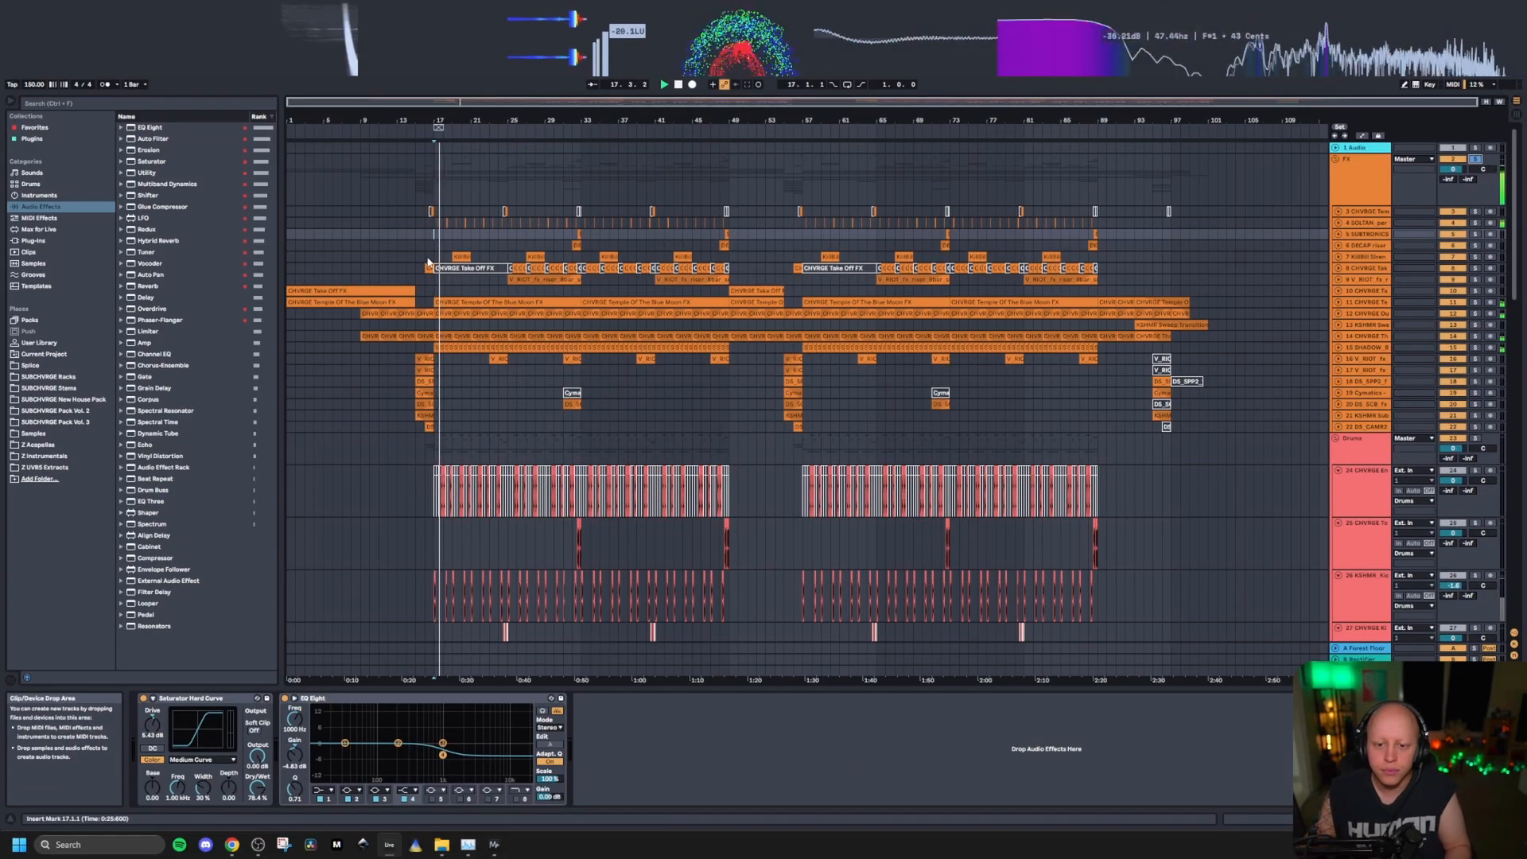
scroll(436, 244, "up", 3)
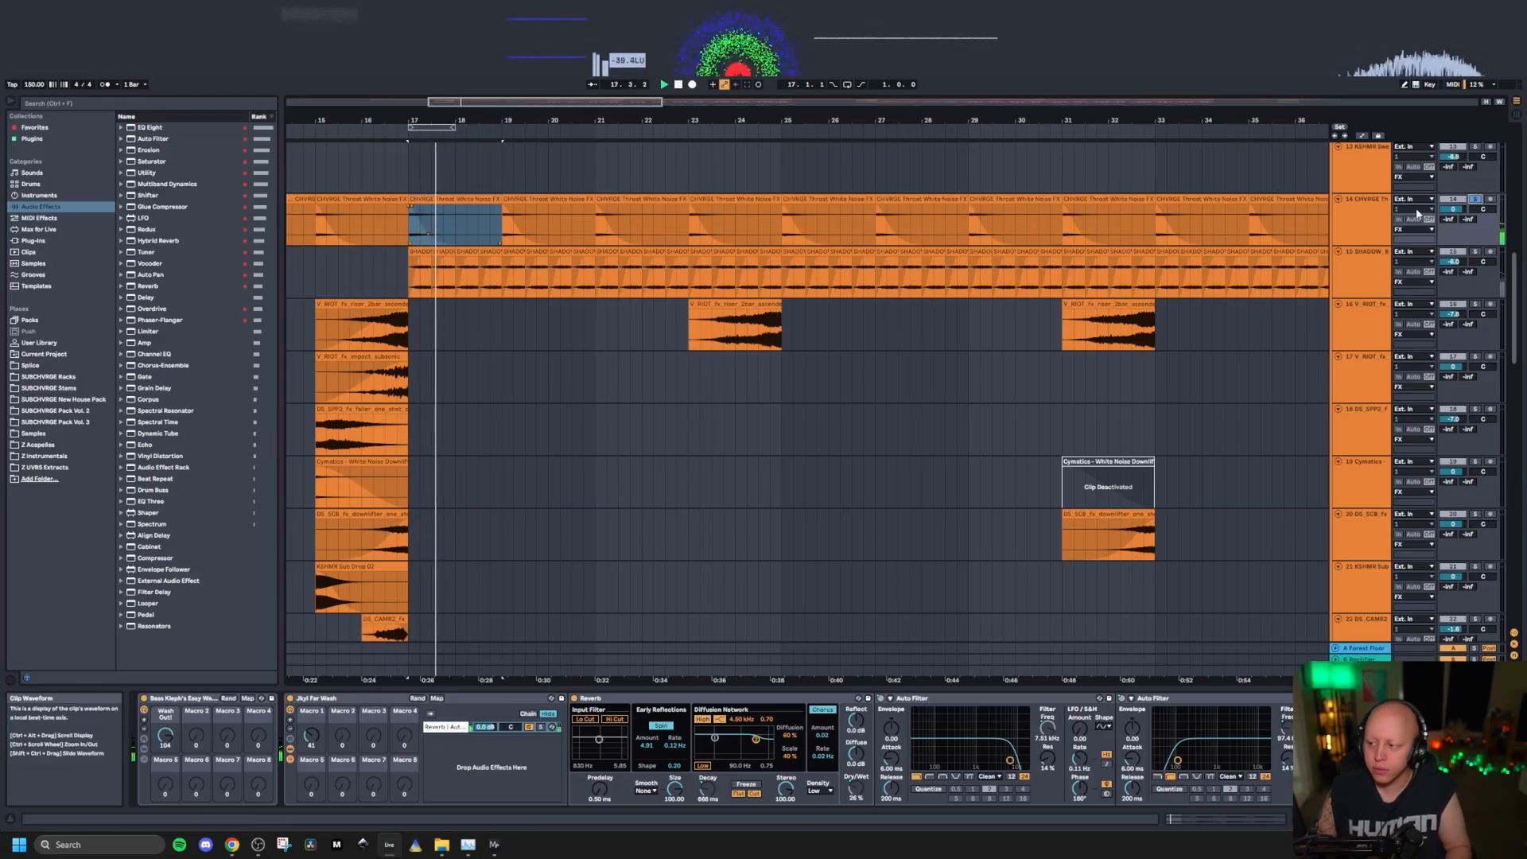
Step: Solo track 15 in the FX group and audition its repeating clips from bar 17
key("space")
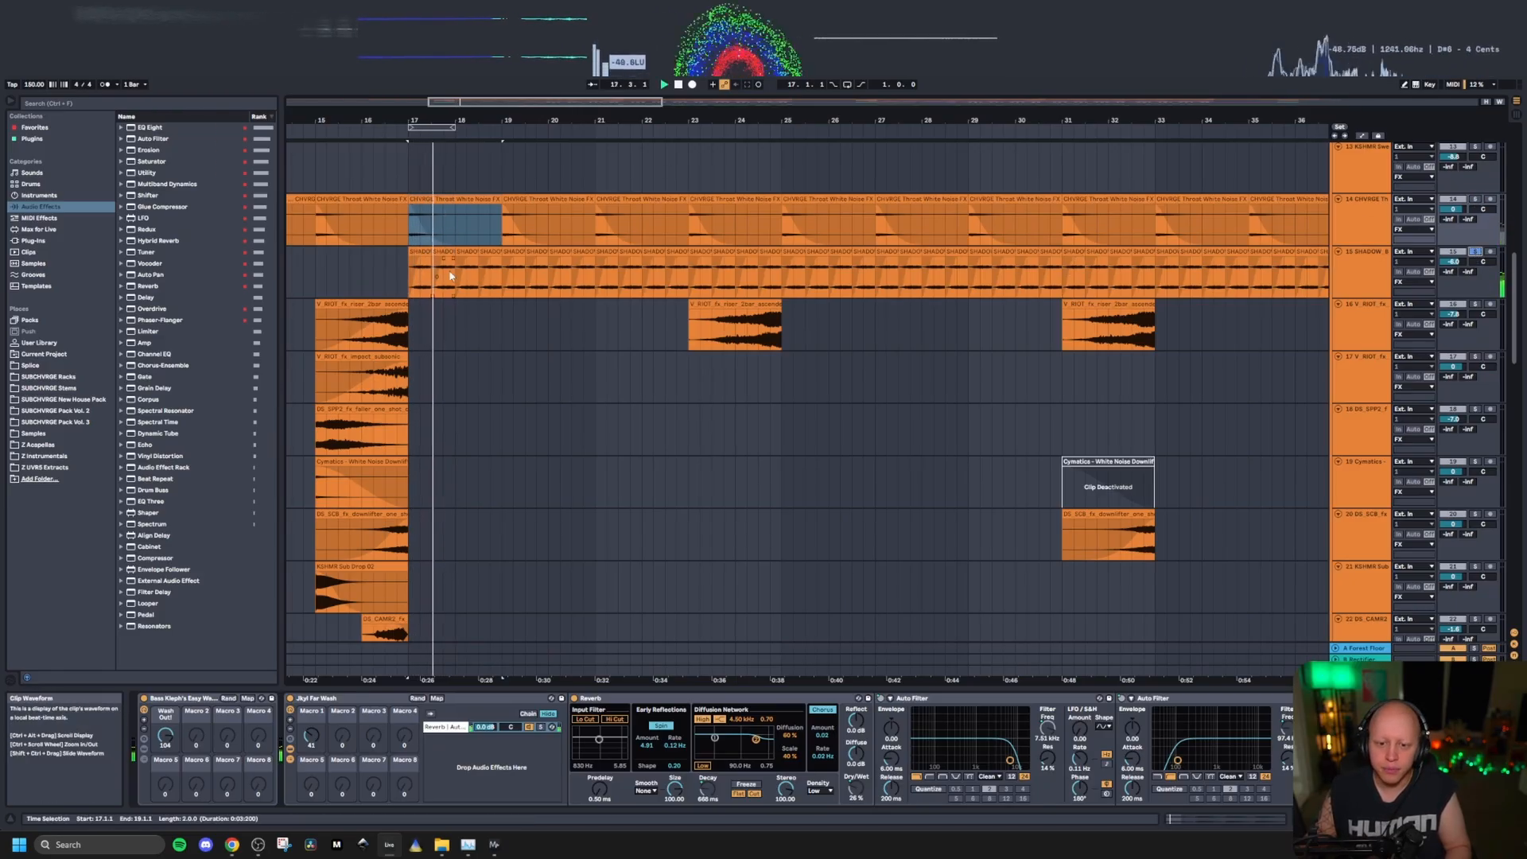
scroll(430, 278, "down", 2)
scroll(424, 278, "up", 5)
scroll(529, 284, "down", 7)
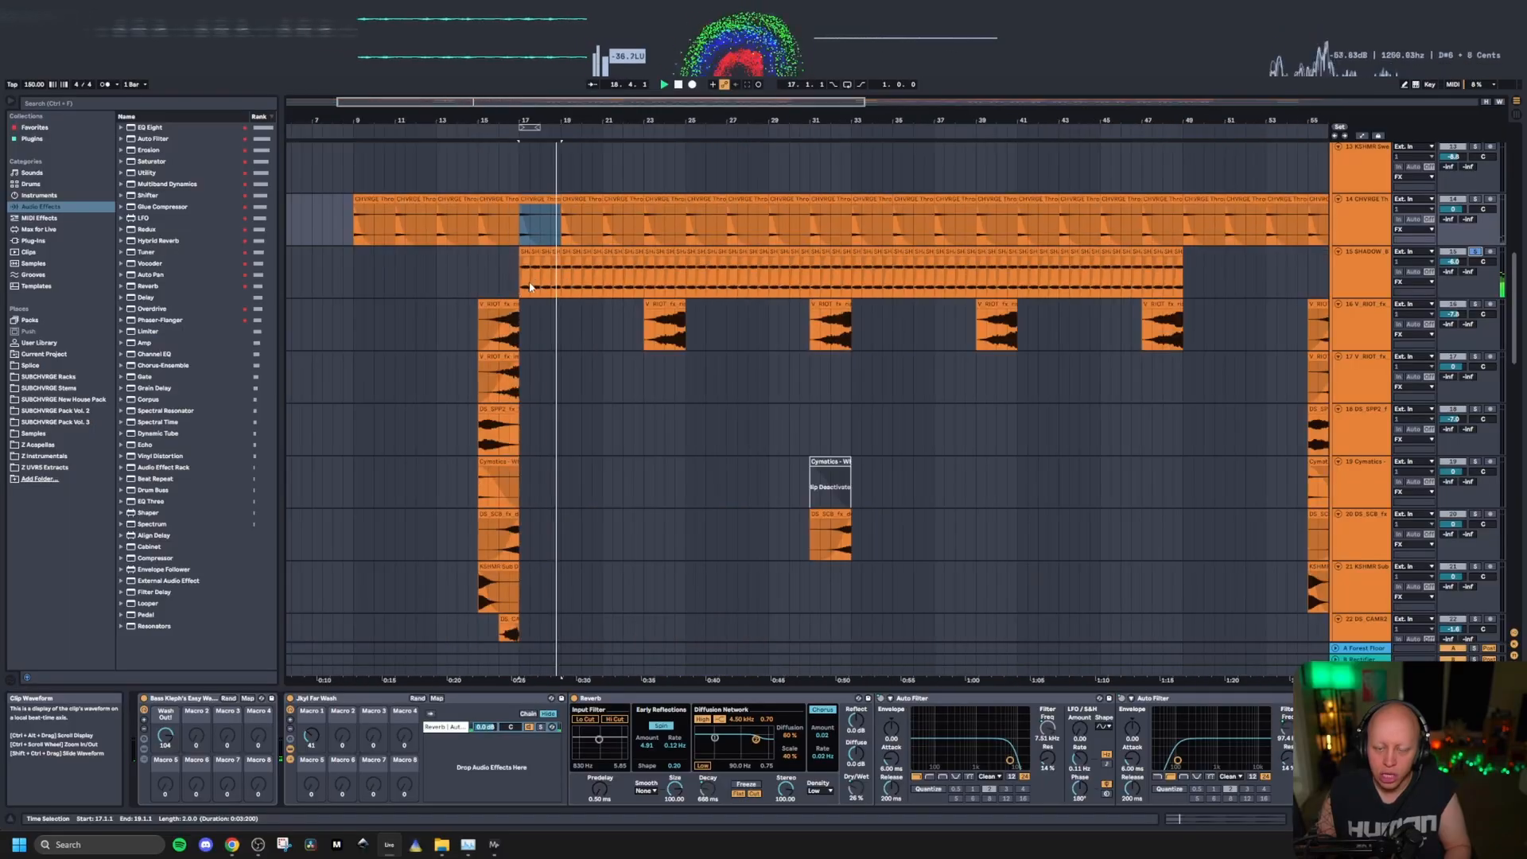
scroll(447, 269, "up", 3)
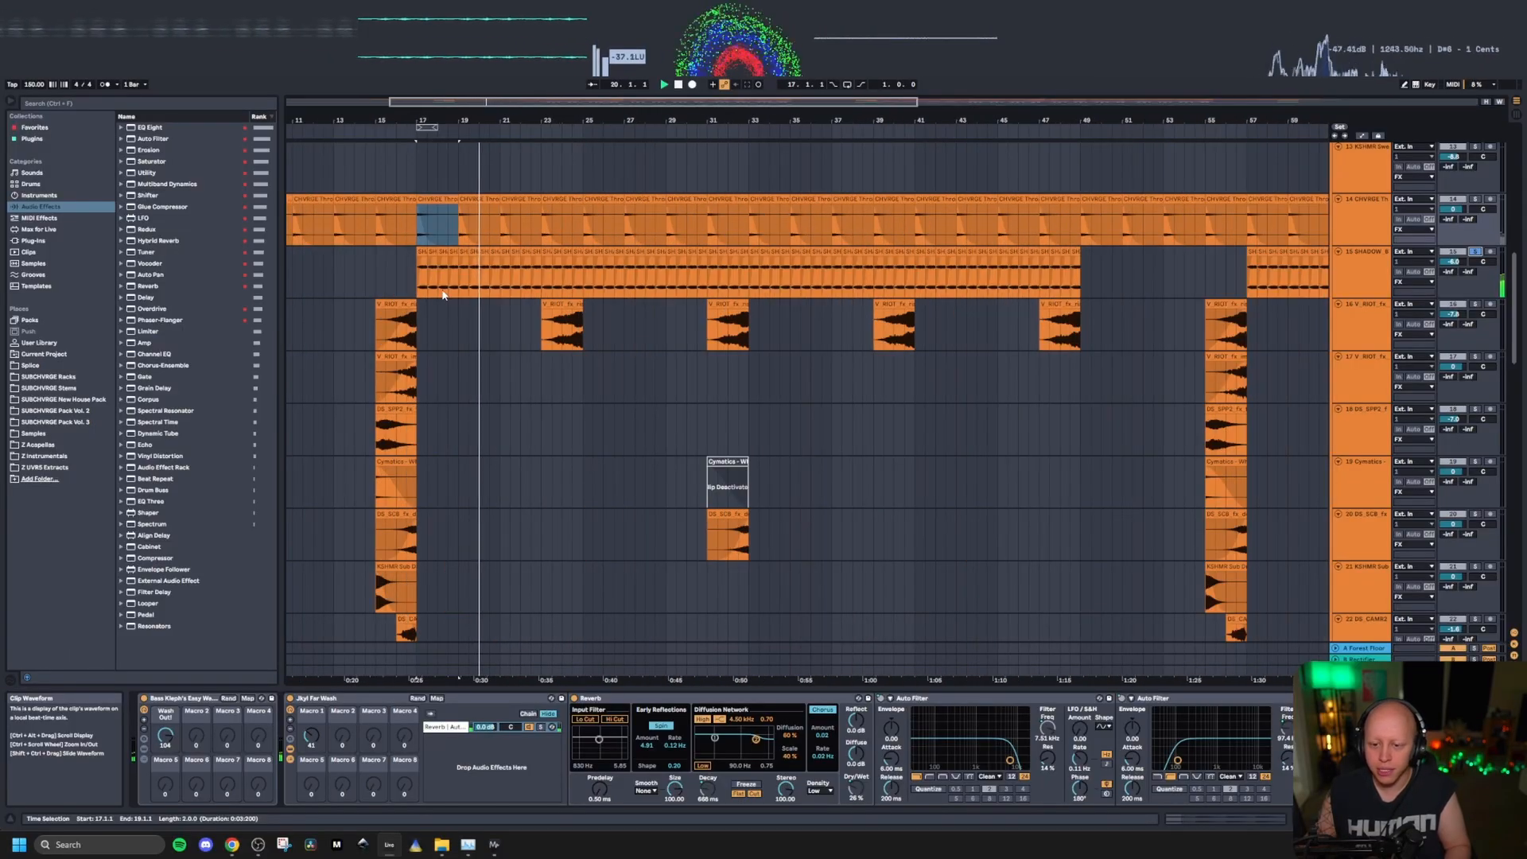
scroll(453, 307, "down", 5)
scroll(469, 304, "up", 5)
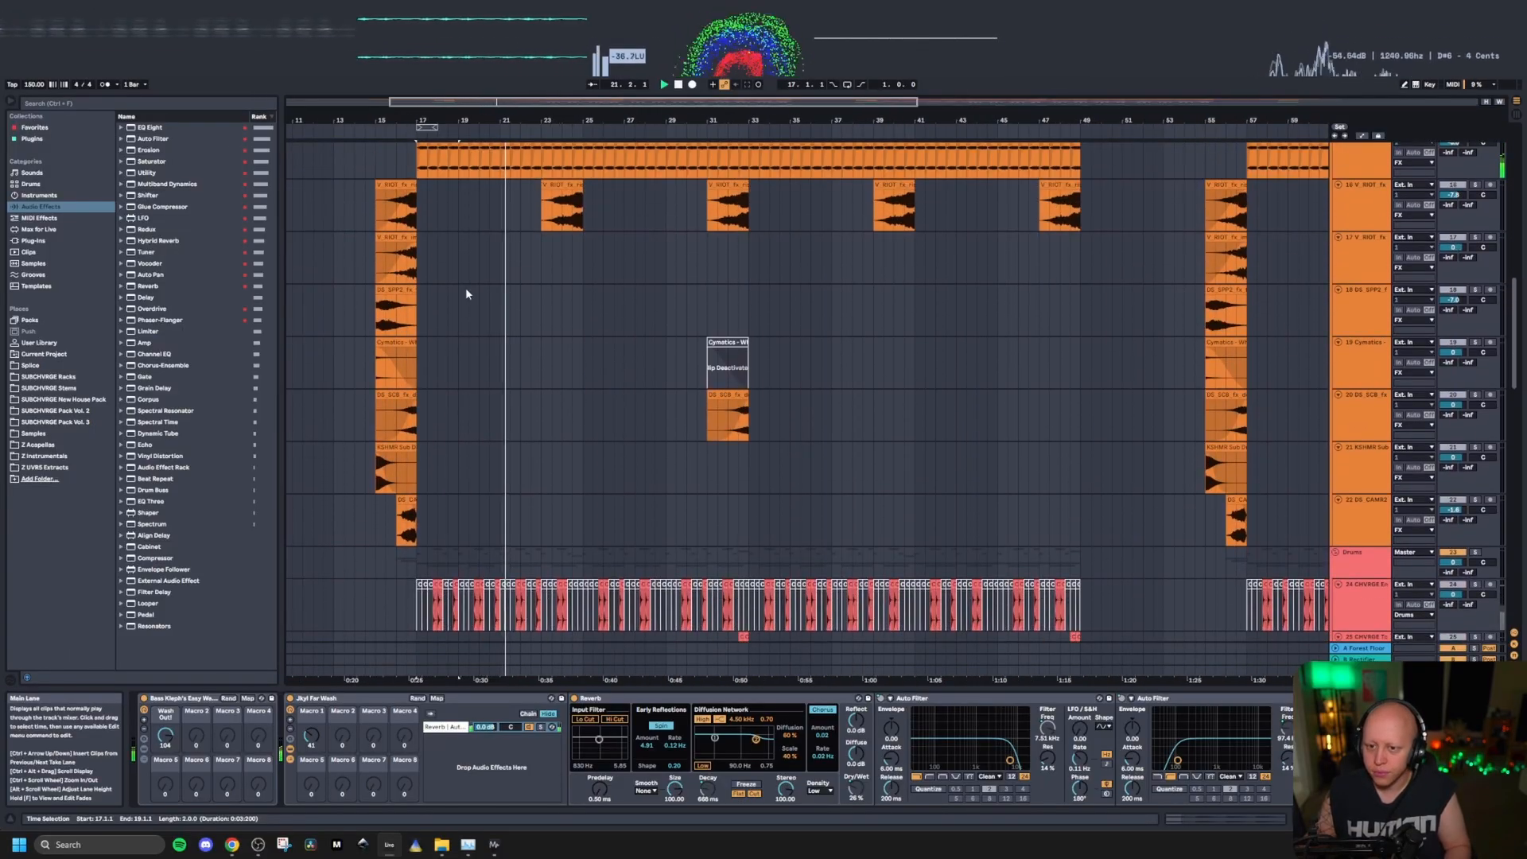
Step: Solo track 12 in the FX group and audition its repeating clips from bar 17
scroll(474, 296, "down", 3)
scroll(488, 295, "up", 3)
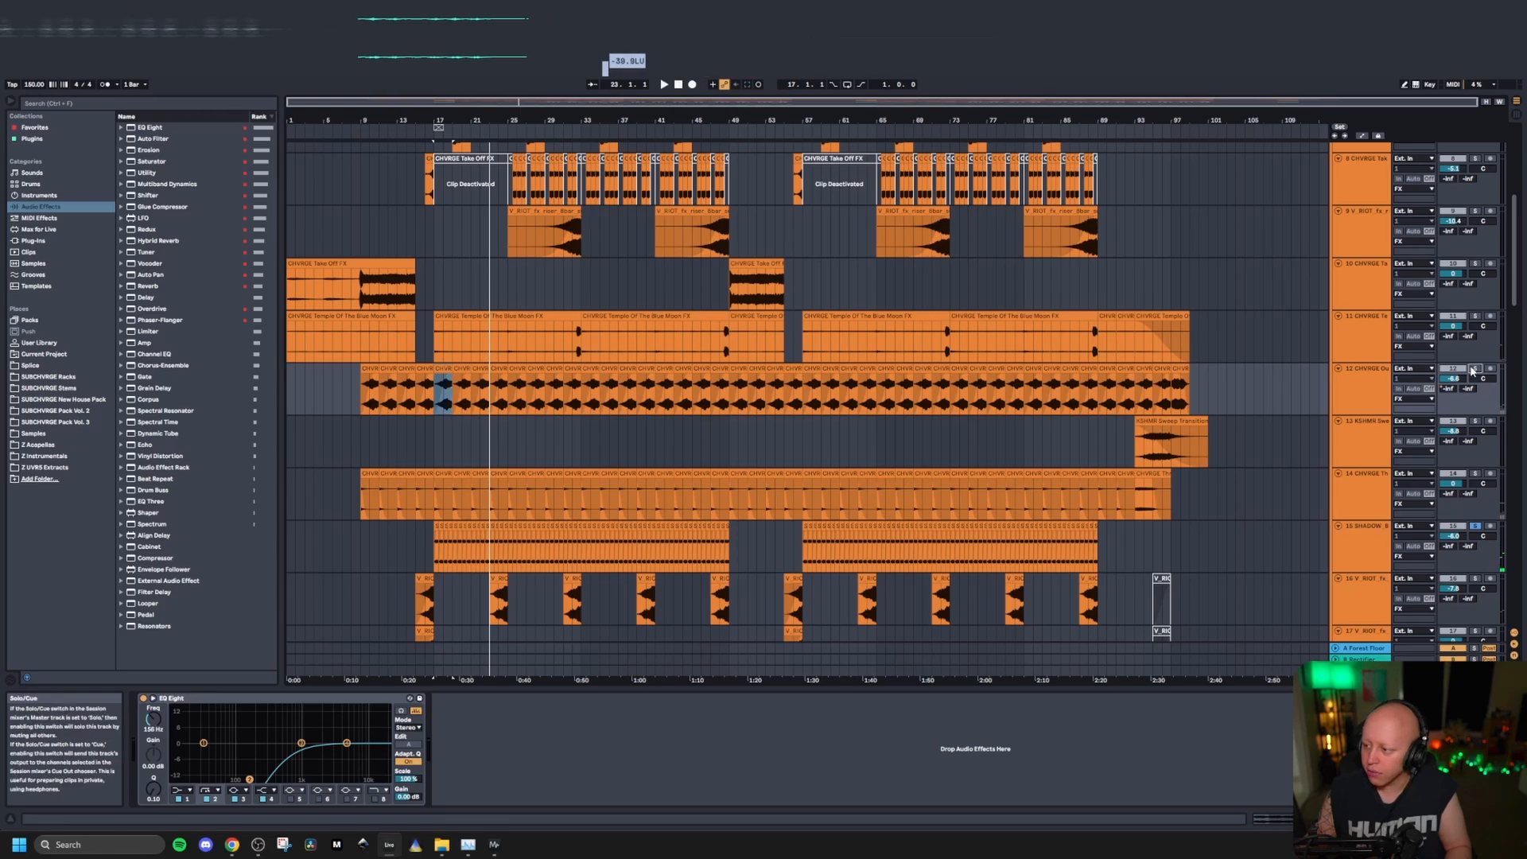
left_click(1473, 369)
key("space")
scroll(467, 365, "up", 1)
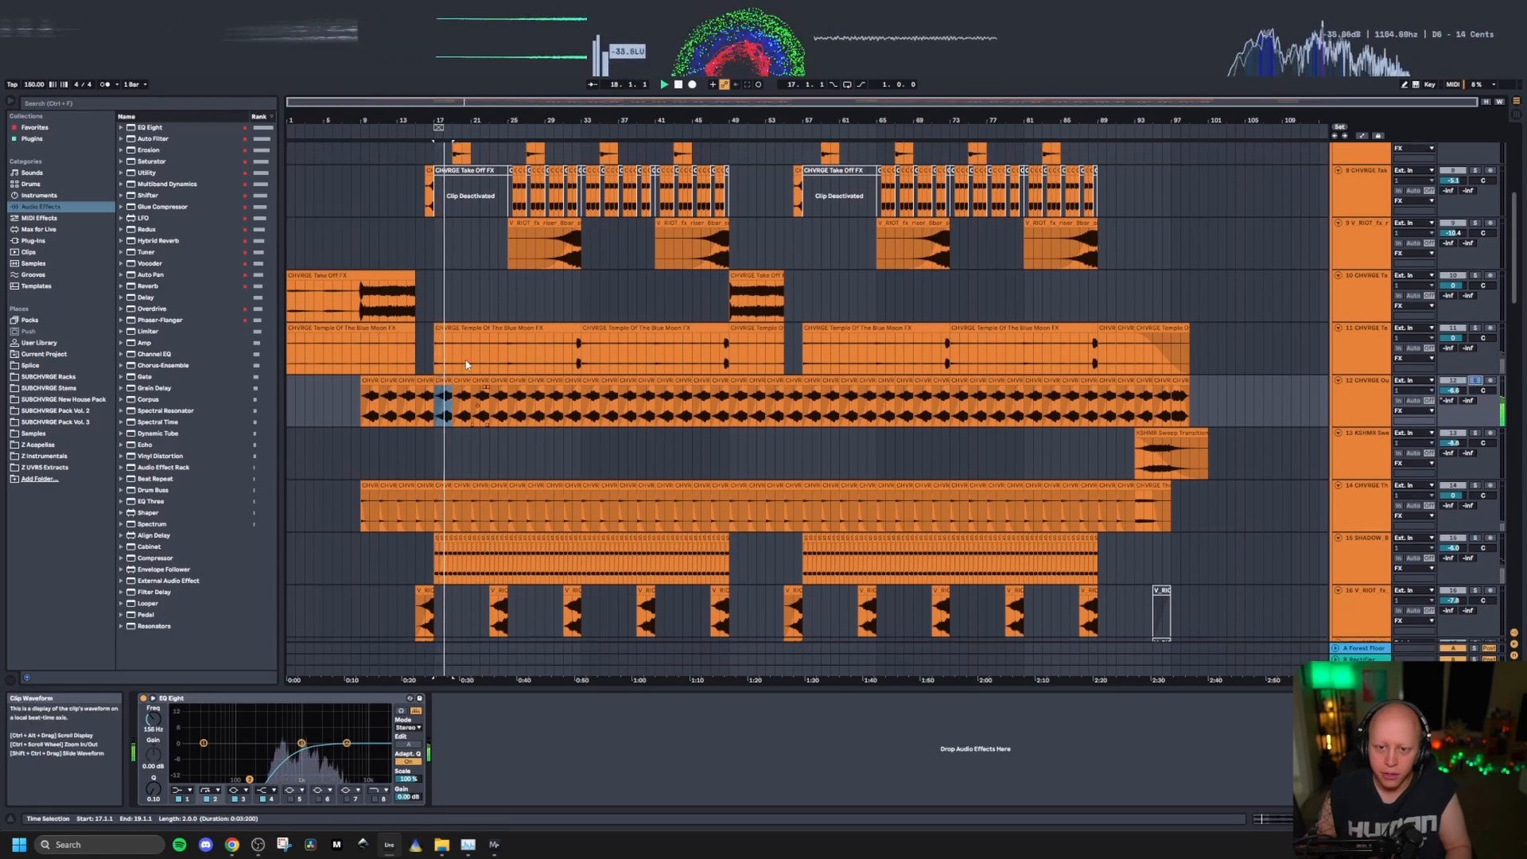
Step: Solo the siren track 7 in the FX group and audition its first clip from bar 19
scroll(466, 365, "up", 3)
left_click(461, 282)
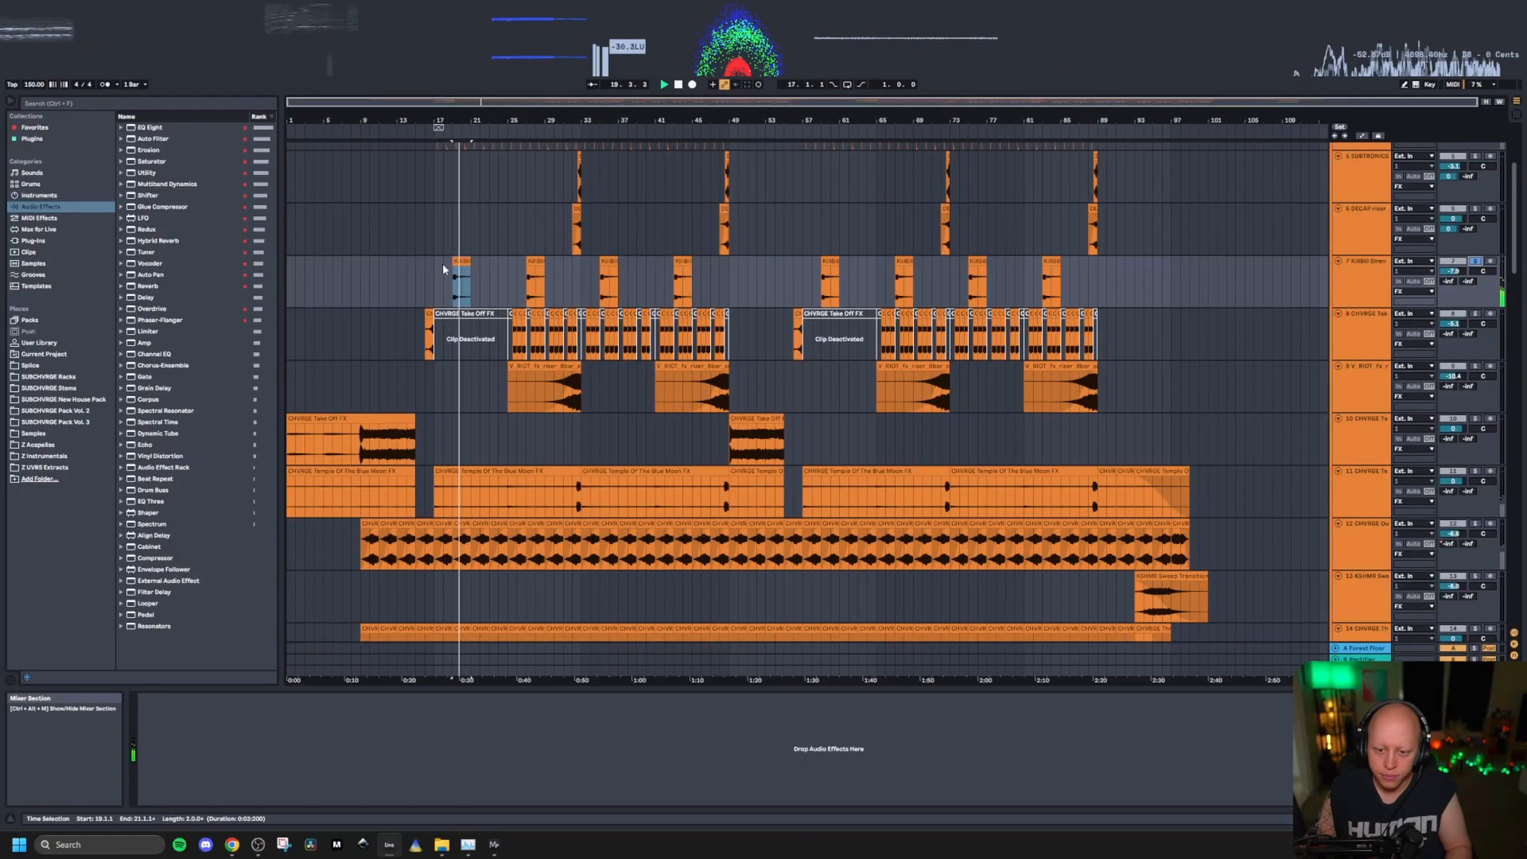
scroll(442, 369, "up", 1)
scroll(438, 366, "up", 2)
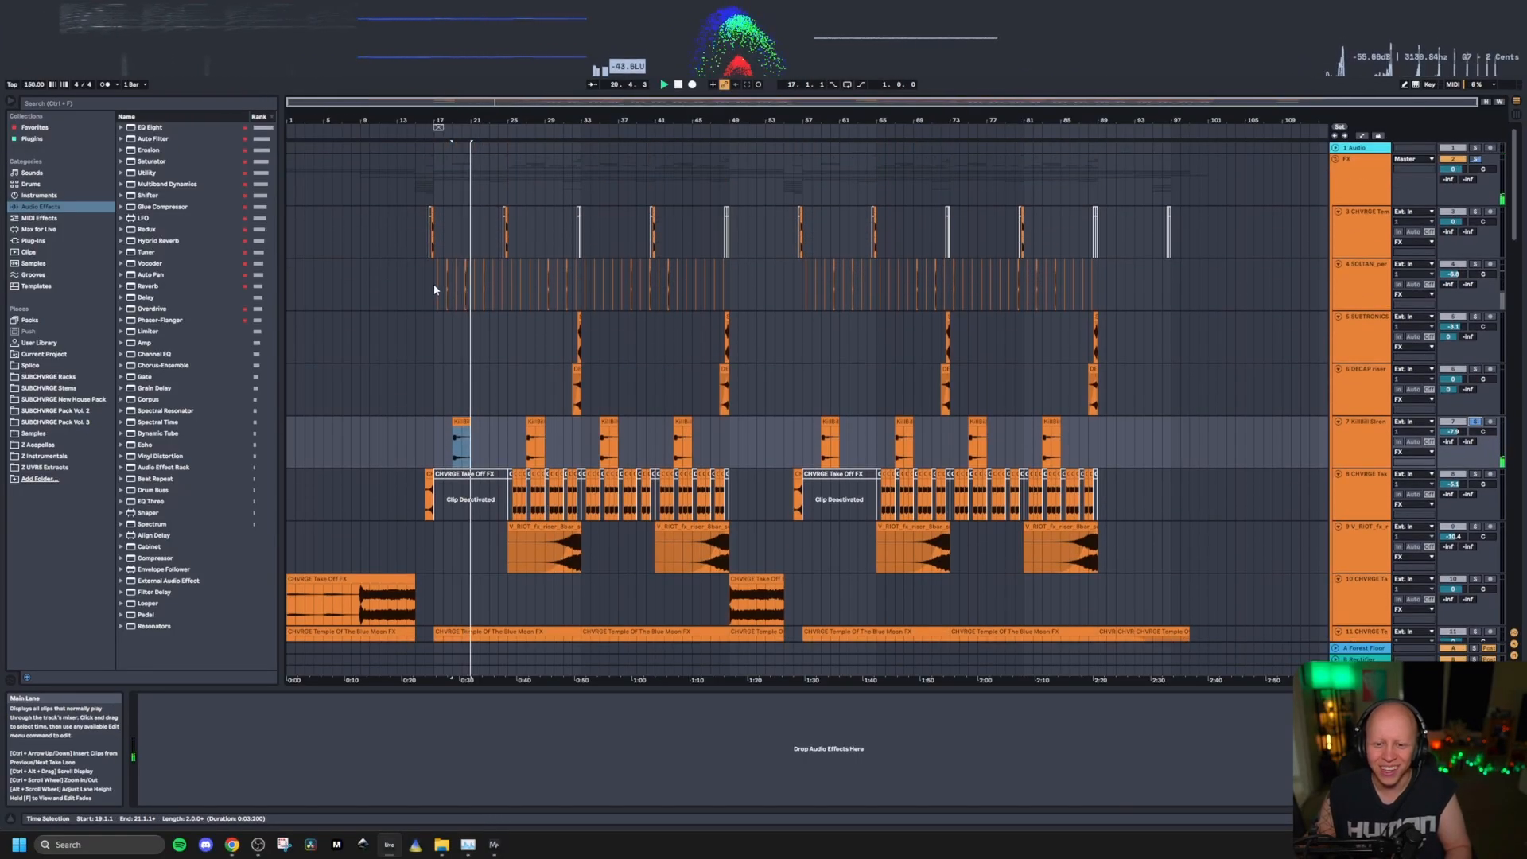
Step: Solo percussion track 4 in the FX group, audition it from bar 17, and save the Set
scroll(432, 283, "up", 8)
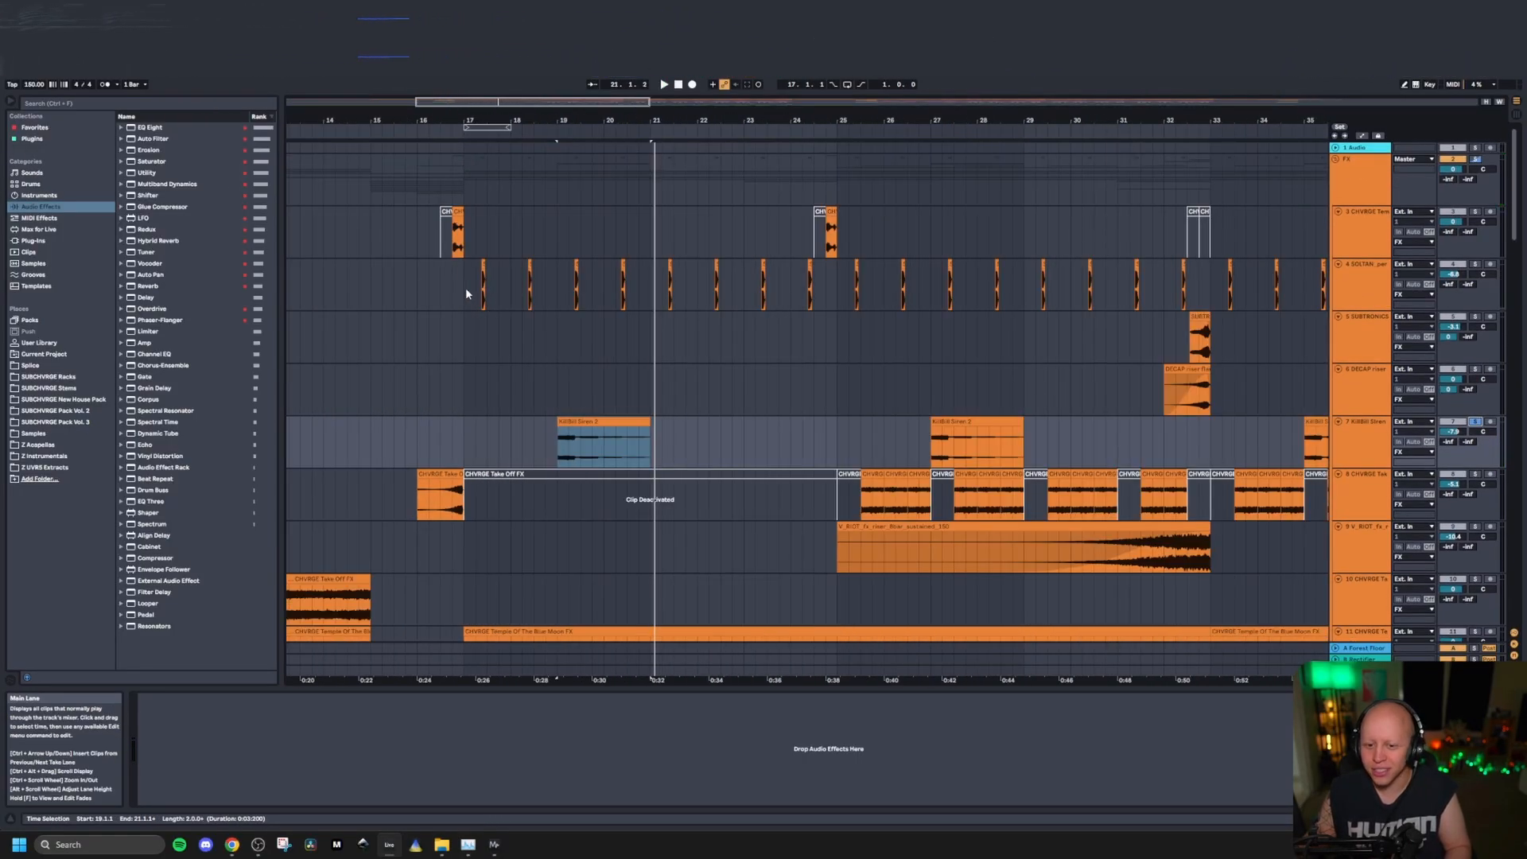
left_click(465, 291)
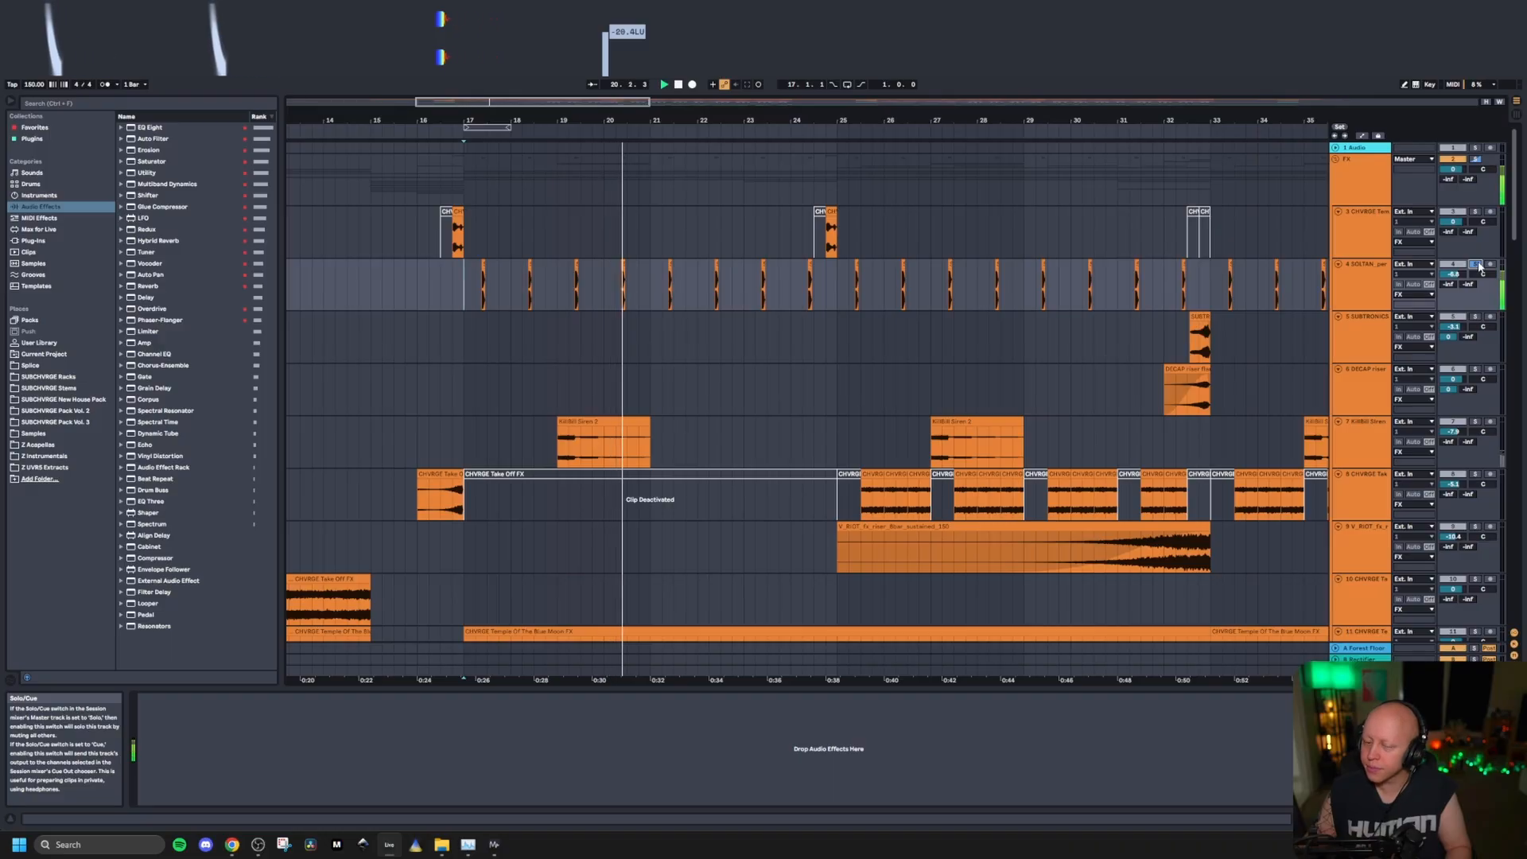
key("ctrl+s")
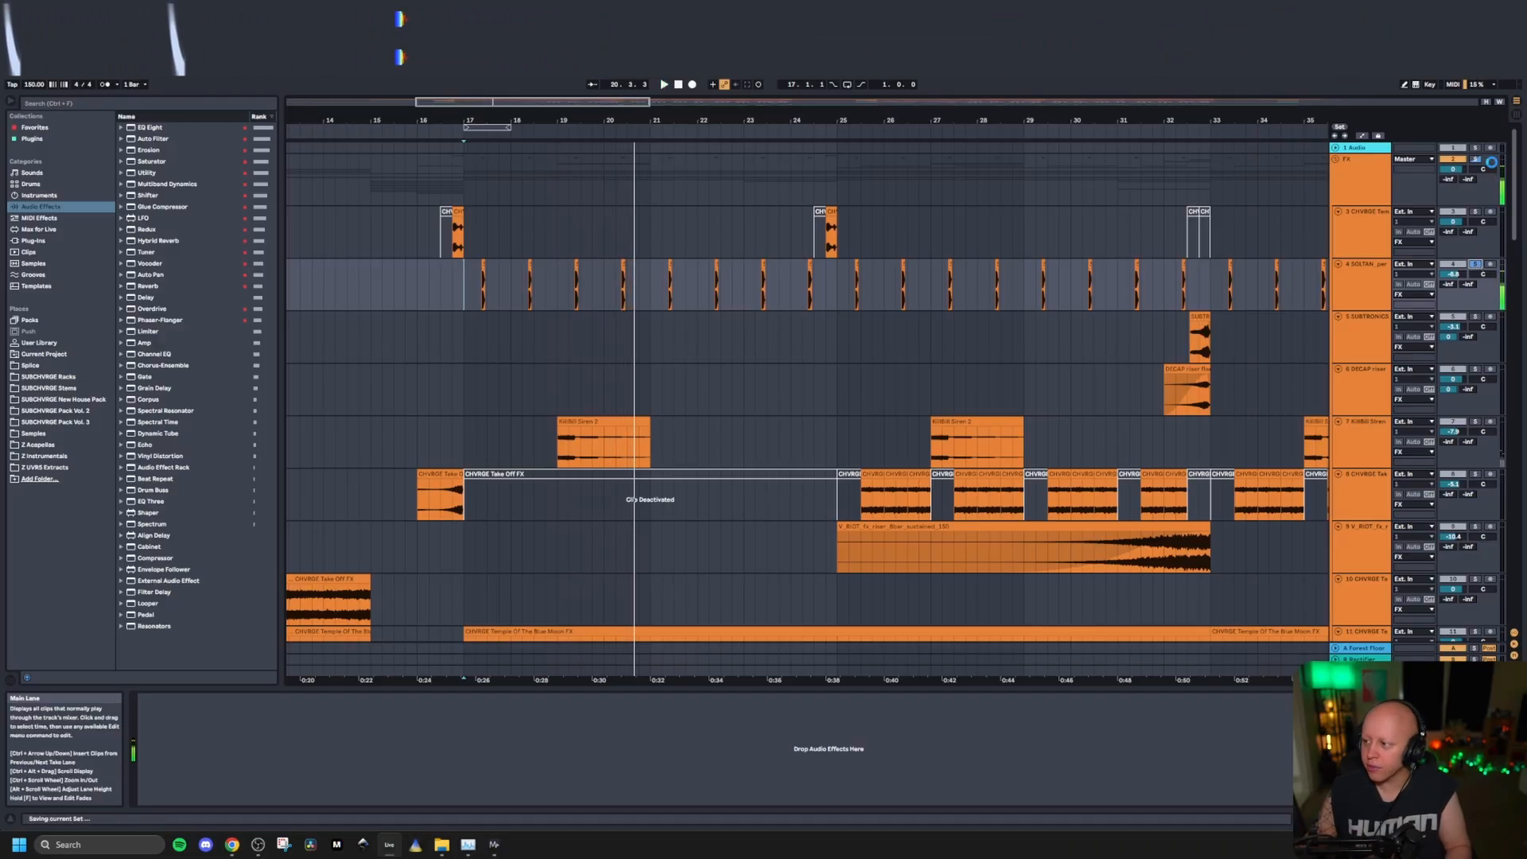
Step: Select all tracks inside the FX group and fold them to compact rows
key("w")
left_click(1363, 155)
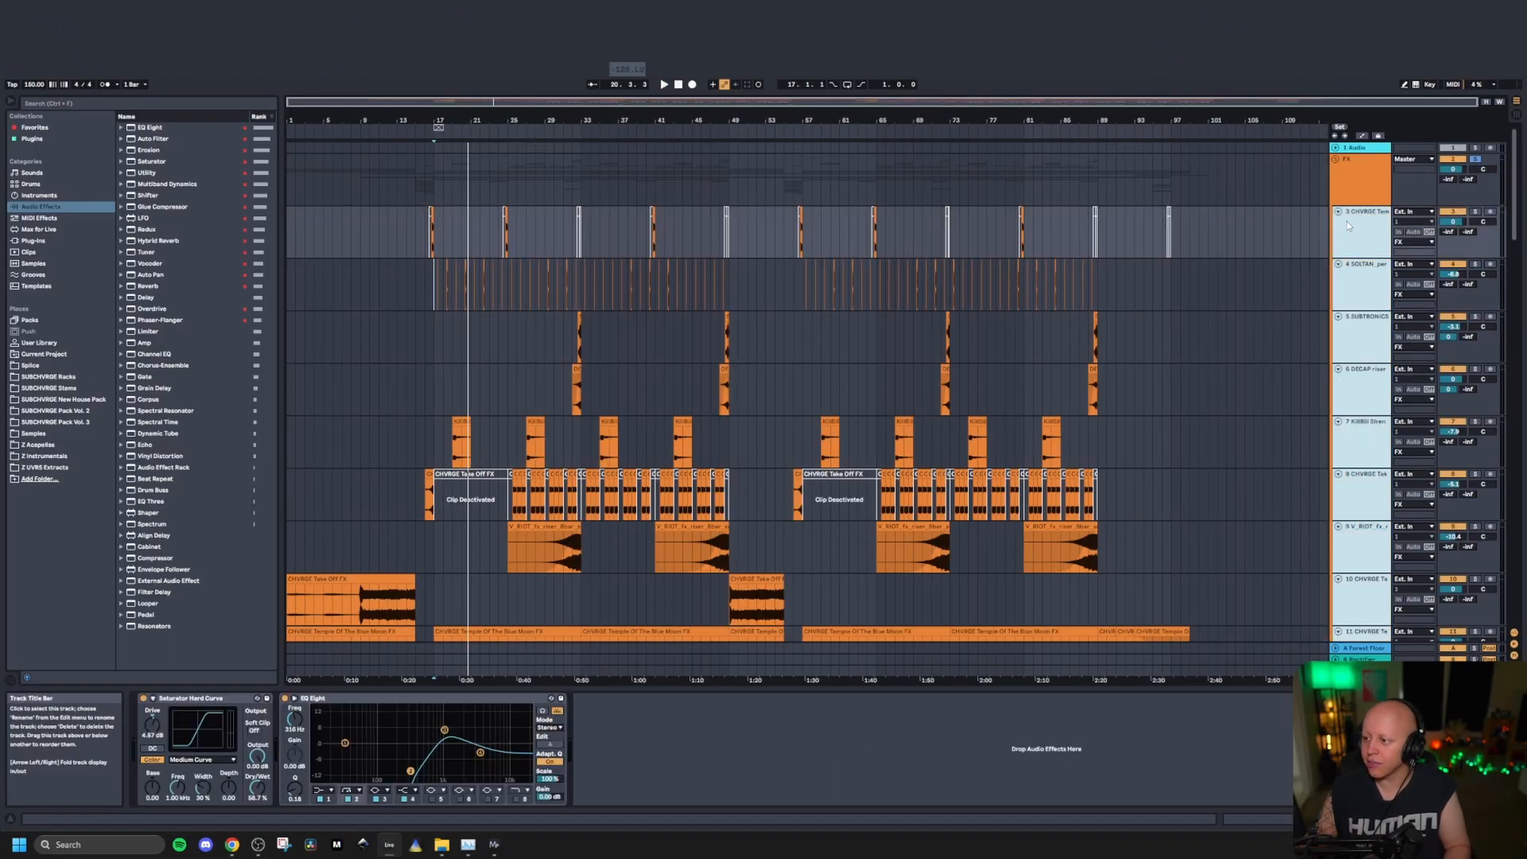
left_click(1339, 211)
Step: Audition the soloed FX group from bar 17 and again from bar 25
left_click(433, 167)
key("space")
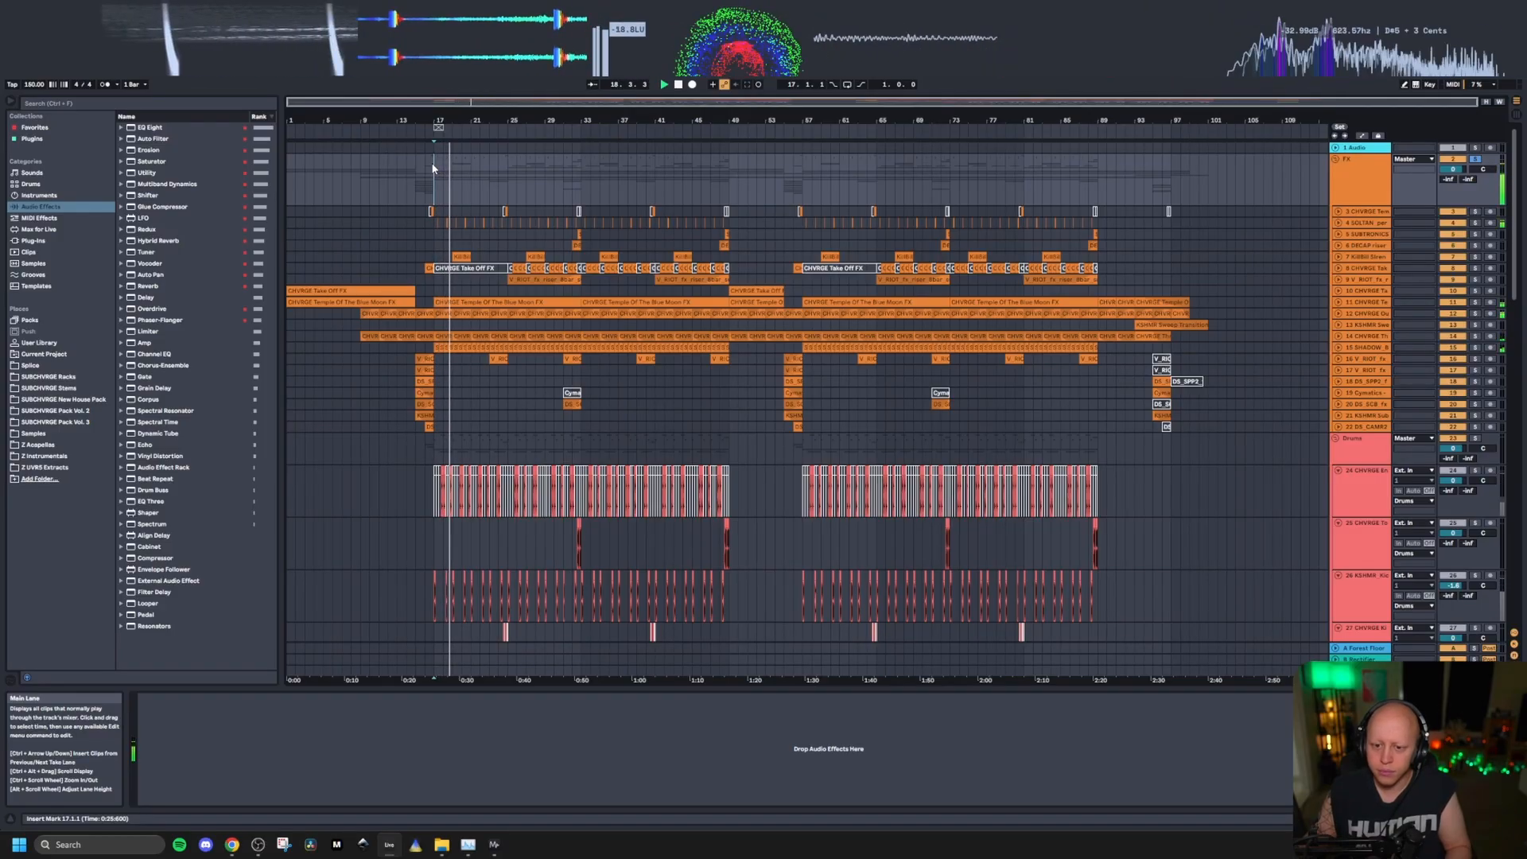
key("space")
left_click(508, 182)
key("space")
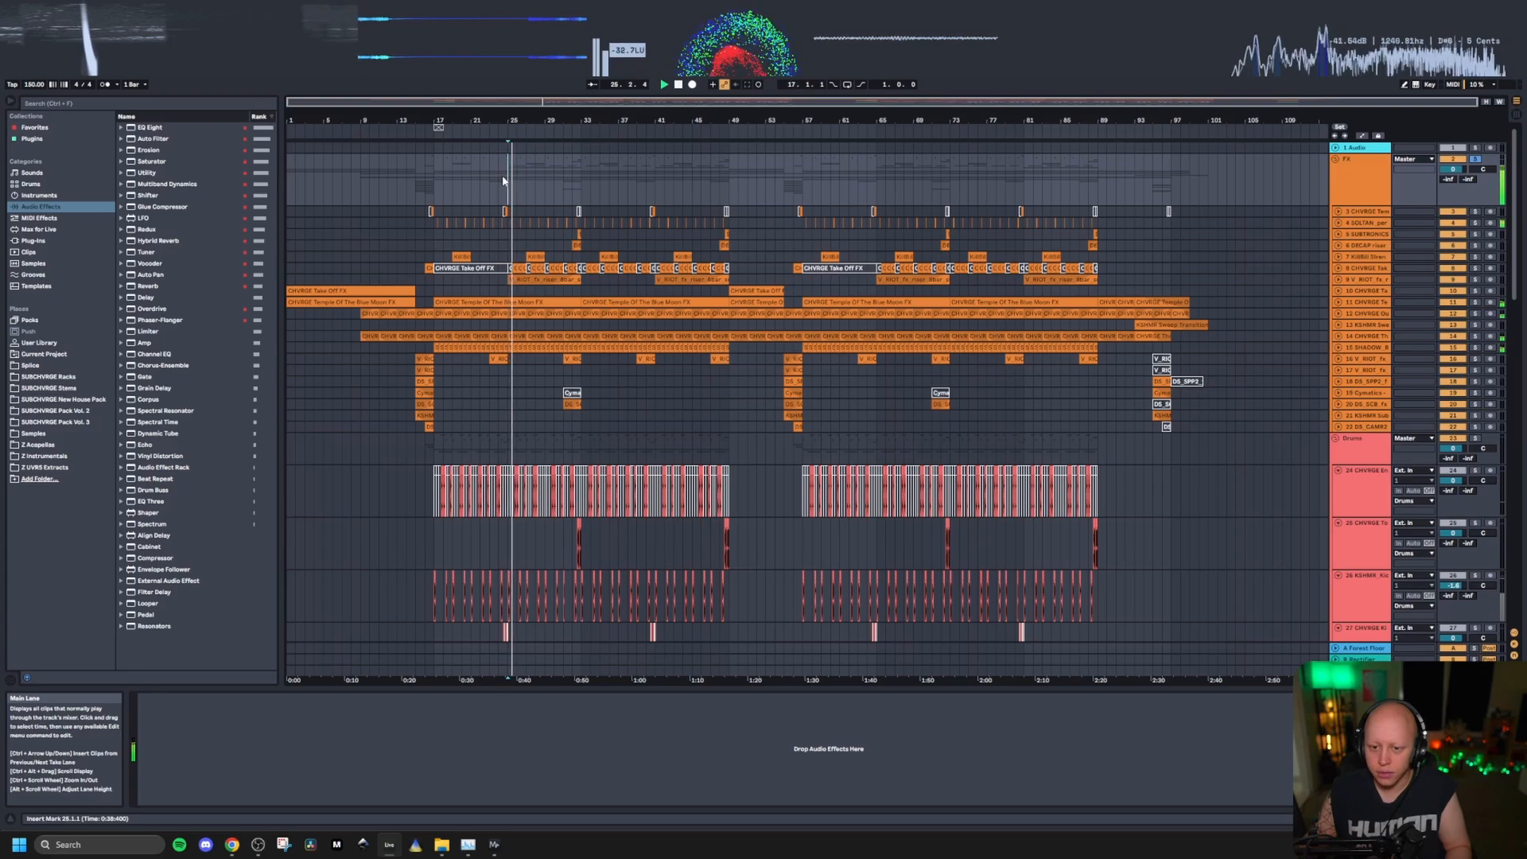
Step: Solo track 8 in the FX group, audition it from bar 25, and unfold it to inspect its clips
left_click(1475, 270)
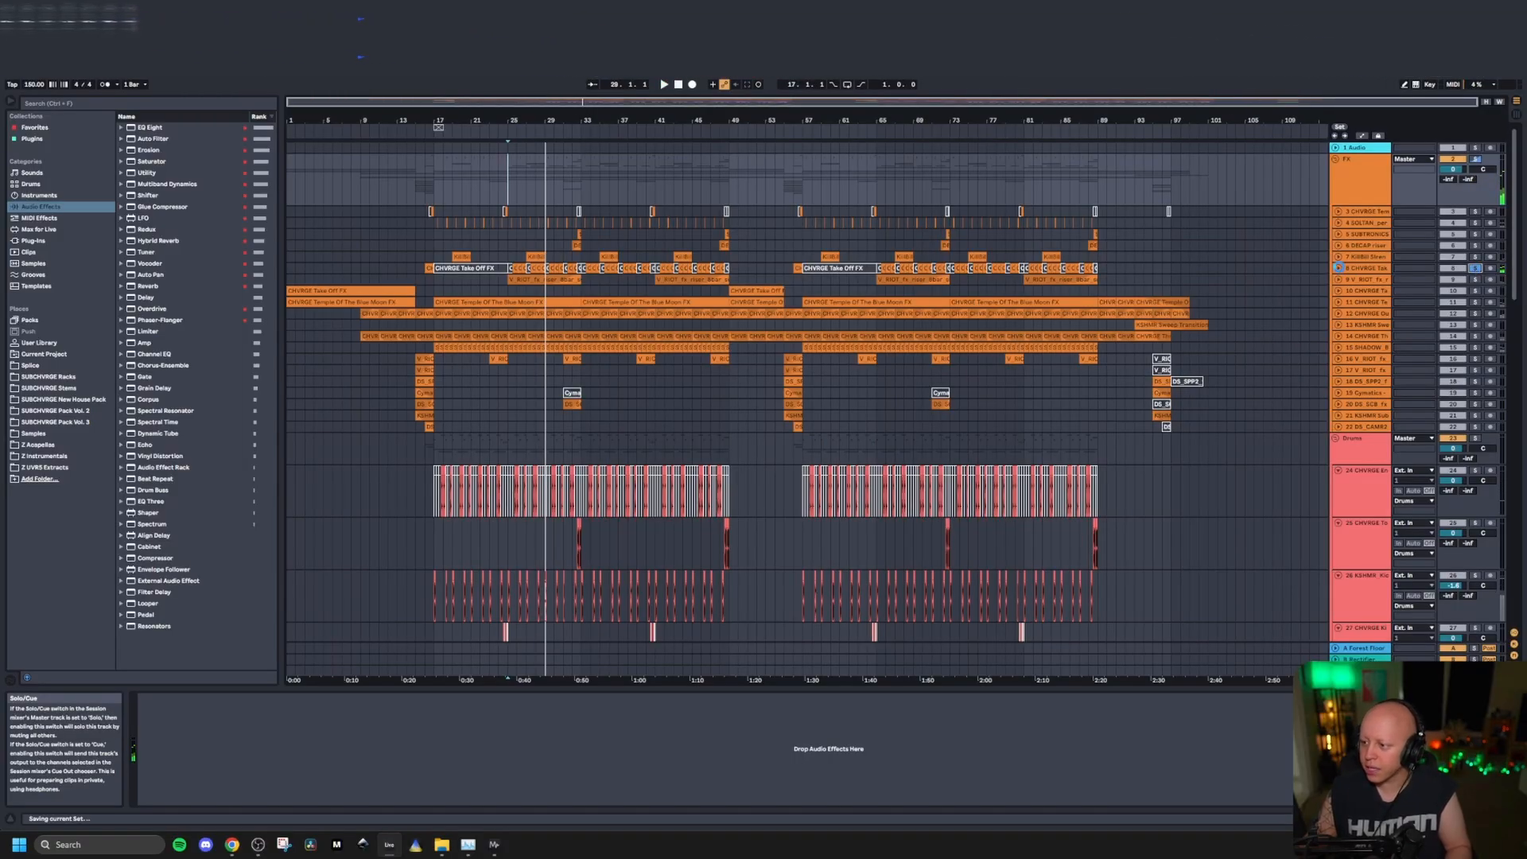
left_click(1339, 269)
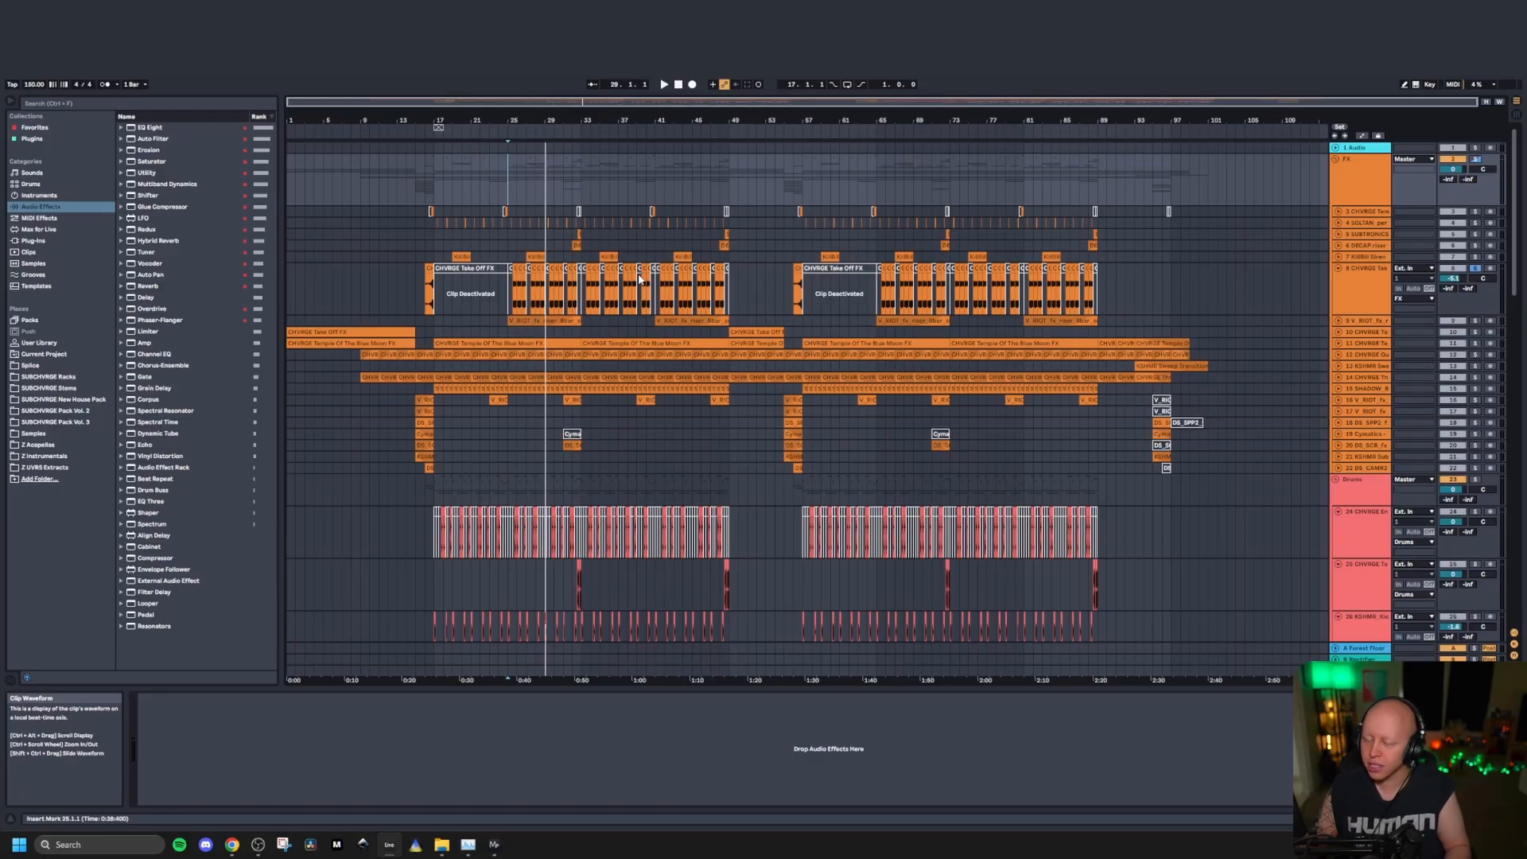
left_click(507, 249)
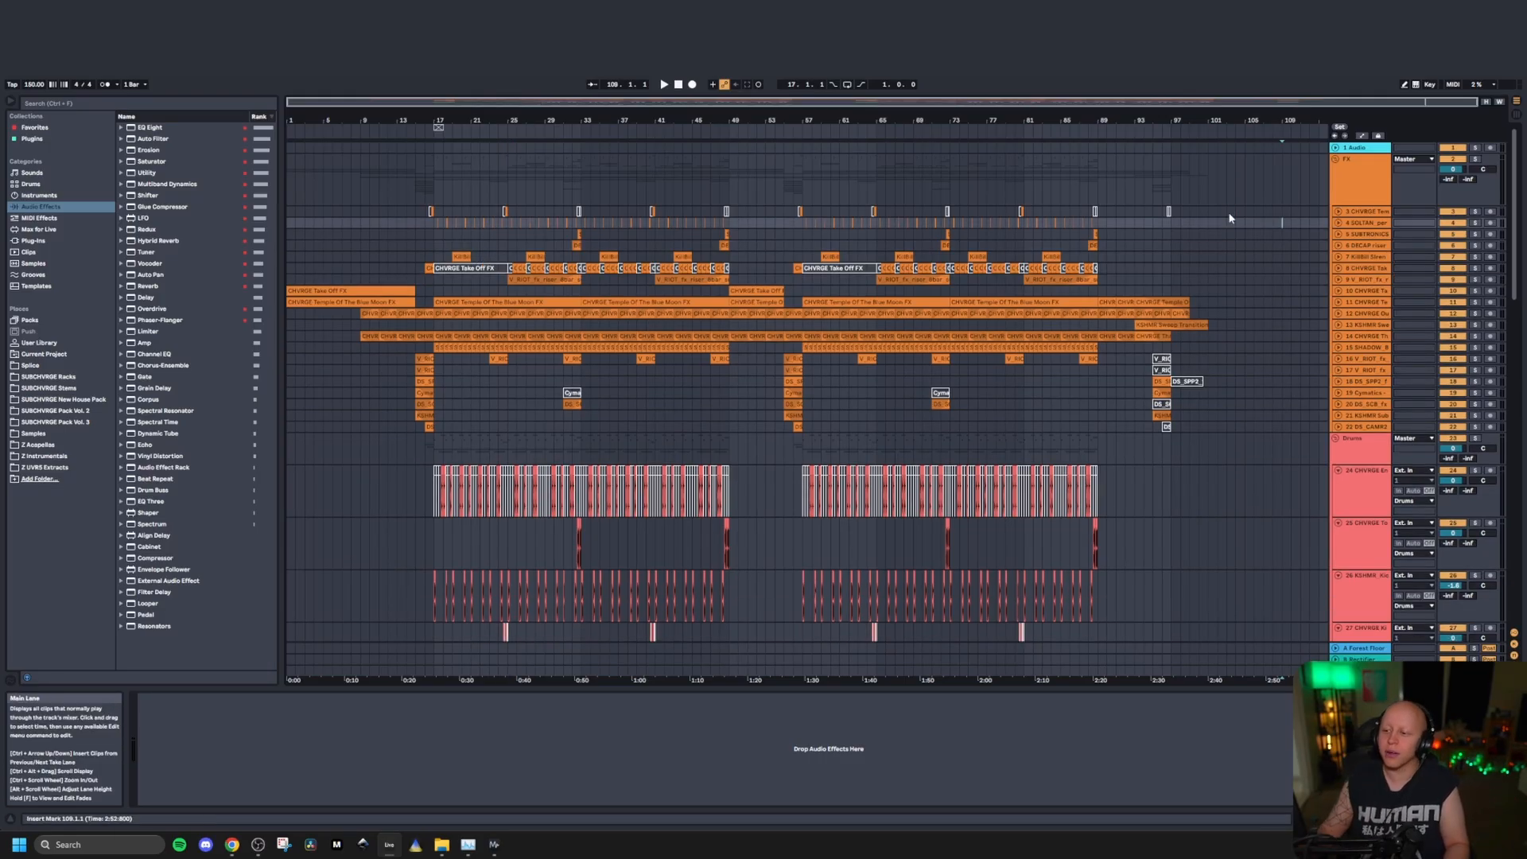
Step: Fold the tracks inside the Drums group to compact rows and save the Set
scroll(1130, 488, "down", 5)
left_click(1361, 489)
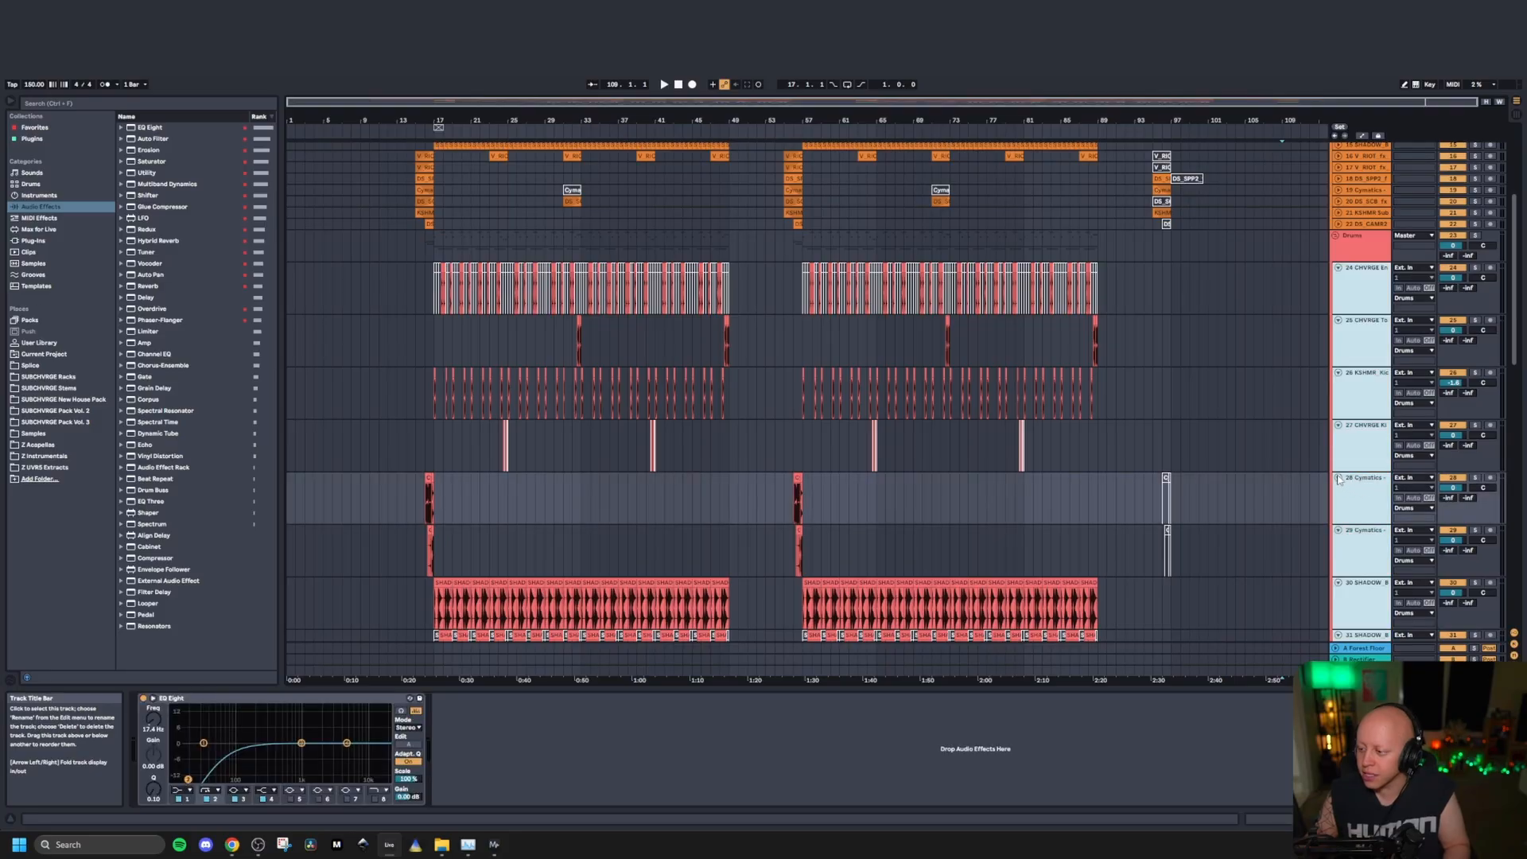
scroll(1191, 452, "down", 10)
left_click(1252, 333)
key("ctrl+s")
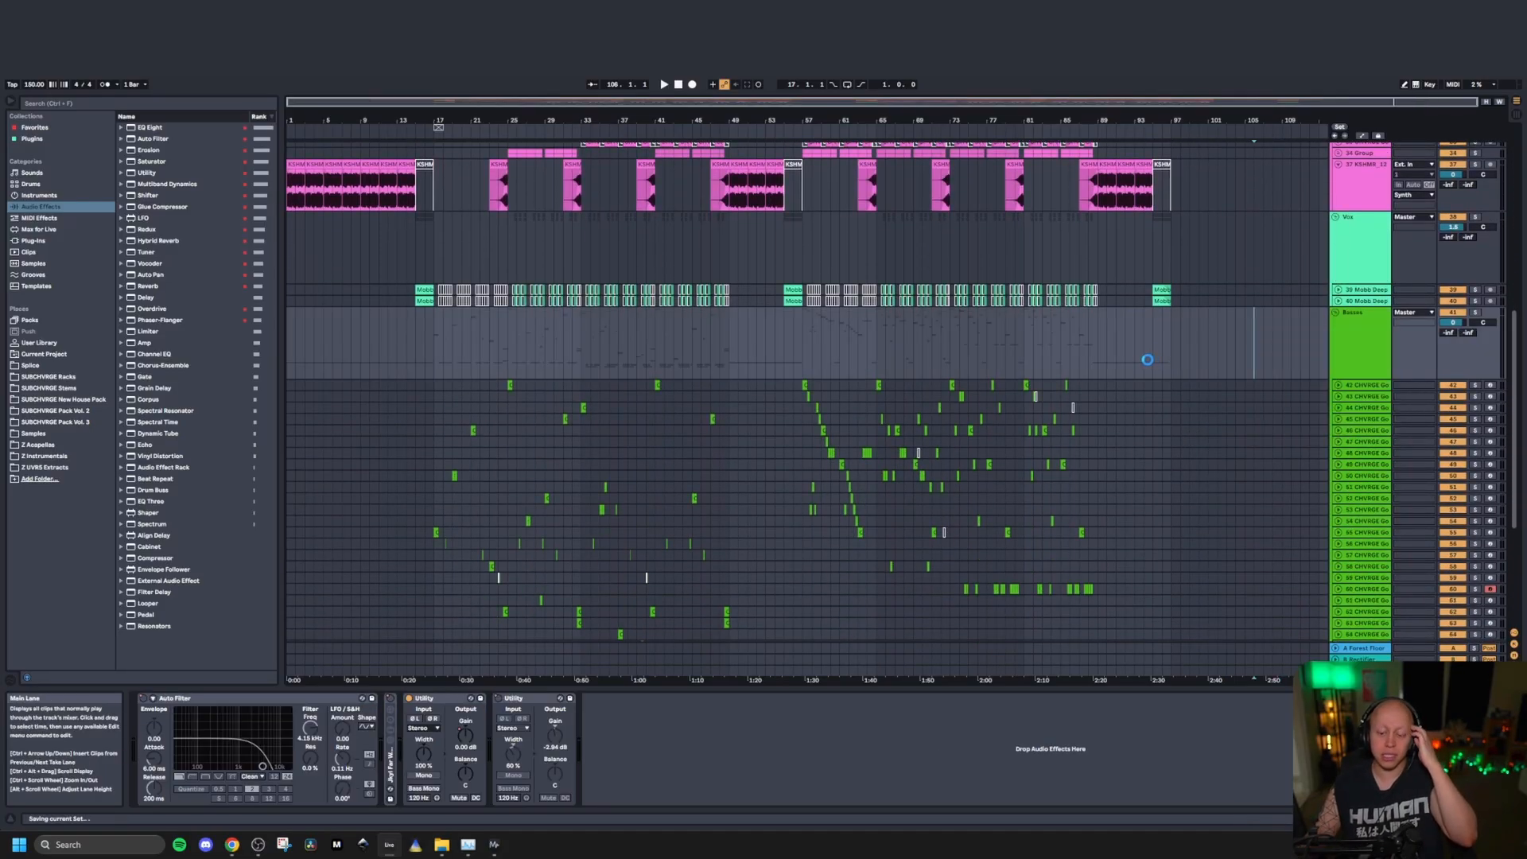
scroll(1151, 361, "down", 1)
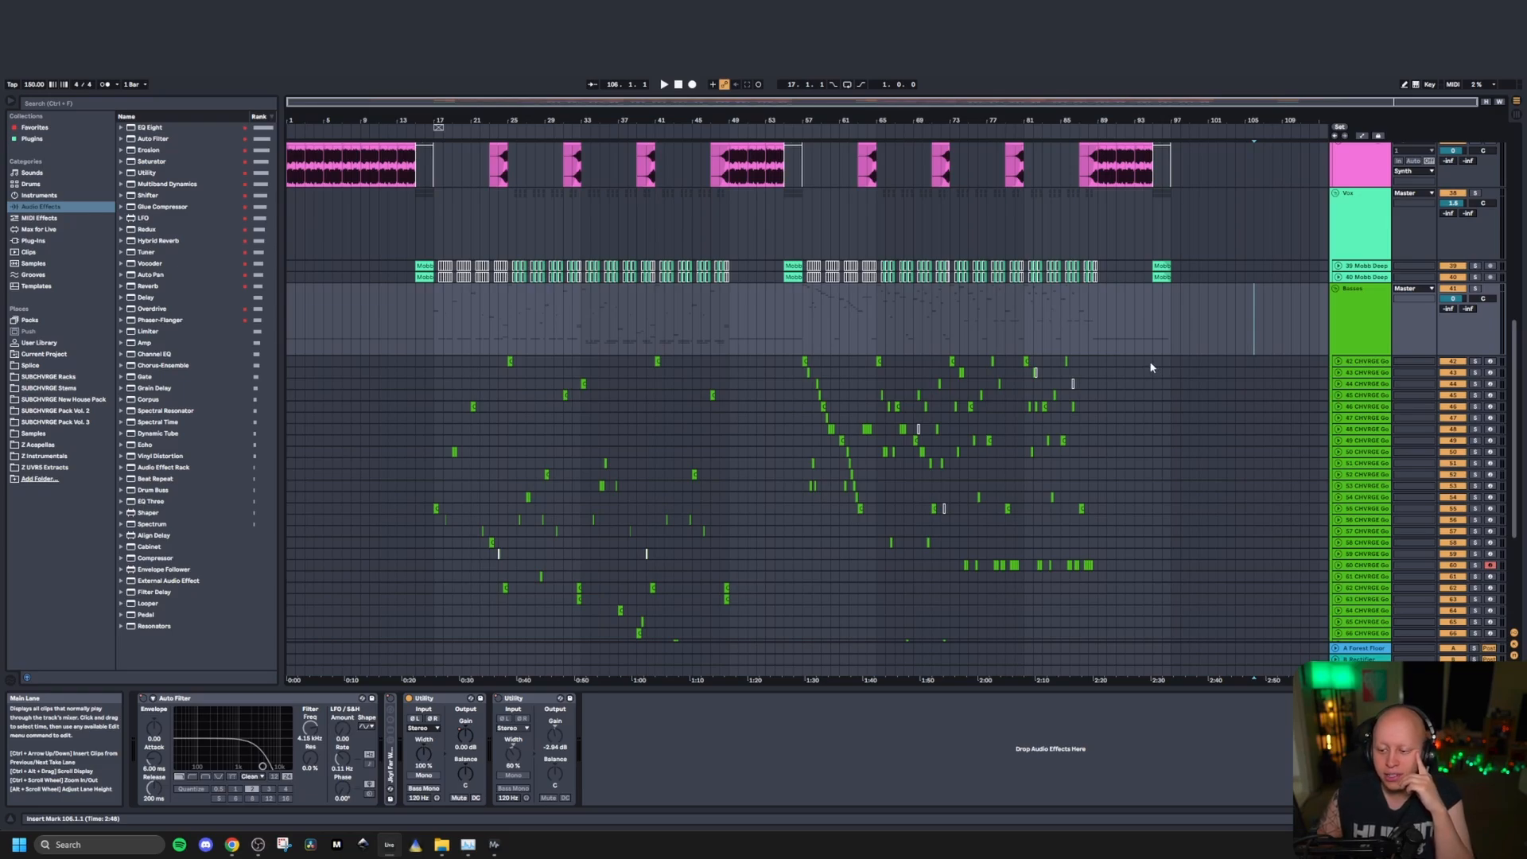
scroll(1148, 359, "up", 1)
scroll(1148, 359, "down", 1)
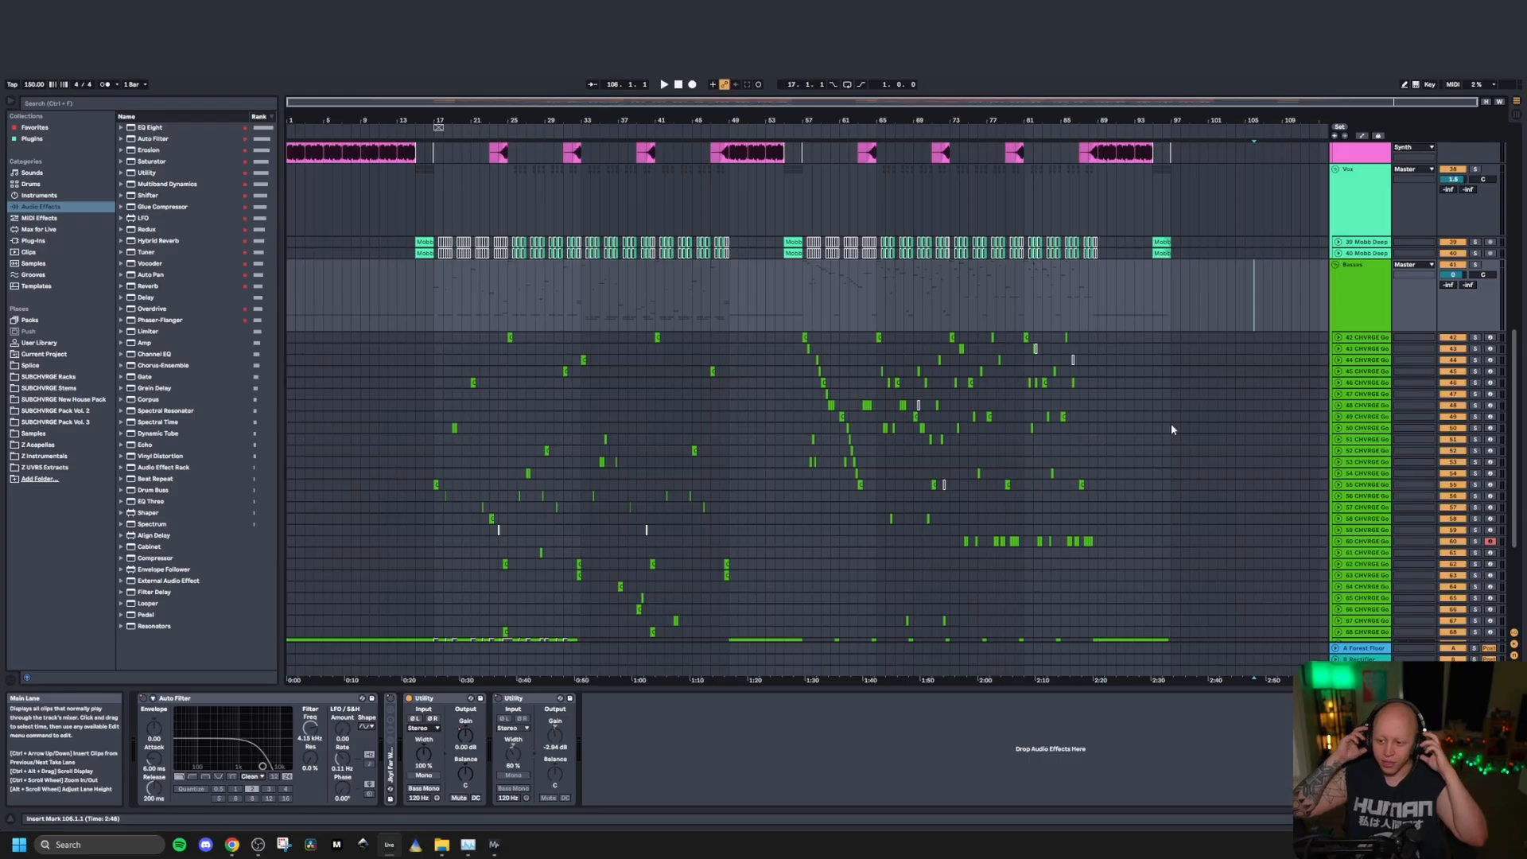
left_click(1262, 324)
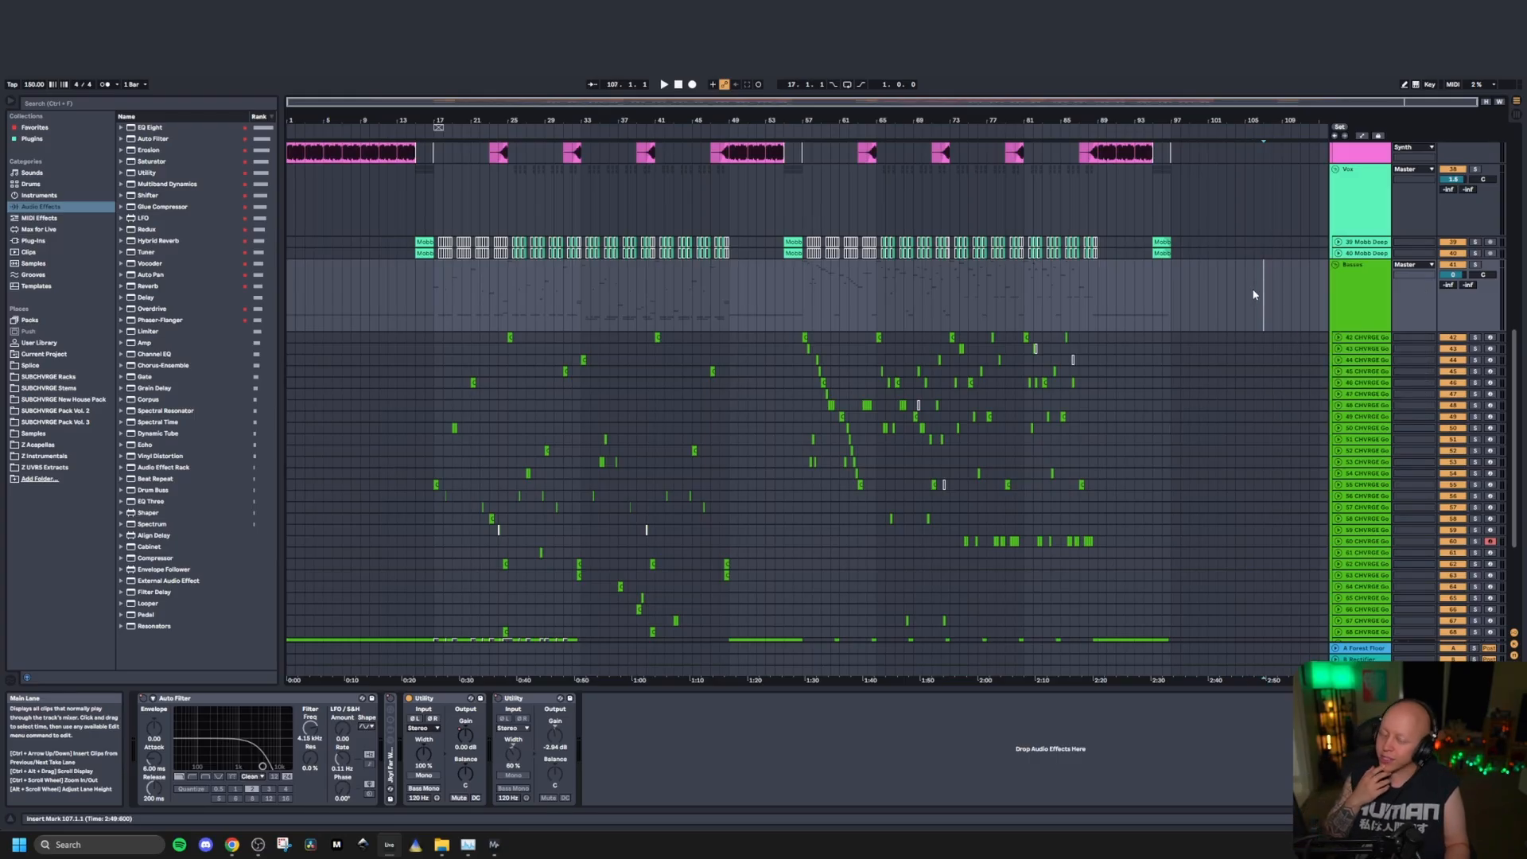